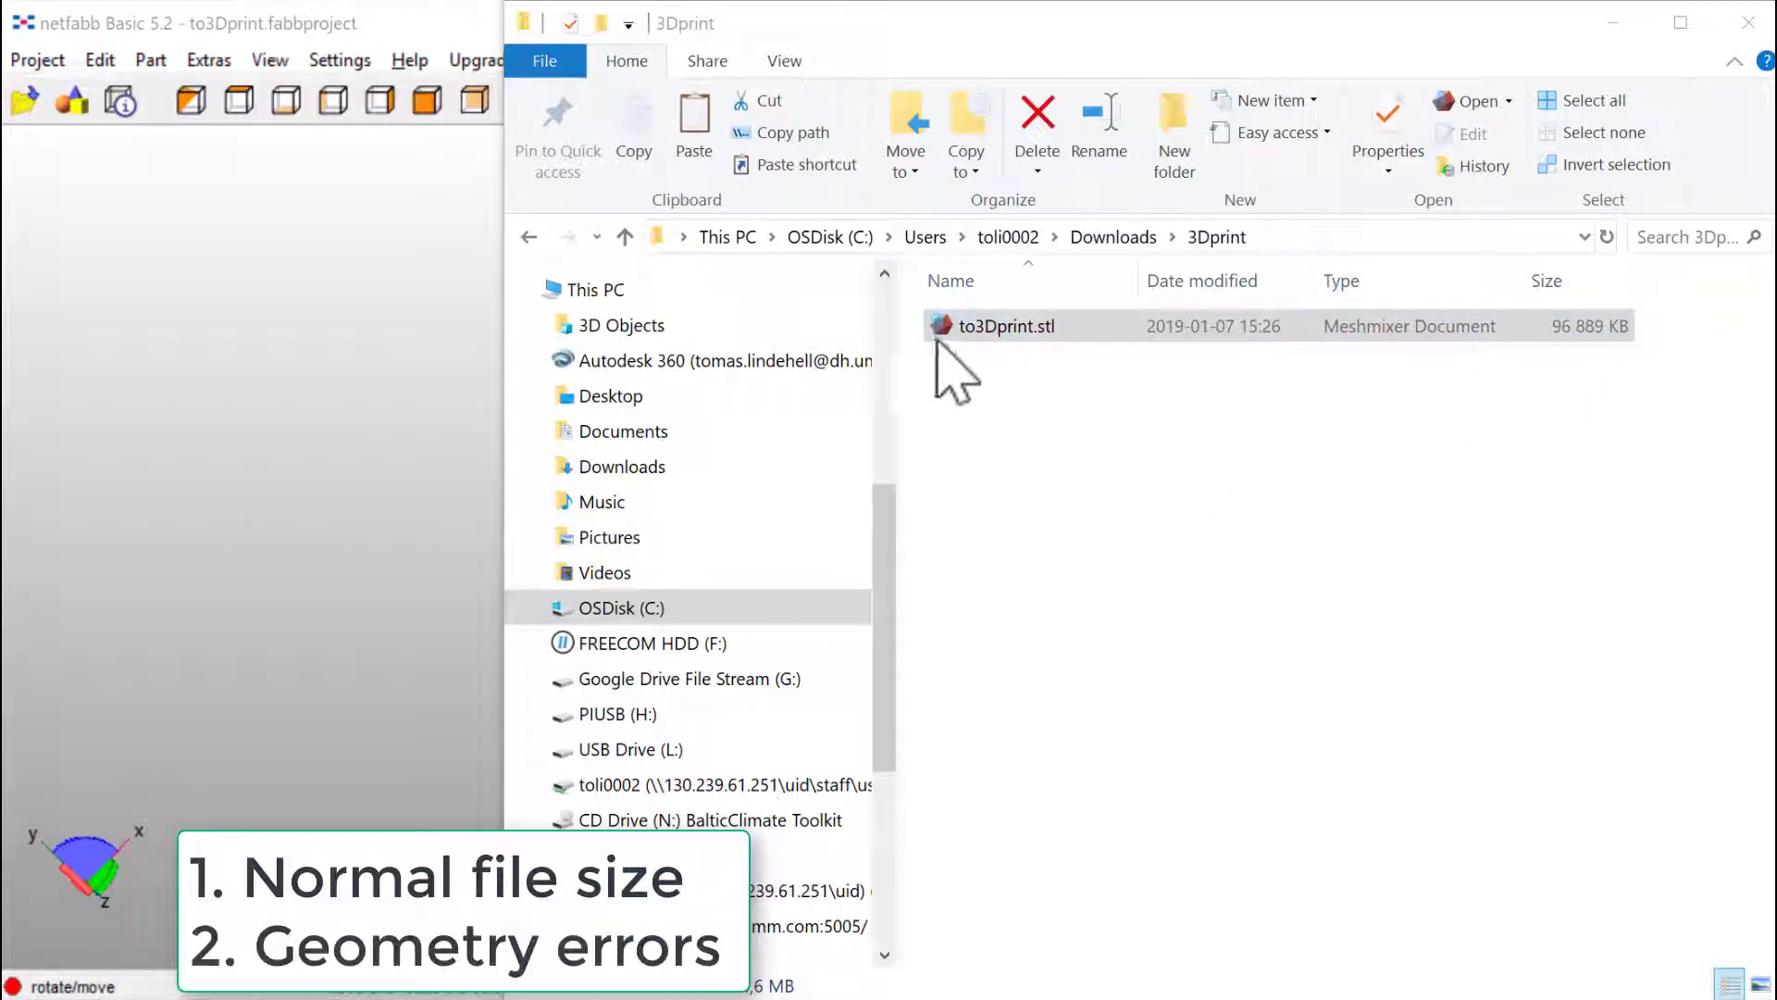
Load to3Dprint.stl into netfabb, then orbit and zoom in on its jagged, overlapping surface defects.
left_click_drag(946, 329, 222, 424)
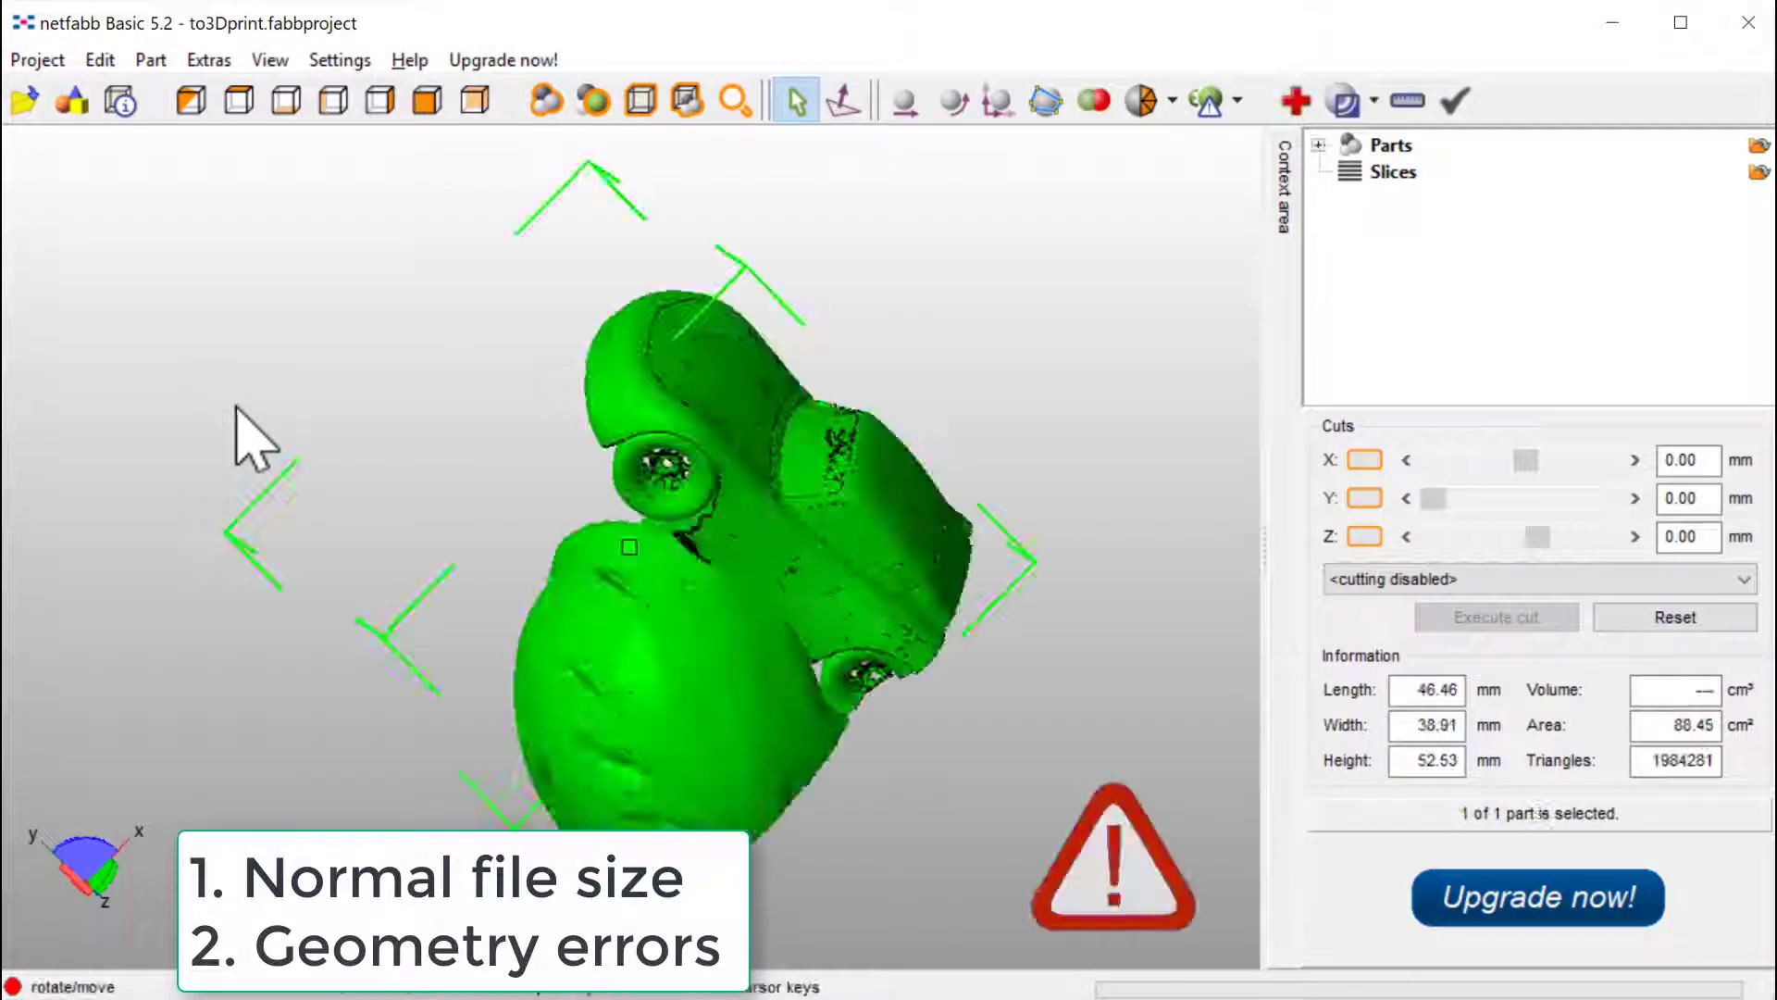
right_click_drag(887, 696, 1123, 774)
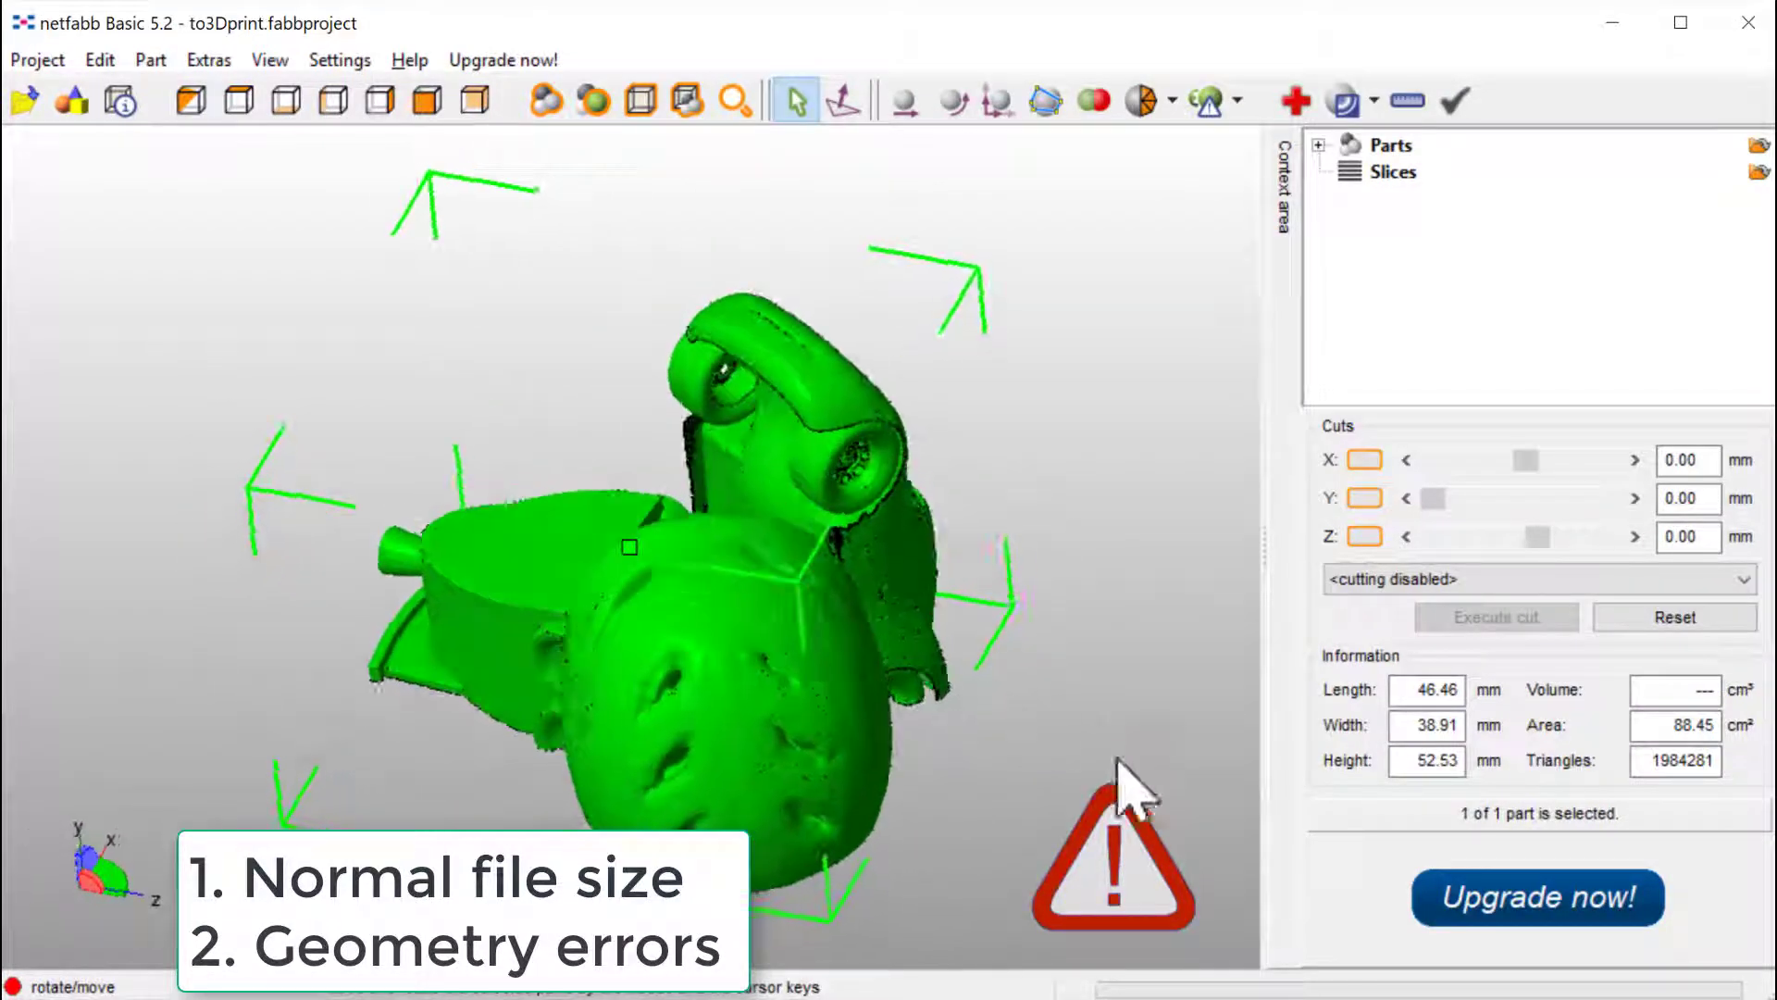
right_click_drag(968, 754, 793, 587)
scroll(871, 468, "up", 10)
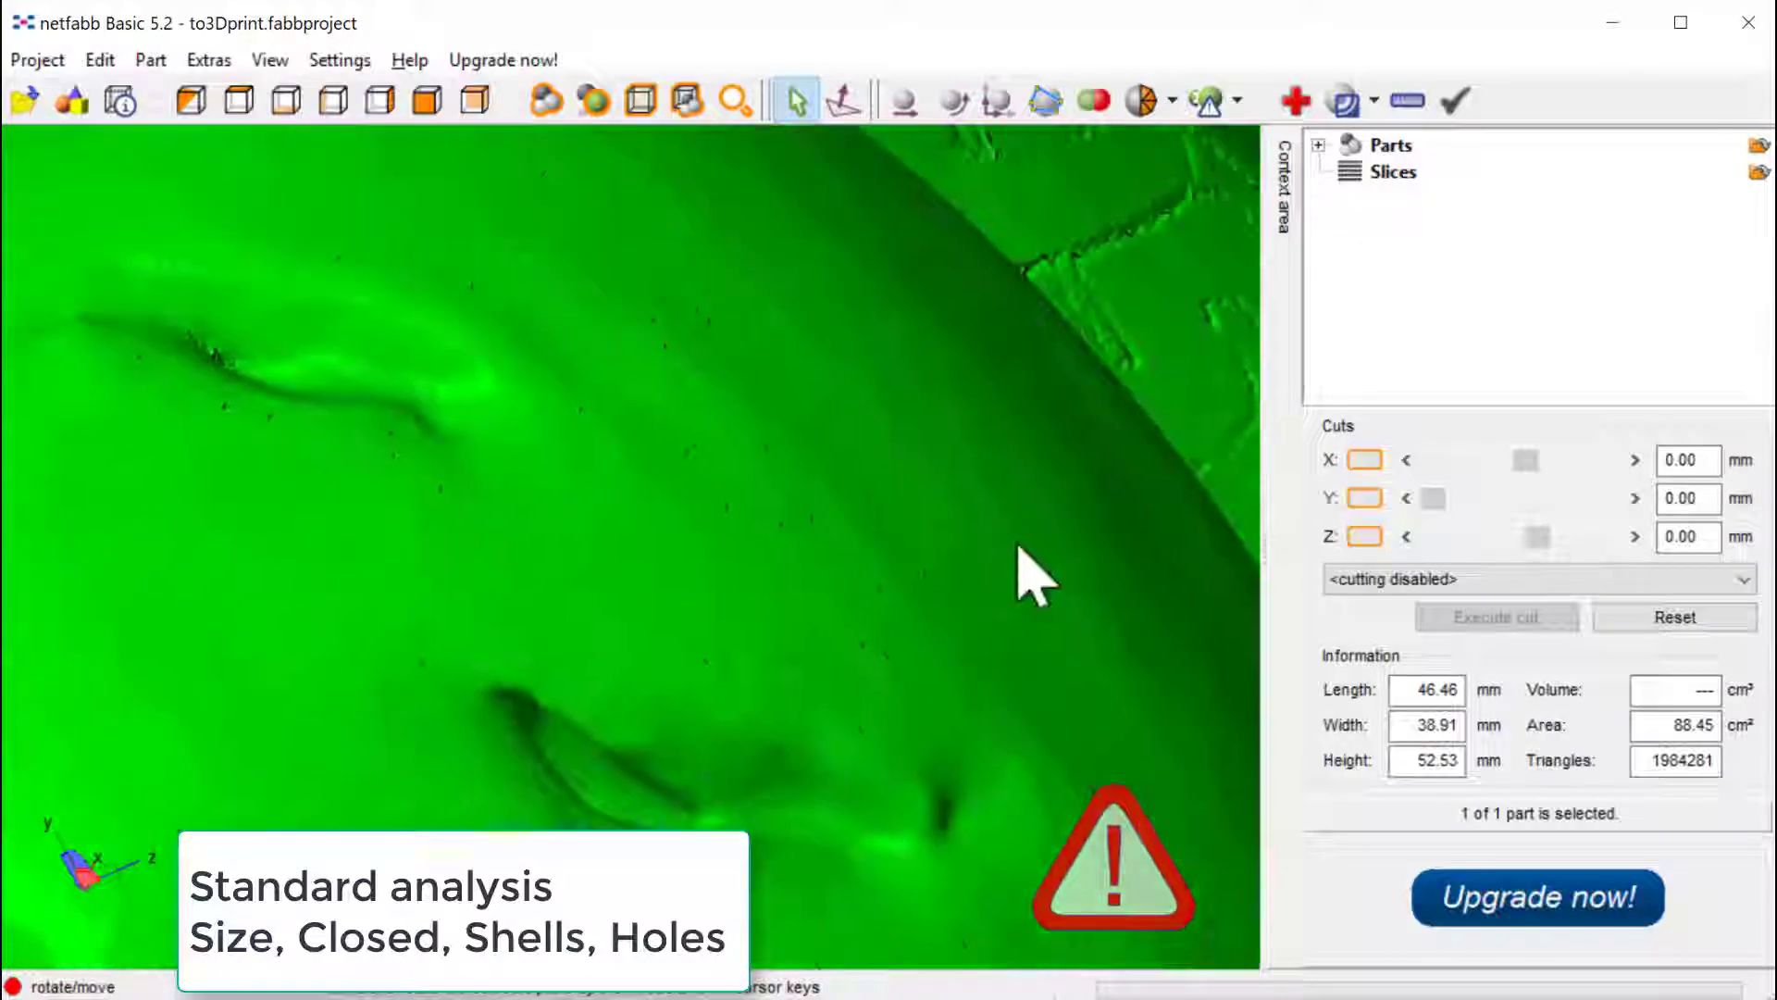
right_click_drag(1028, 569, 695, 623)
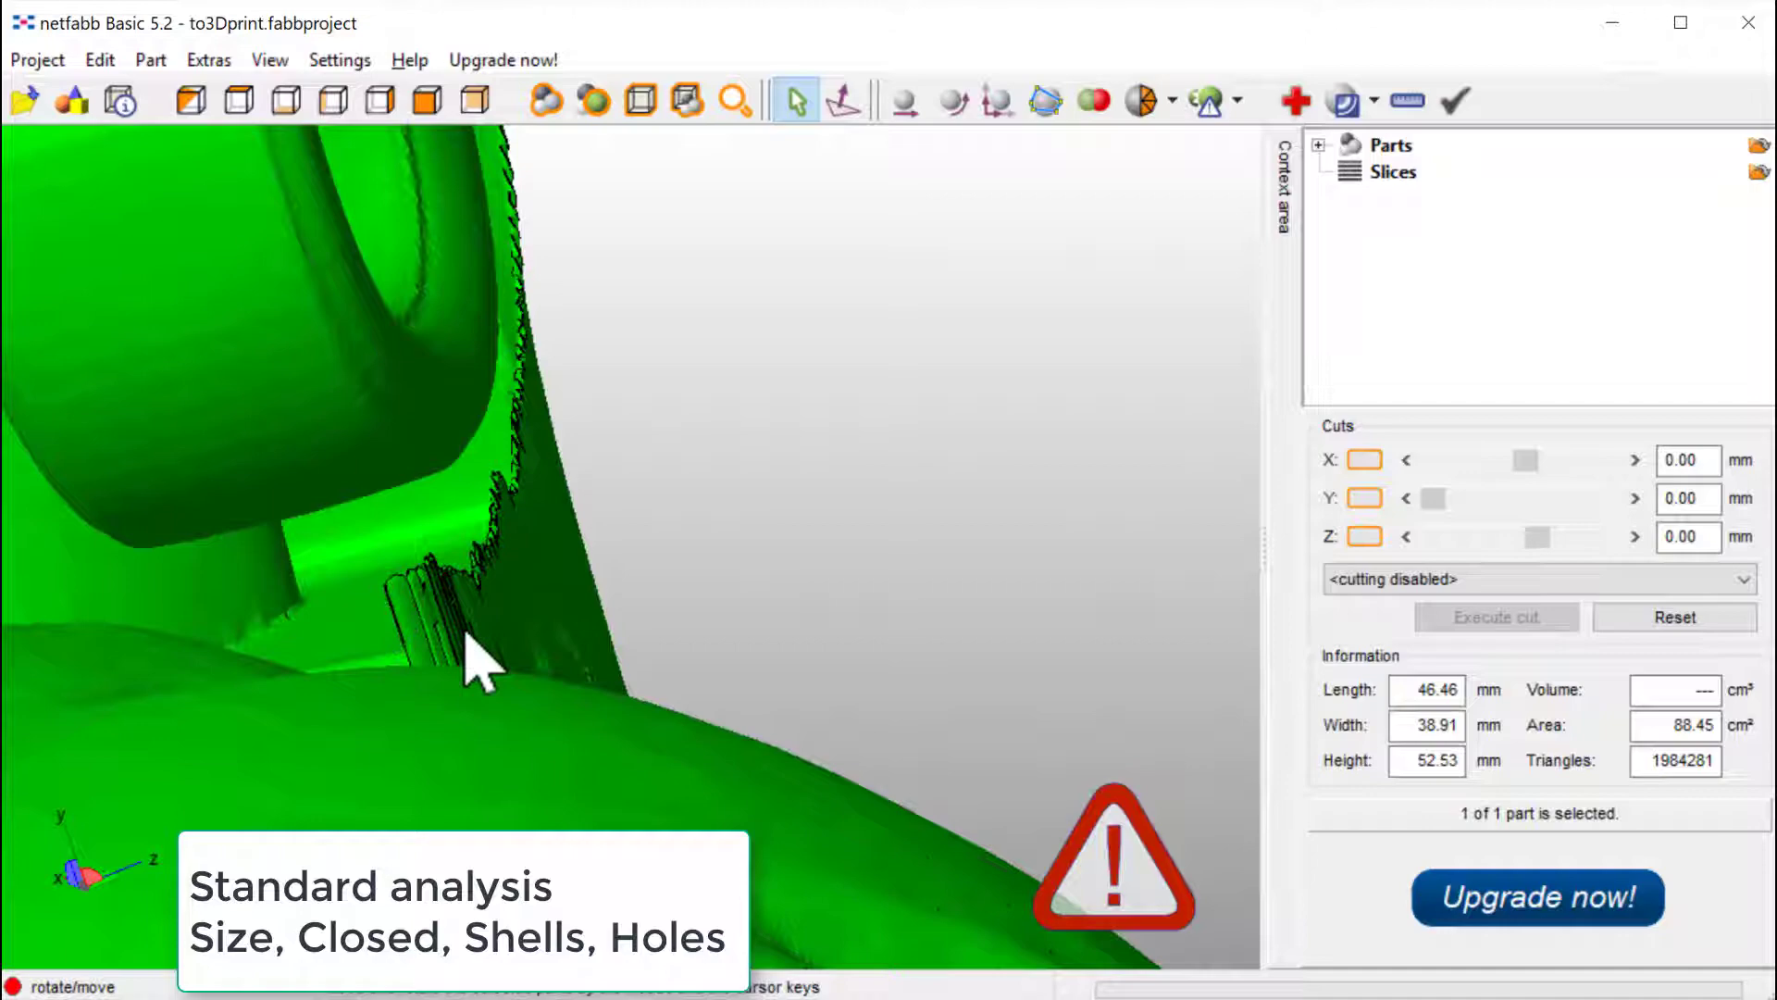
right_click_drag(468, 647, 468, 735)
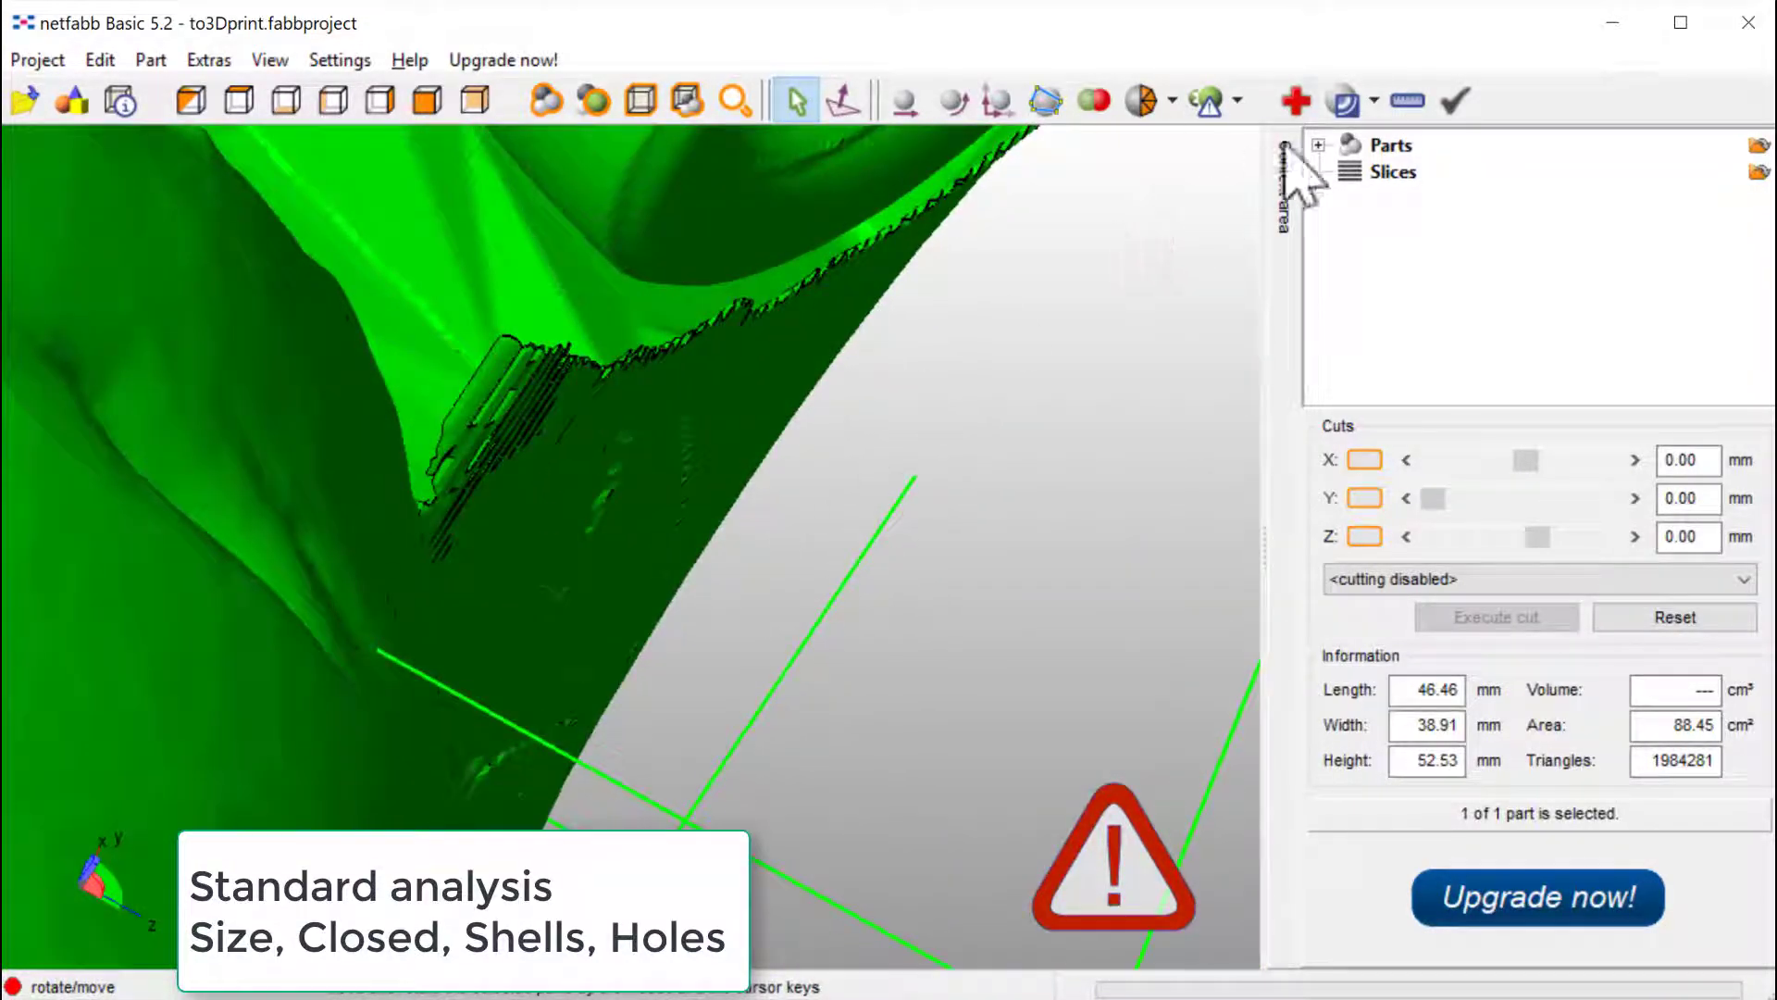
Run a Standard analysis and orbit the part while reviewing 48 shells, 1 hole and unclosed surface.
left_click(1345, 104)
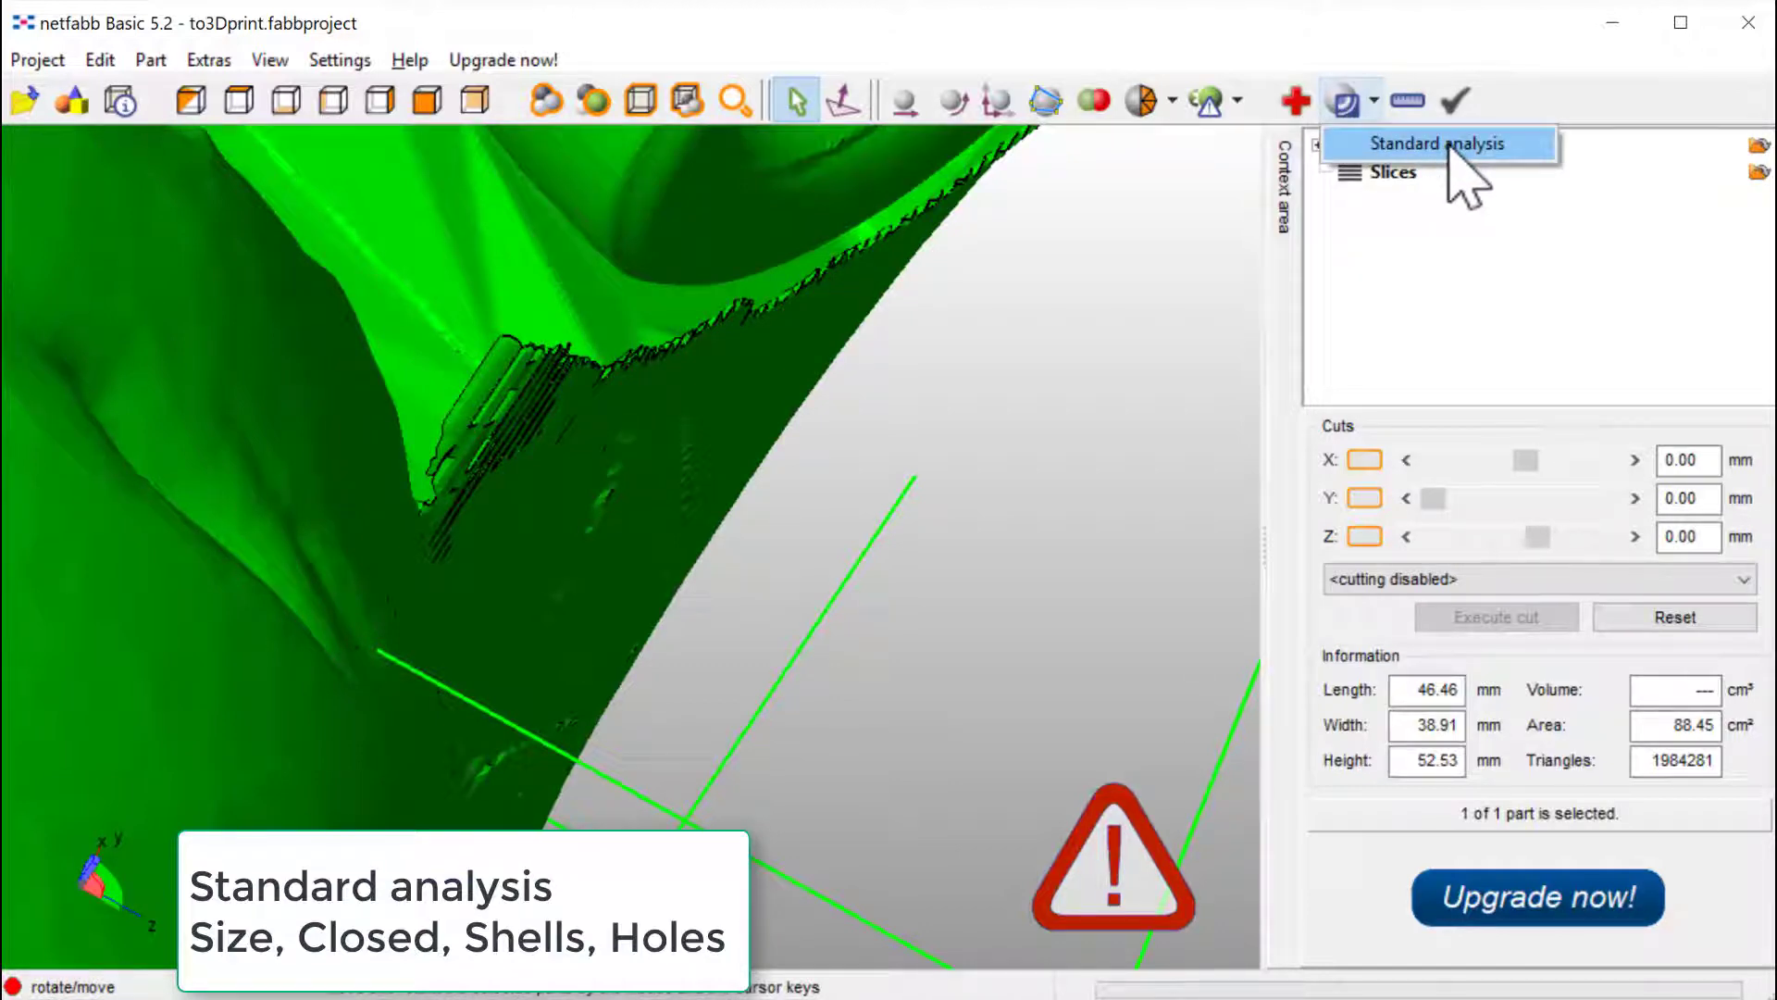
left_click(1450, 145)
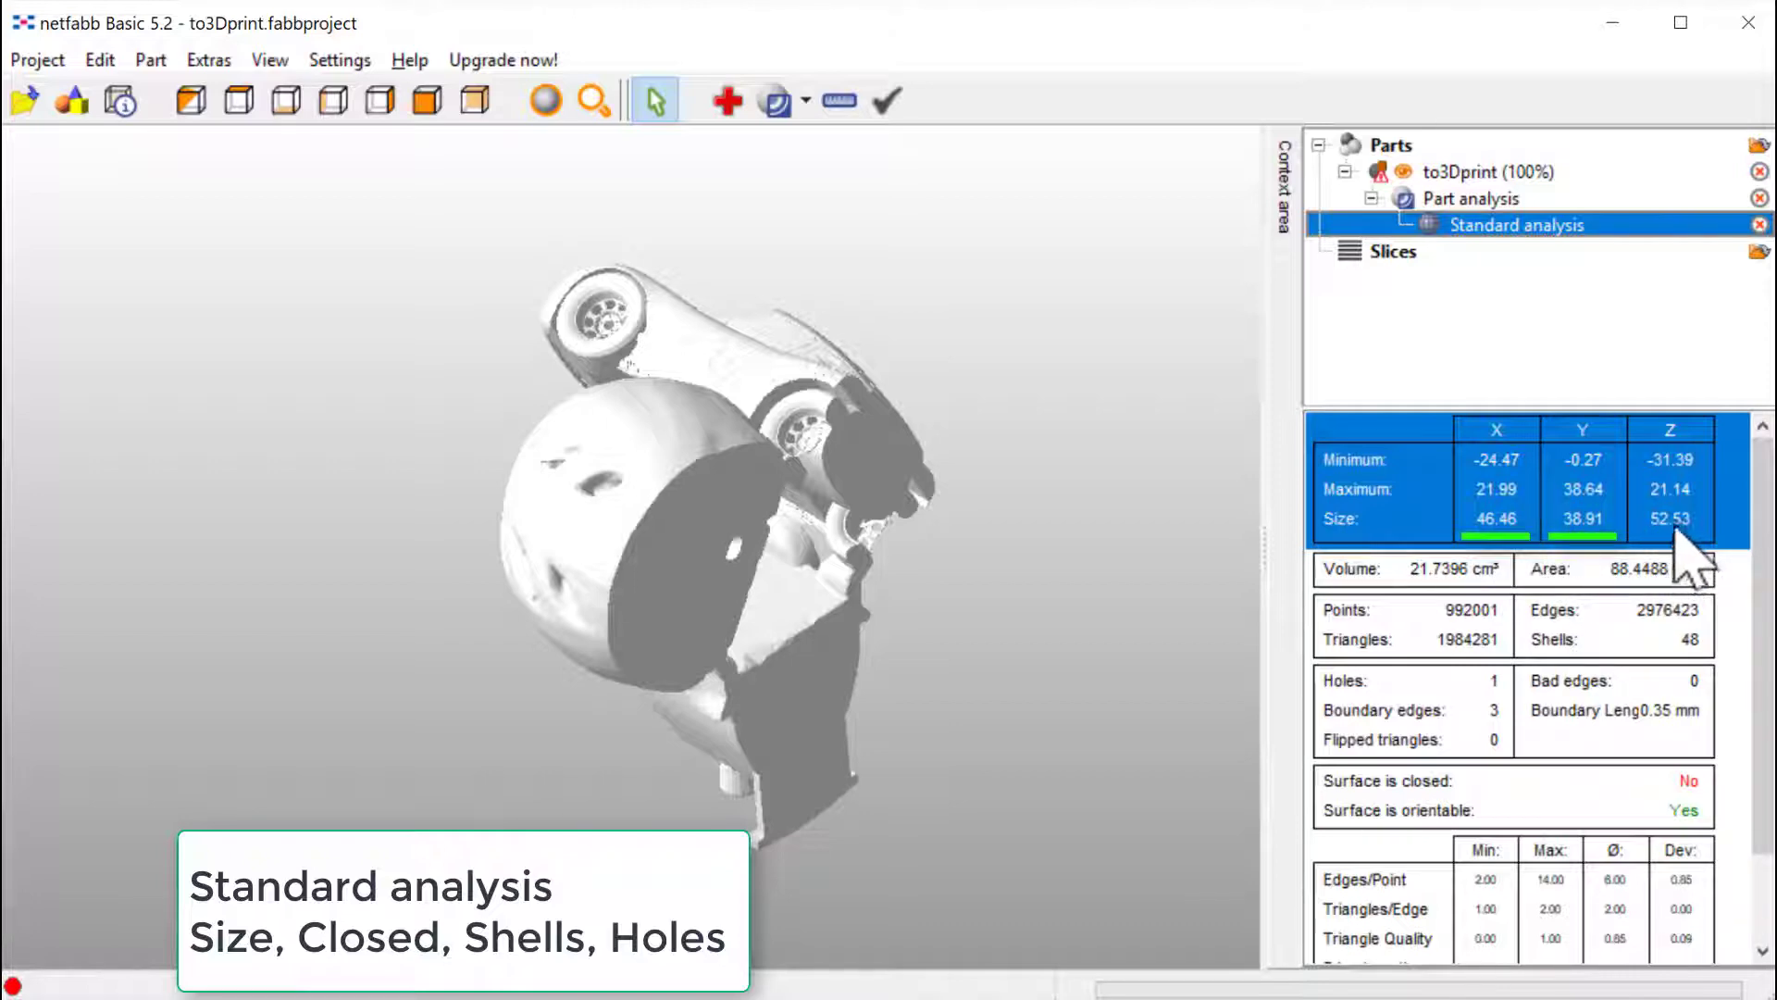
right_click_drag(891, 454, 429, 667)
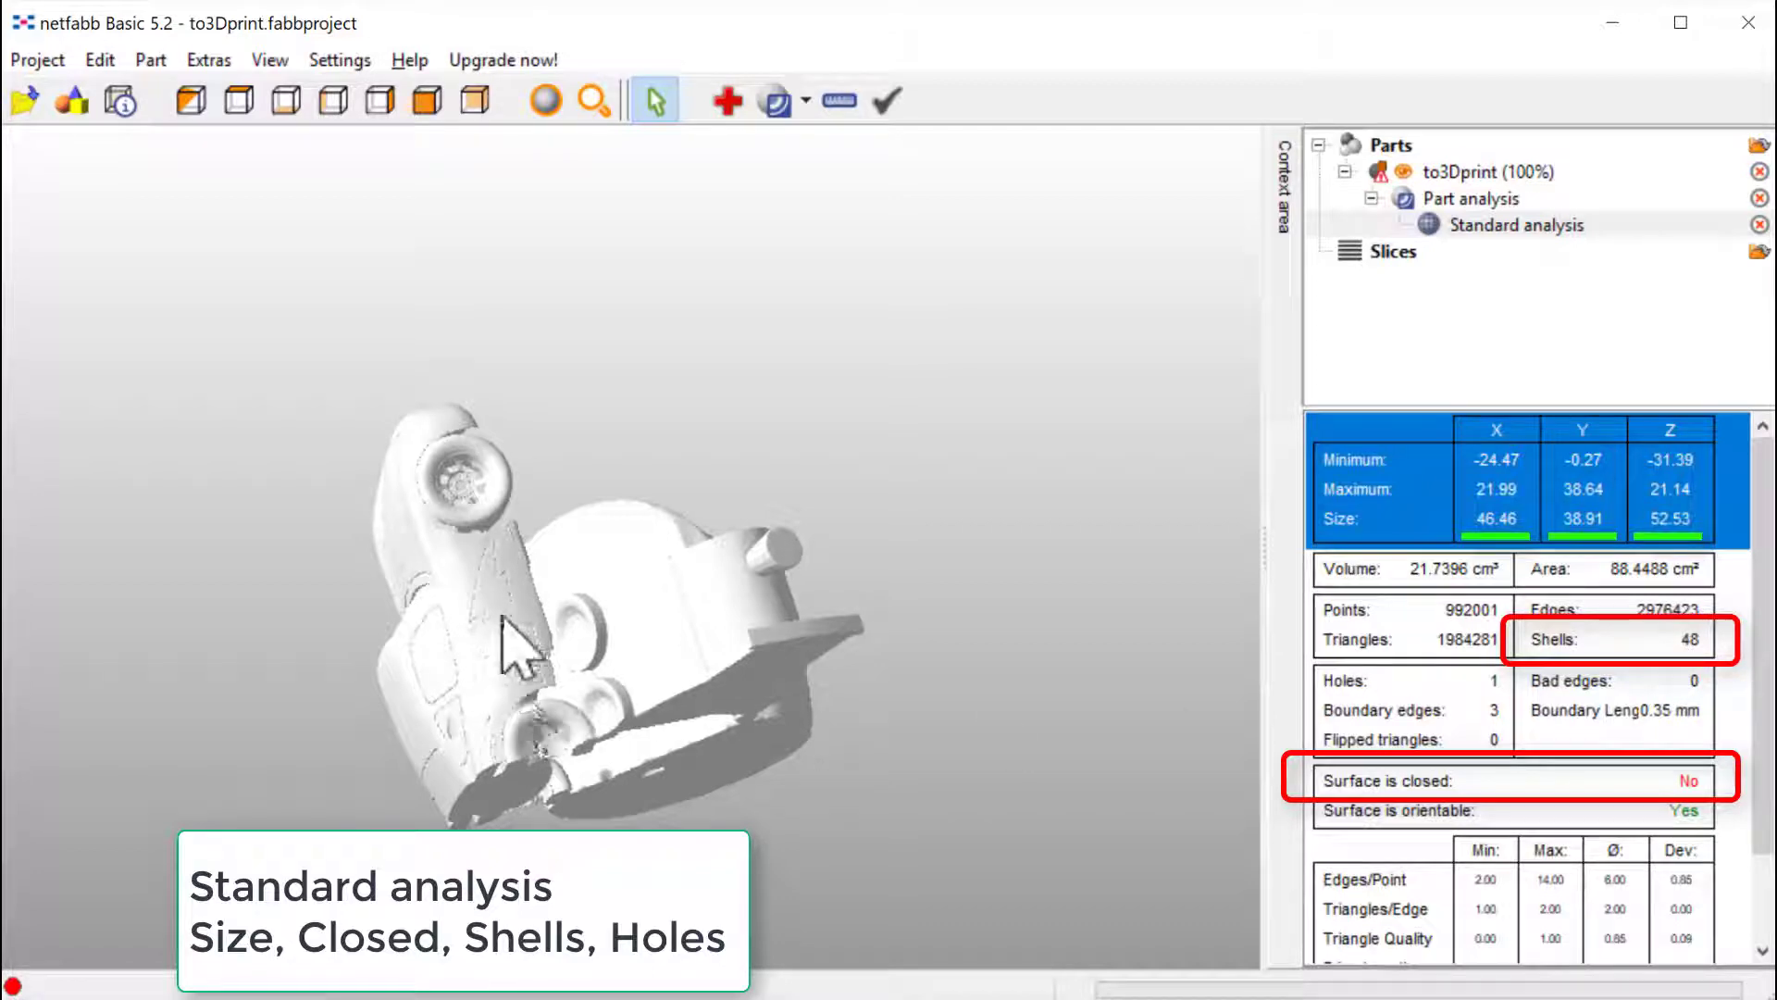
right_click_drag(503, 615, 699, 681)
right_click_drag(537, 513, 301, 541)
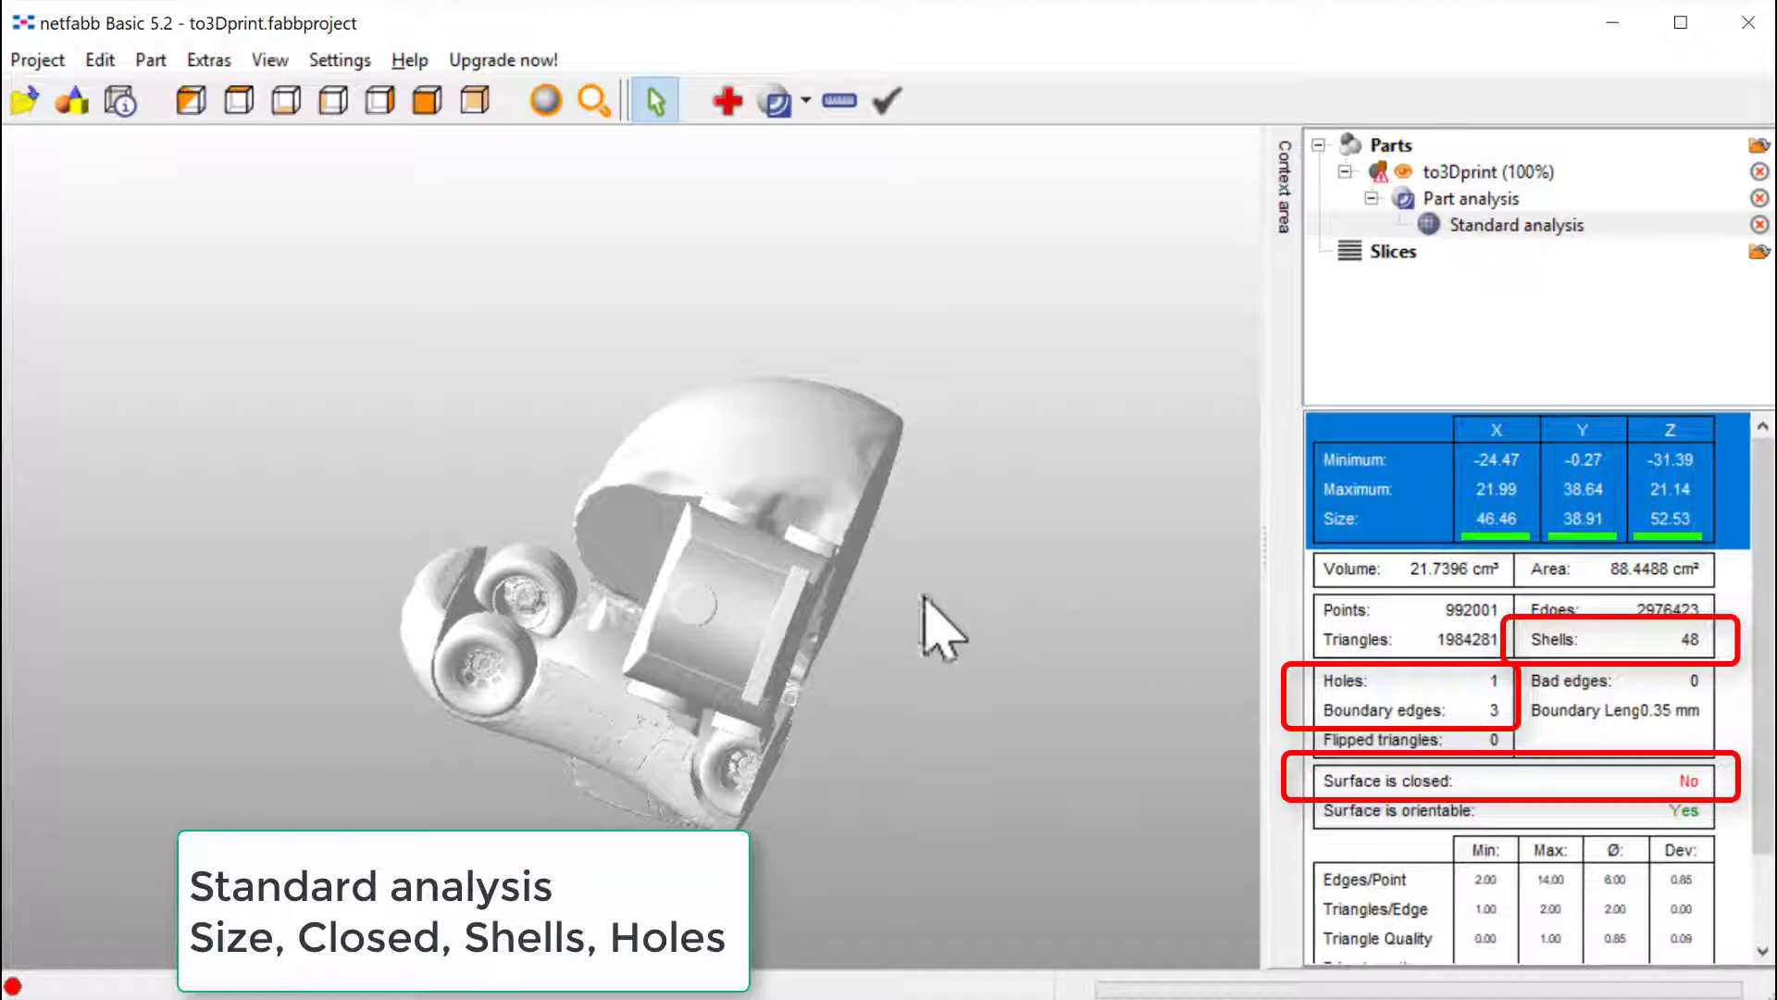
right_click_drag(940, 623, 1064, 509)
right_click_drag(566, 696, 984, 479)
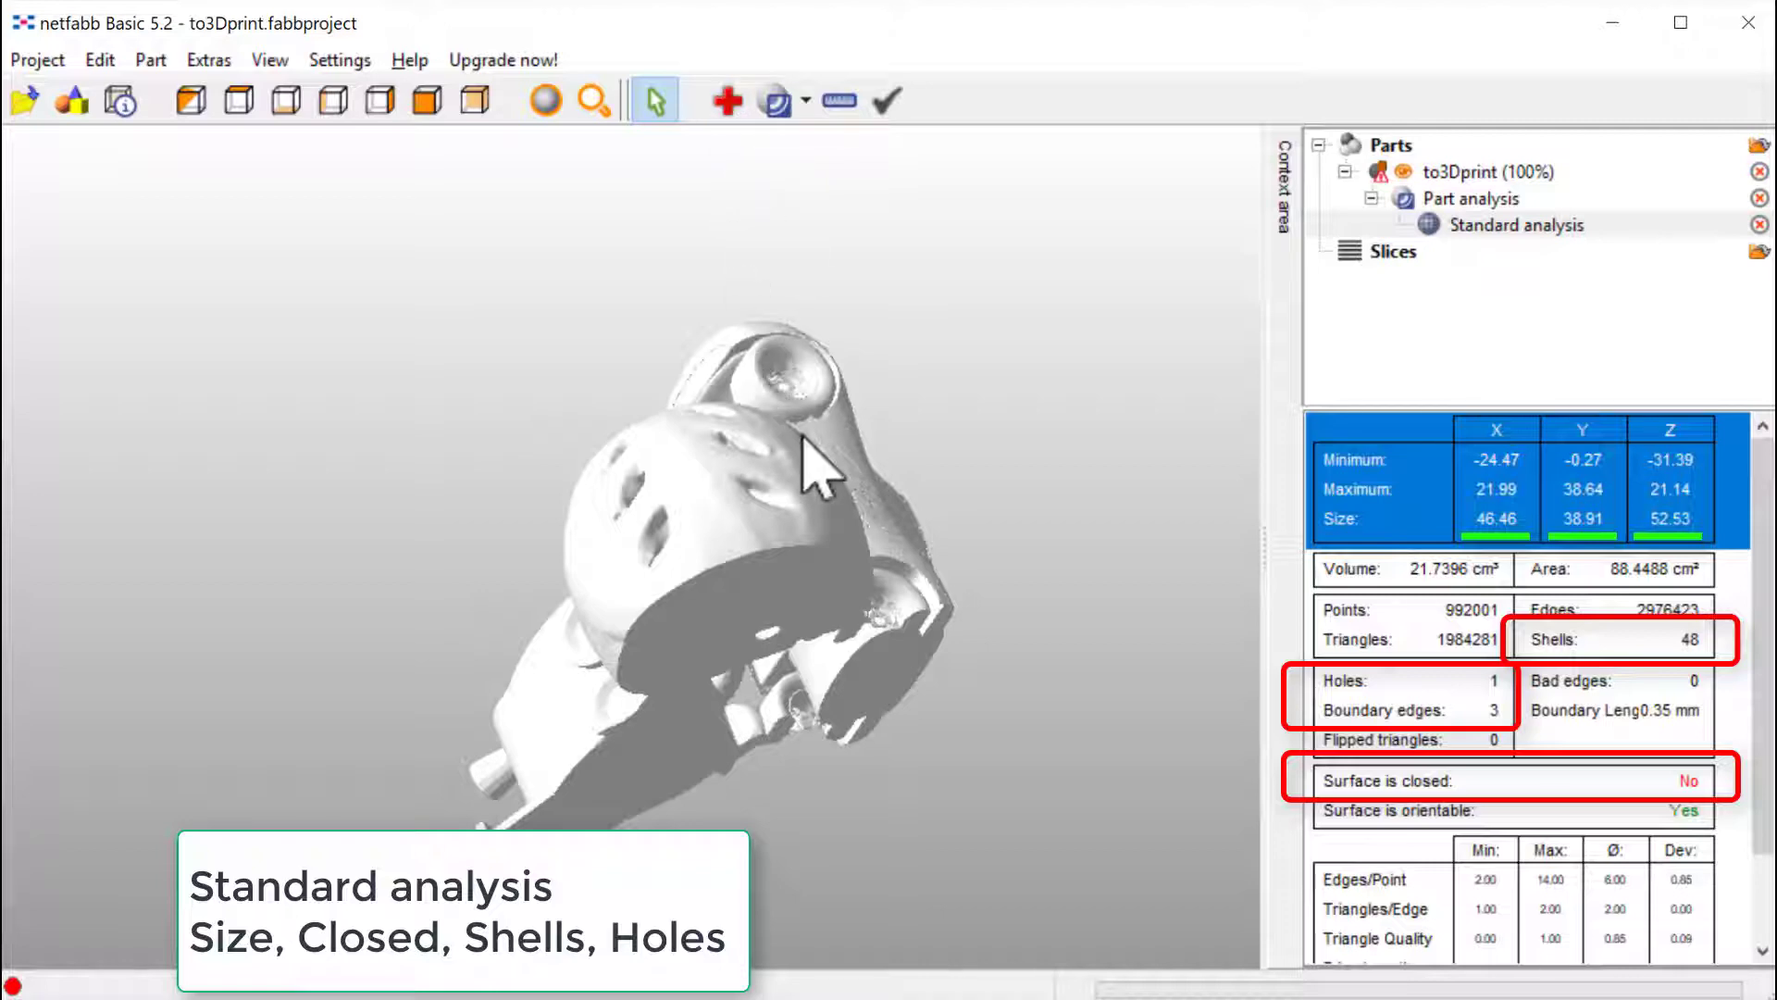
right_click_drag(813, 456, 821, 584)
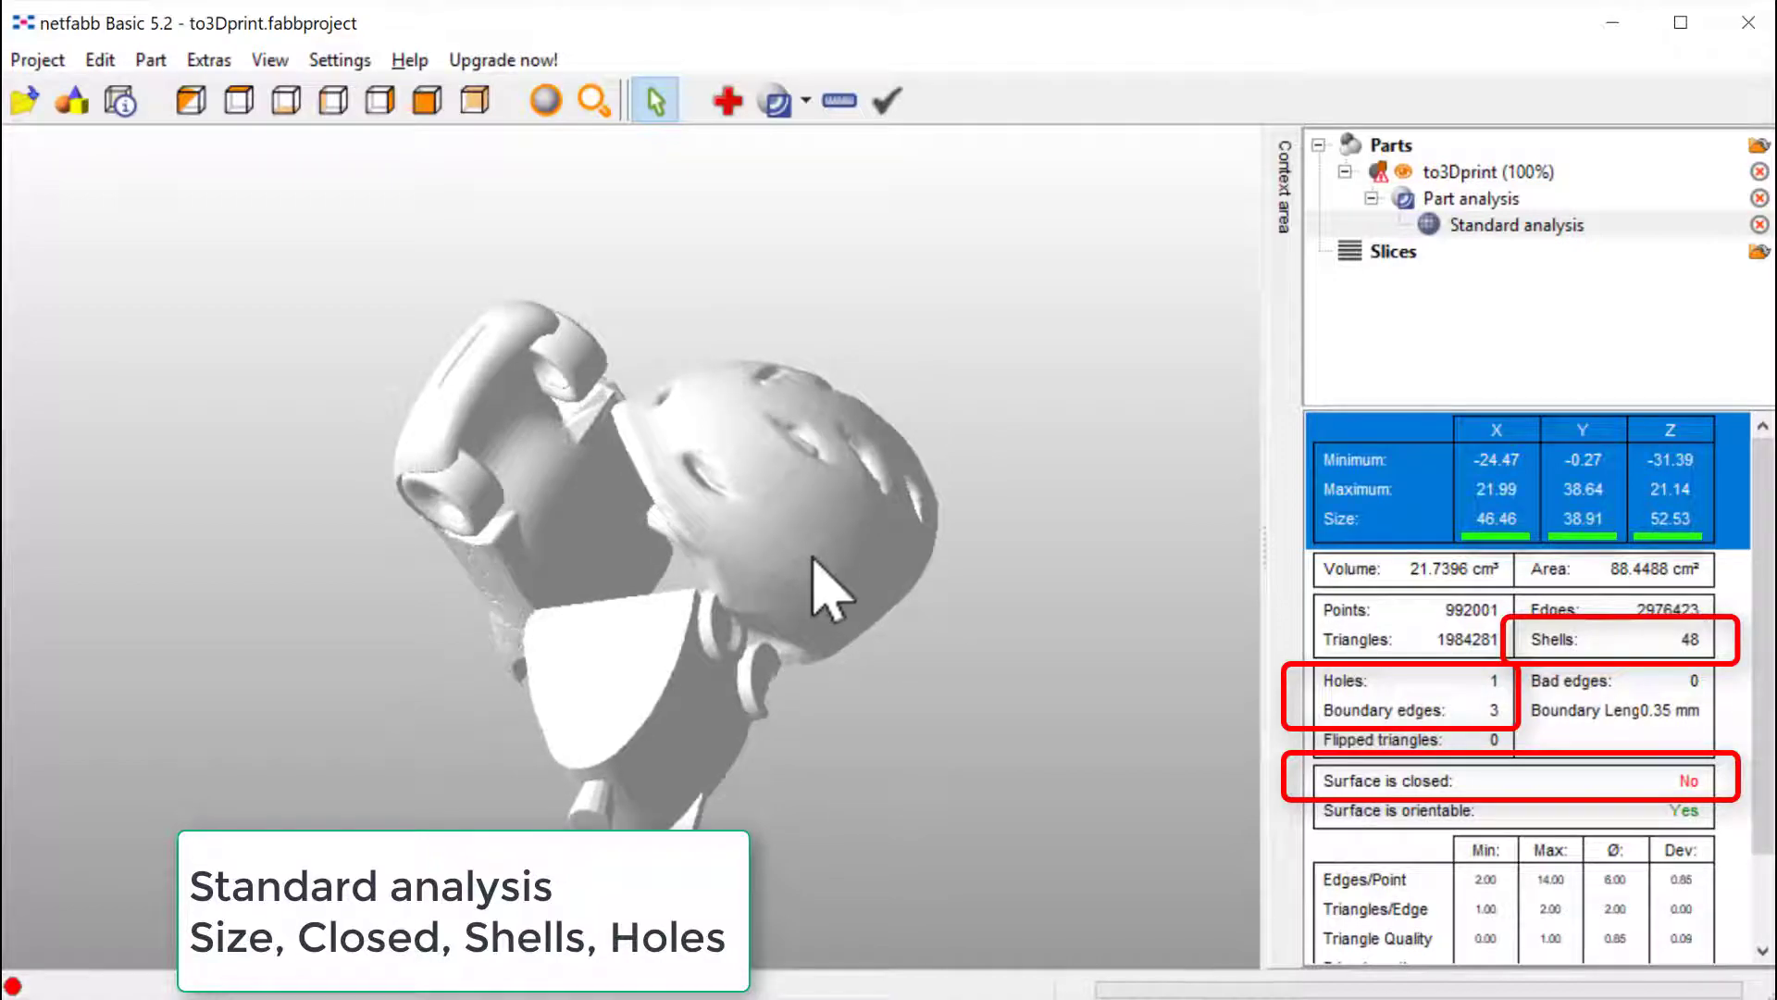
Switch to Meshmixer, orbit and zoom the to3Dprint model, and bring up the Edit tools.
key("alt+Tab")
key("alt+Tab")
key("alt+Tab")
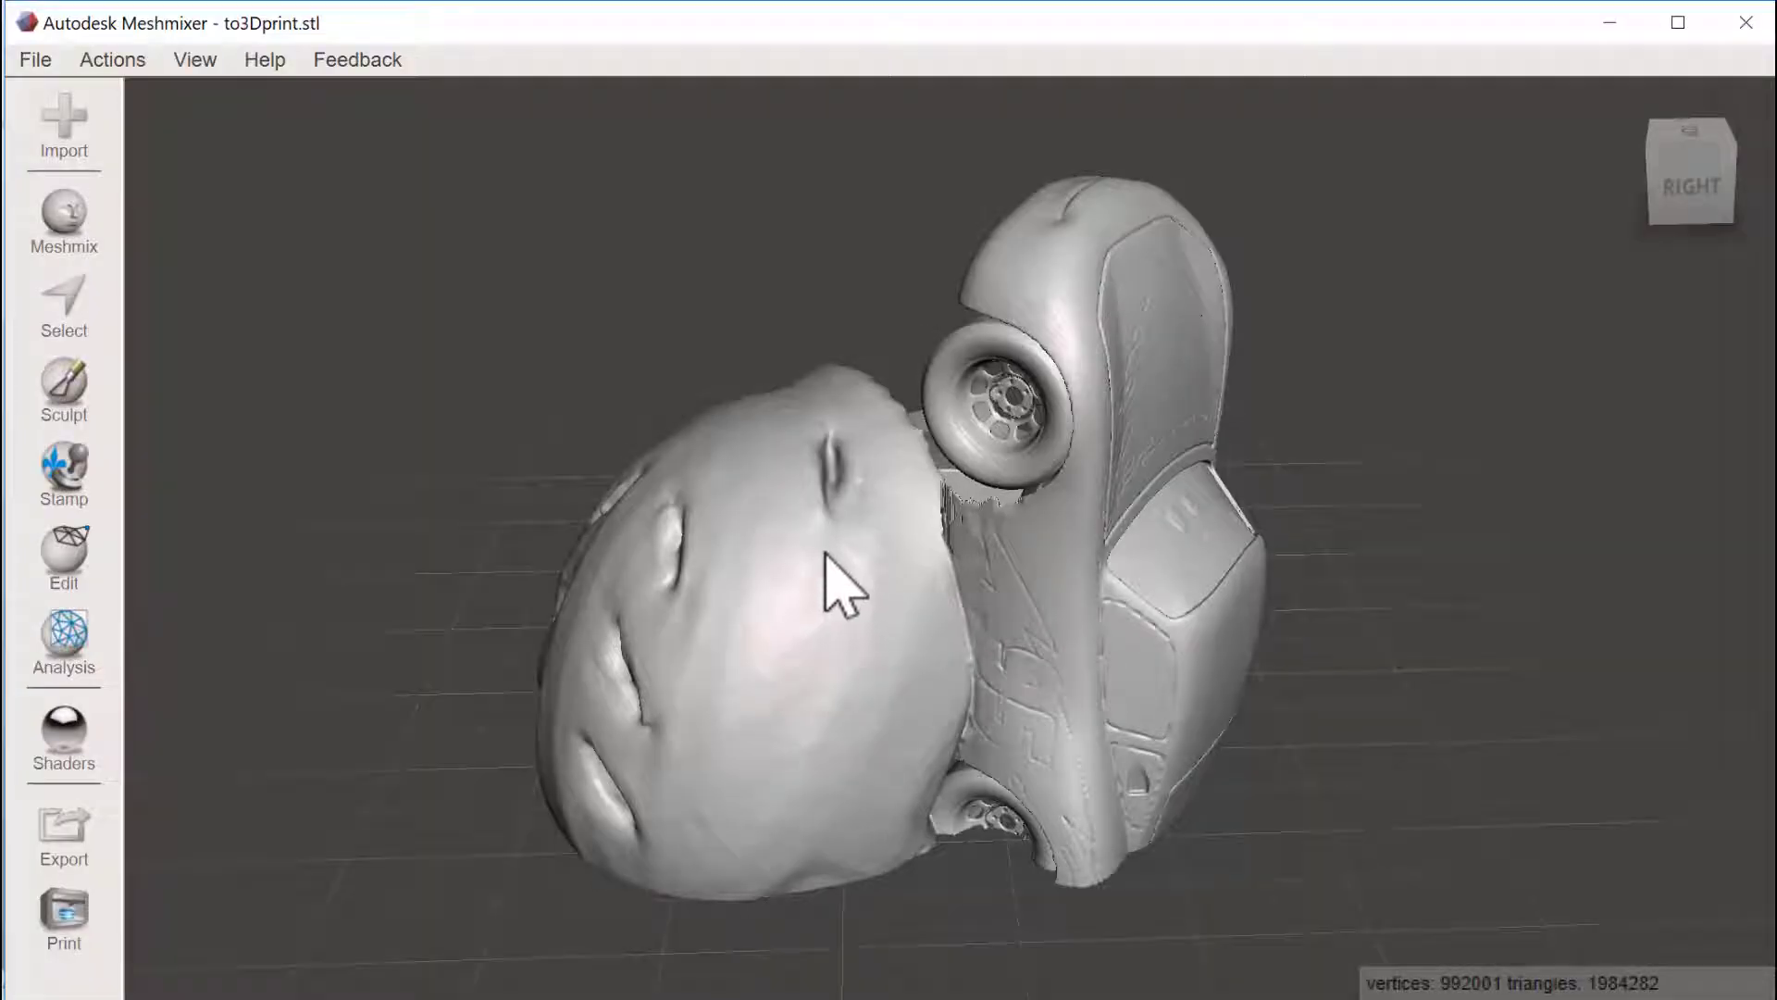
right_click_drag(1071, 567, 1052, 442)
scroll(1035, 556, "down", 5)
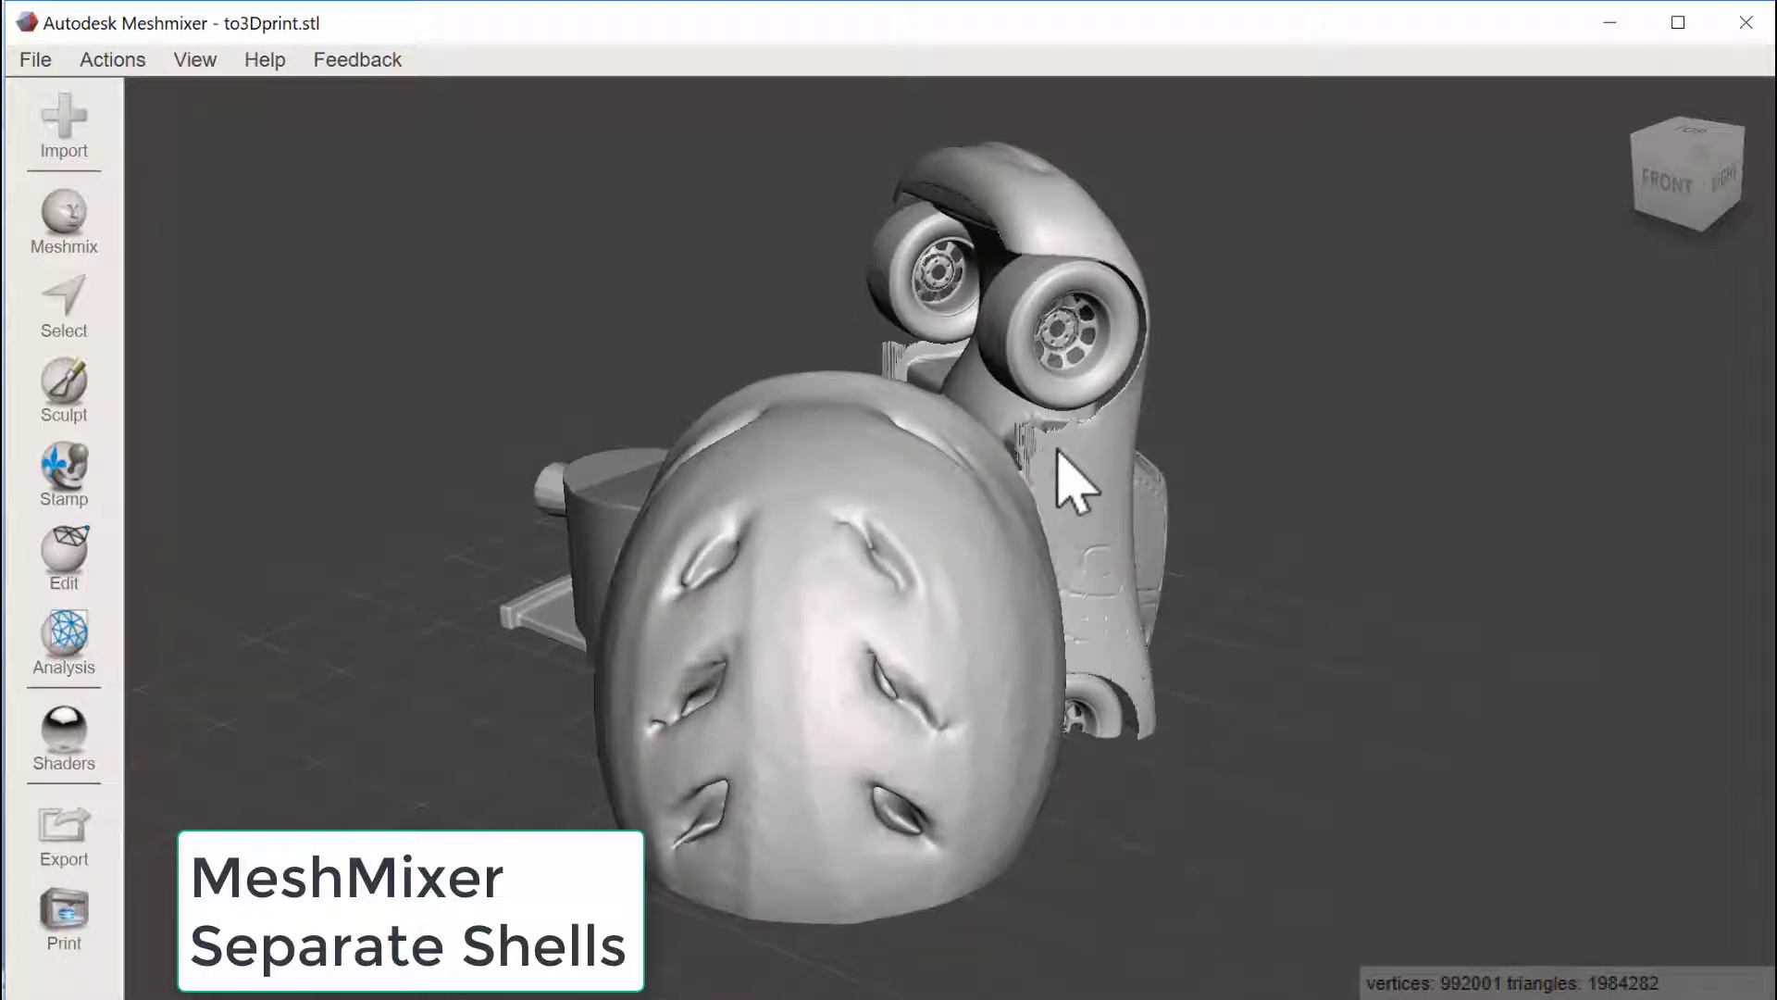
right_click_drag(1126, 574, 806, 595)
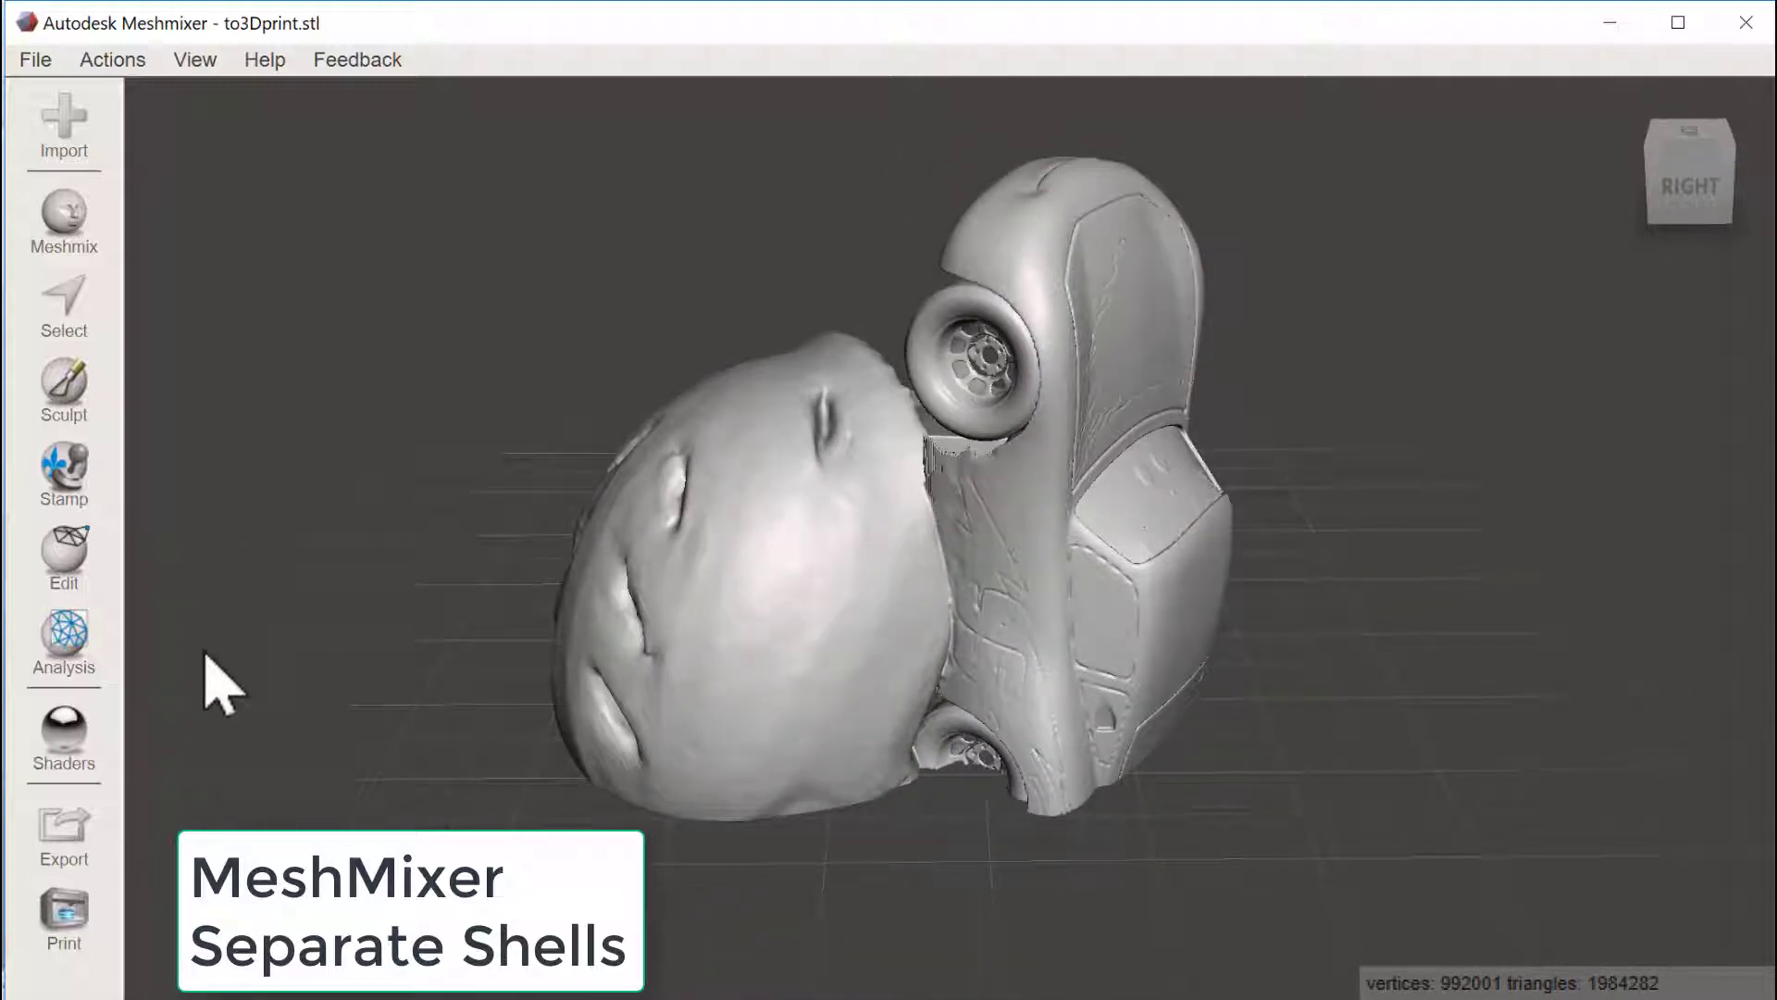
left_click(68, 568)
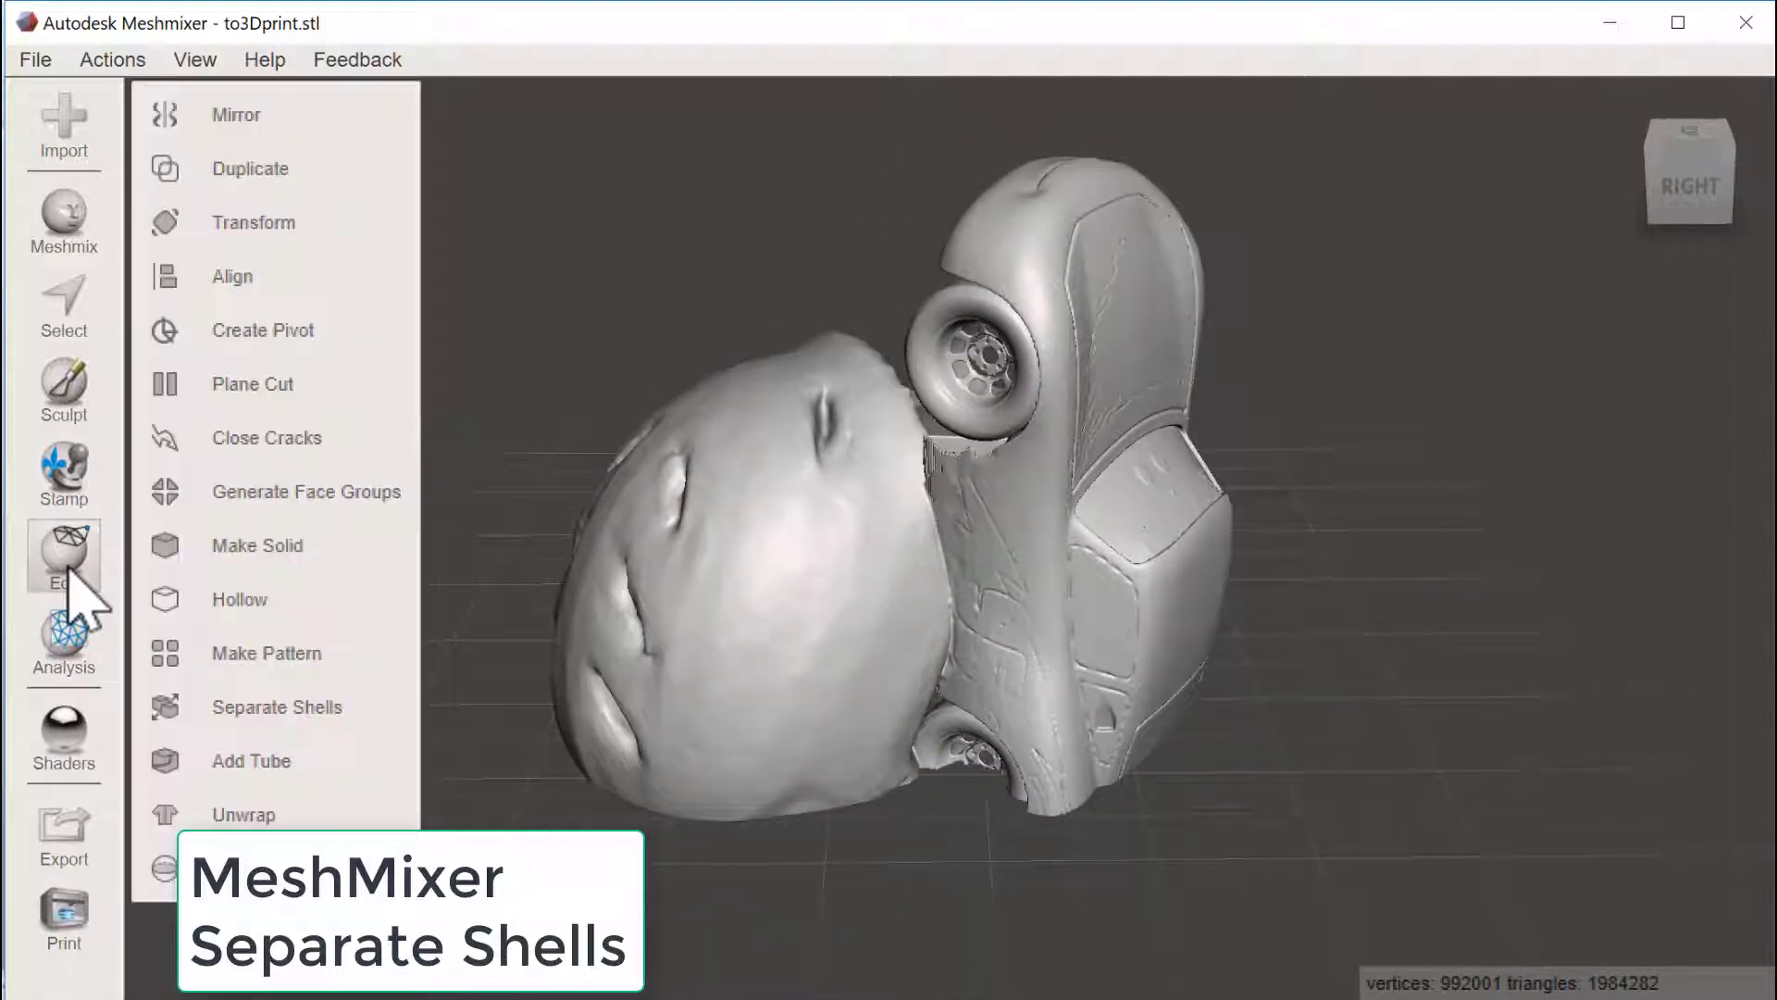
Separate the mesh into 48 shells and hide shell 1 to expose the stray ones.
left_click(349, 706)
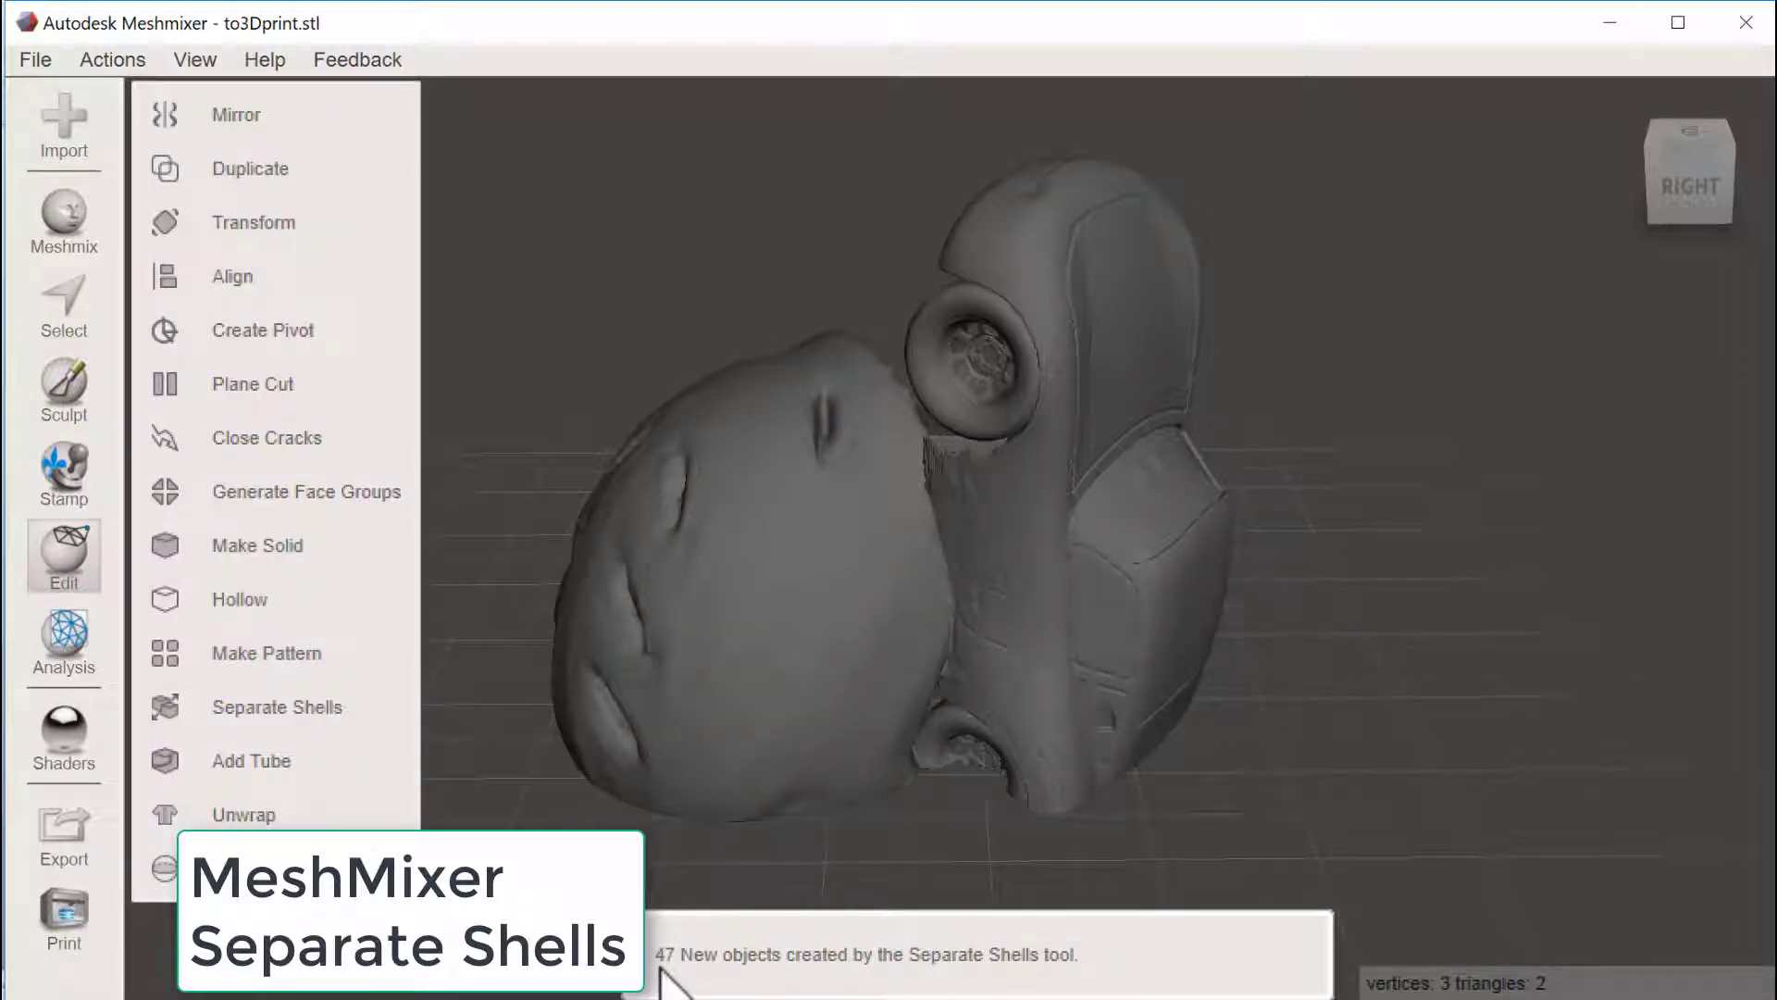
left_click(694, 956)
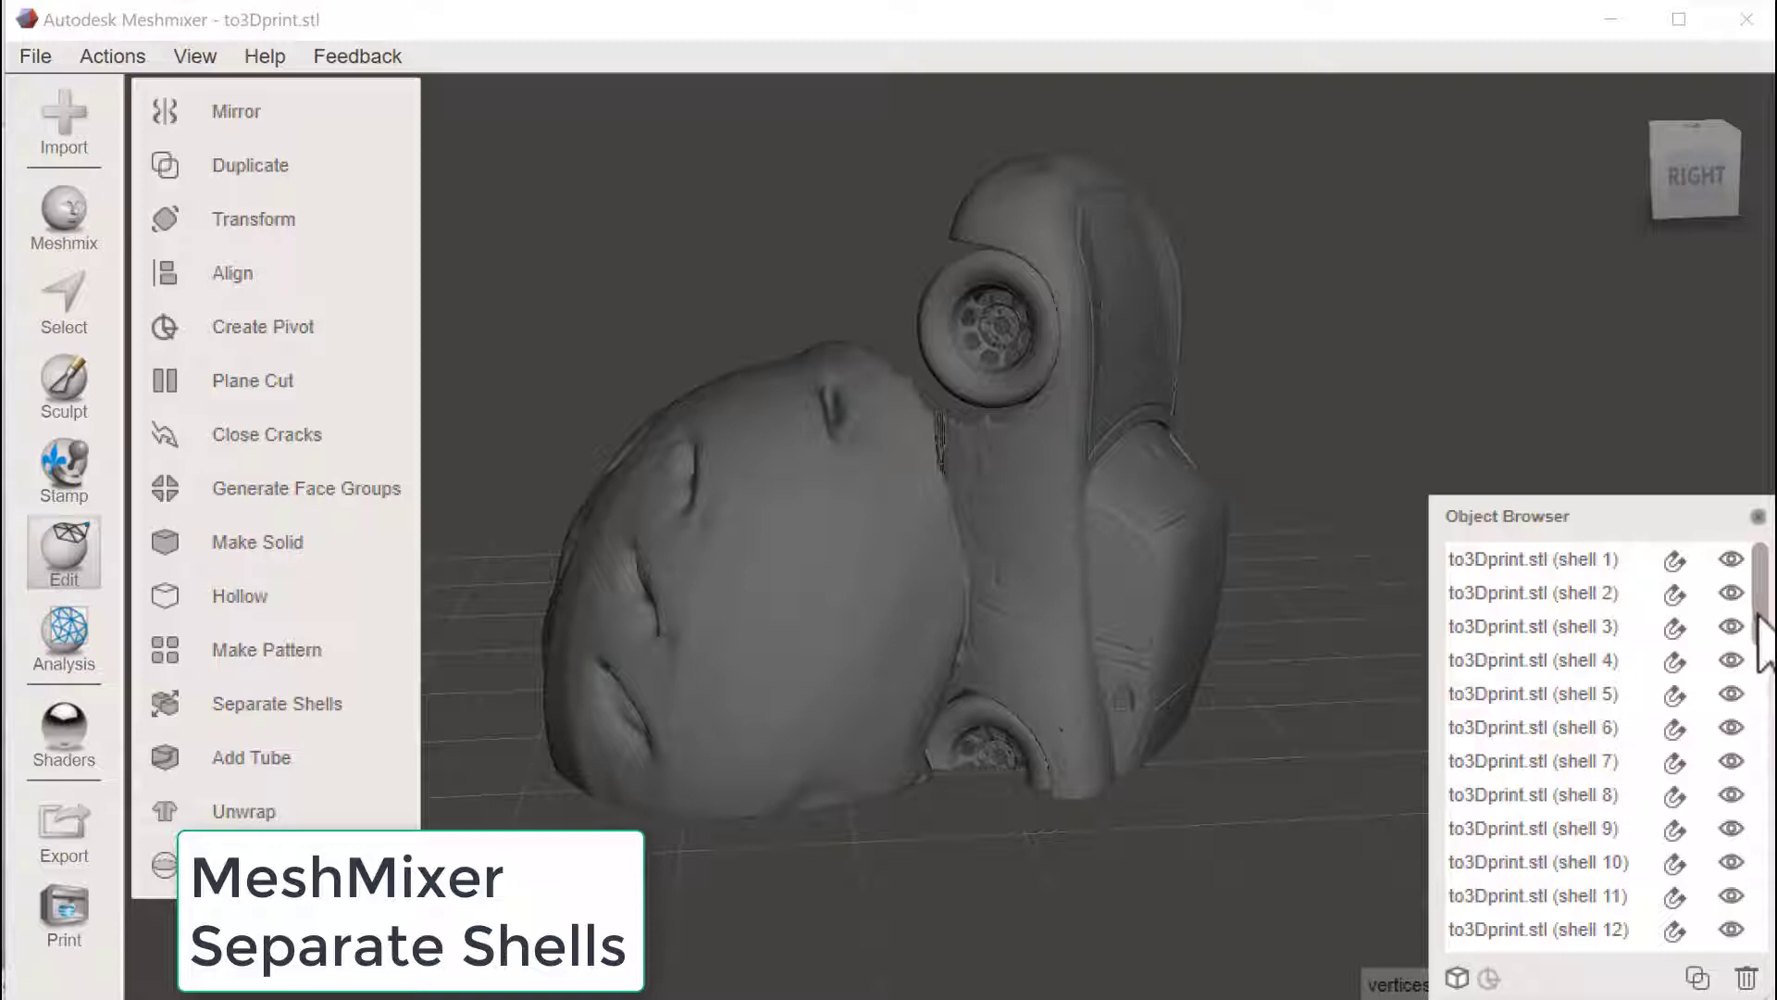
mouse_move(1759, 611)
left_mouse_down()
mouse_move(1764, 919)
mouse_move(1761, 583)
left_mouse_up()
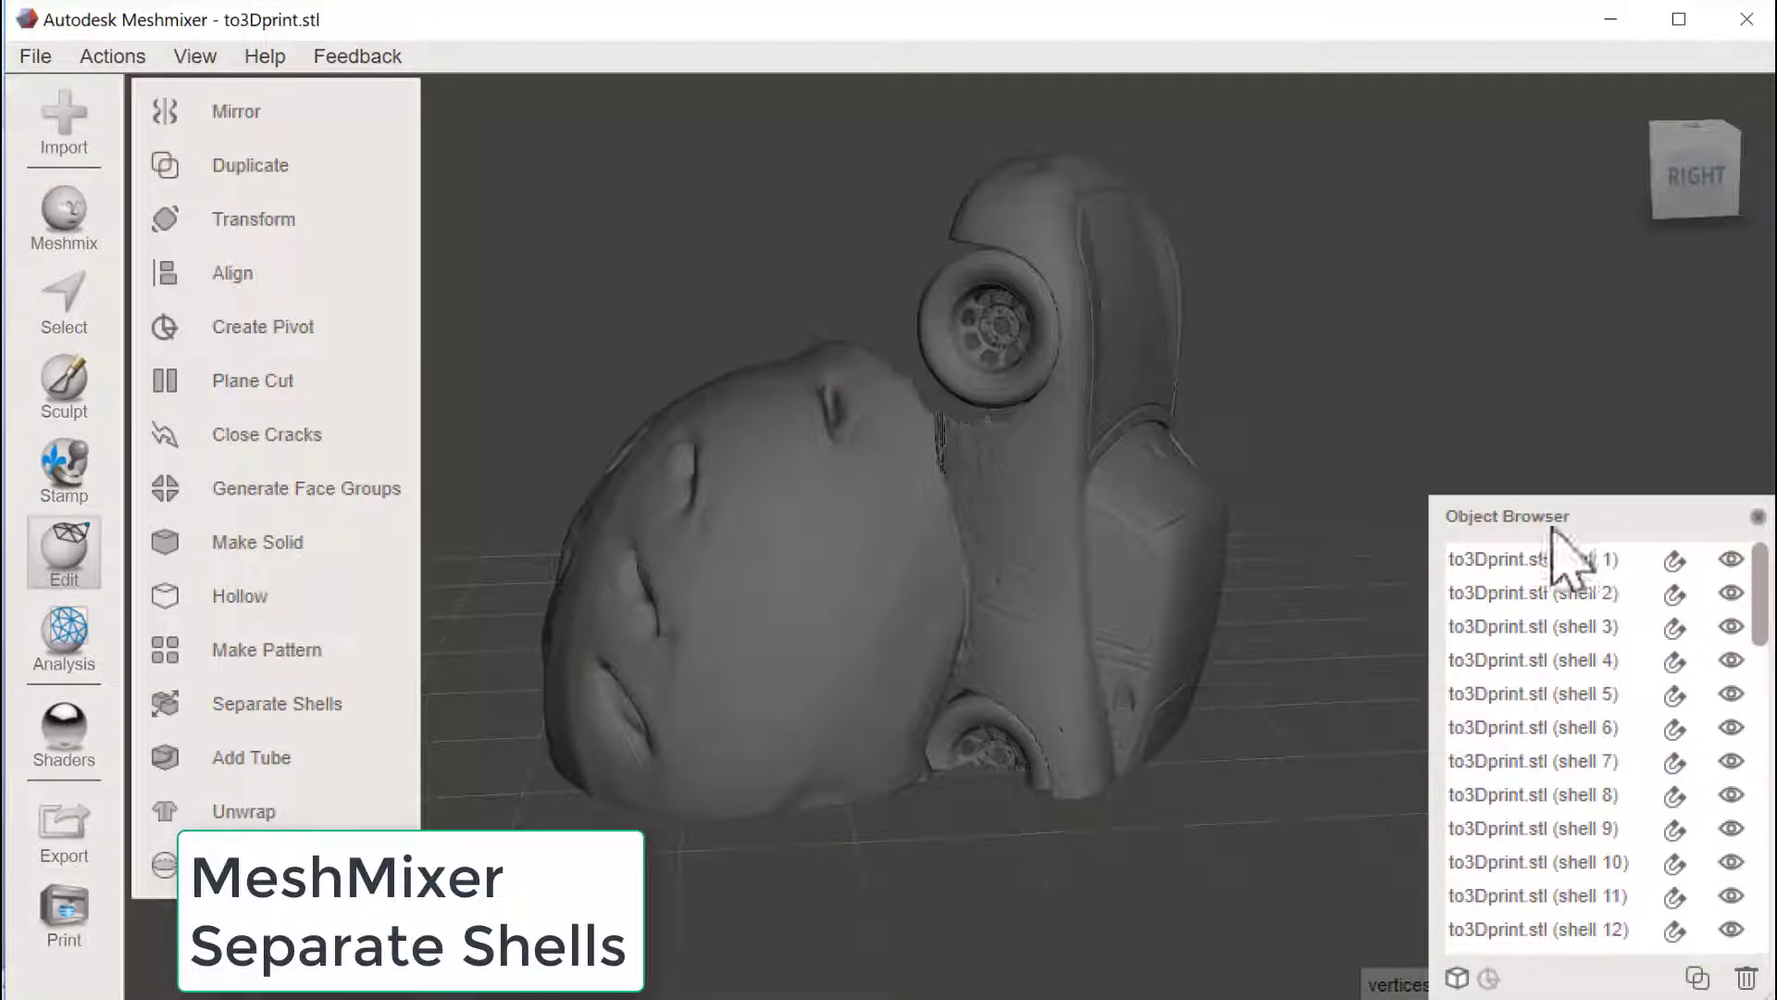
left_click(1537, 559)
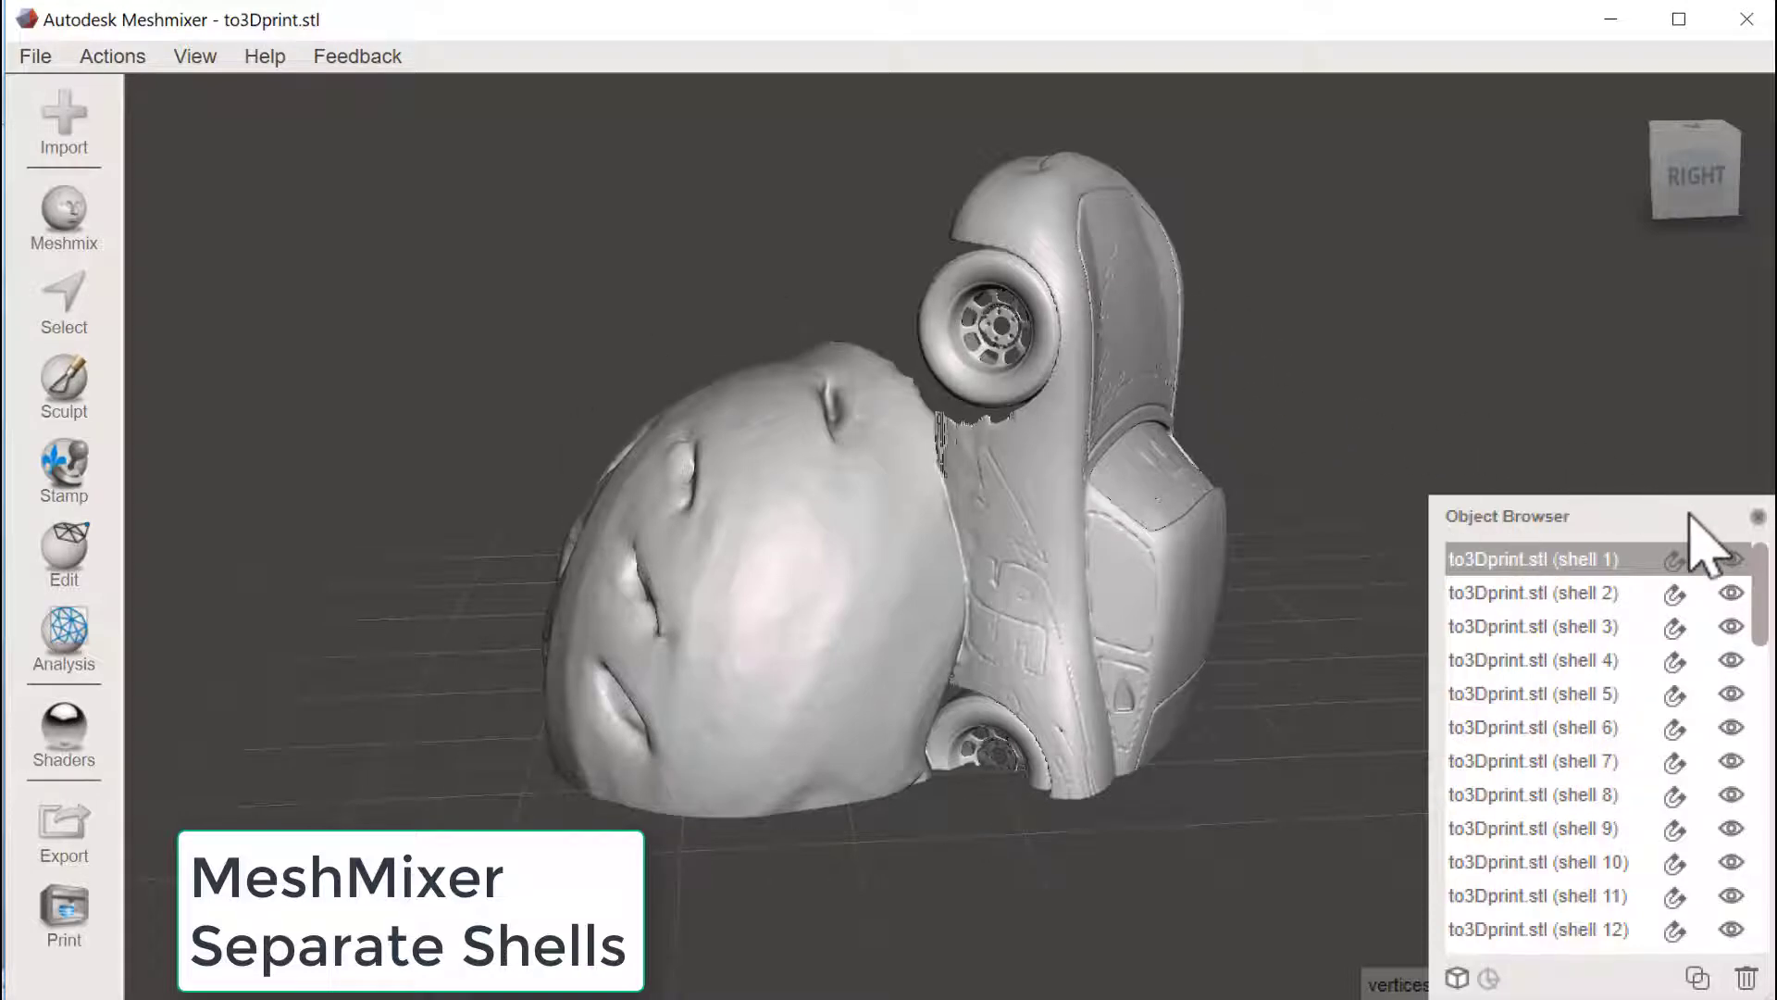
left_click(1731, 559)
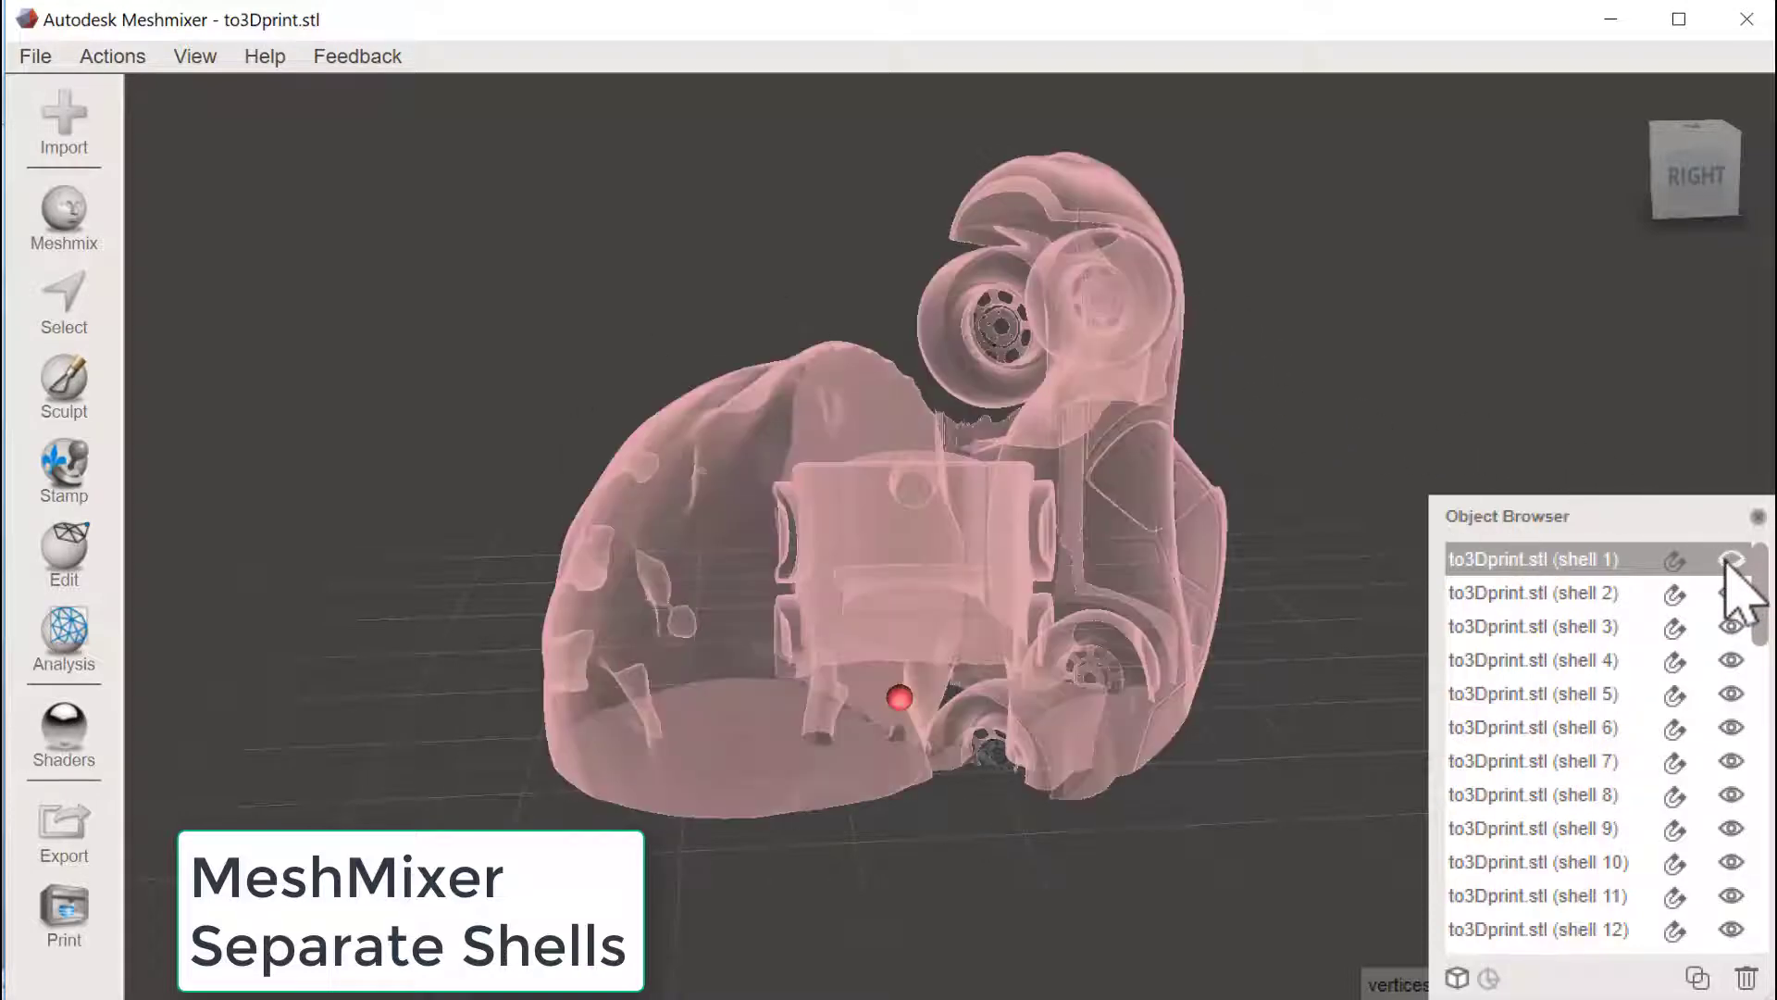
Select shells 2 through 48 in the Object Browser.
left_click(1591, 594)
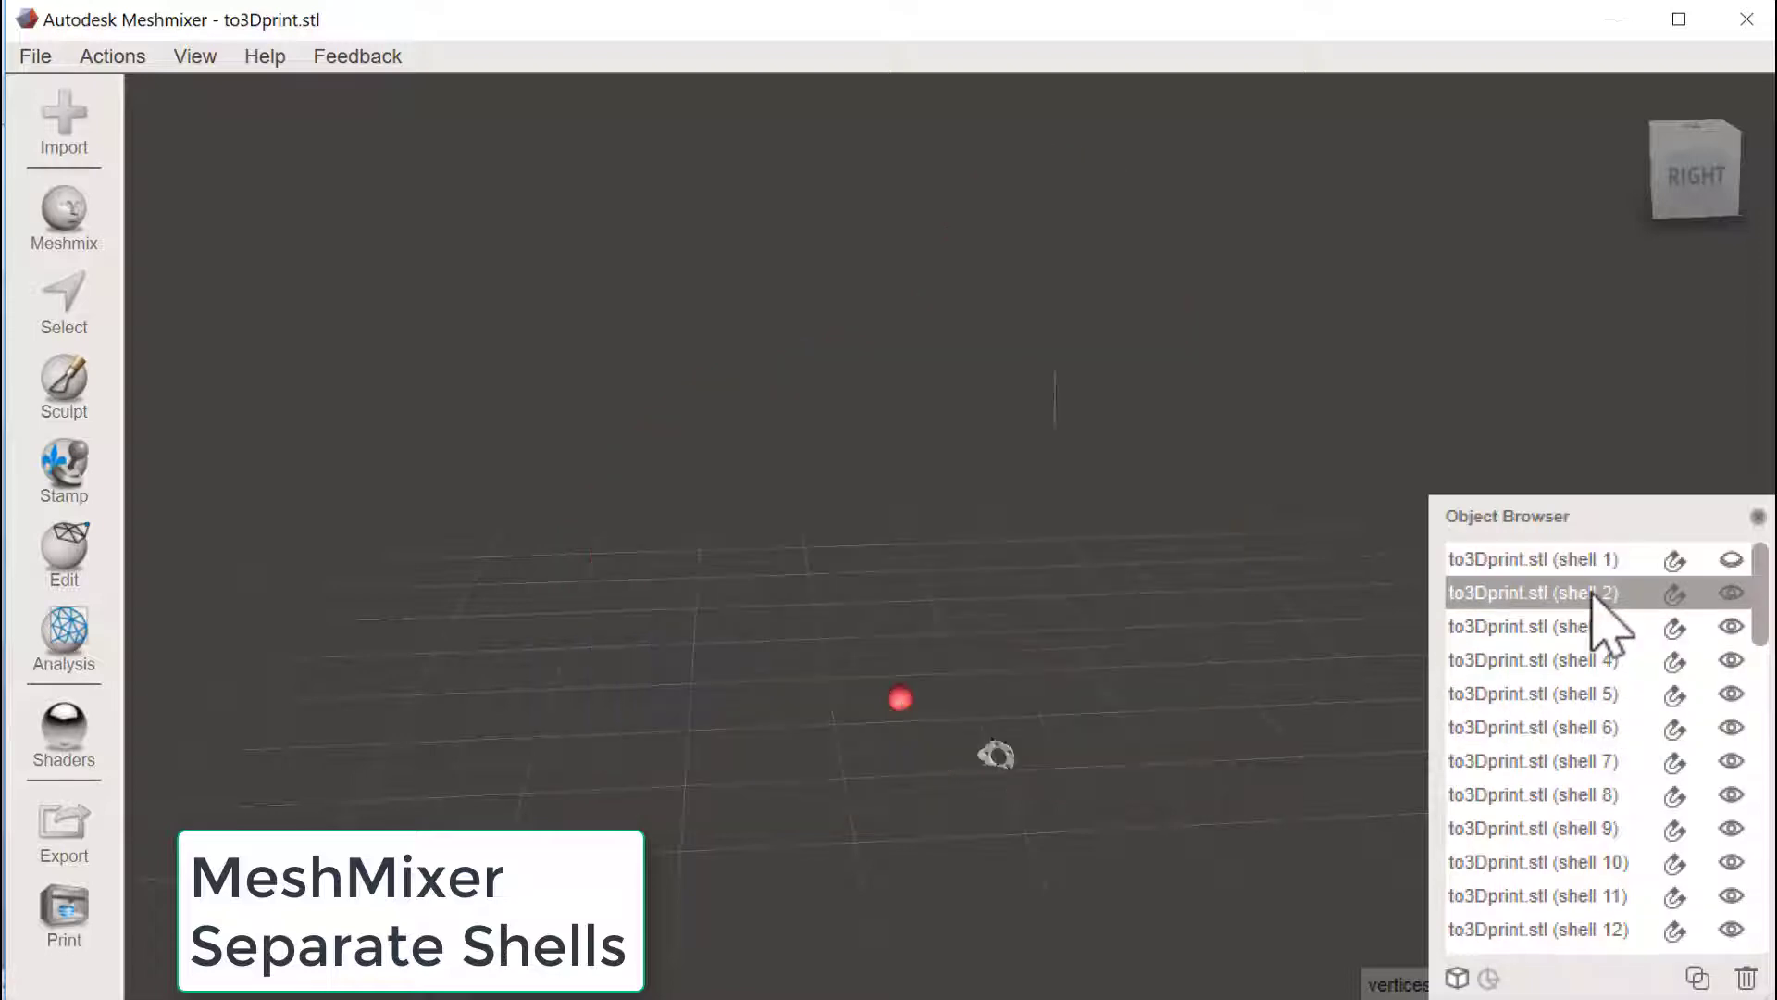
mouse_move(1196, 576)
right_mouse_down()
mouse_move(1075, 698)
mouse_move(944, 753)
mouse_move(1239, 517)
mouse_move(1044, 726)
mouse_move(1099, 635)
mouse_move(770, 707)
mouse_move(698, 746)
mouse_move(972, 842)
mouse_move(1191, 759)
mouse_move(908, 361)
right_mouse_up()
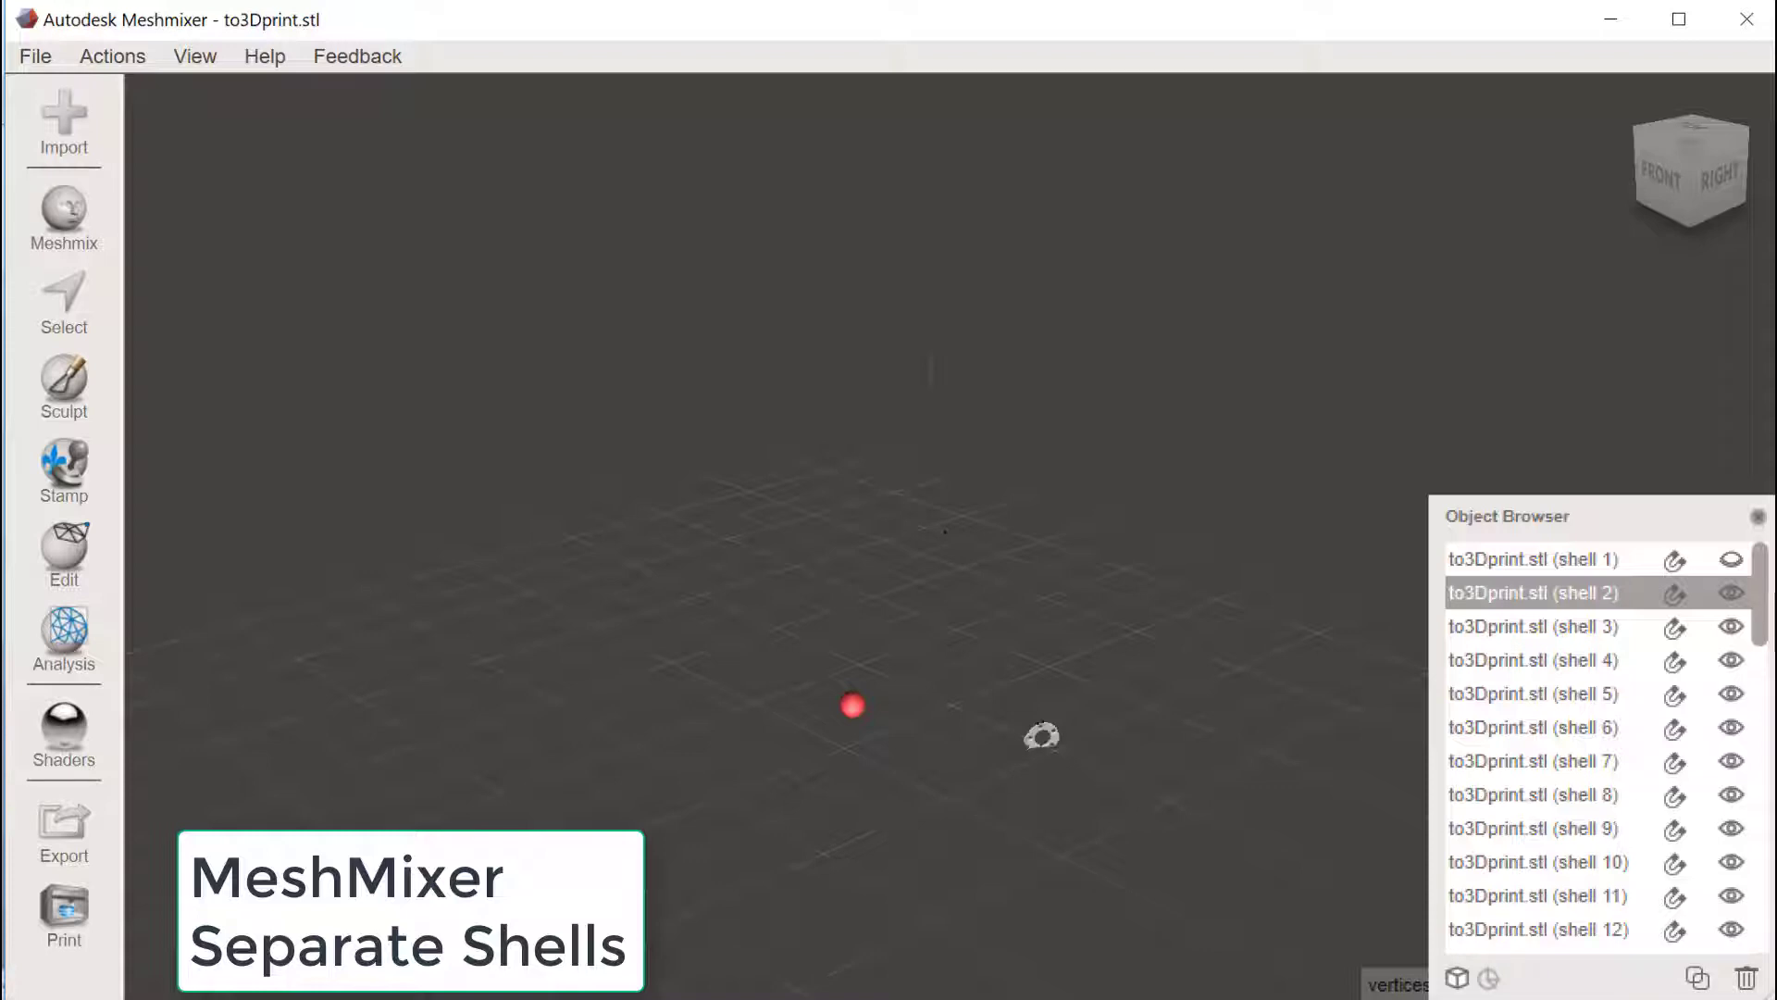
left_click_drag(1757, 626, 1624, 928)
left_click(1618, 937, "shift")
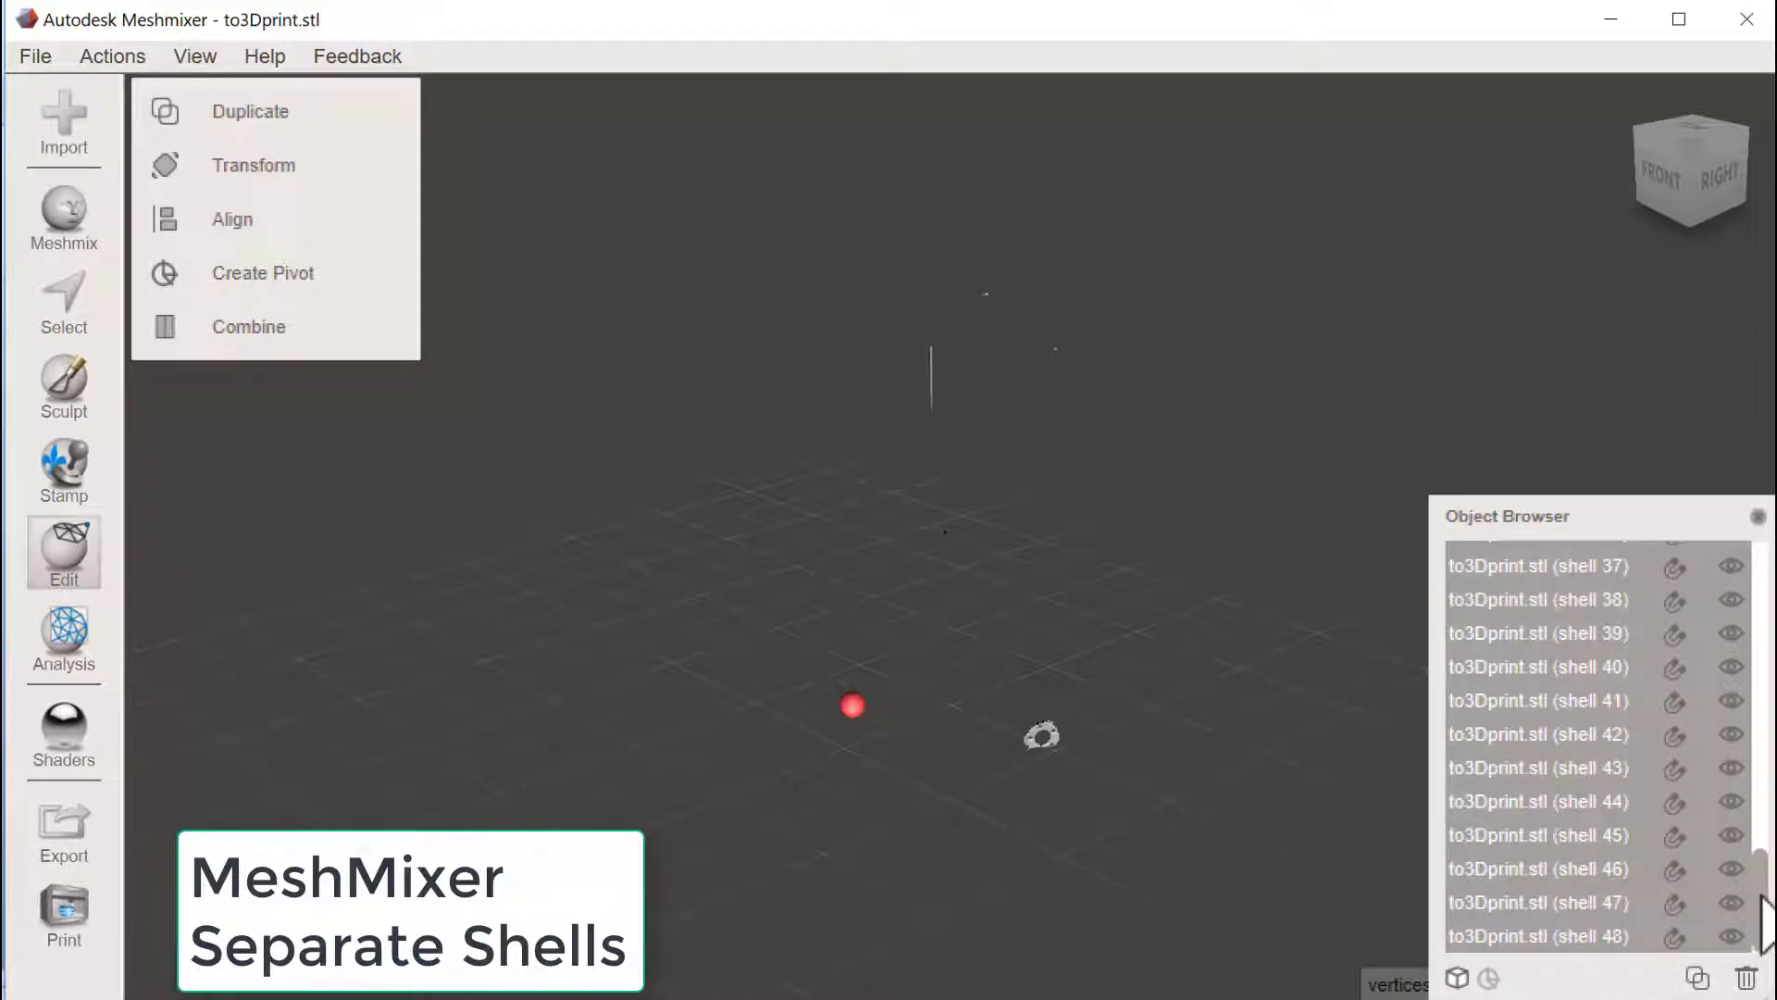
Delete shells 2–48 while keeping shell 1, then make shell 1 visible and orbit it.
left_click_drag(1763, 921, 1759, 578)
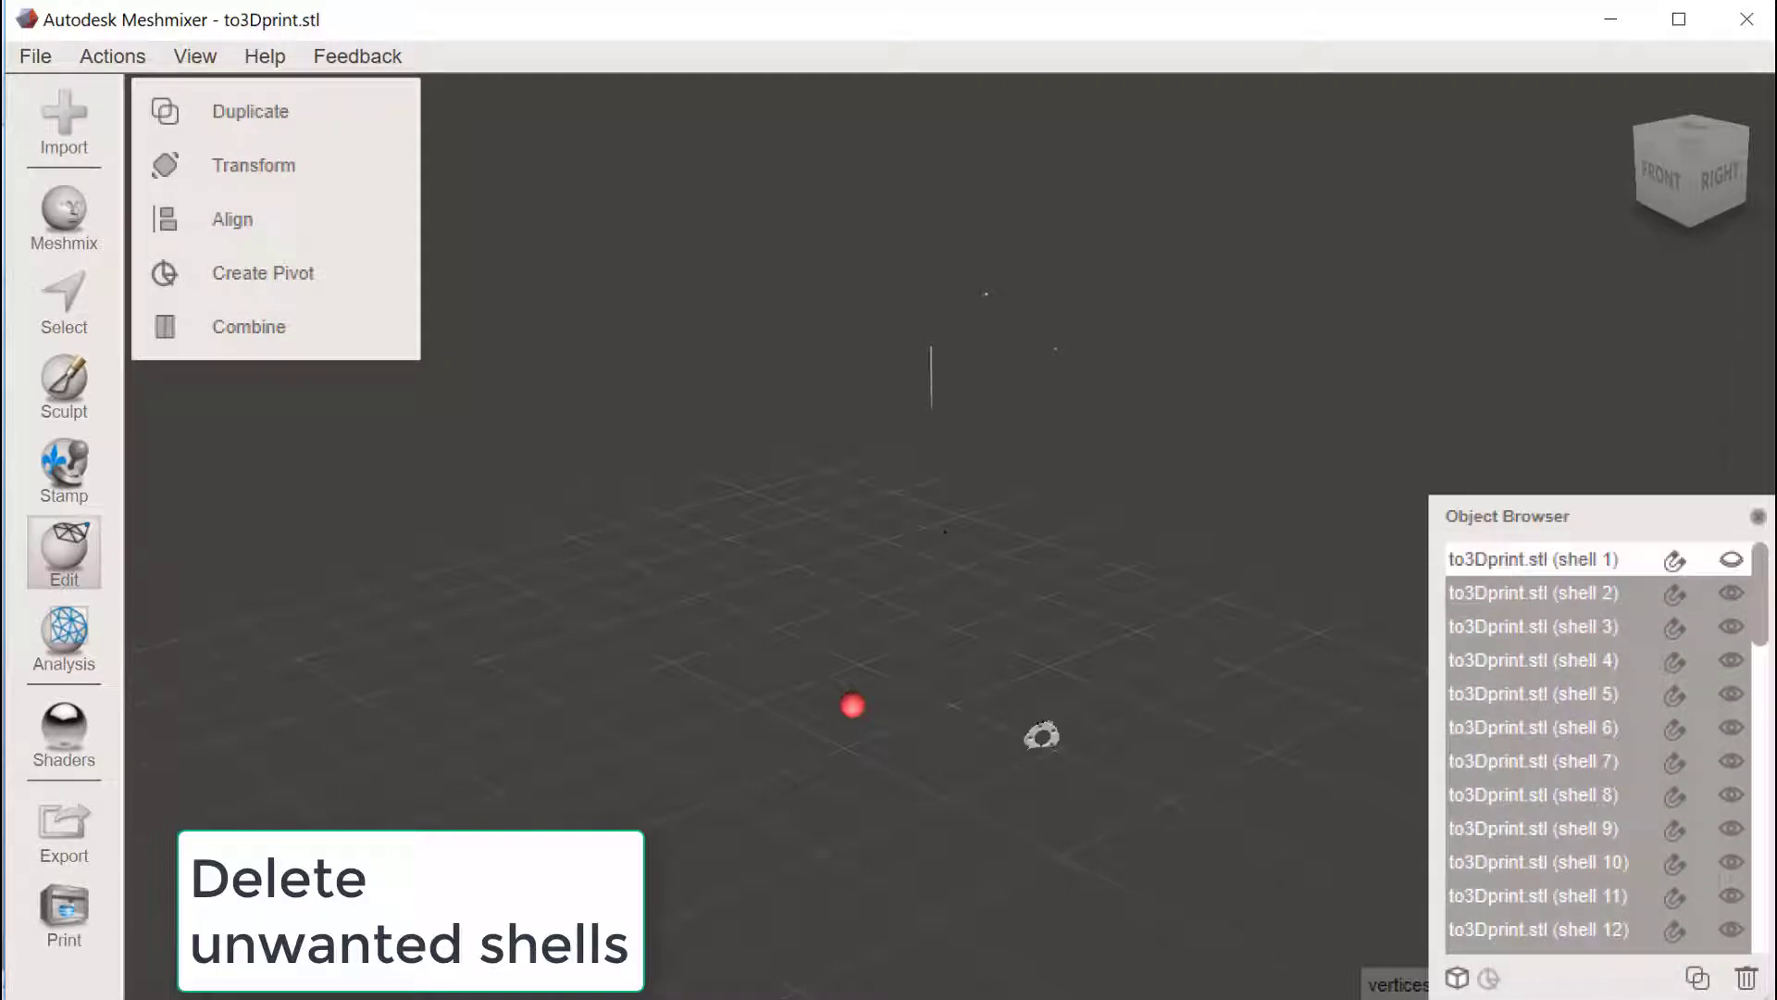
left_click(1522, 561, "ctrl")
left_click(1747, 978)
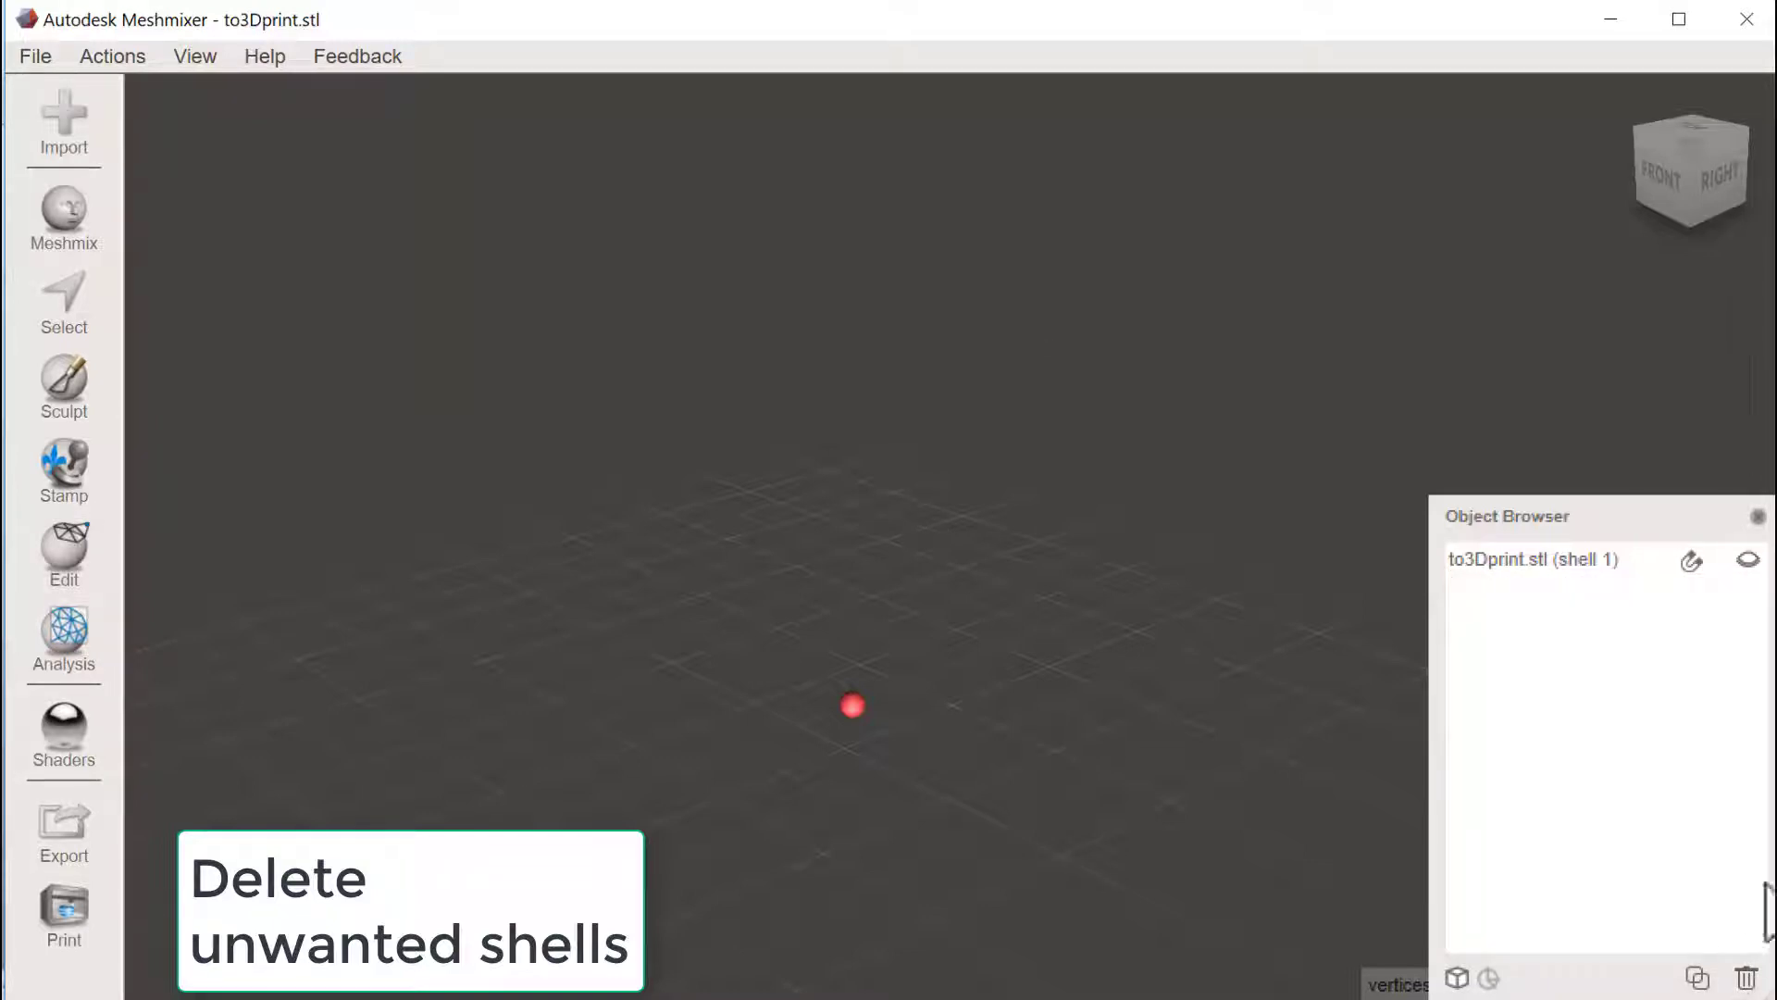
left_click(1747, 559)
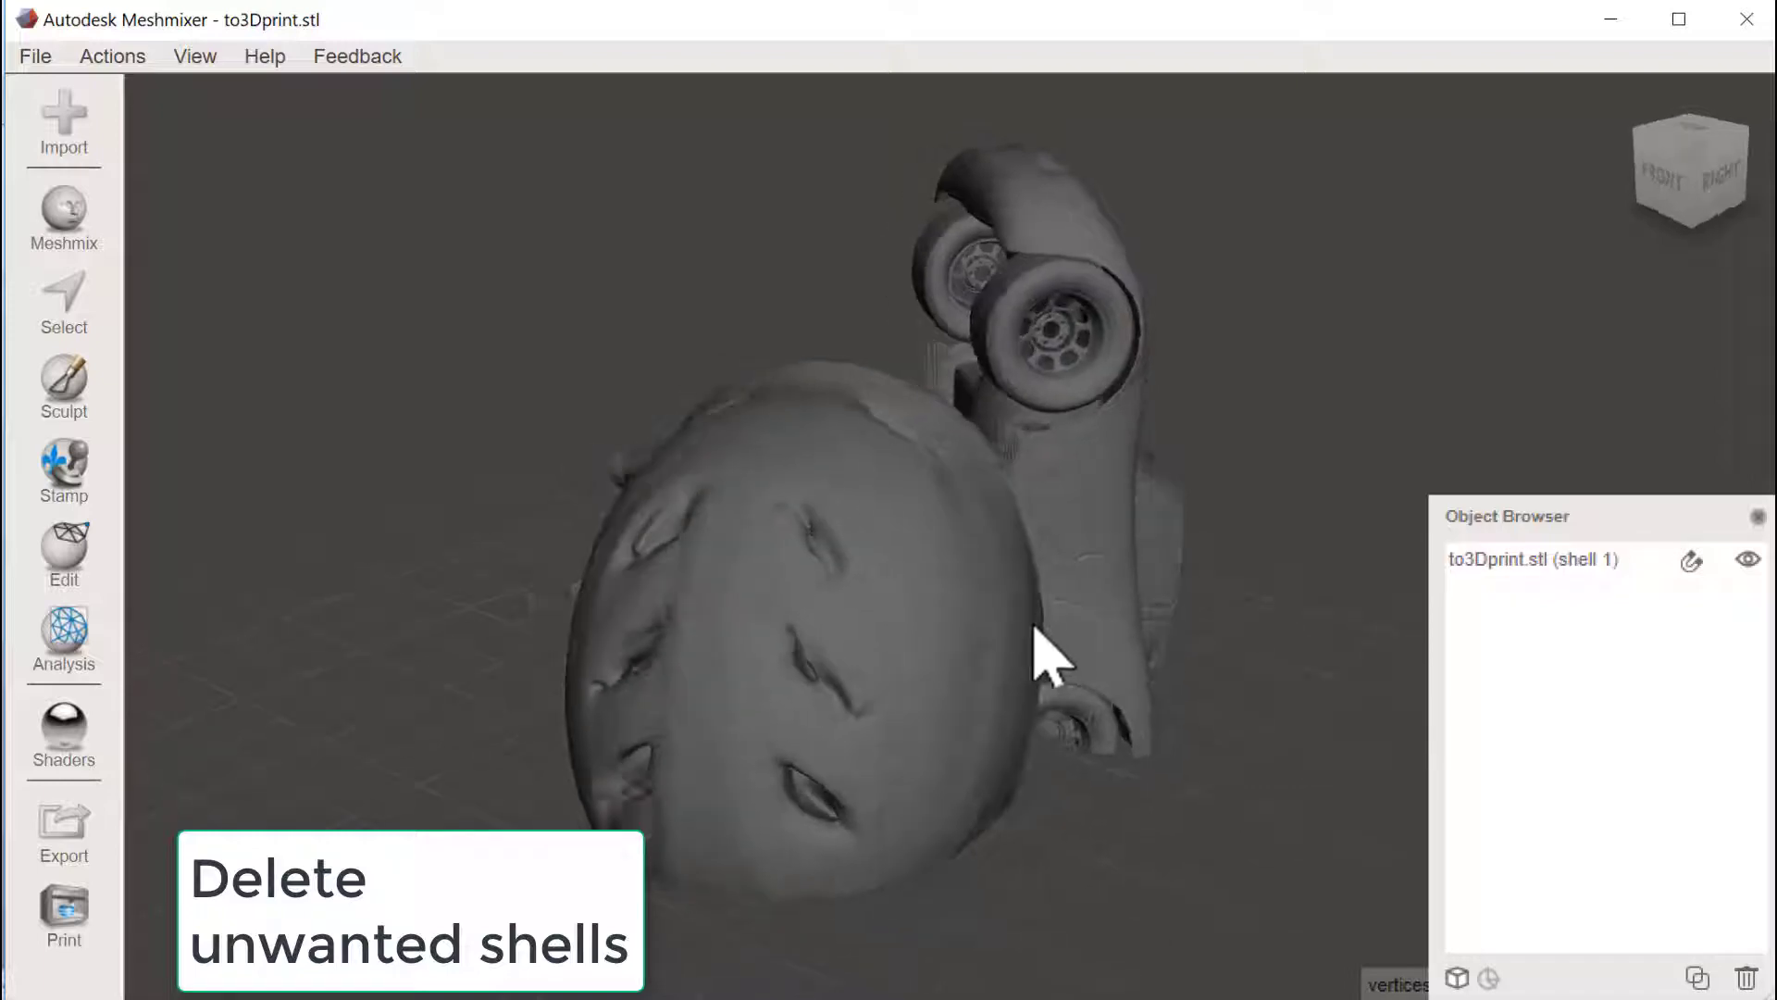
left_click(1541, 563)
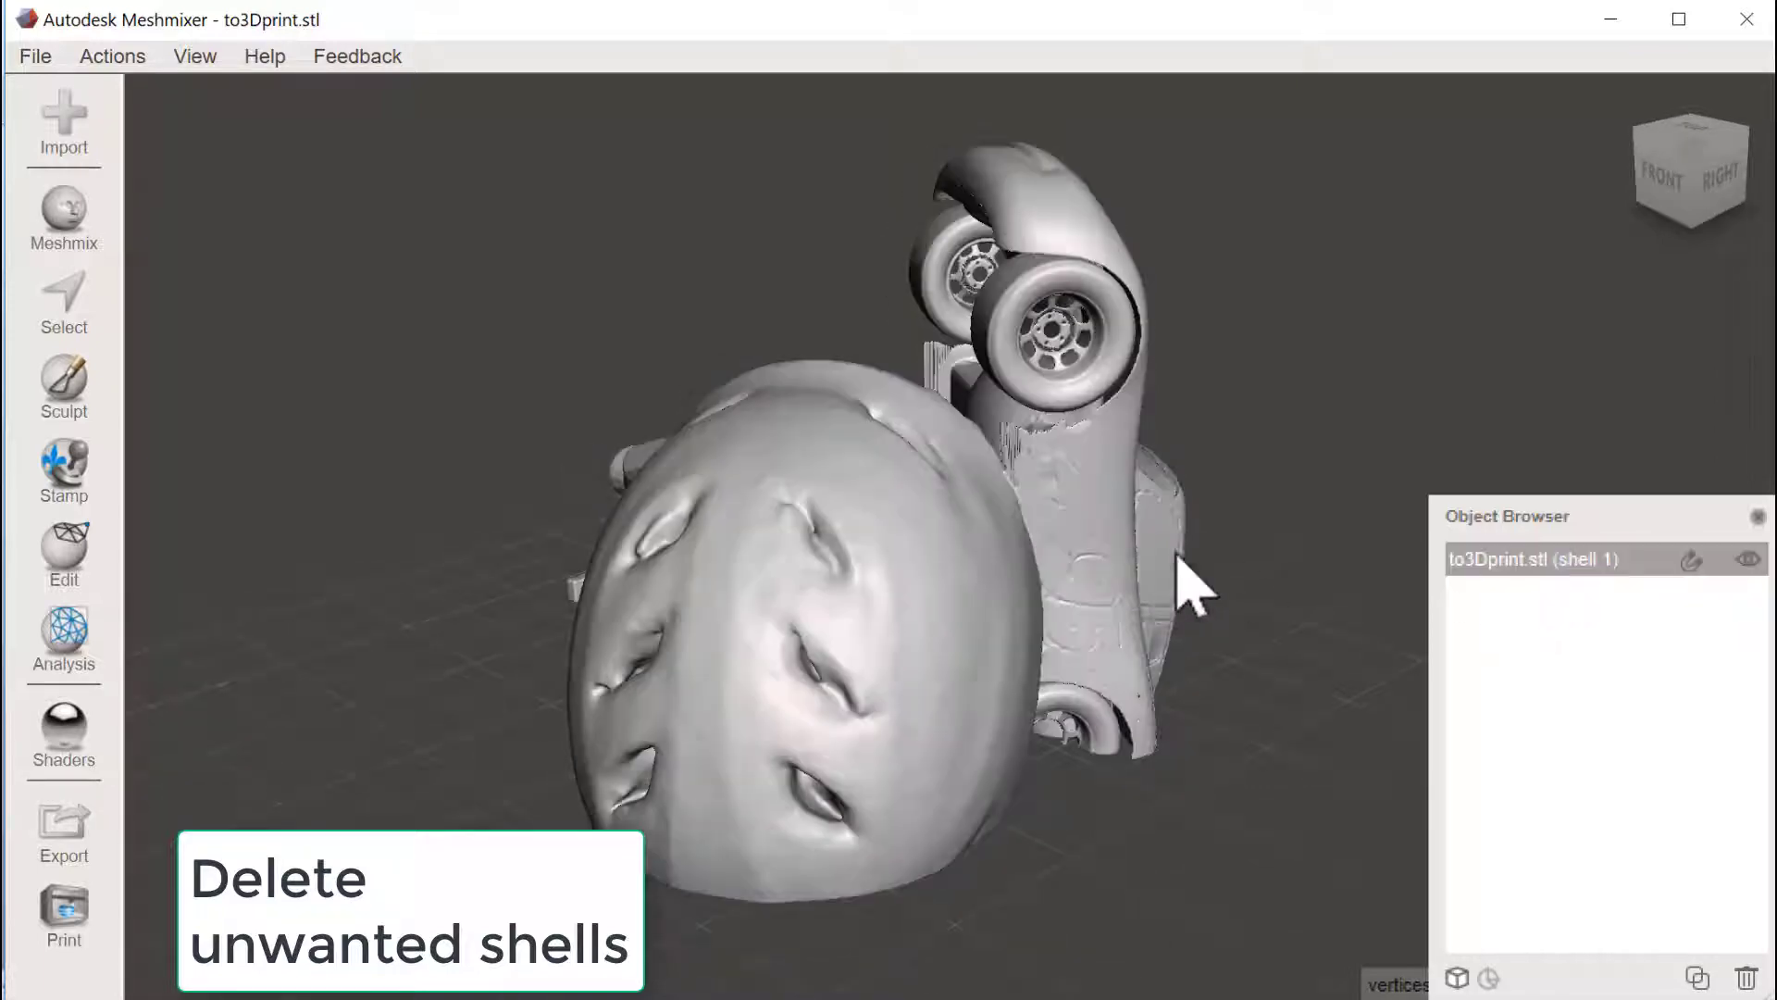
right_click_drag(1175, 557, 1314, 583)
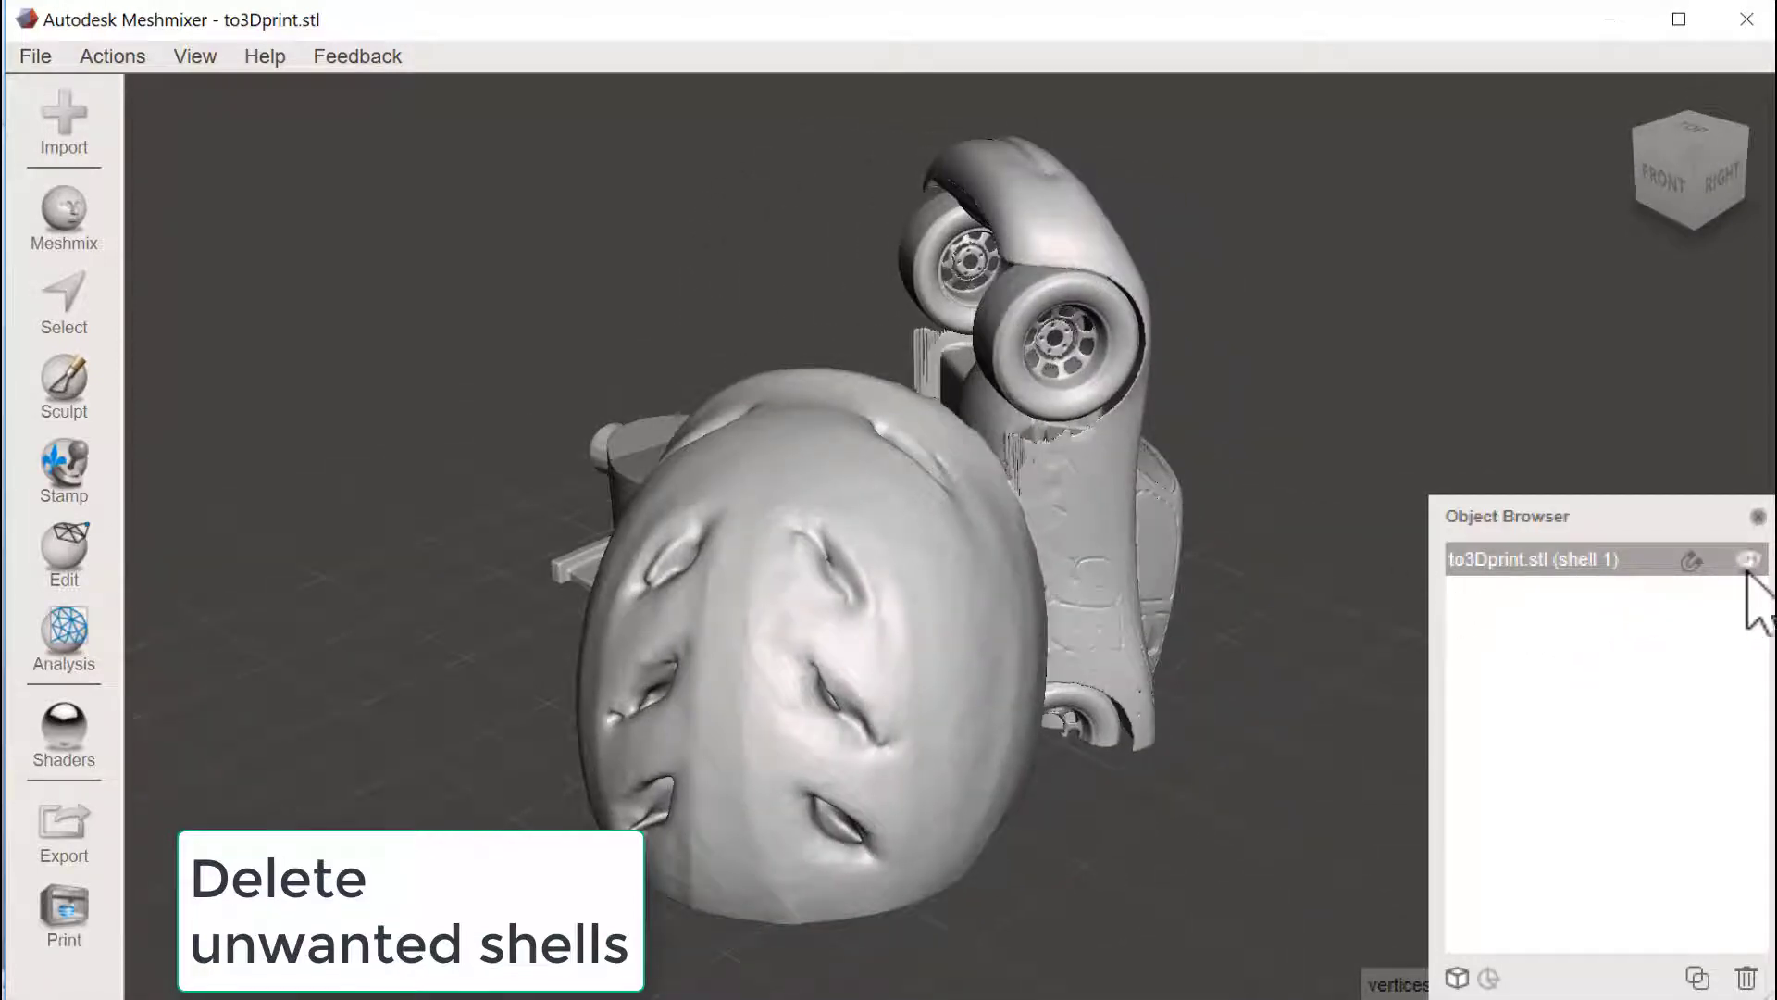
Preview a Fast Make Solid of shell 1 with accuracy and density at 128.
right_click_drag(983, 569, 750, 472)
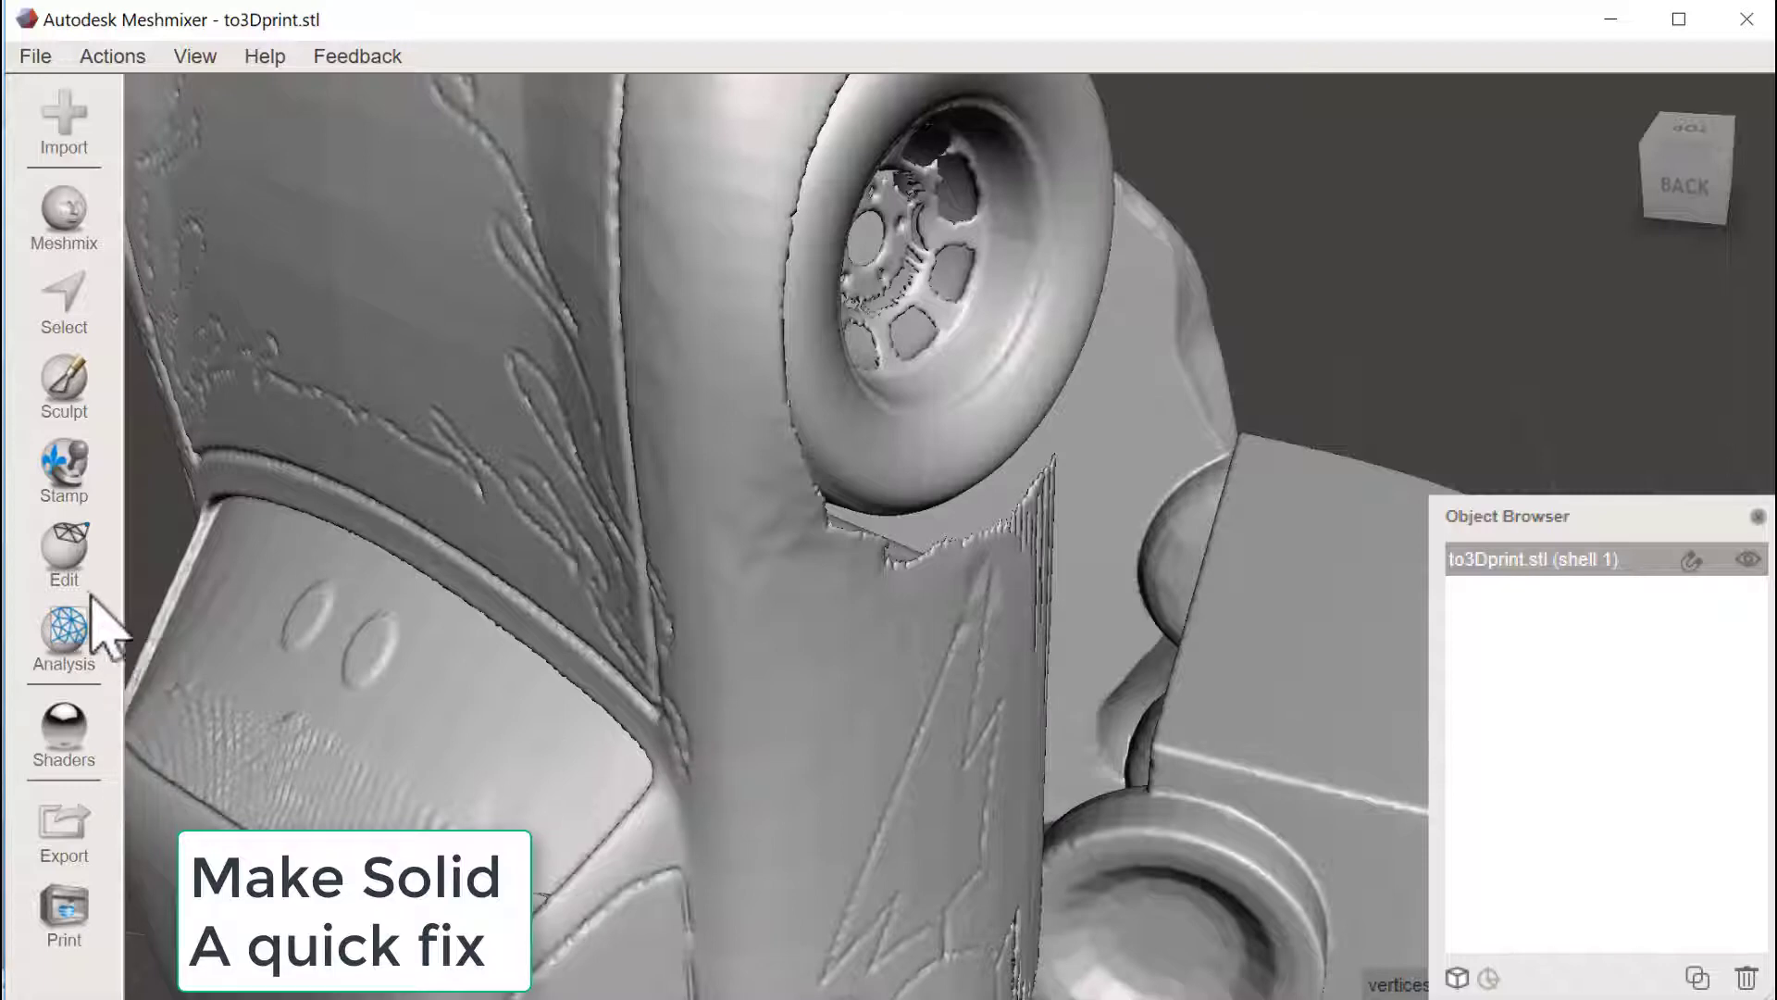
left_click(66, 565)
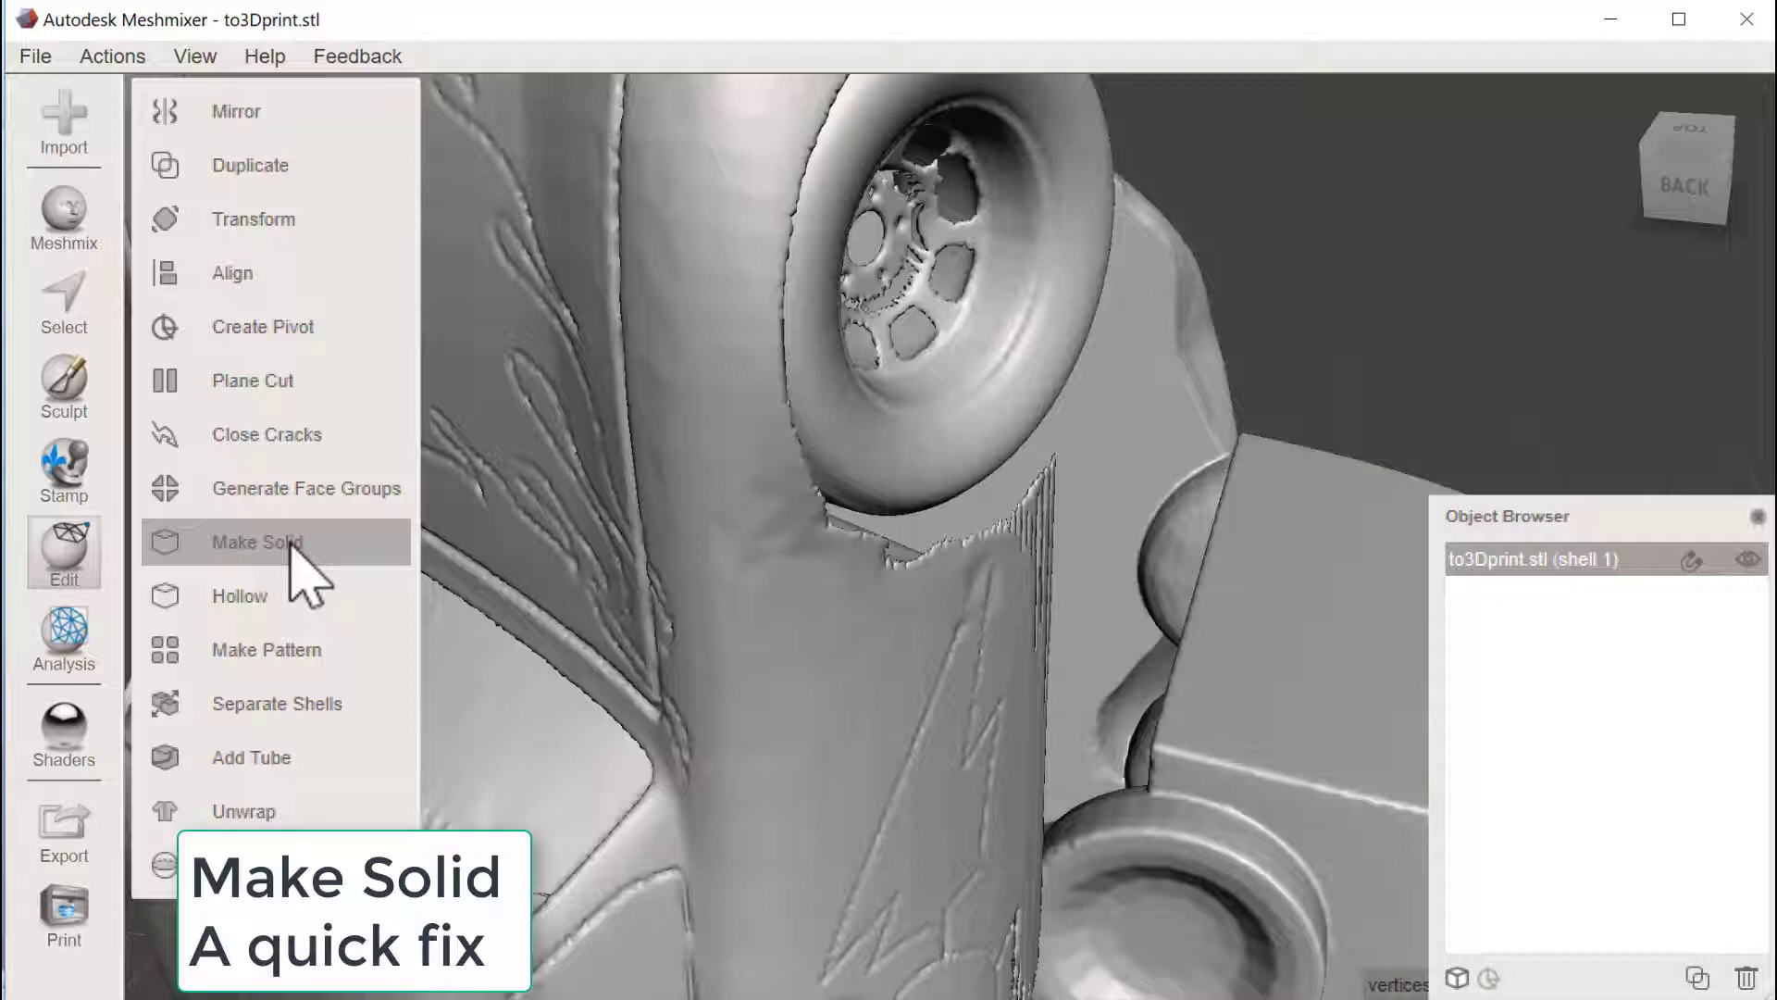
left_click(291, 544)
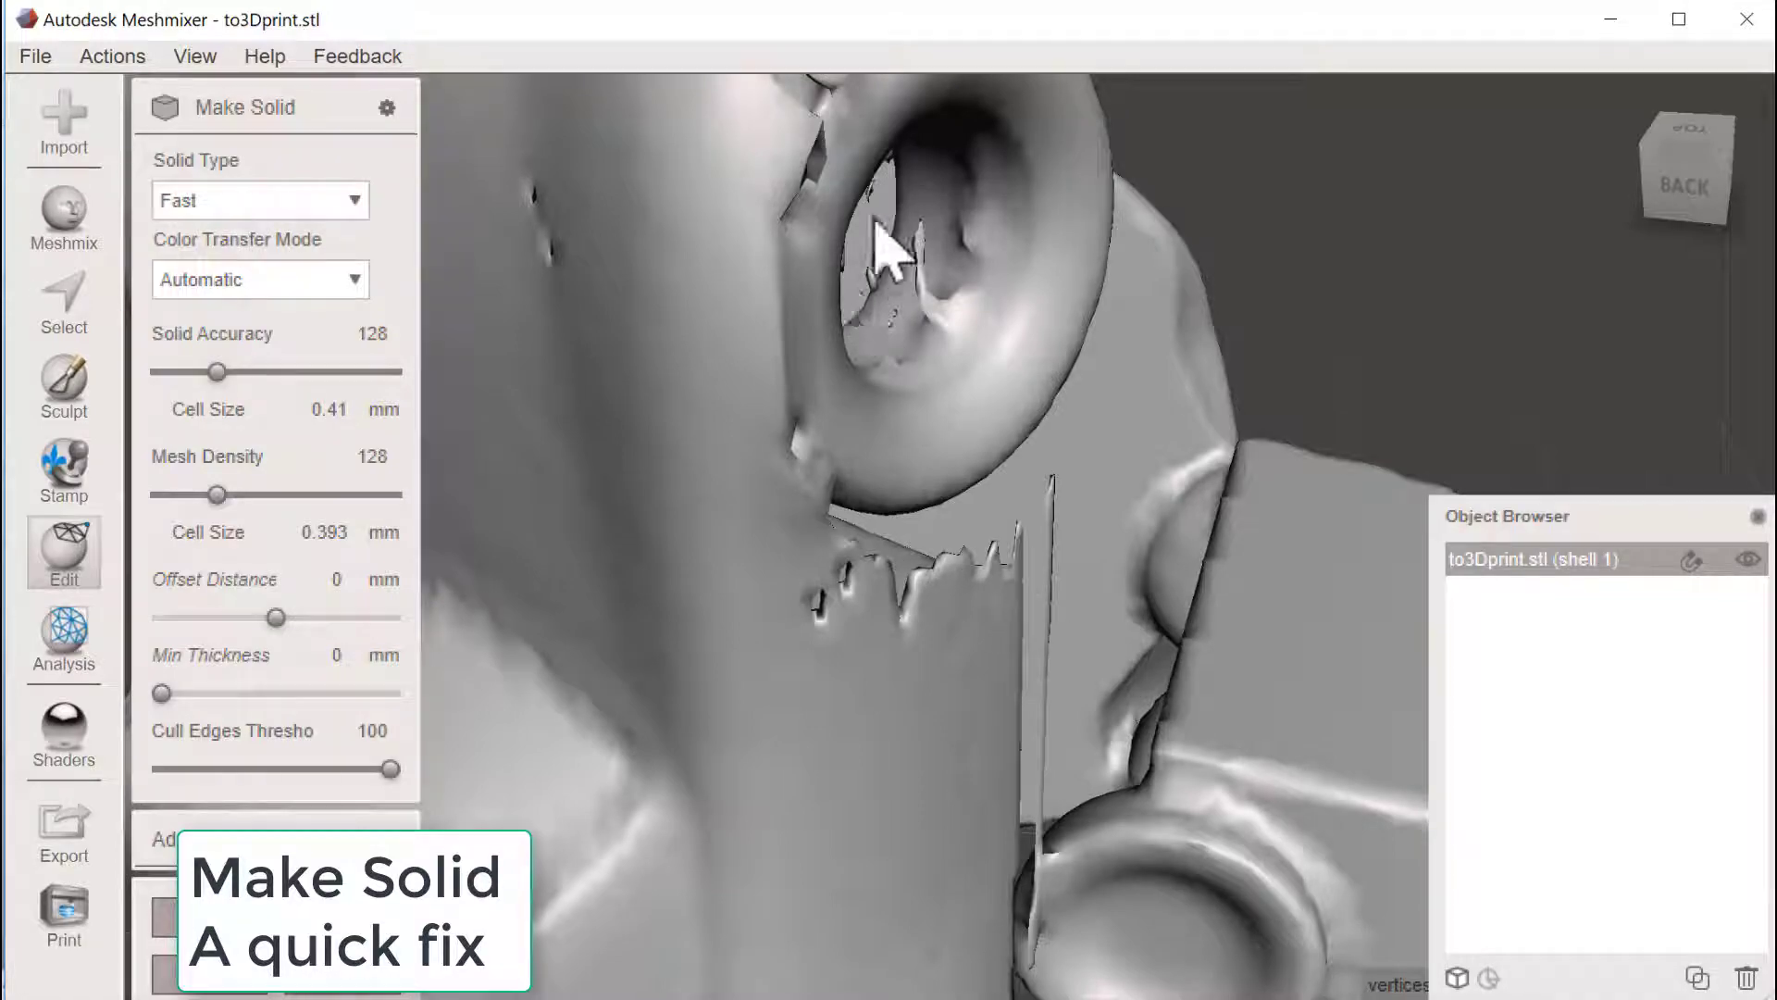
Switch Make Solid to the Accurate solid type with a 0.42 mm offset distance.
right_click_drag(887, 467, 774, 397)
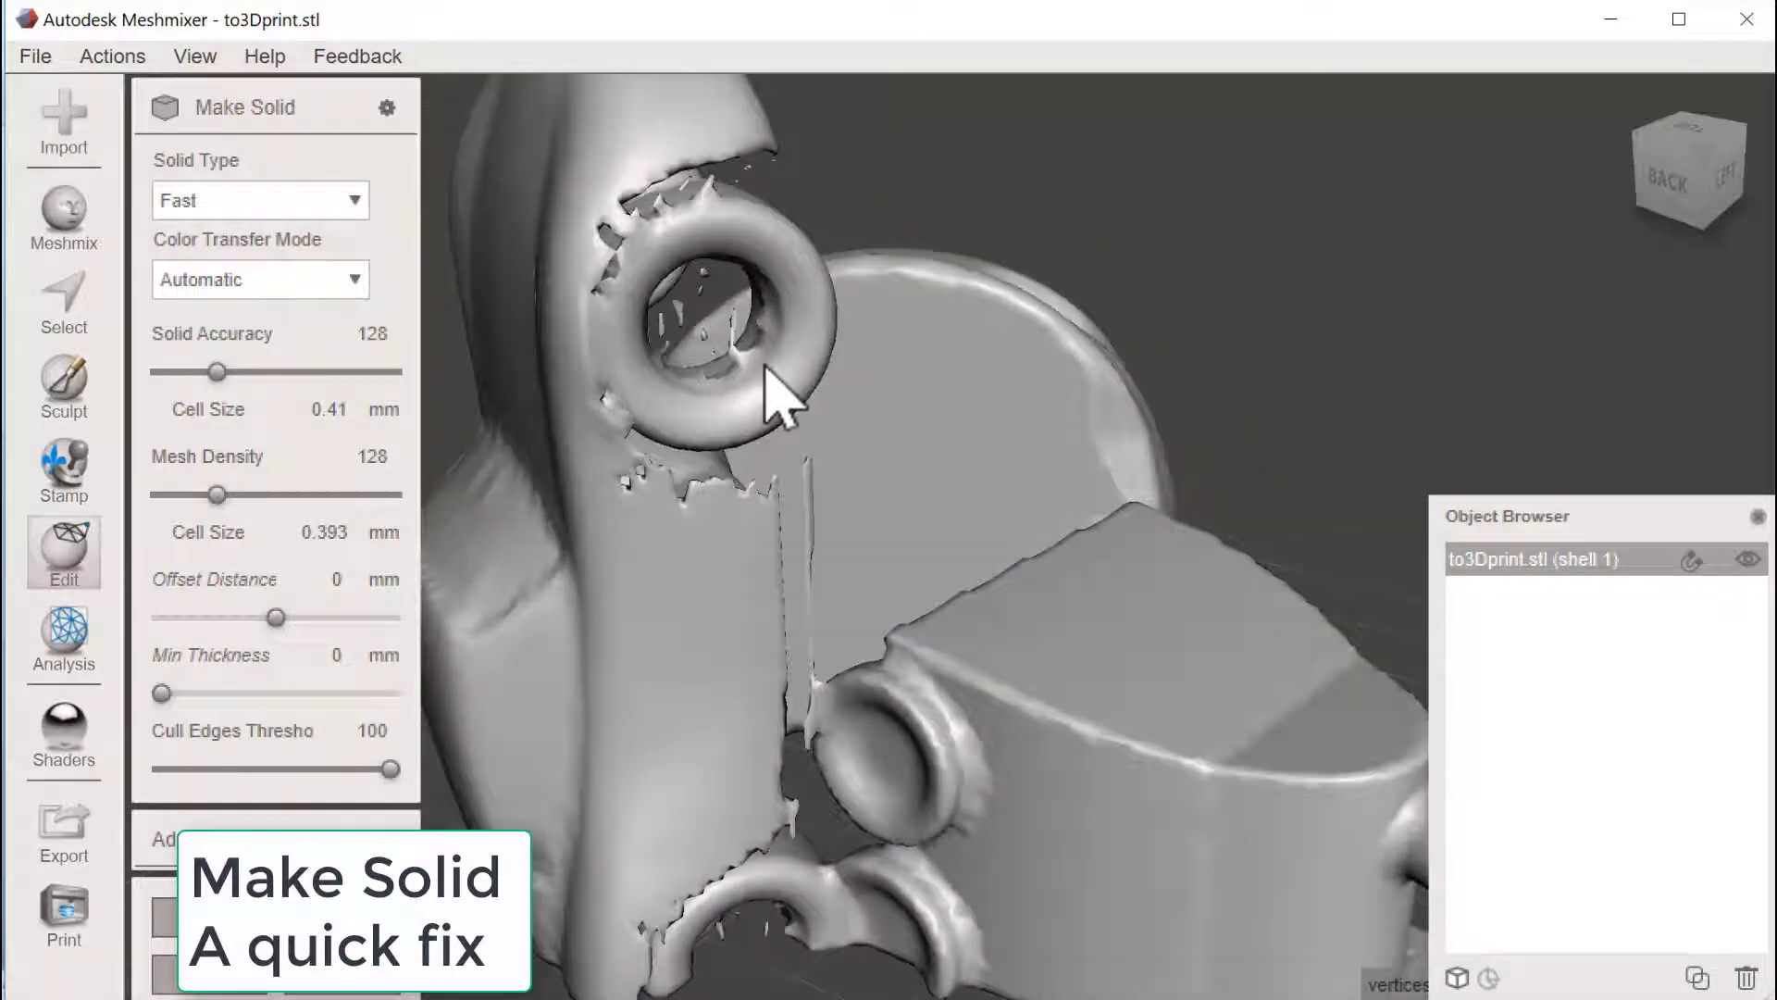
left_click(356, 199)
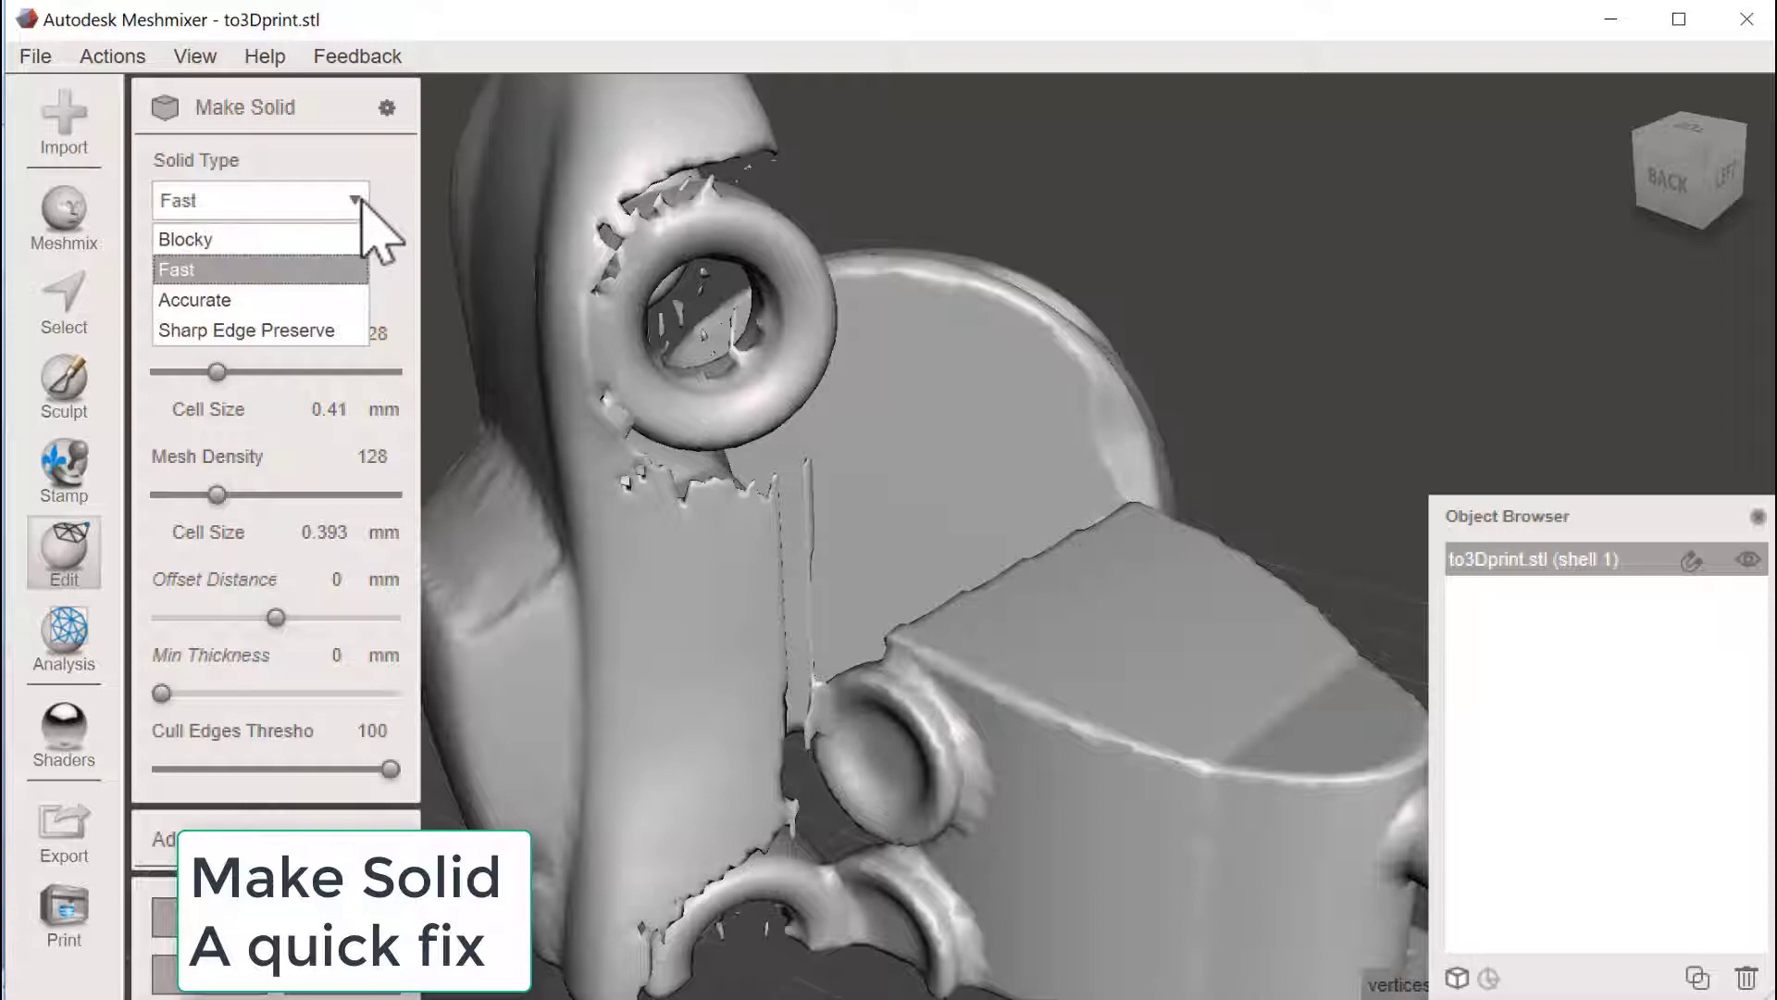
left_click(262, 305)
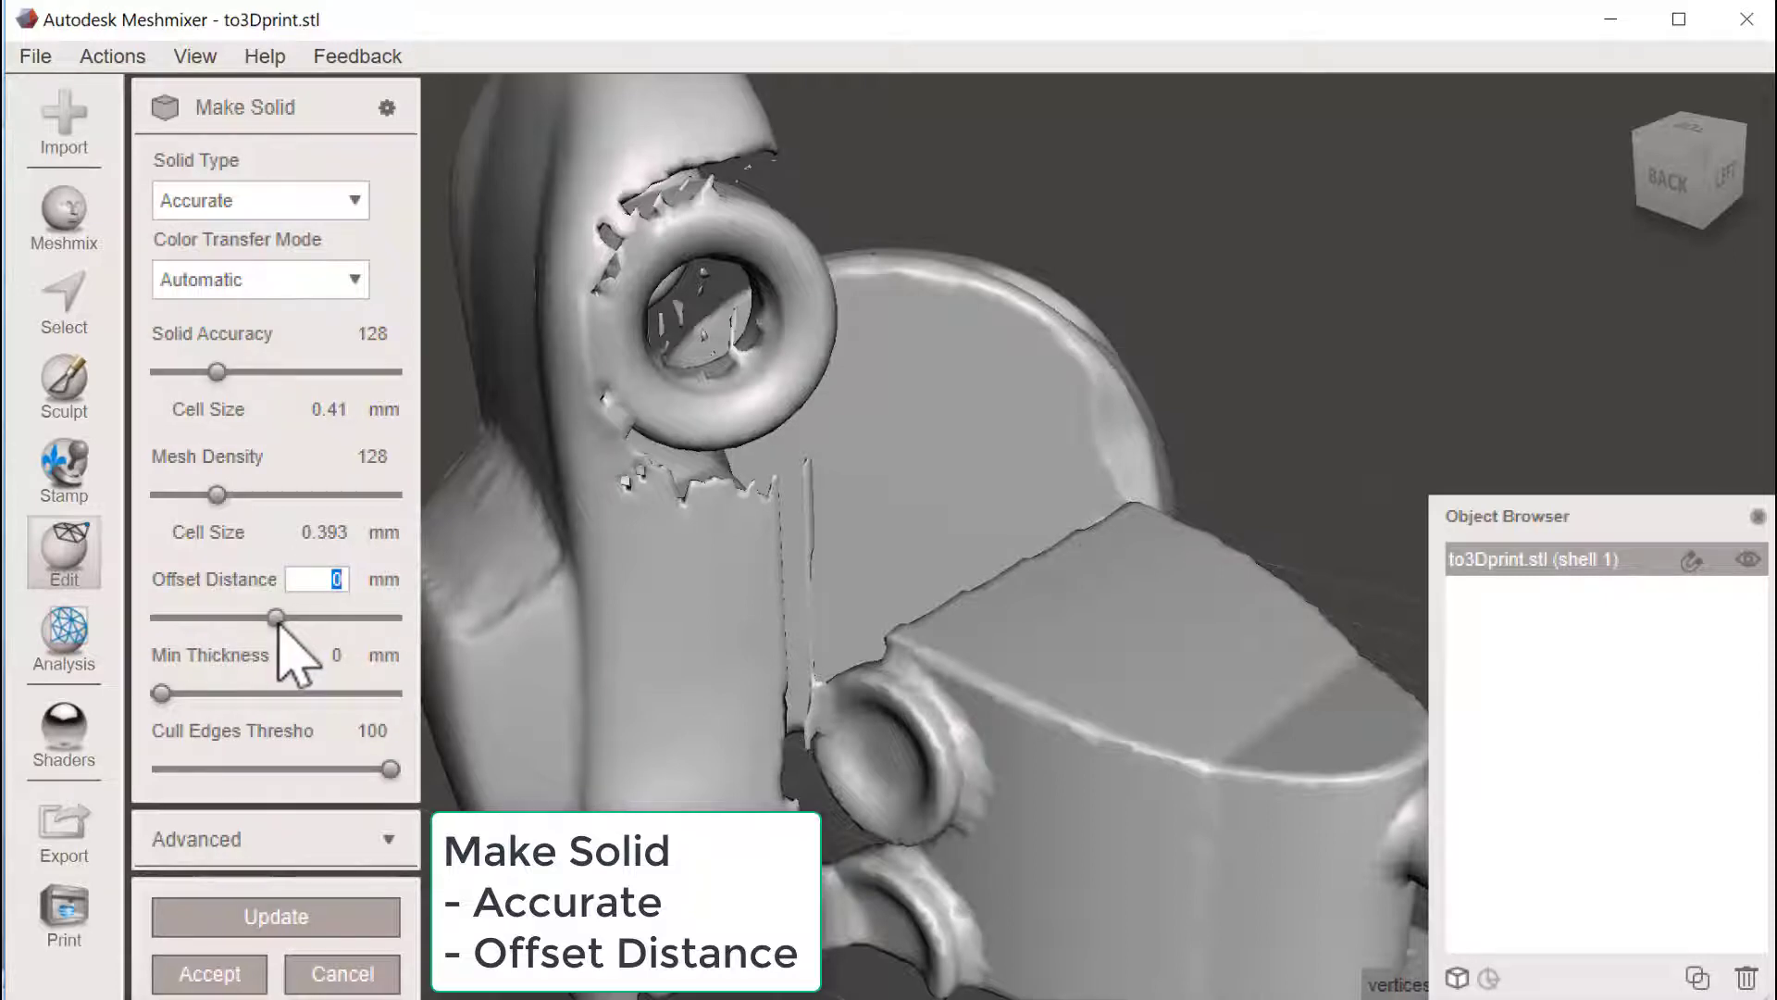
left_click_drag(276, 618, 317, 619)
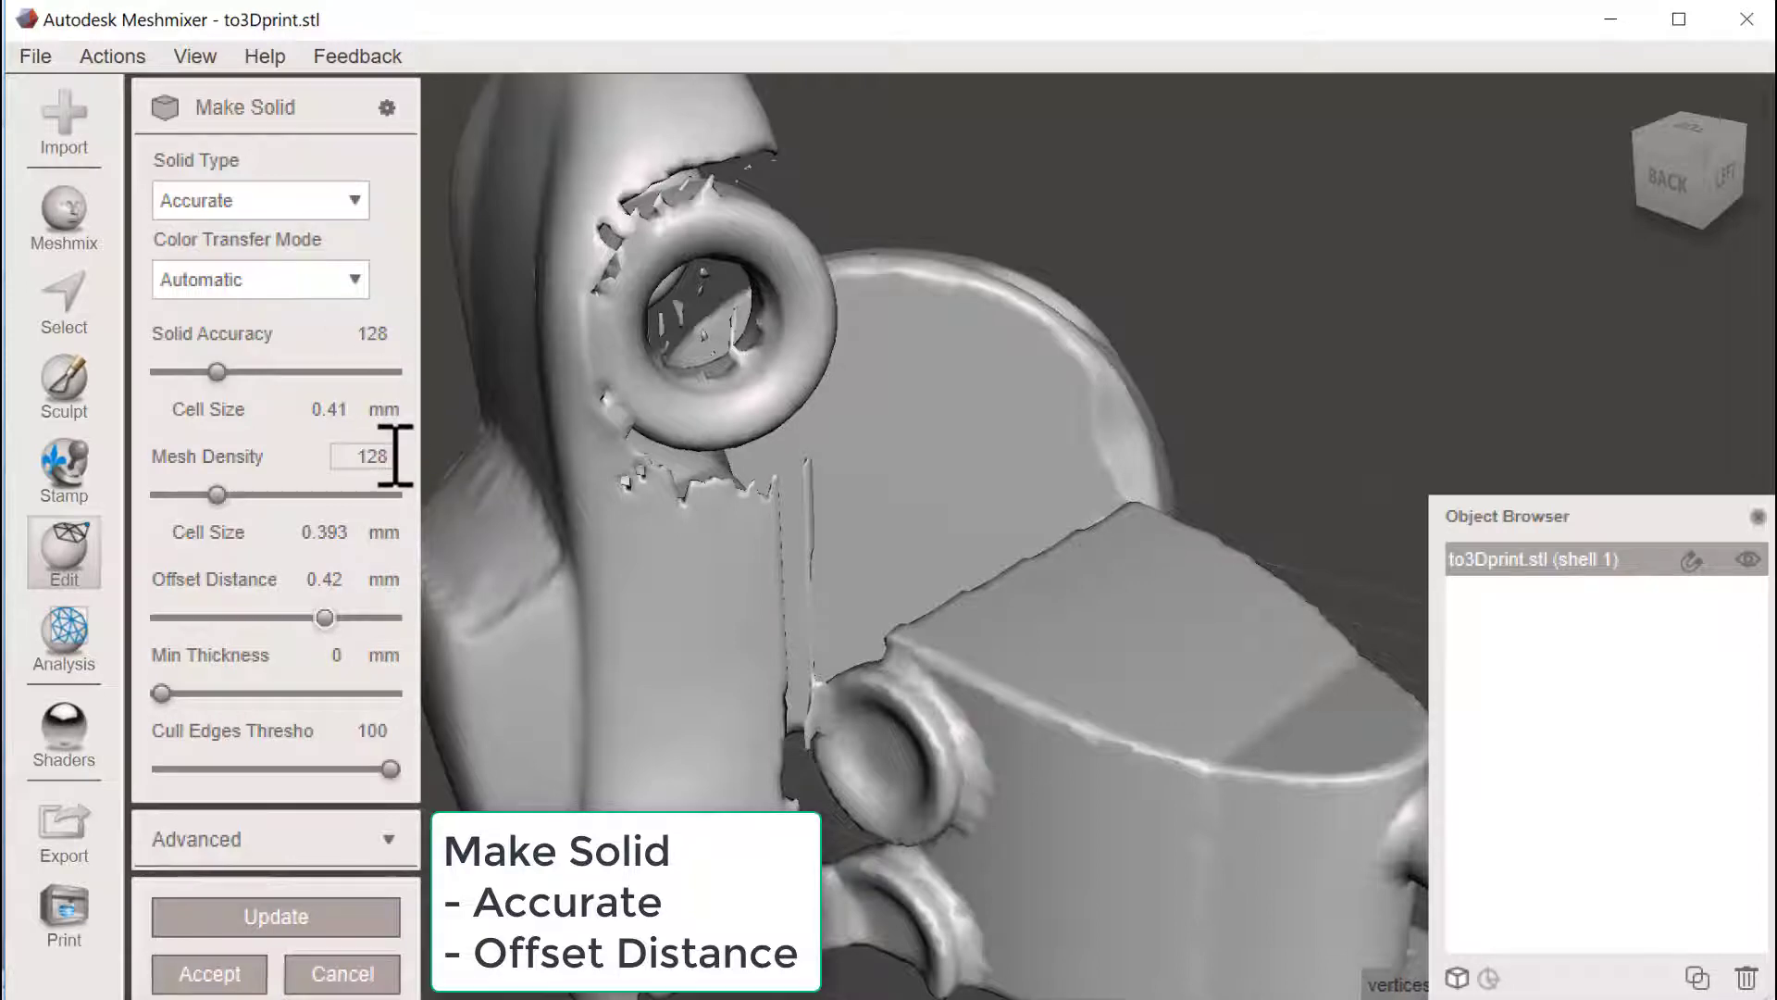
Recompute the Accurate solid preview and orbit to inspect its surface and headphones area.
left_click(311, 919)
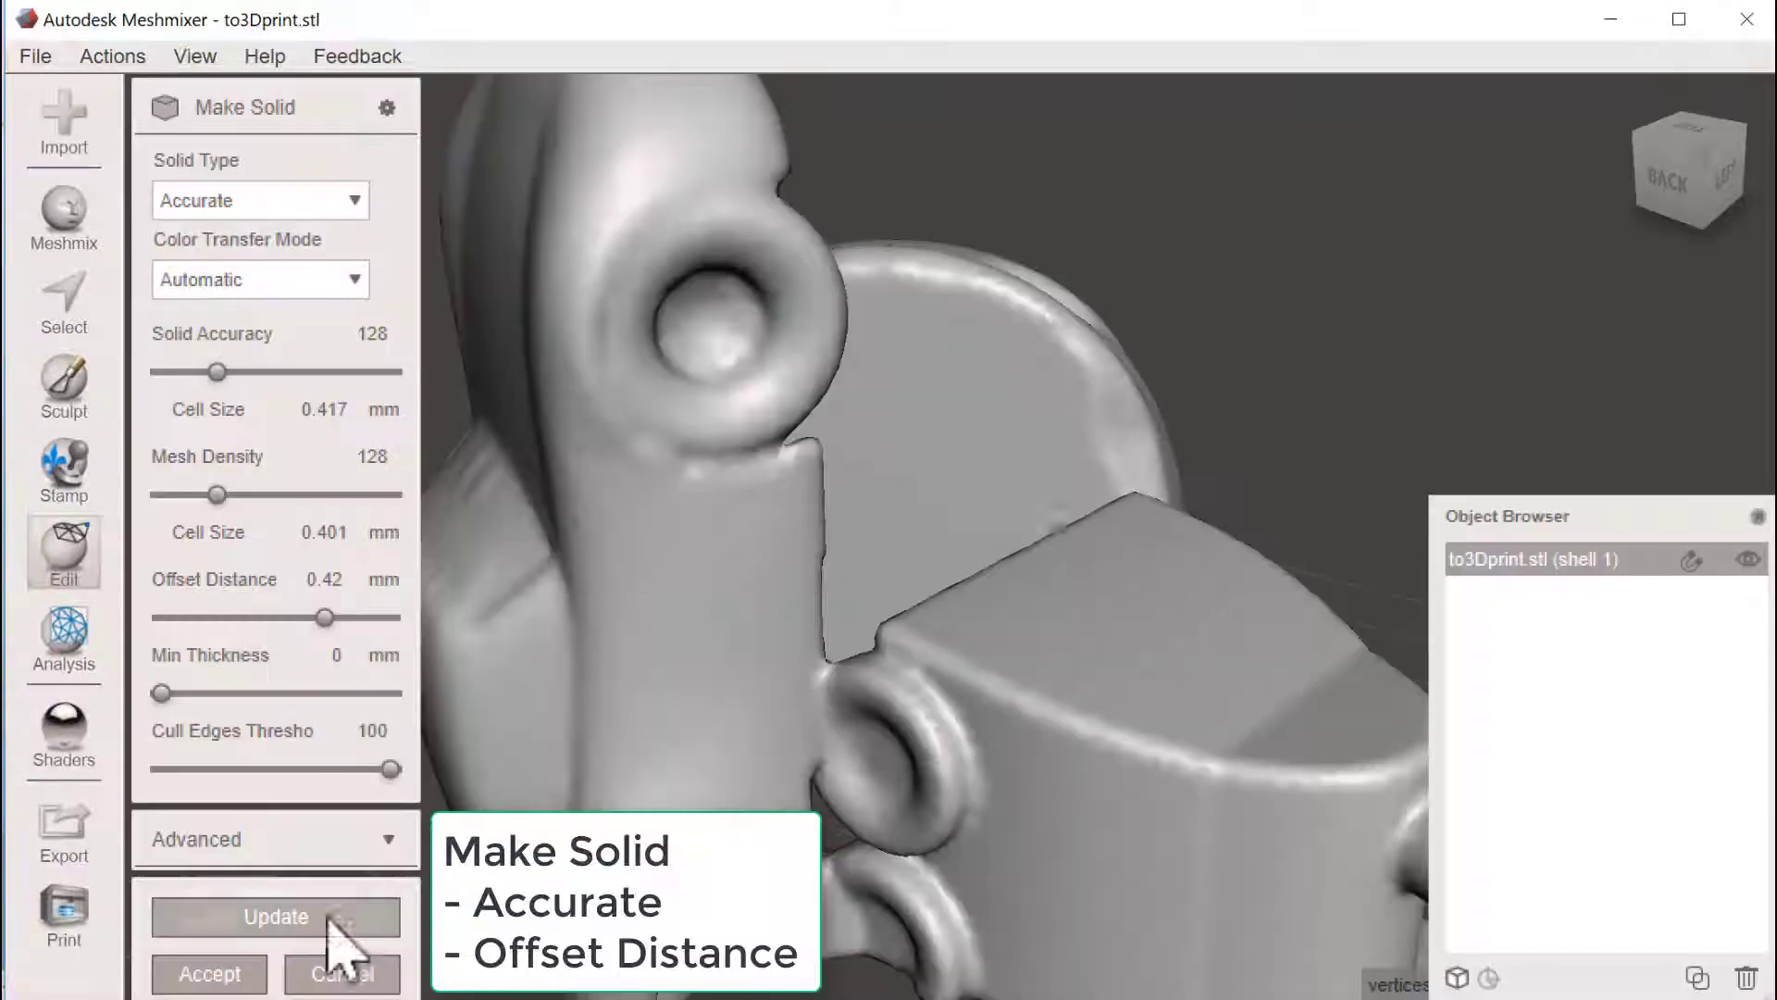
right_click_drag(556, 648, 186, 318)
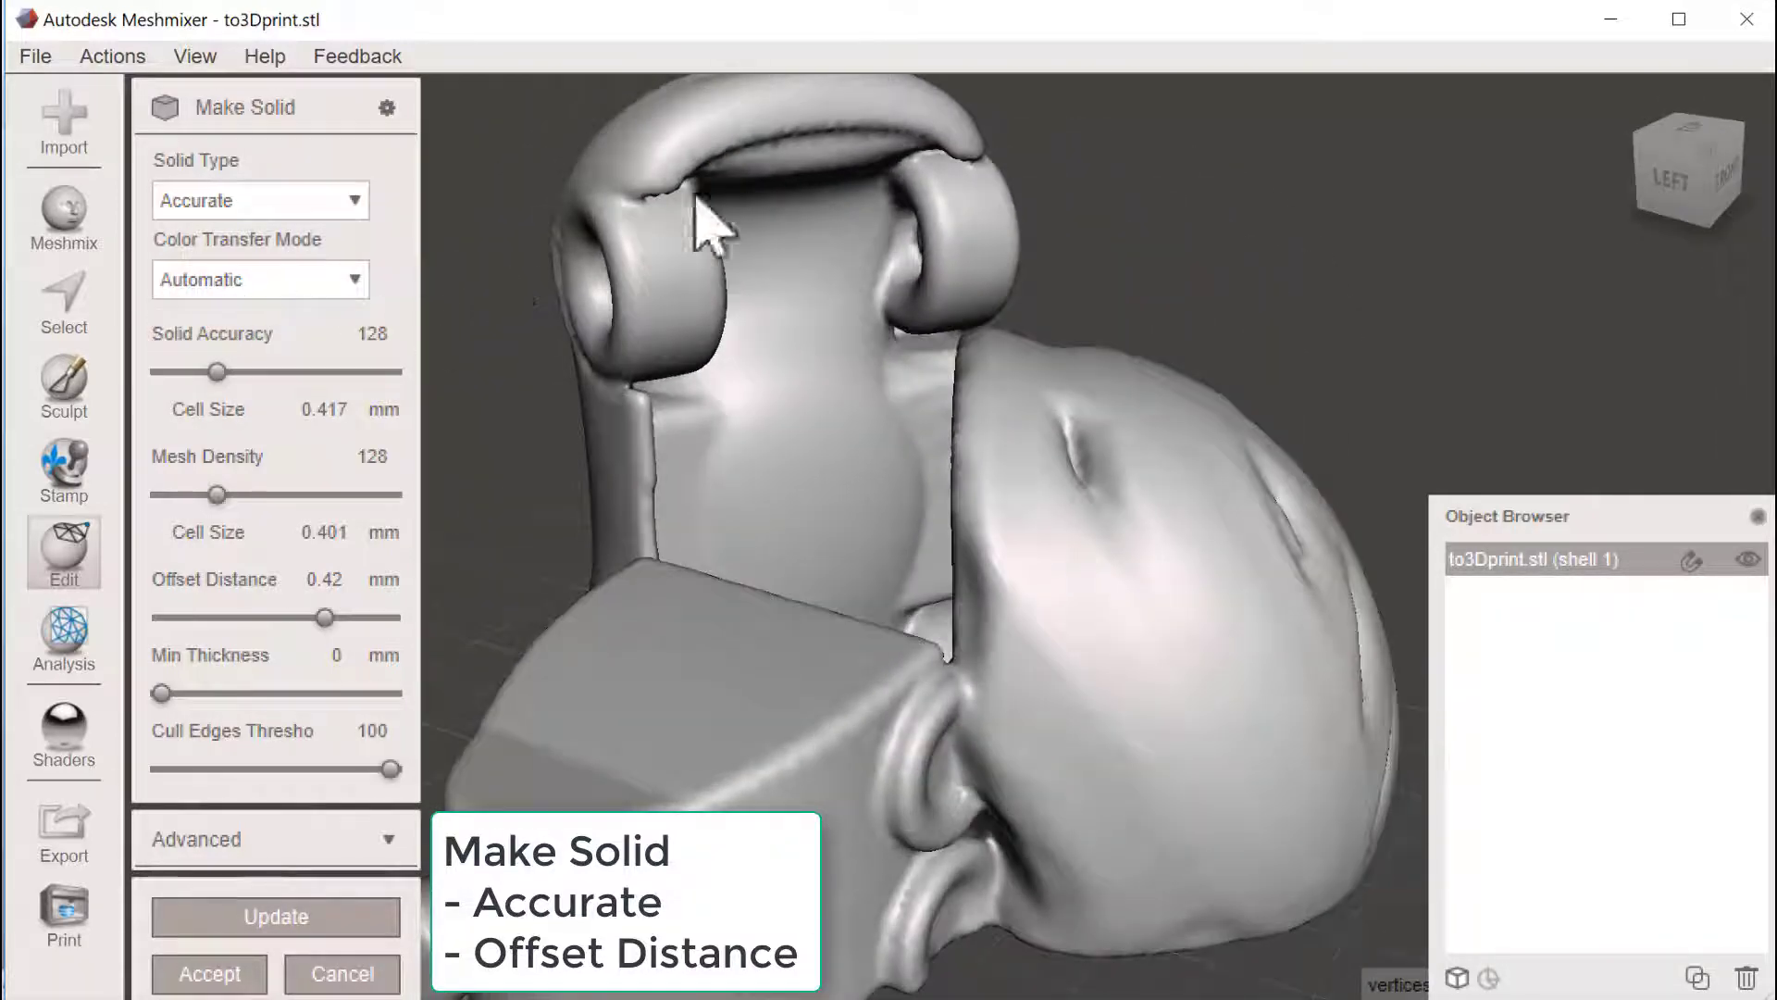
right_click_drag(1012, 385, 1216, 701)
right_click_drag(1186, 635, 1162, 500)
Raise Solid Accuracy and Mesh Density to 256, recompute, and check the finer preview.
left_click(371, 333)
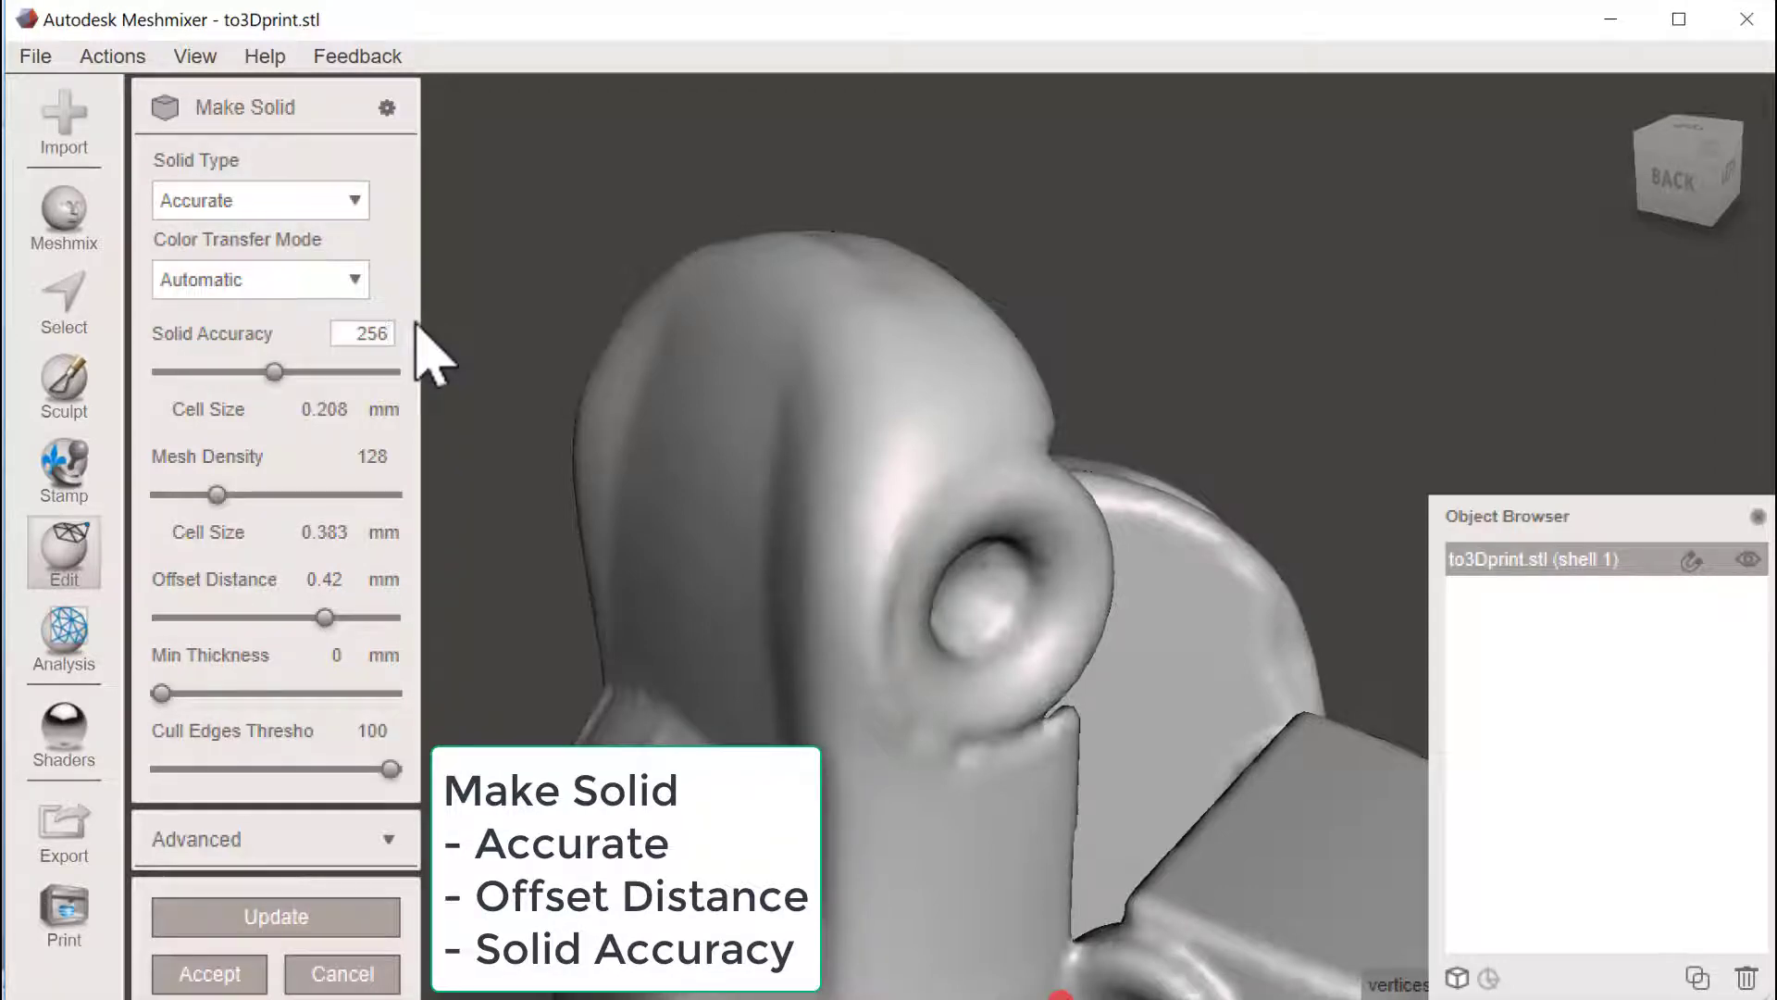
left_click(377, 455)
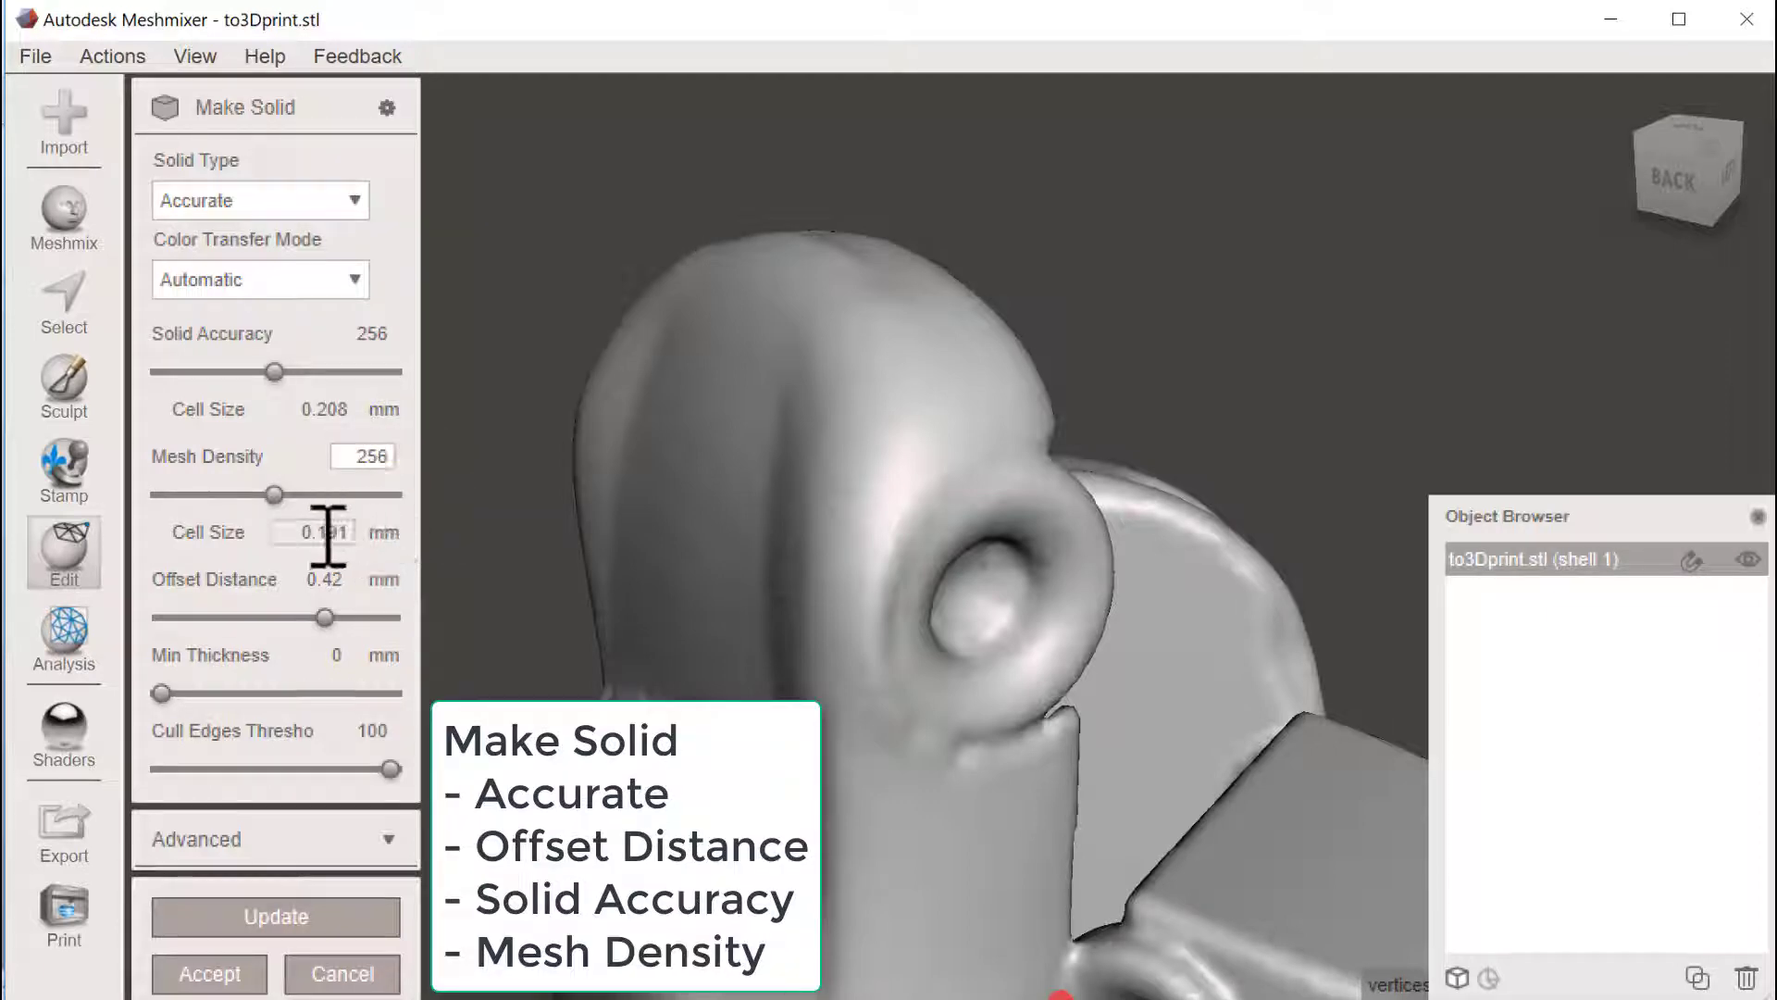
left_click(344, 921)
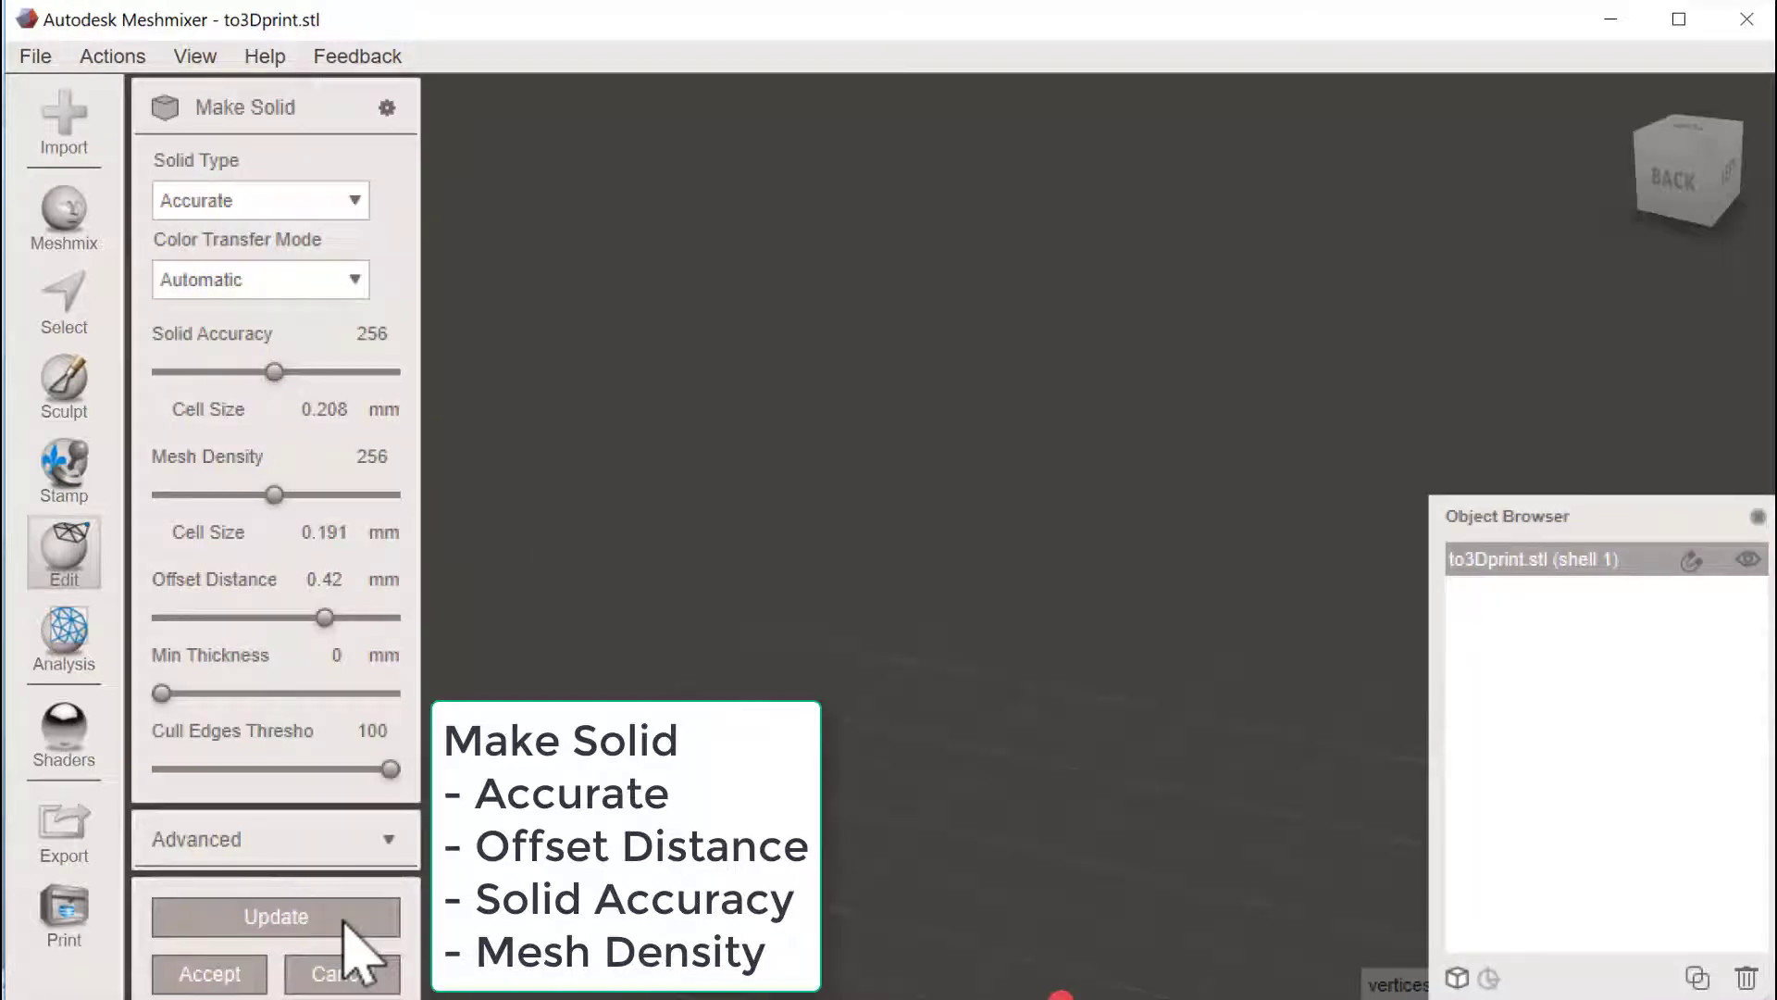
right_click_drag(912, 699, 1058, 645)
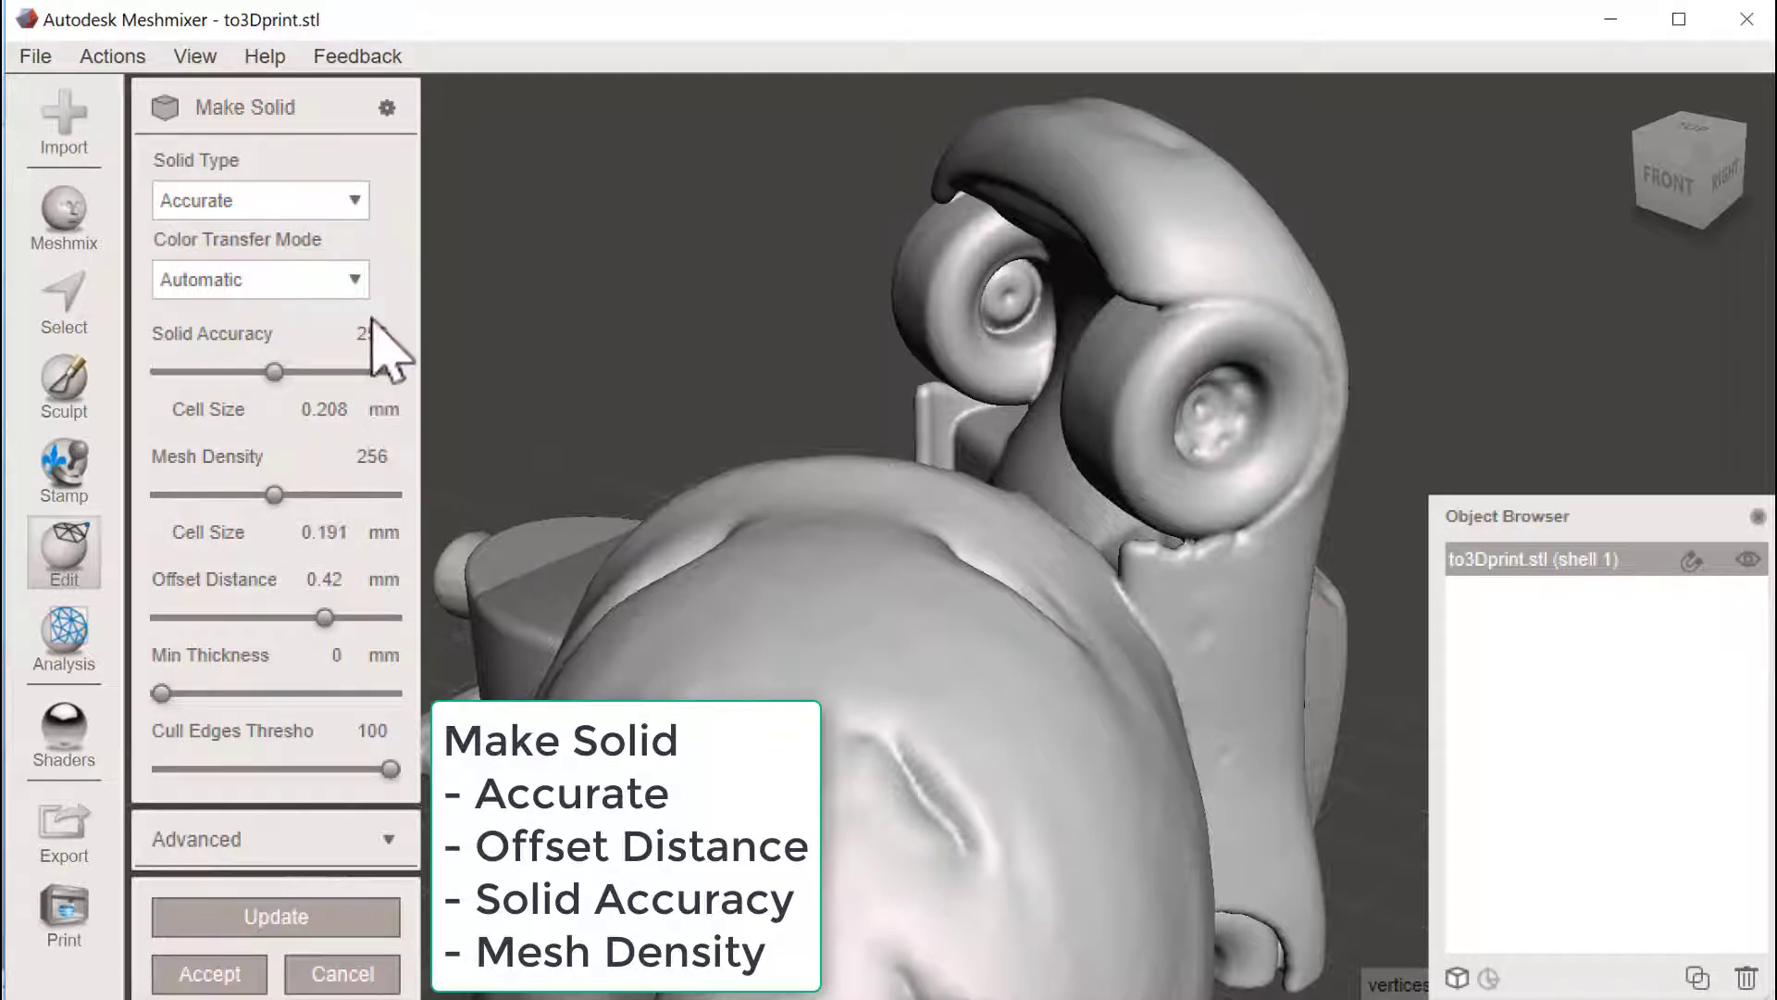
right_click_drag(1043, 642, 444, 796)
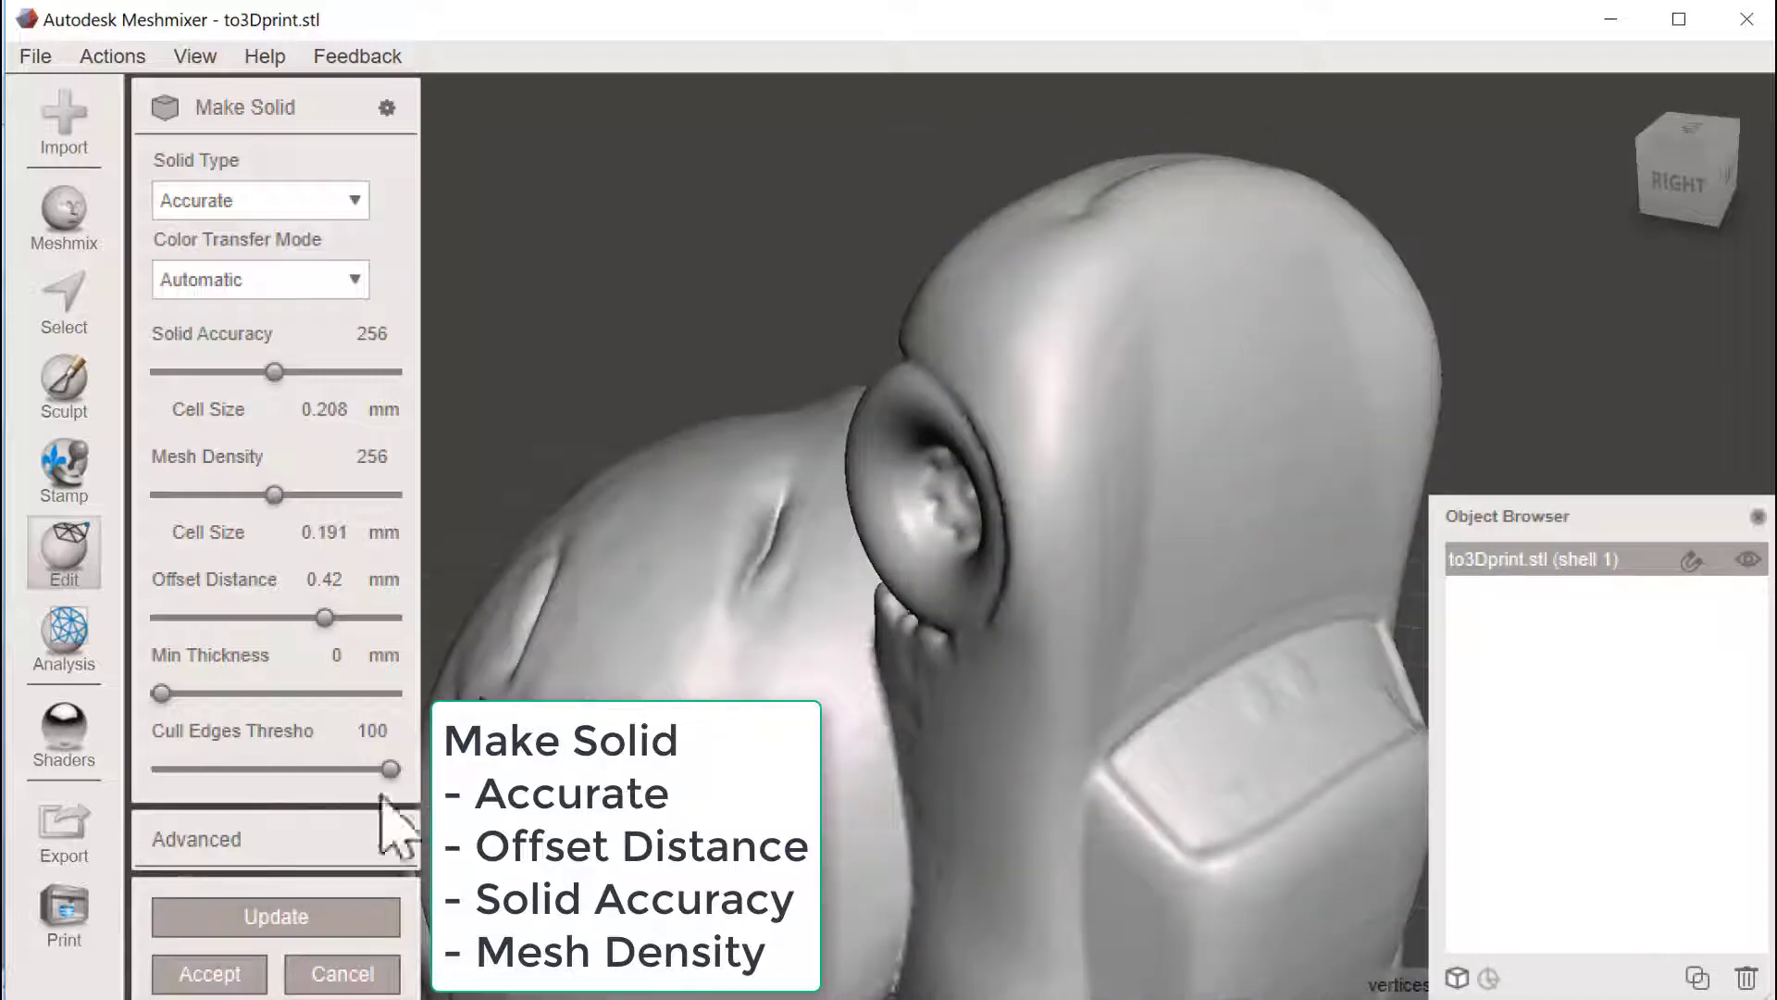
Accept the solid as a new object and delete the original shell 1, leaving only the solid.
left_click(254, 973)
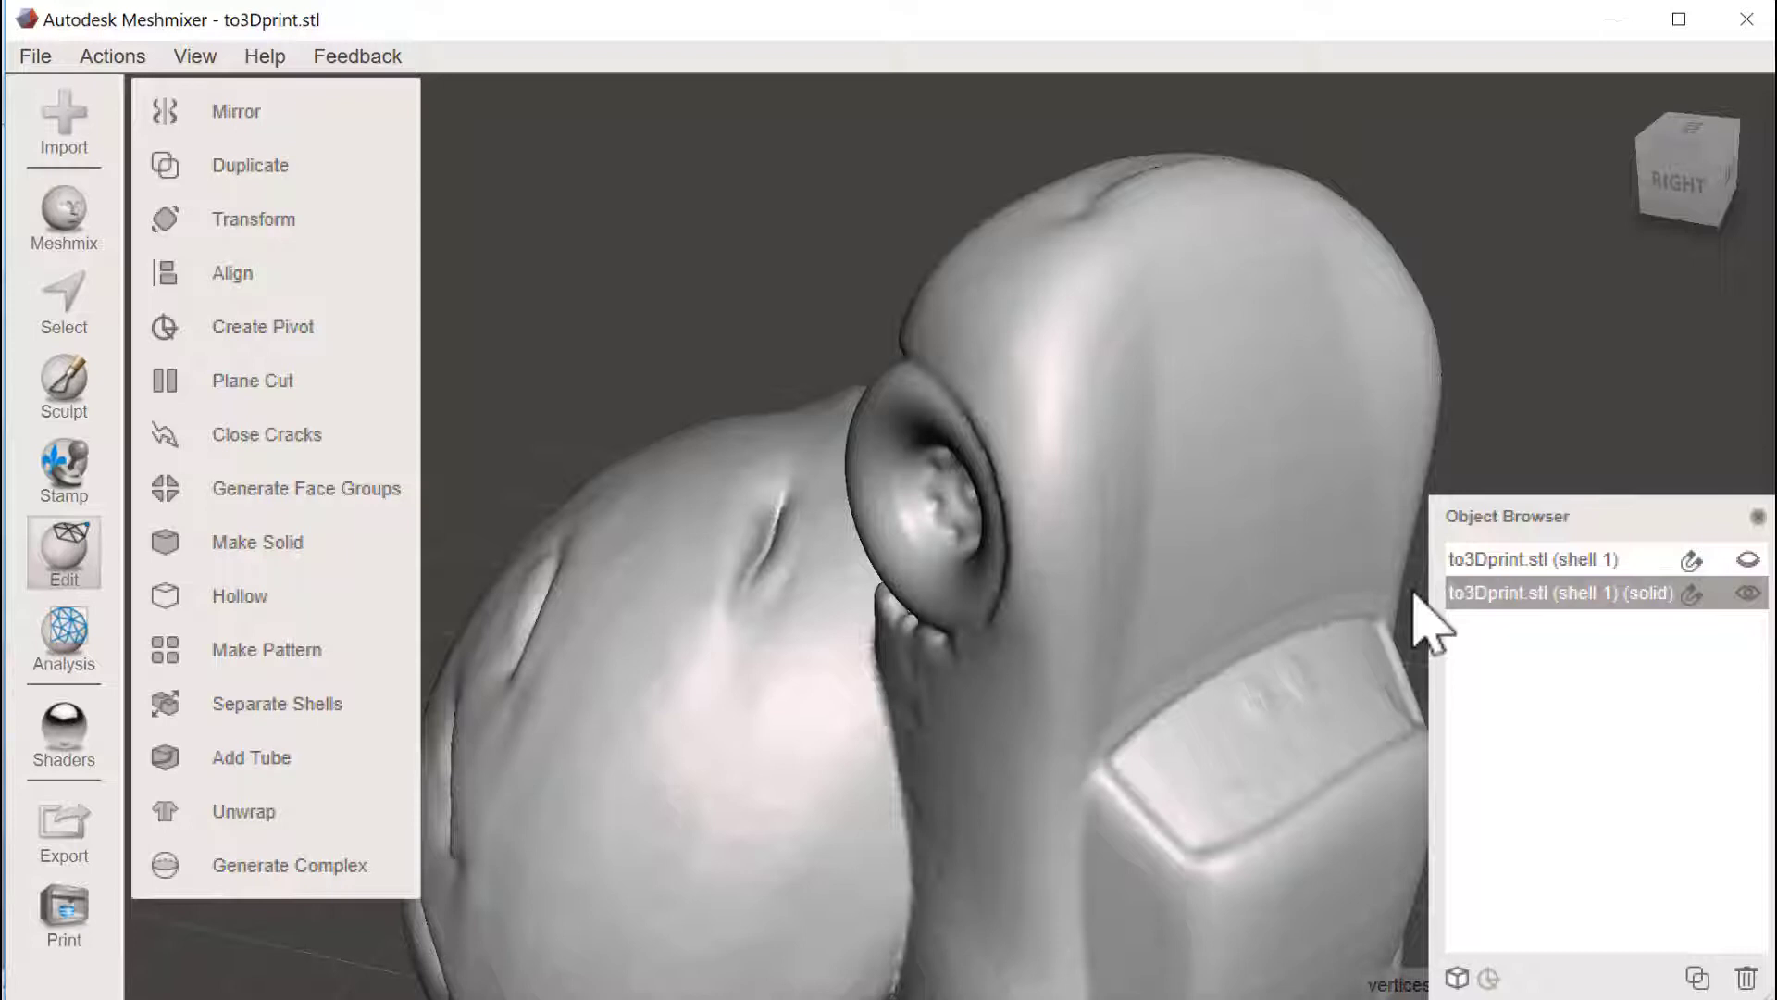
left_click(1564, 560)
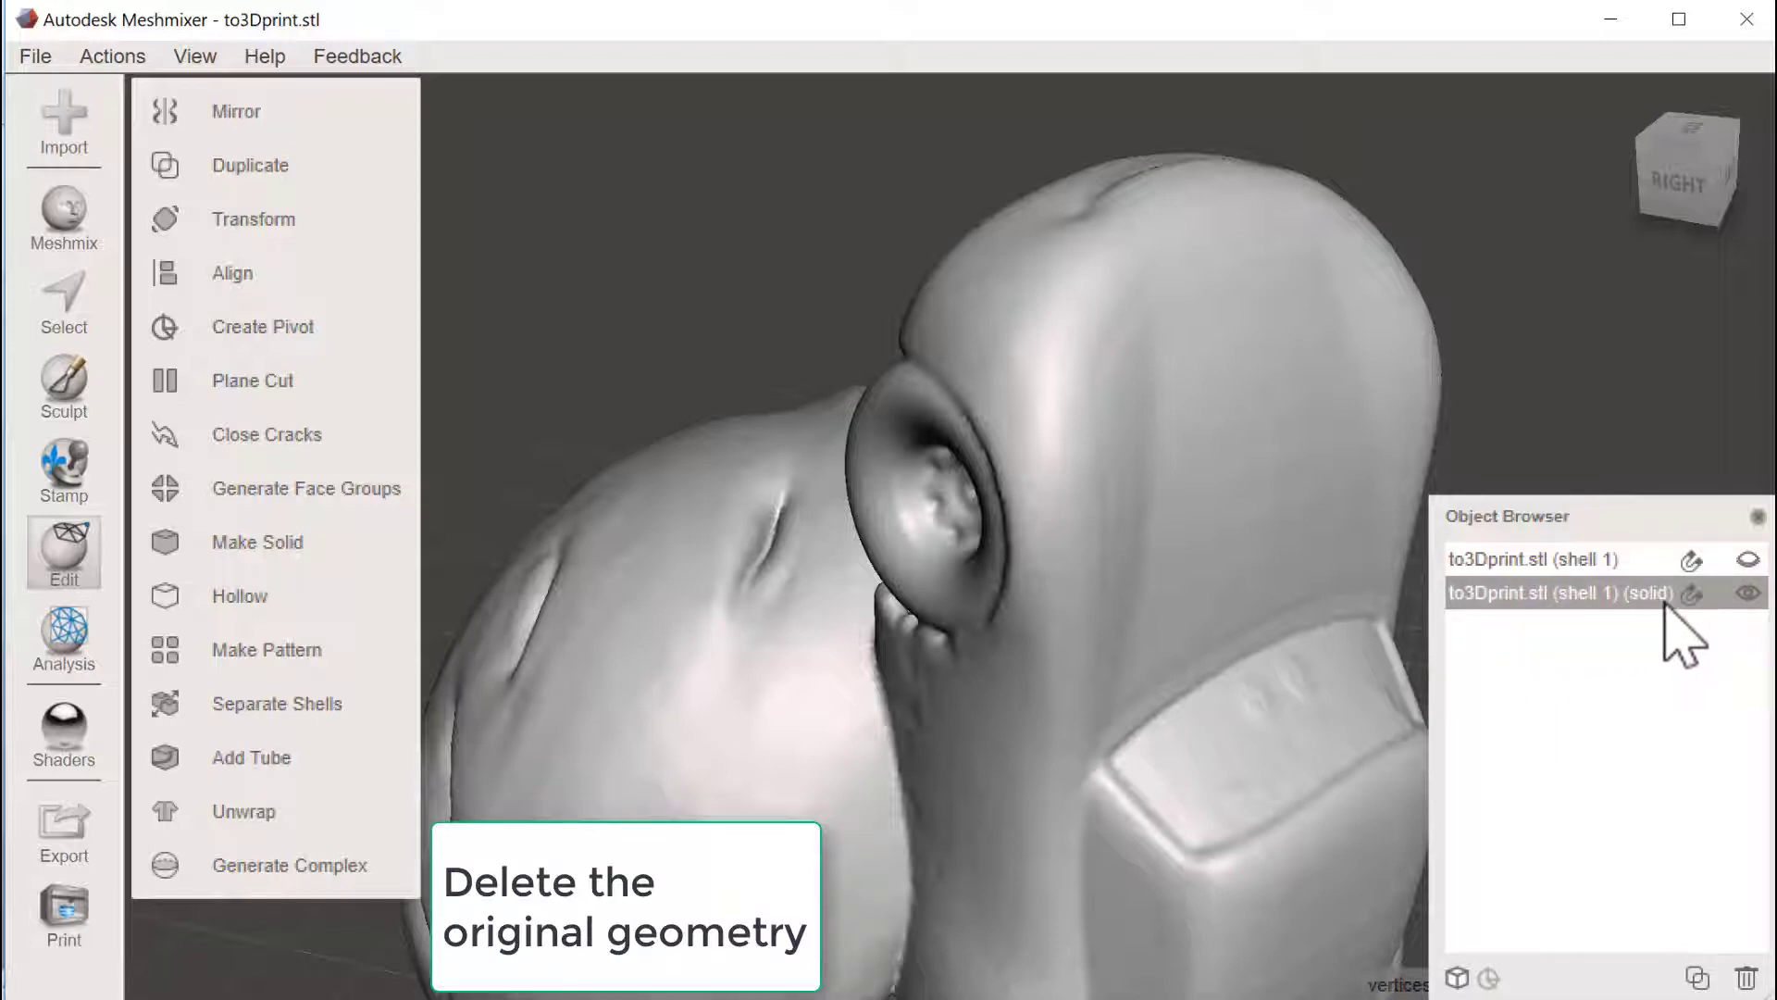
left_click(1590, 565)
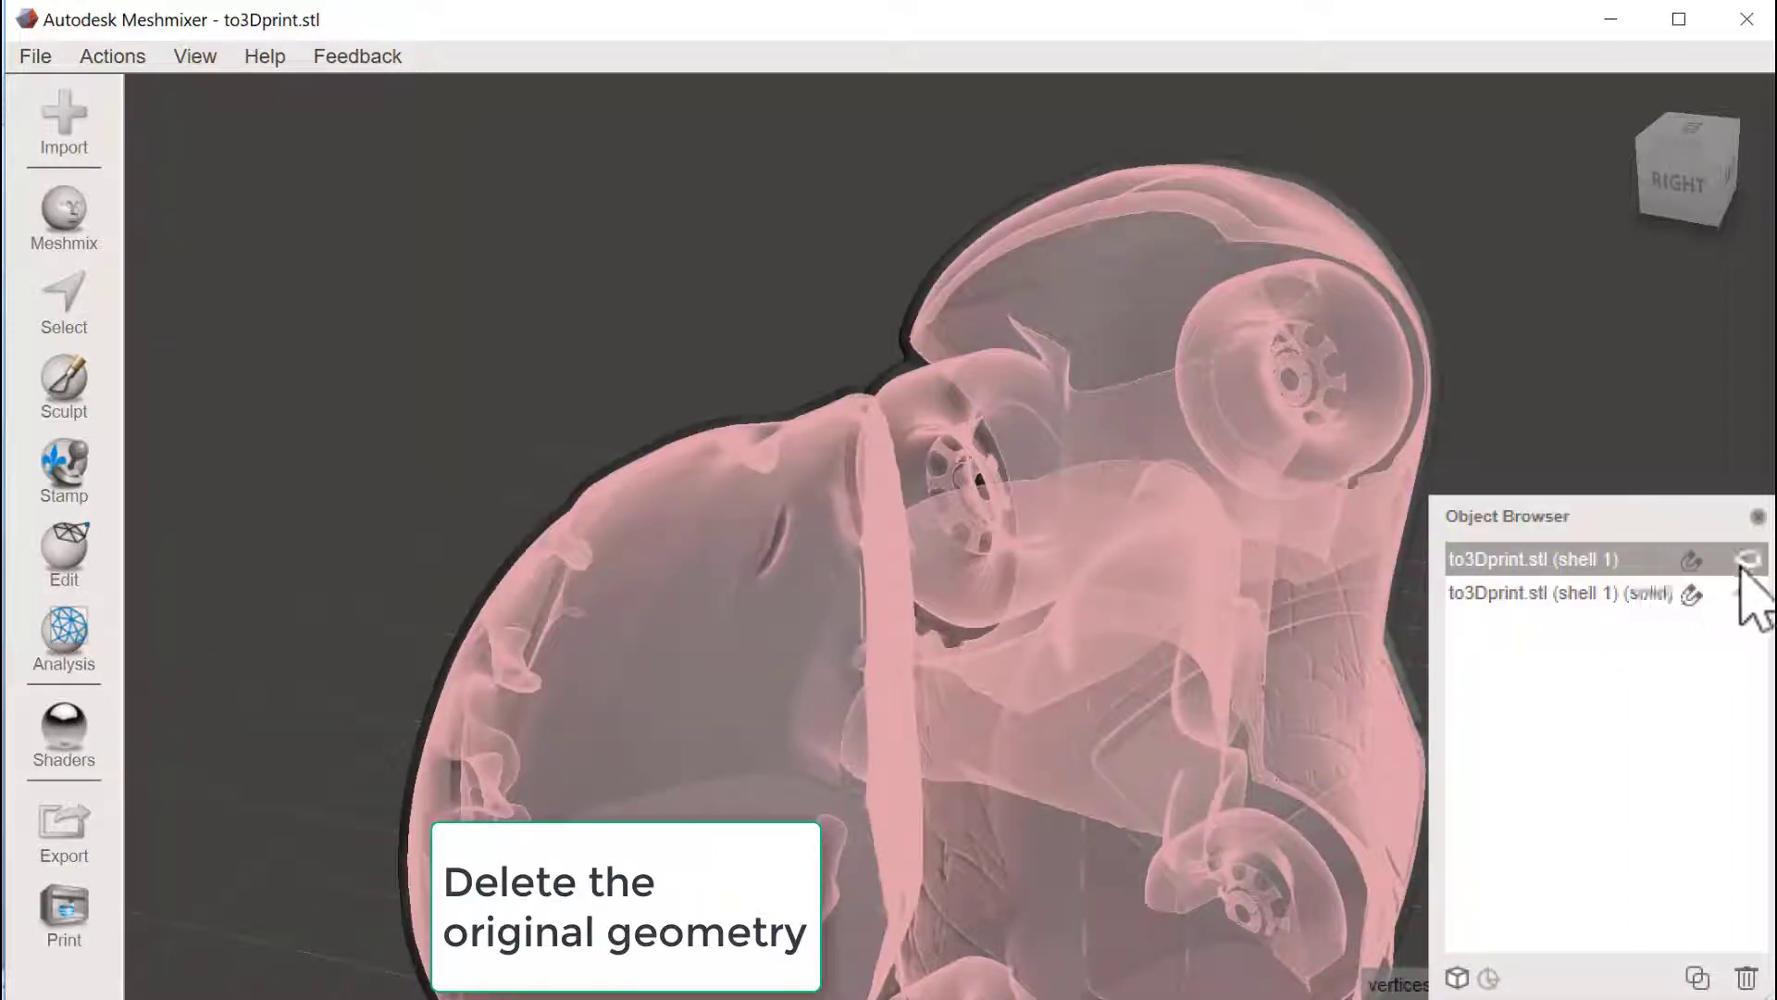
left_click(1750, 560)
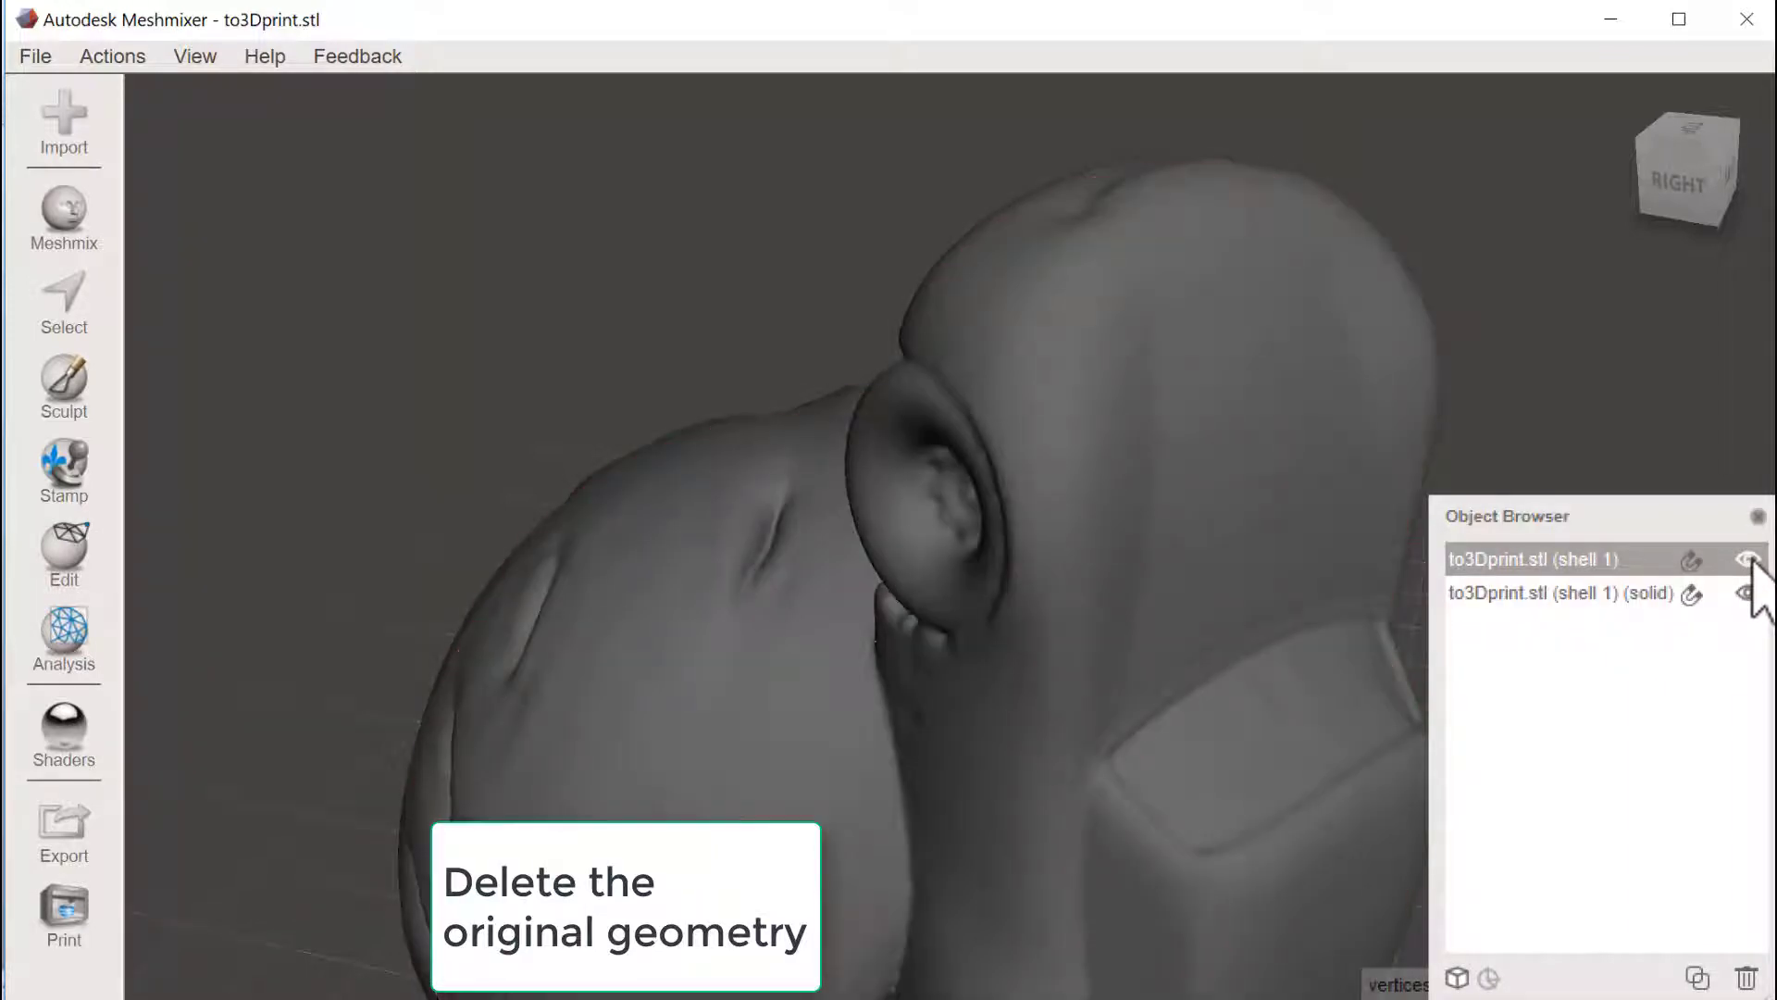
left_click(1747, 978)
left_click(1634, 565)
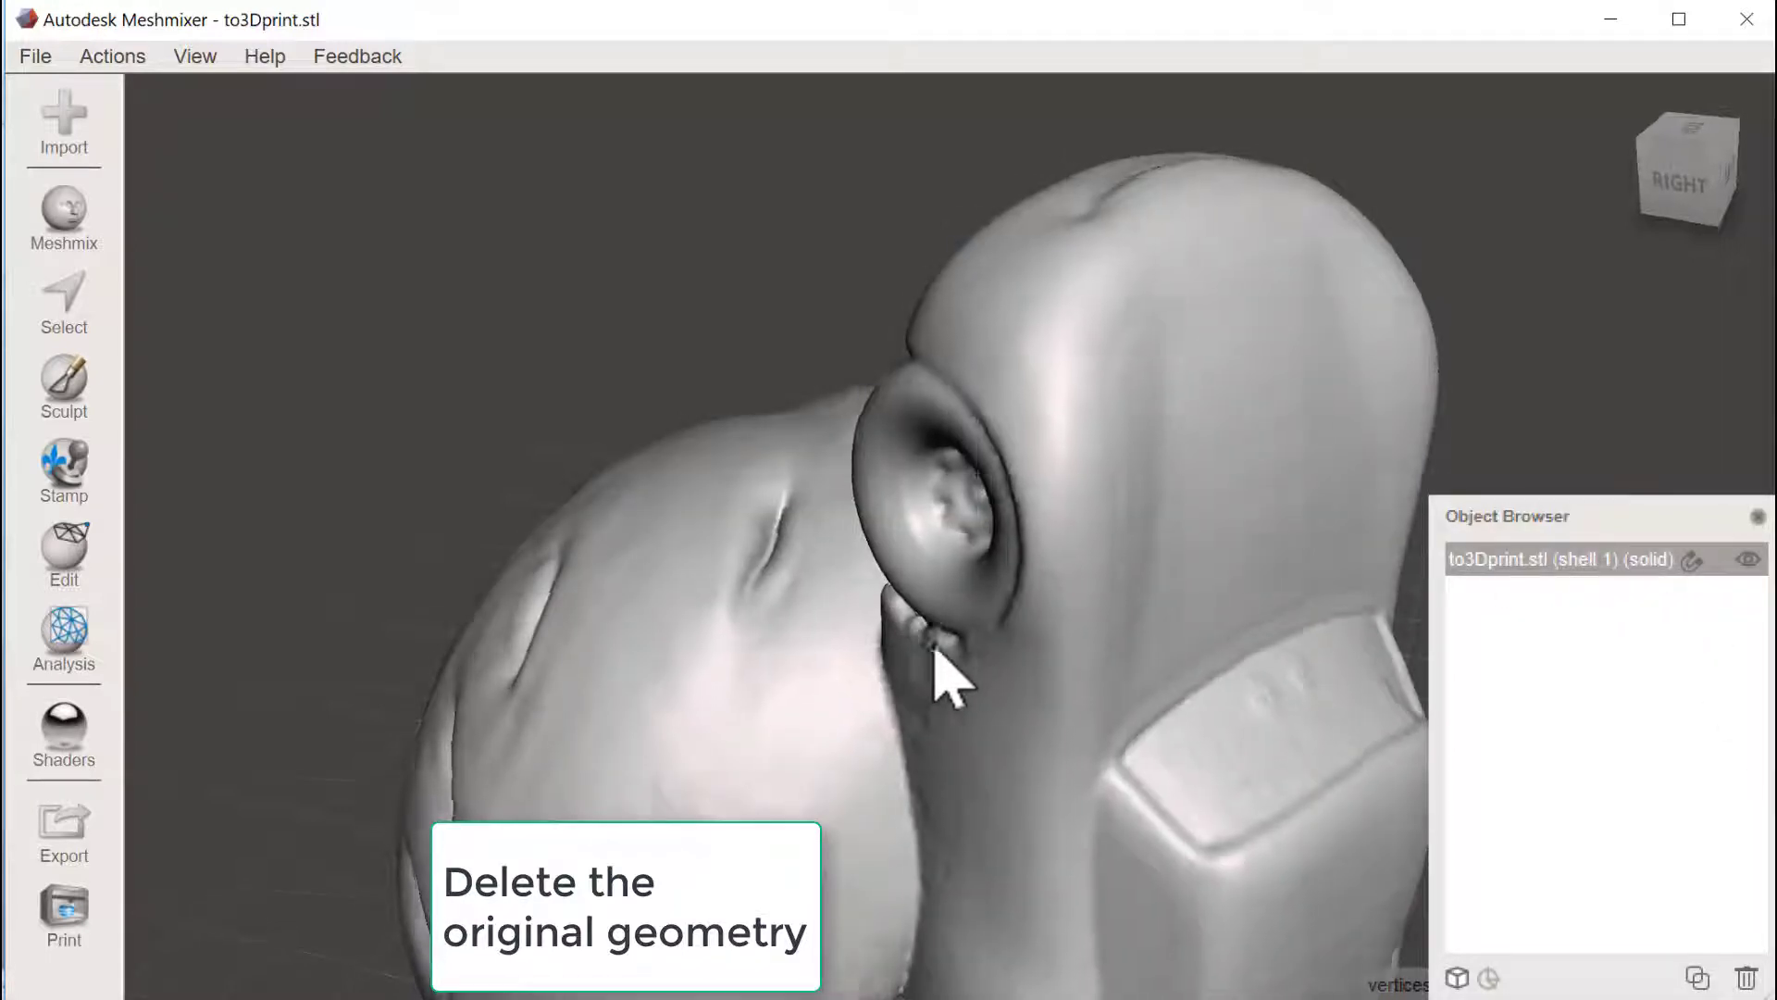
right_click_drag(941, 663, 967, 607)
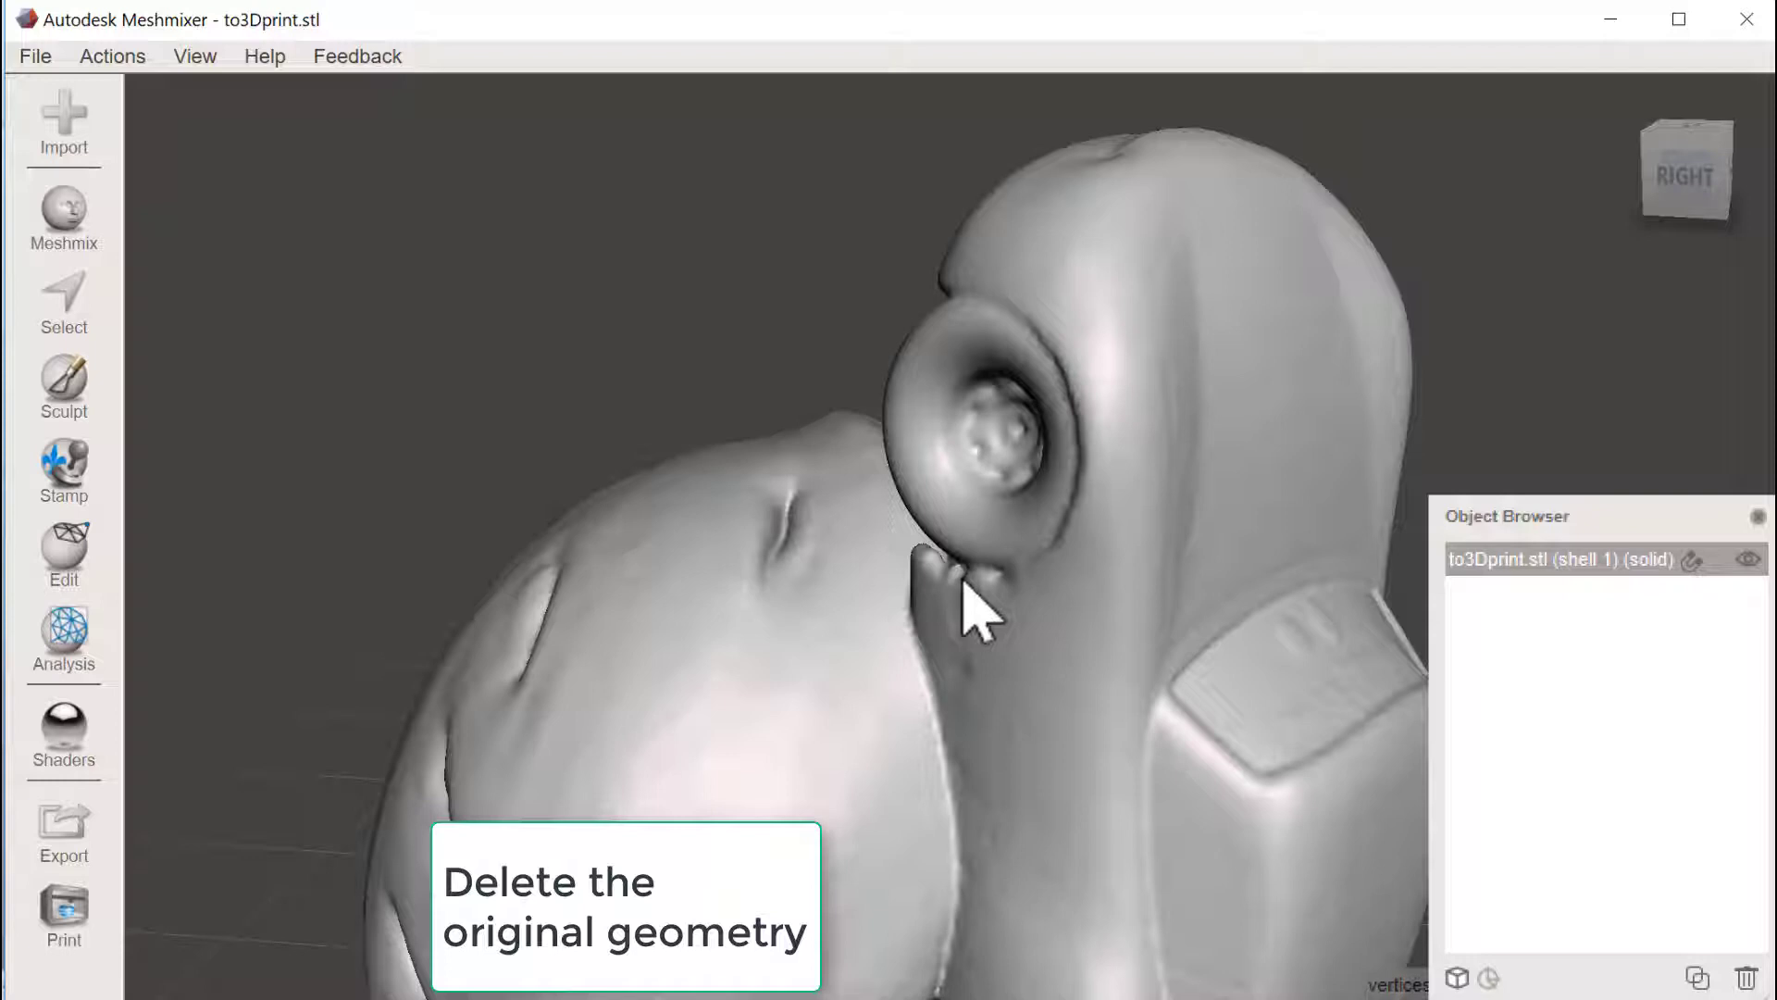
Show the solid's wireframe and read its 437722 triangle count while orbiting the mesh.
key("w")
right_click_drag(1139, 515, 1030, 574)
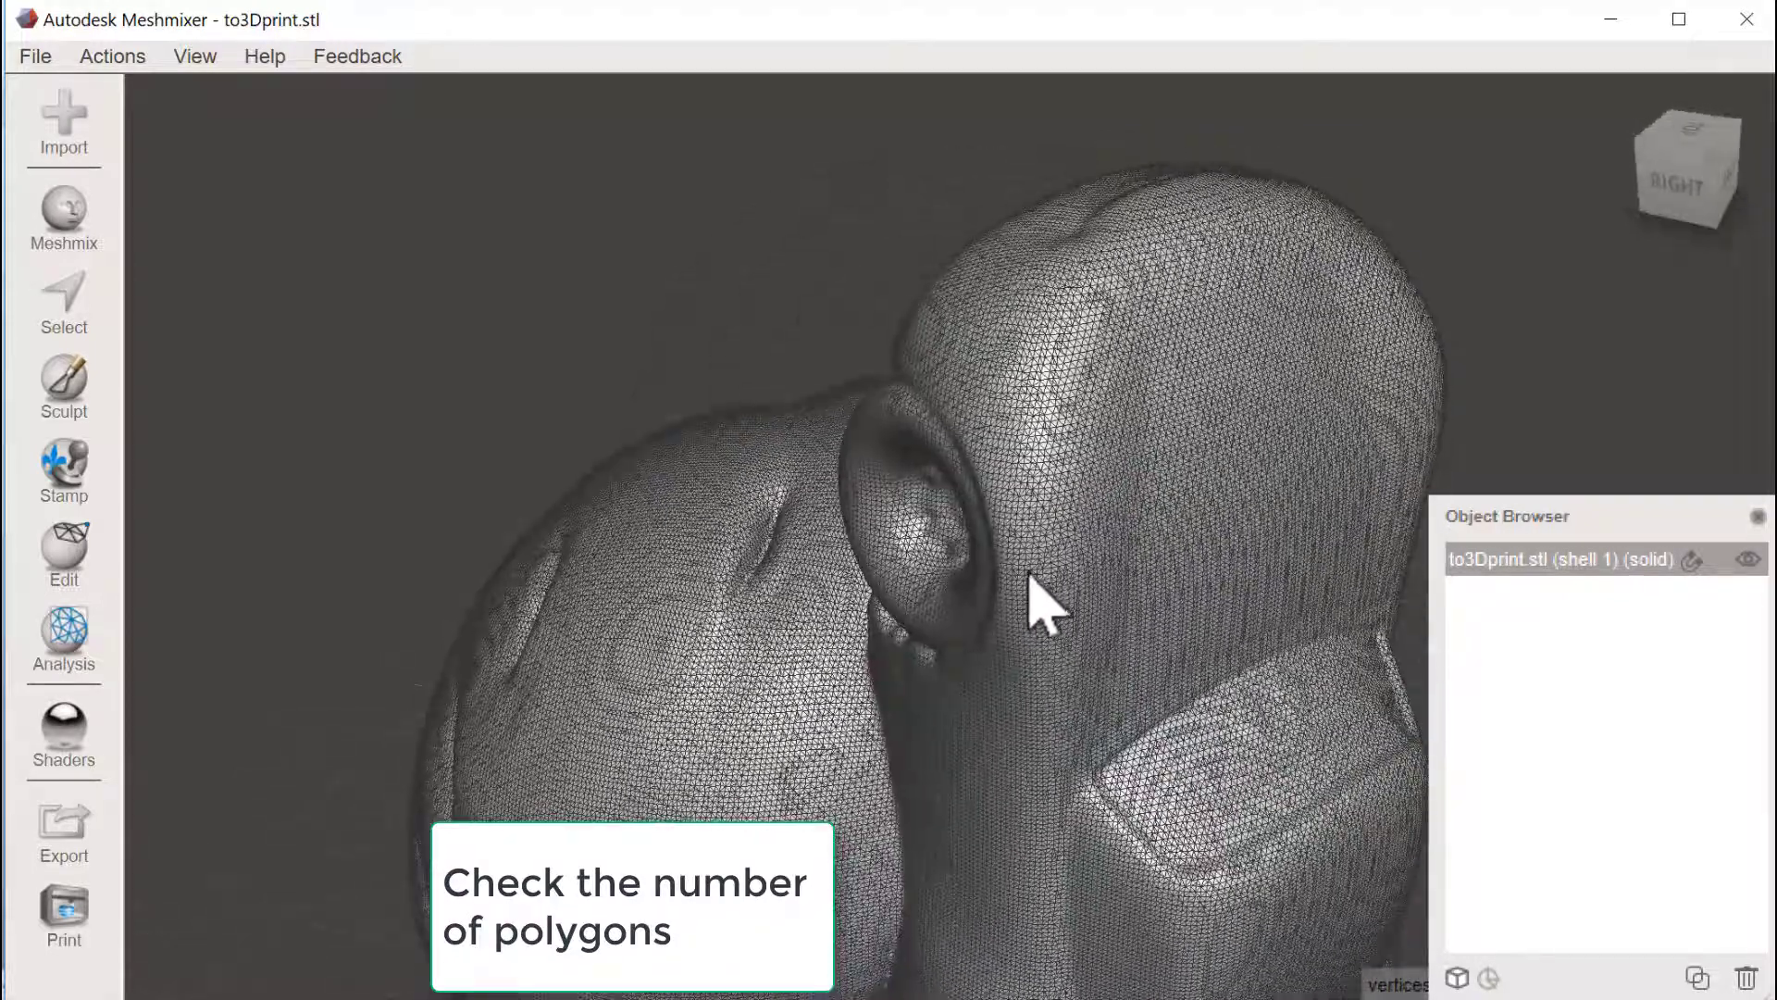
scroll(1030, 578, "up", 5)
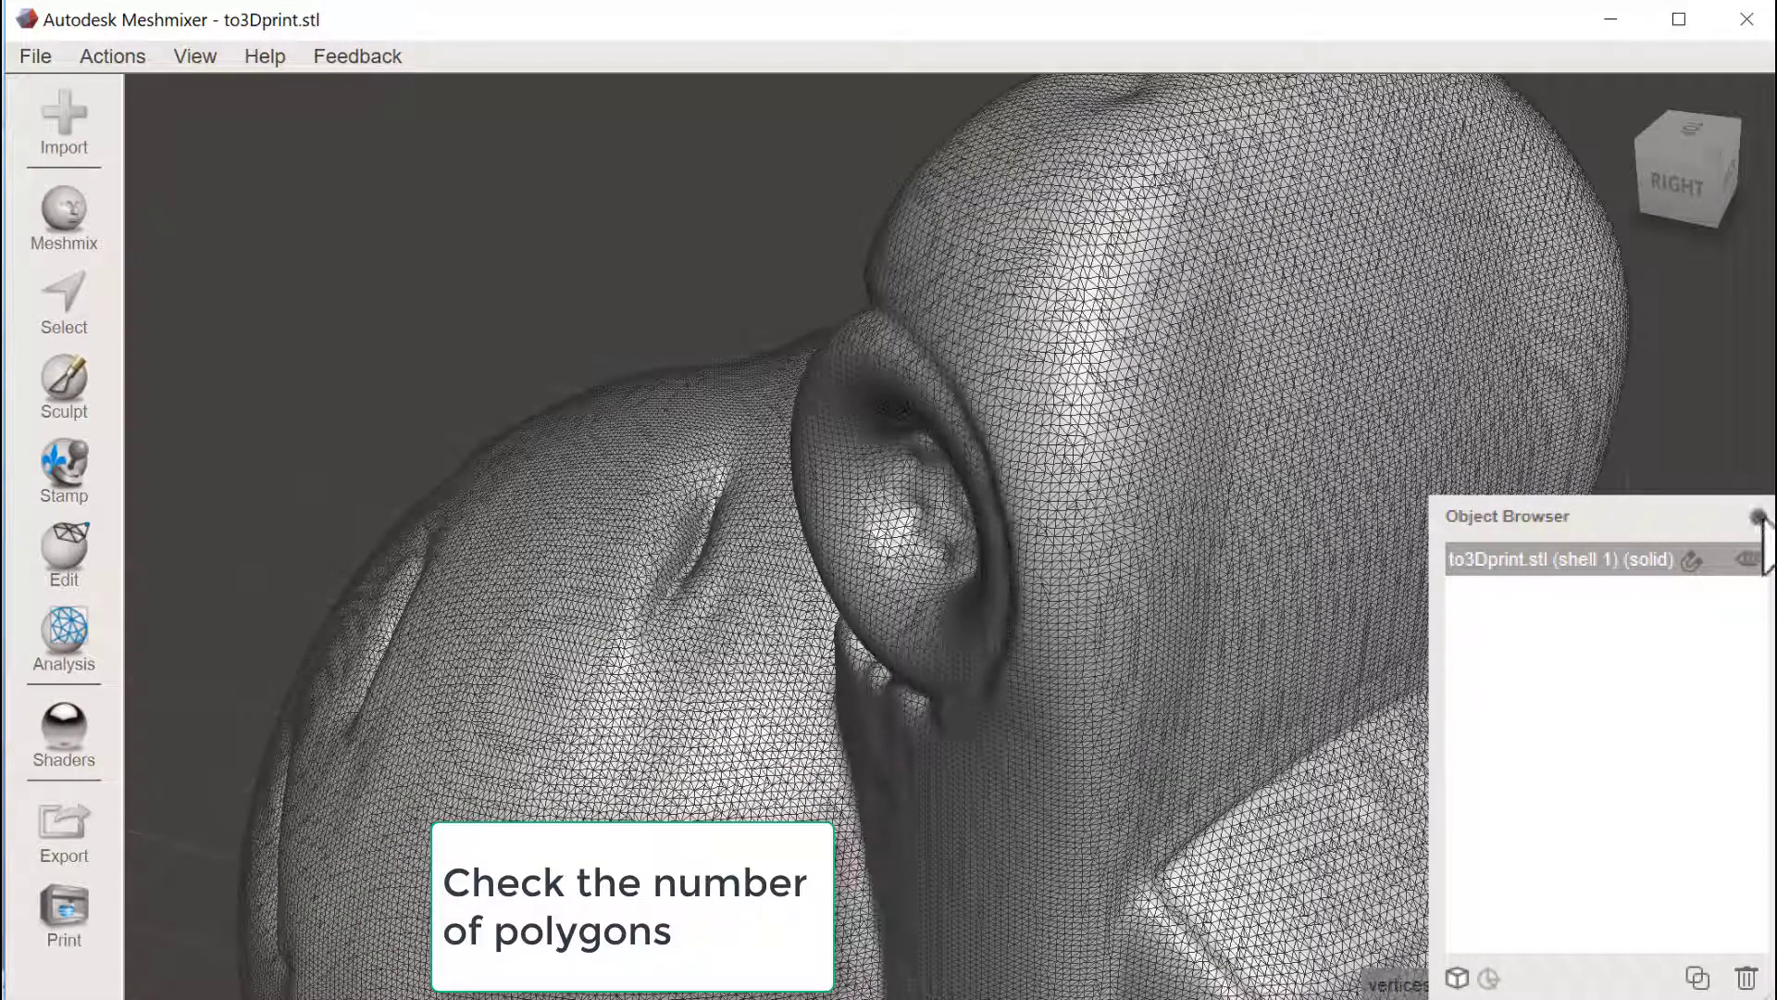
left_click(1758, 516)
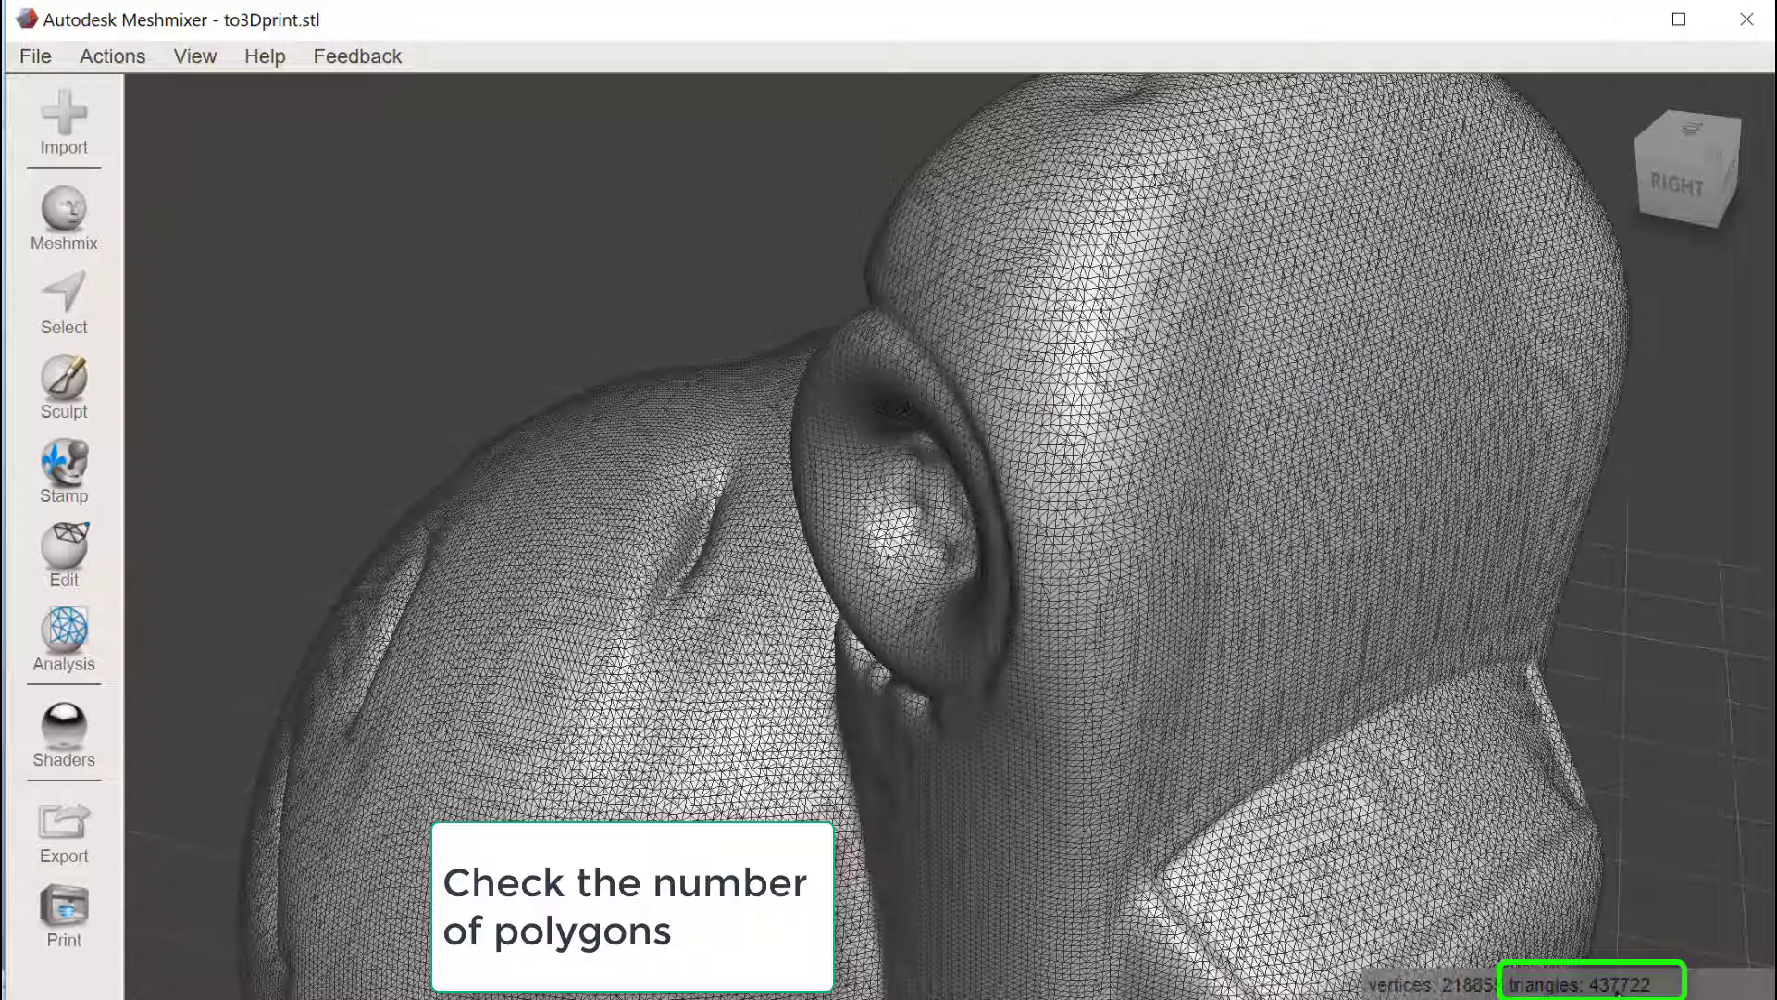
right_click_drag(1210, 603, 1261, 615)
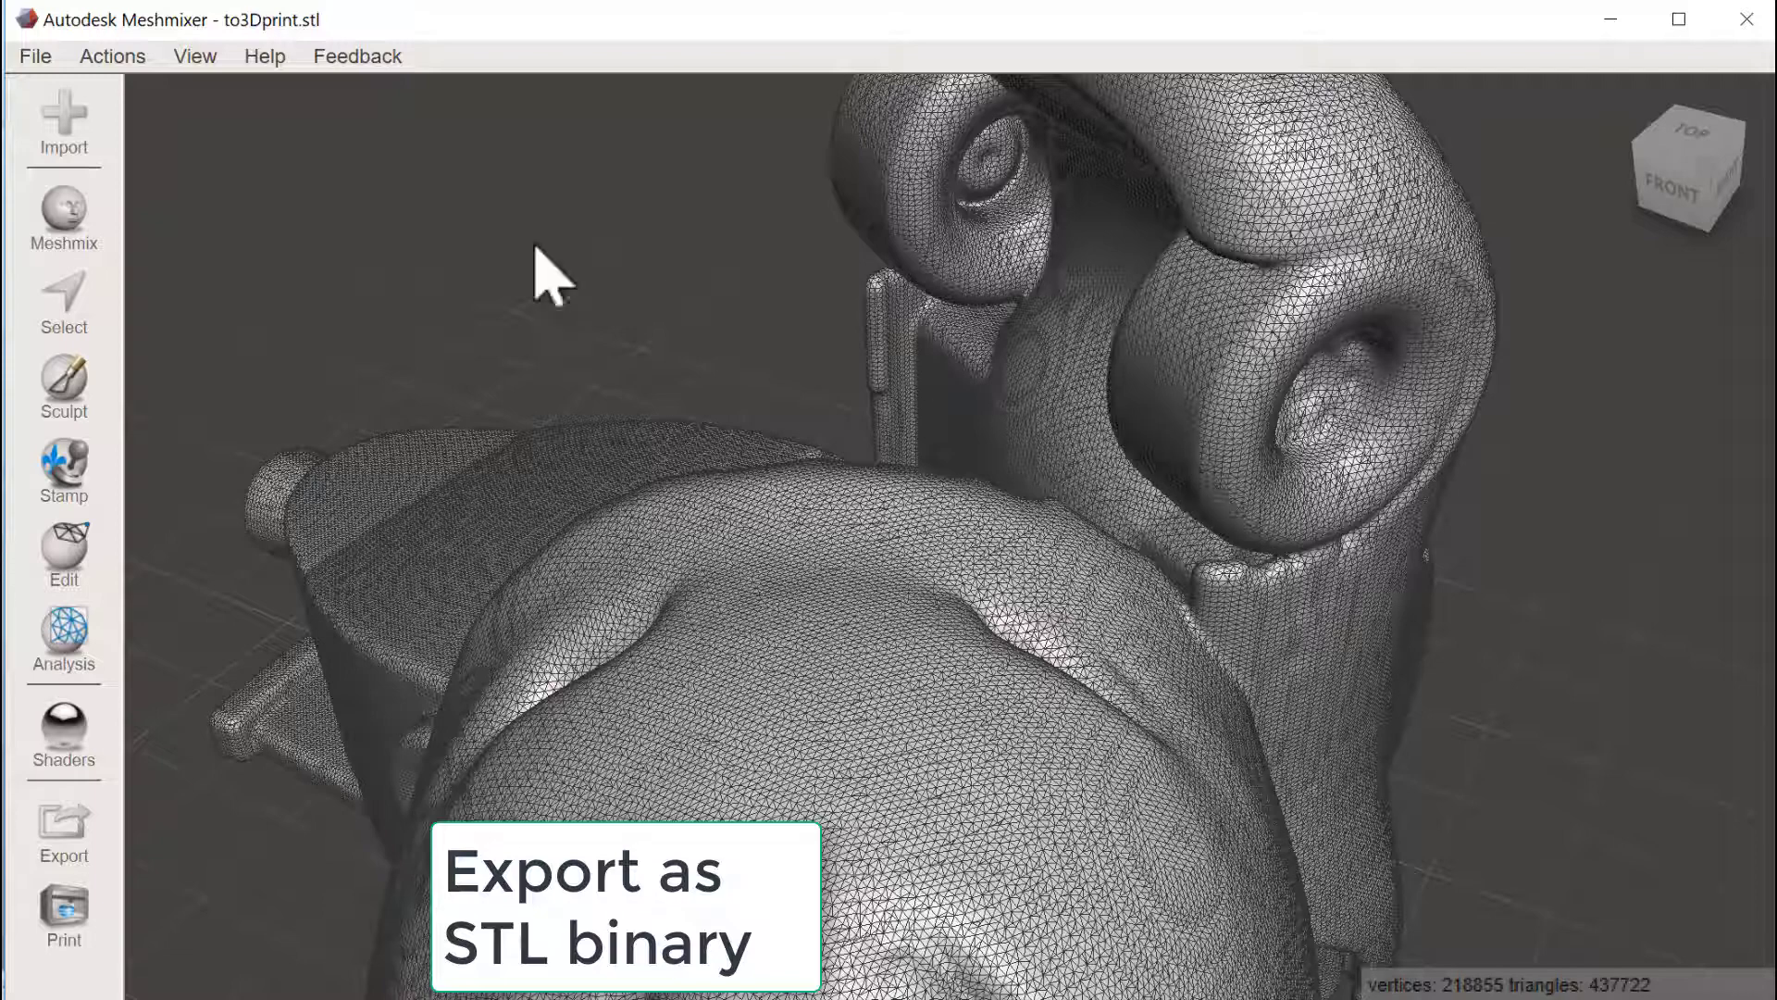
Export the solid as STL Binary to3Dprint_Solid.stl in the 3Dprint folder, adding _Solid to to3Dprint.
left_click(37, 59)
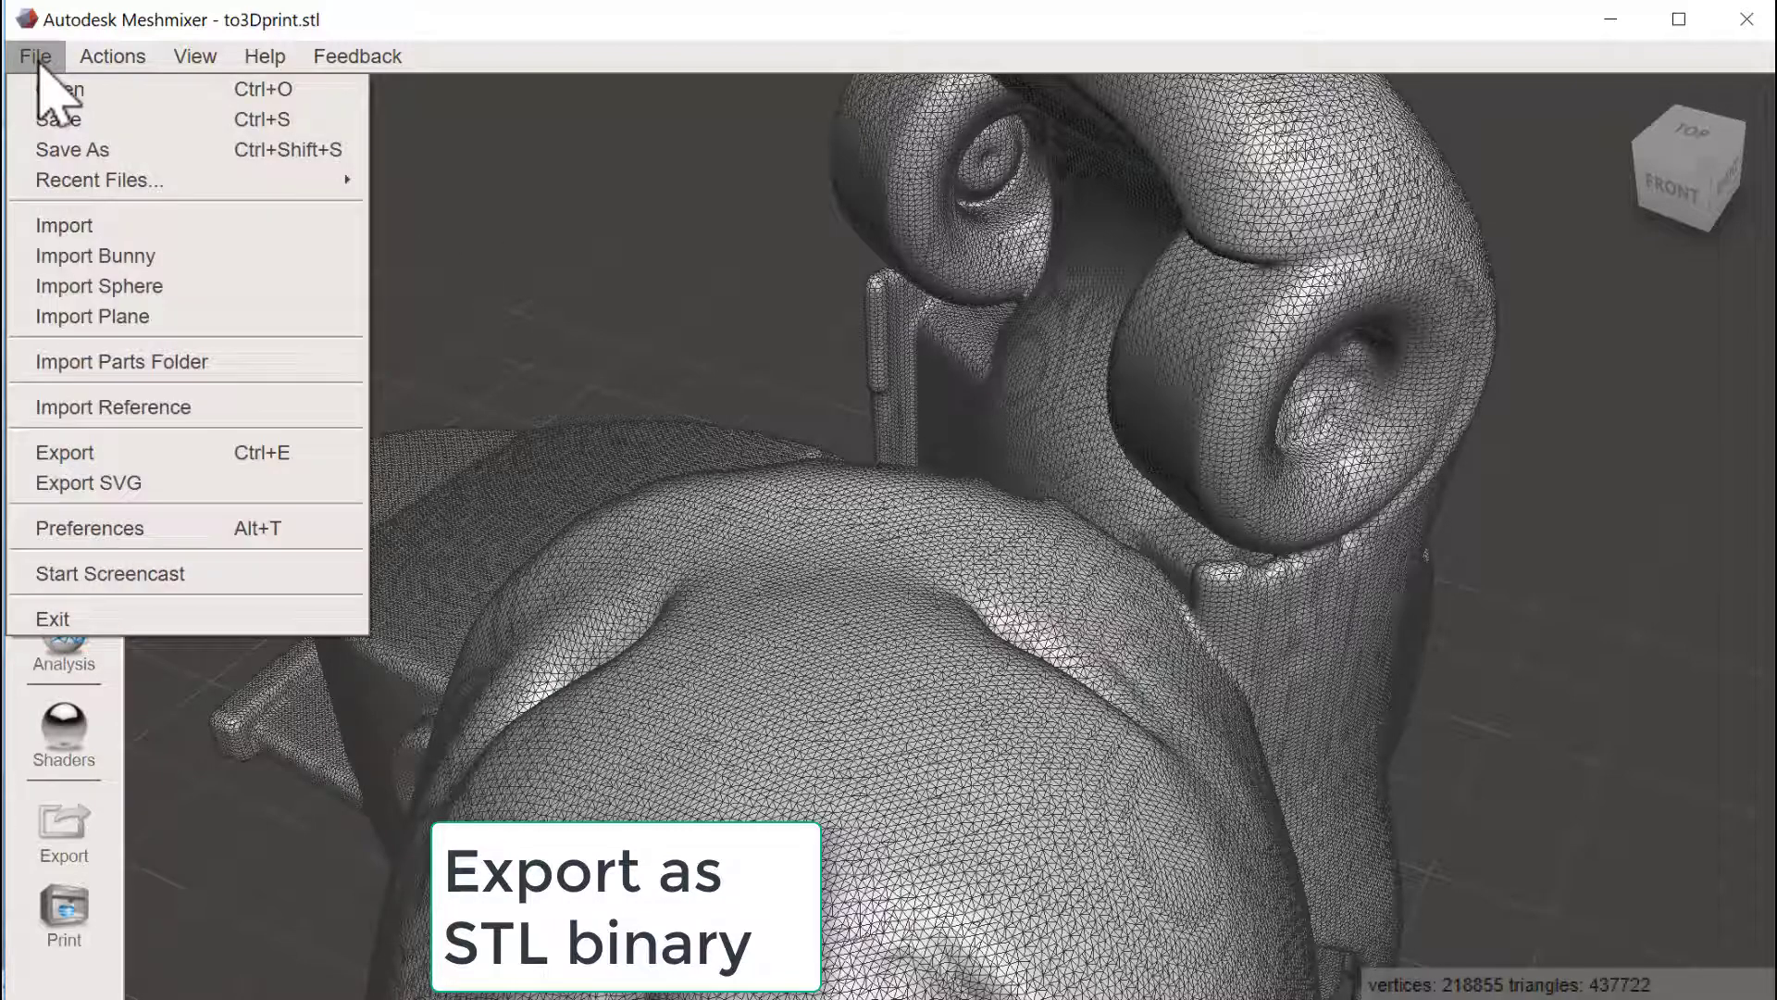
left_click(111, 453)
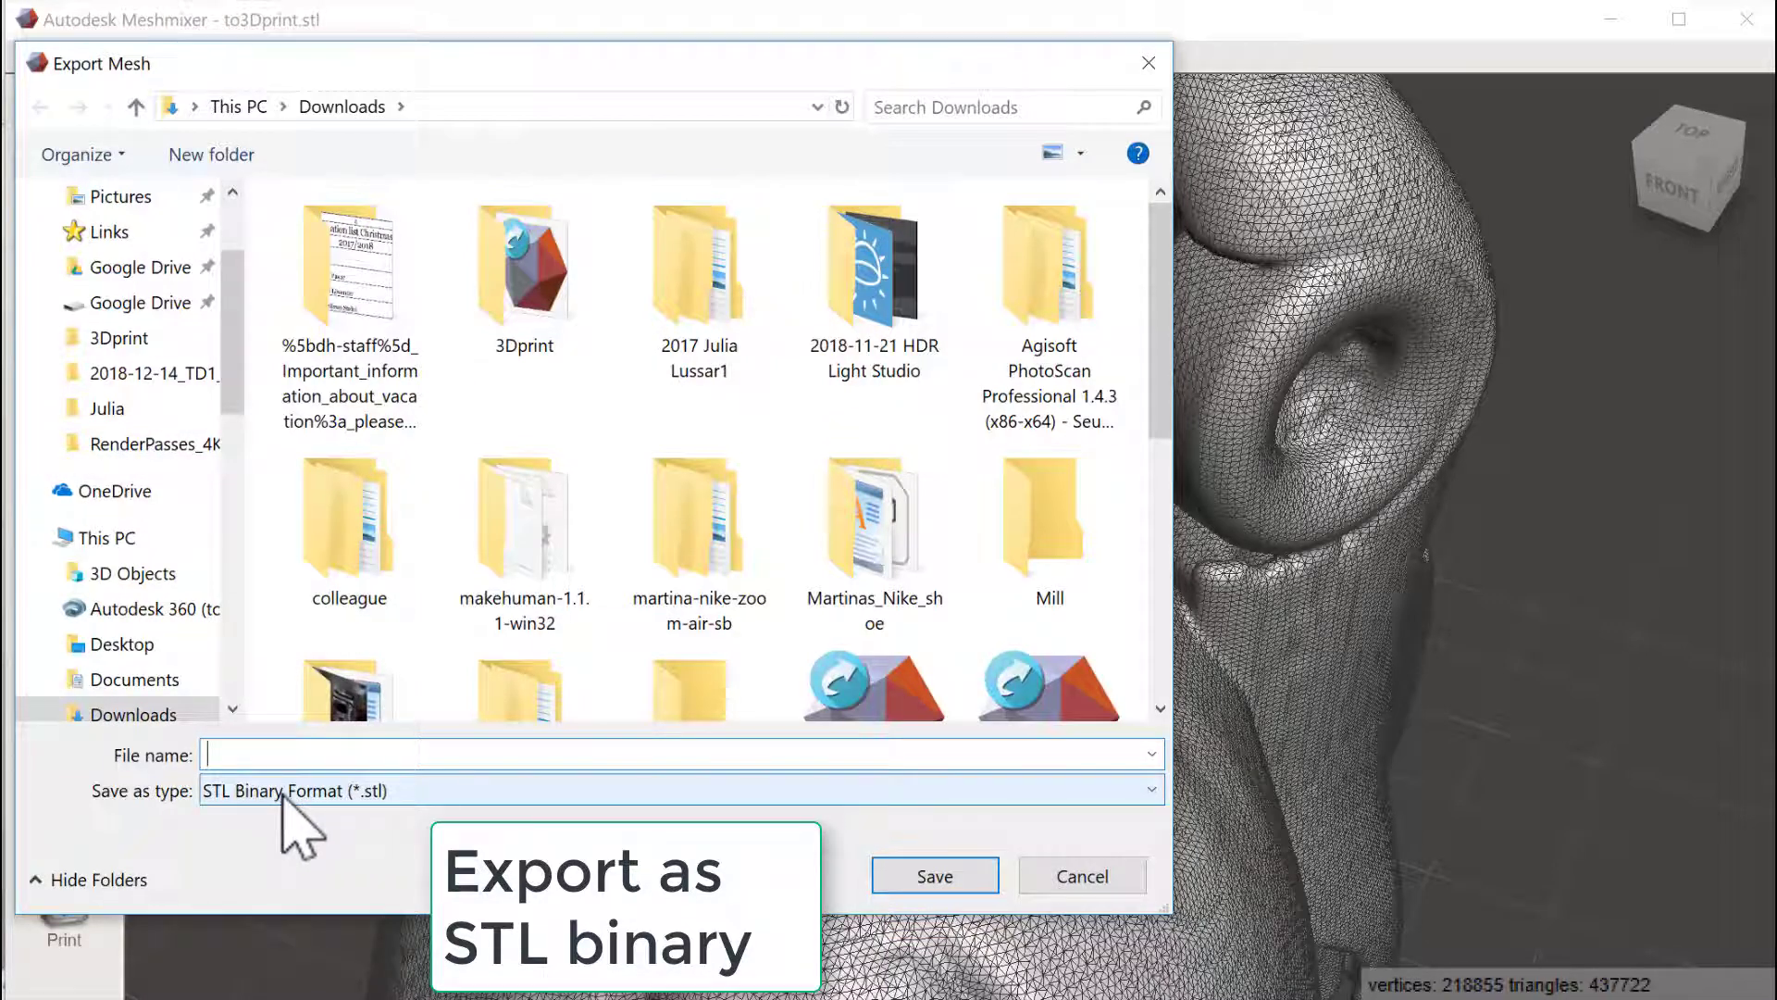
double_click(537, 278)
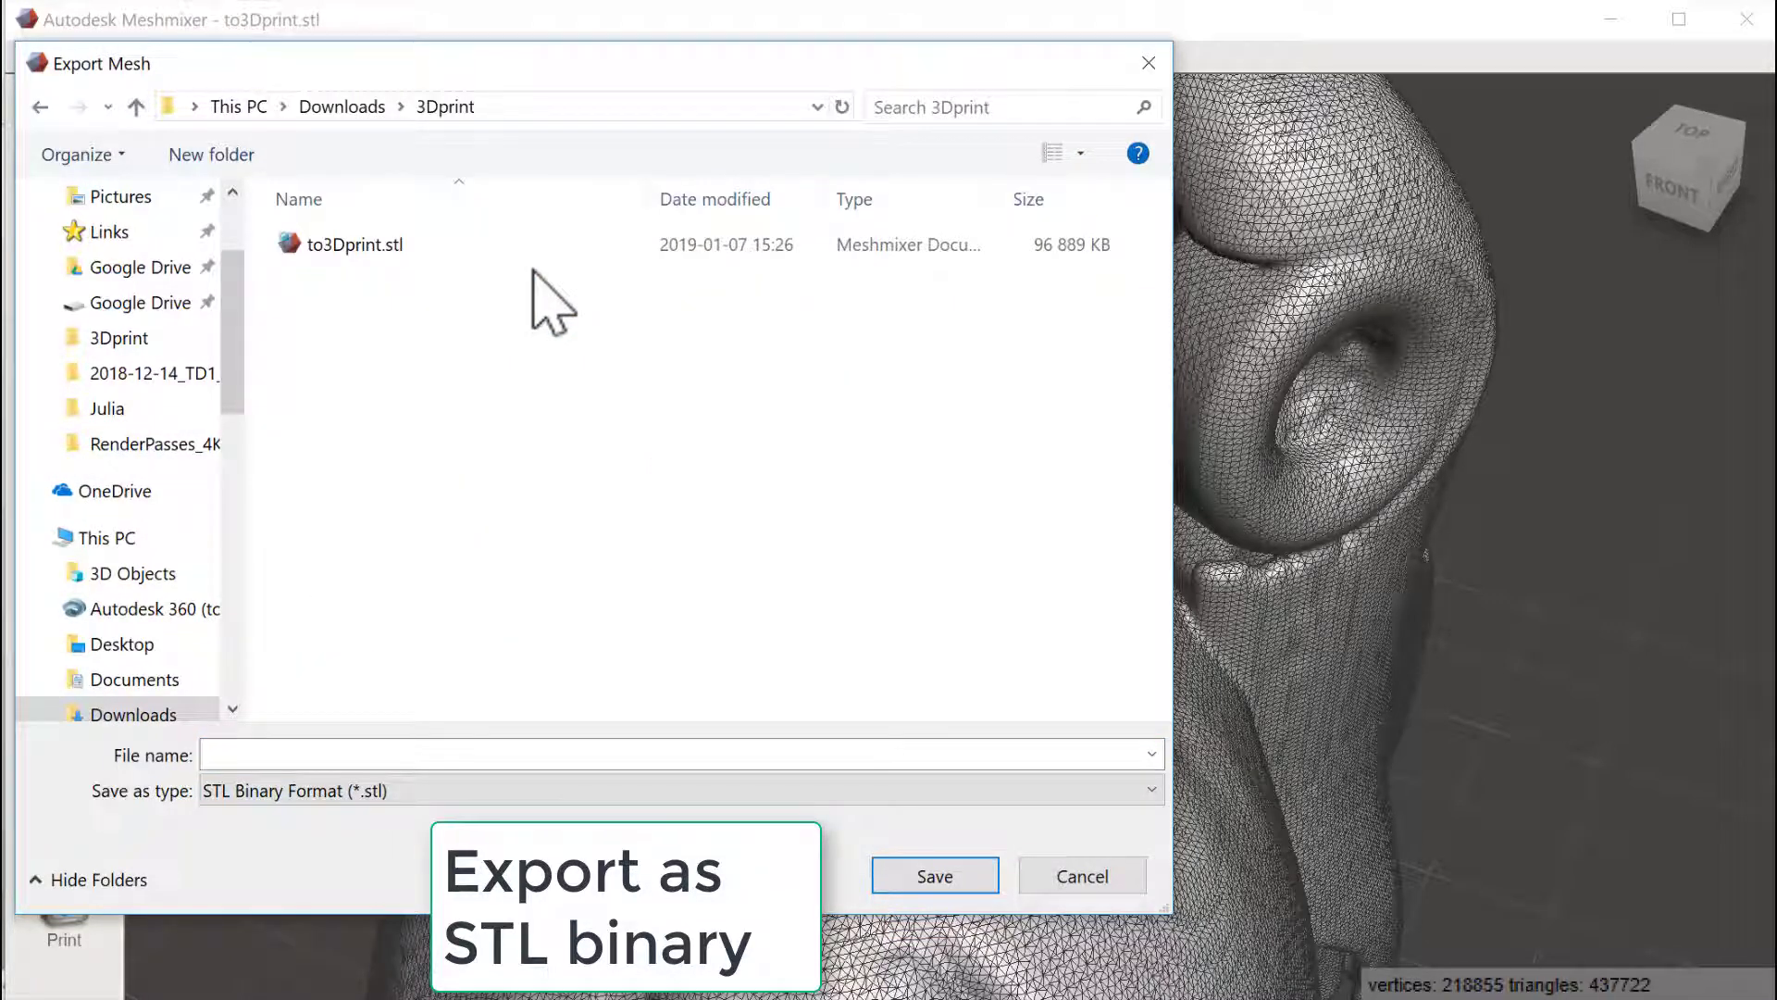
left_click(357, 248)
left_click(284, 755)
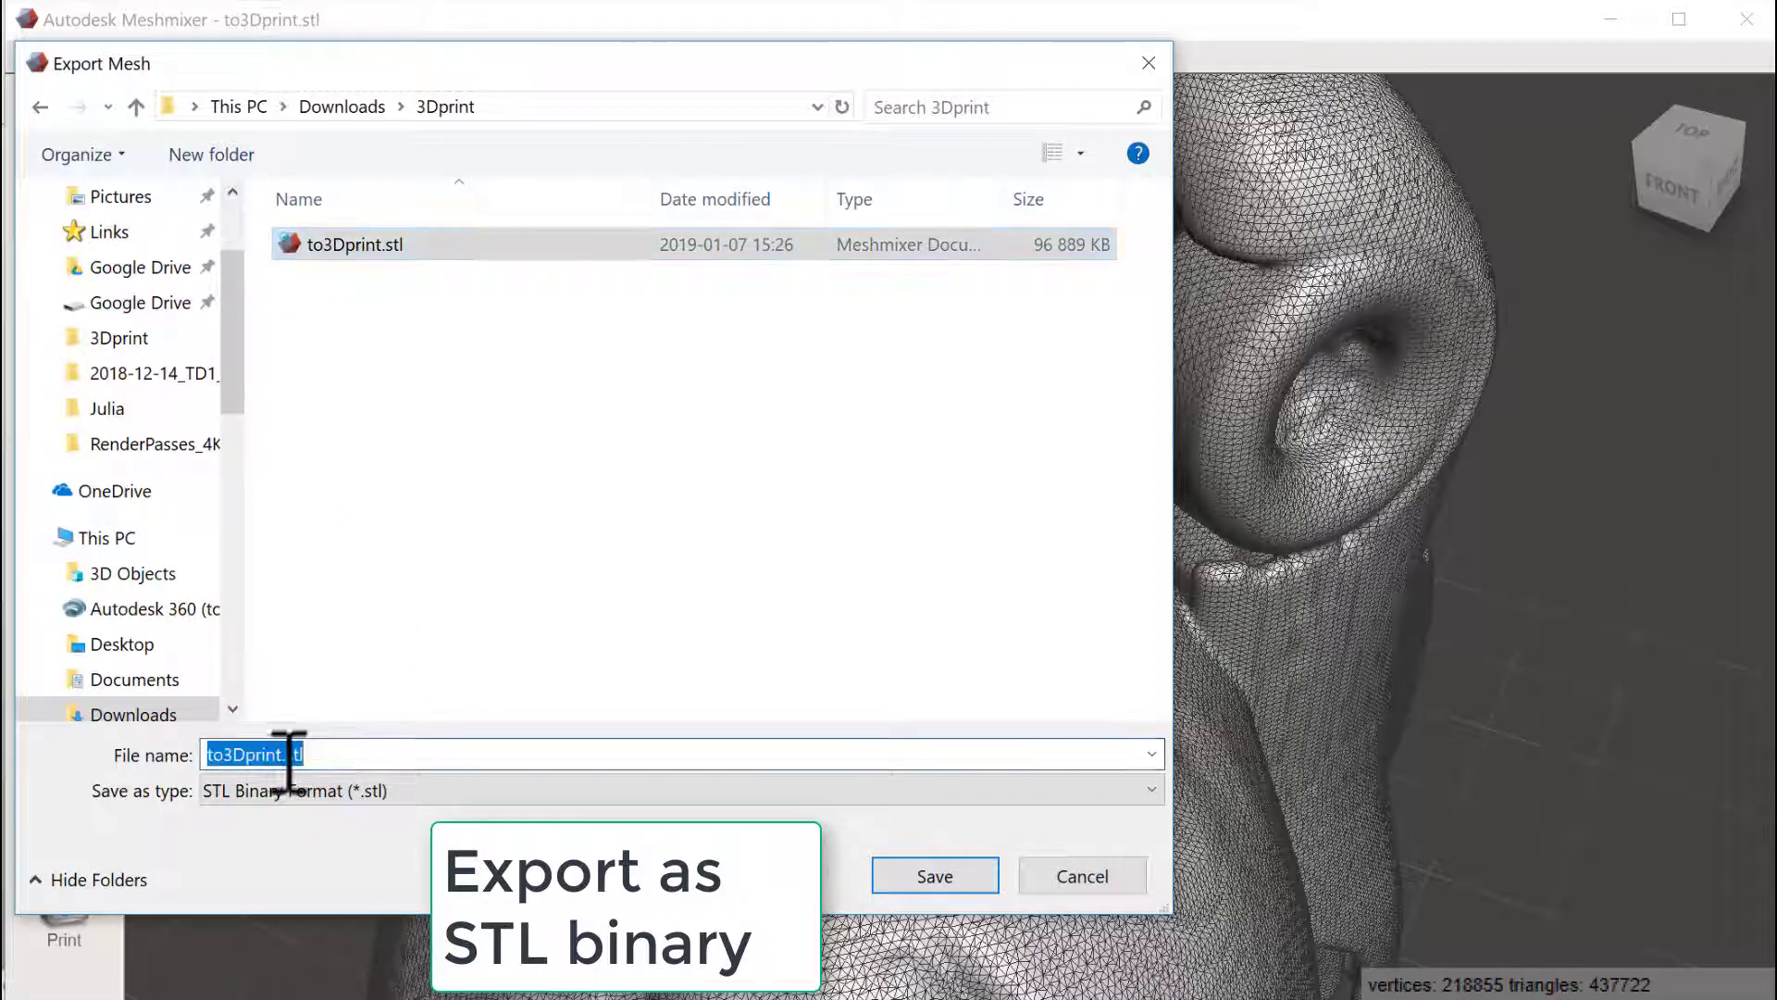
left_click(287, 754)
type("_Sol")
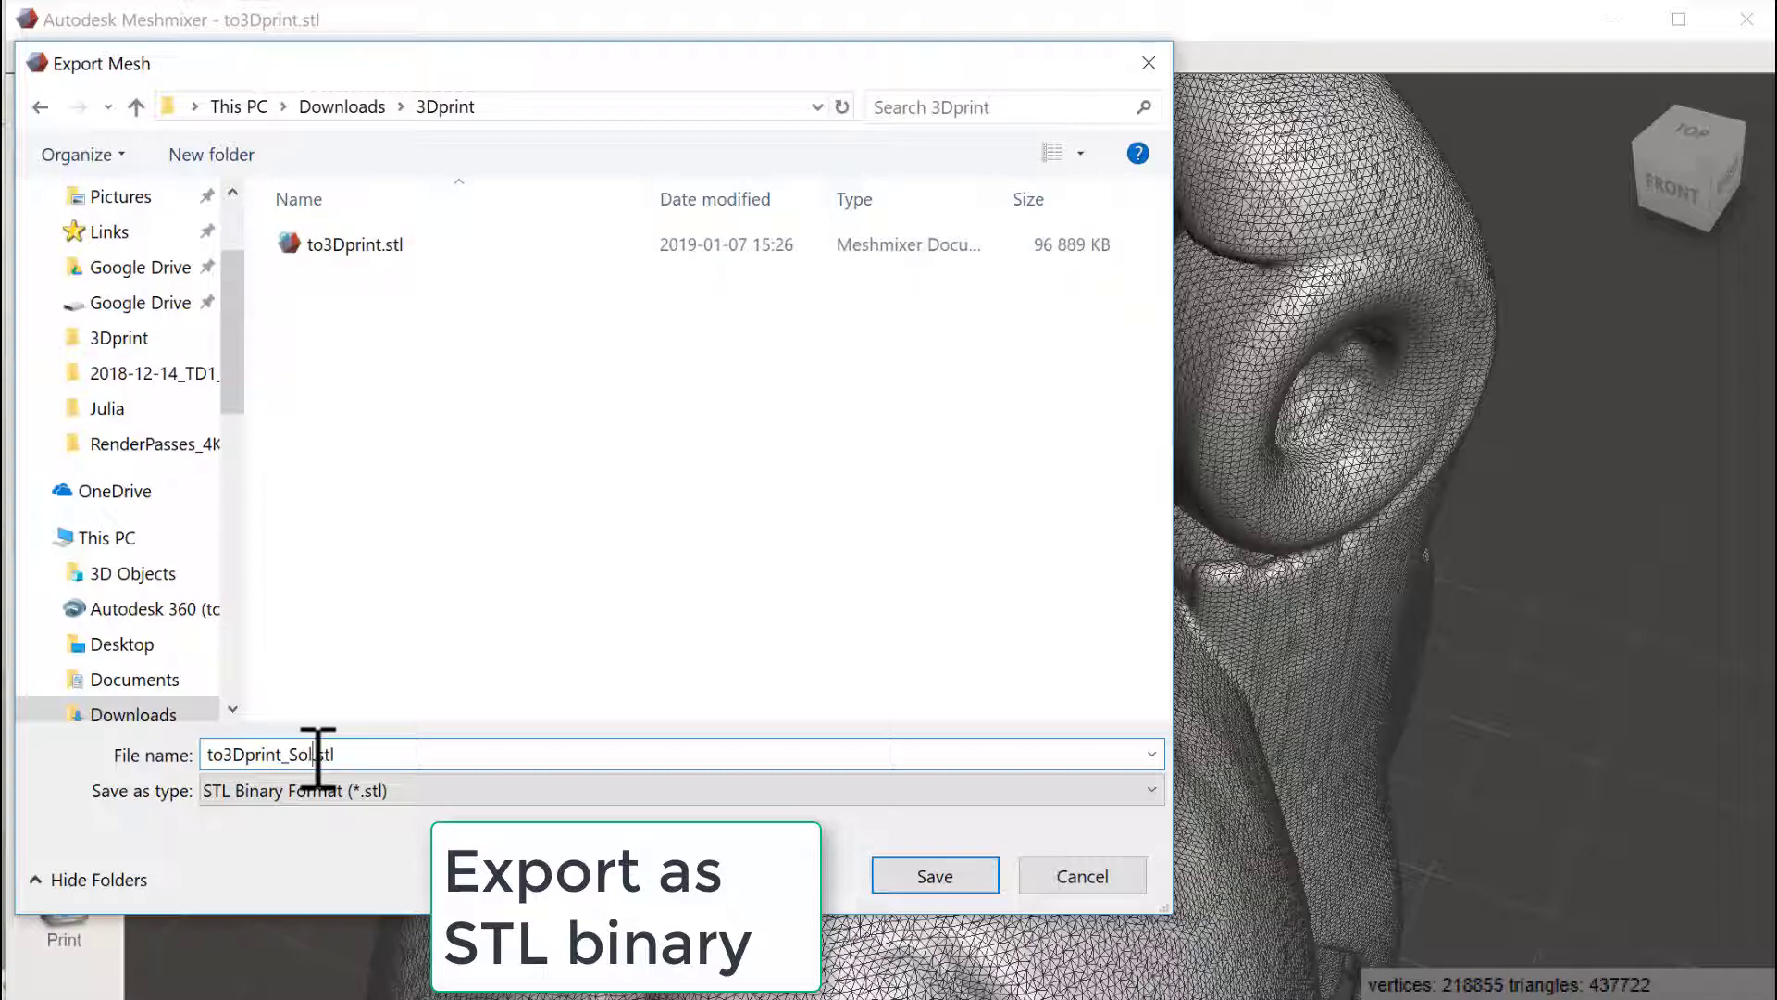
type("id")
key("Return")
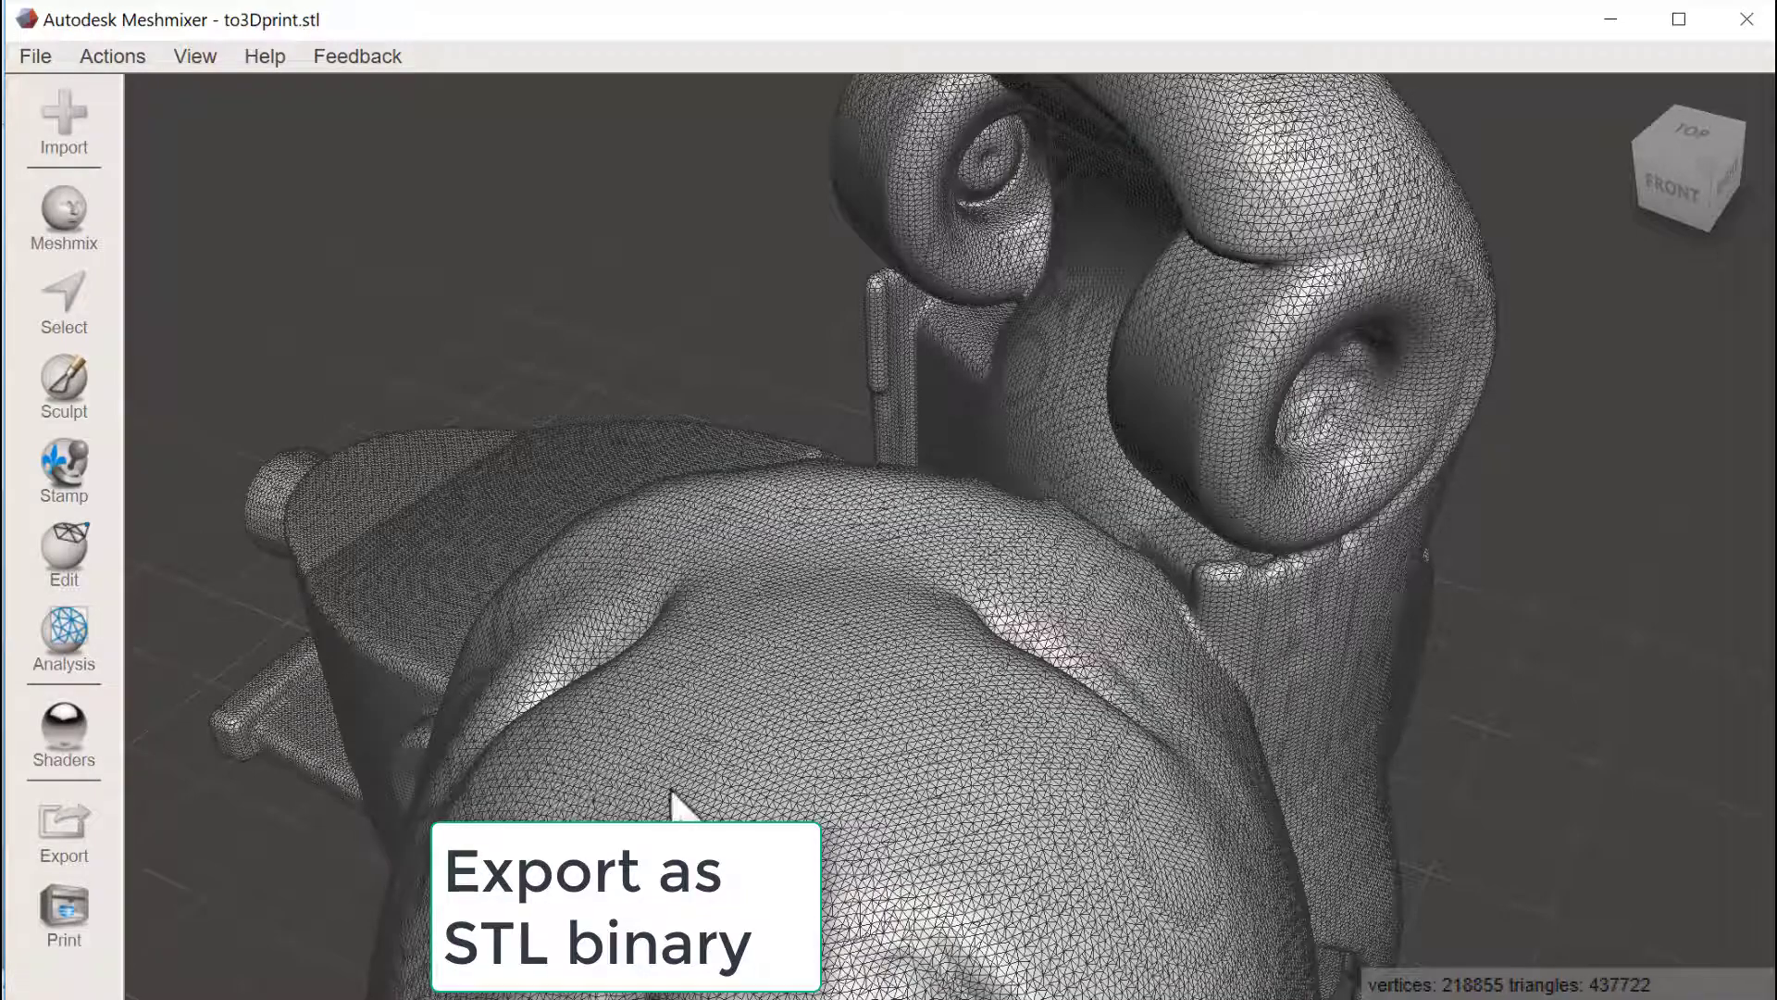
Check in Explorer that to3Dprint_Solid.stl is 21 374 KB versus the original's 96 889 KB.
key("alt+Tab")
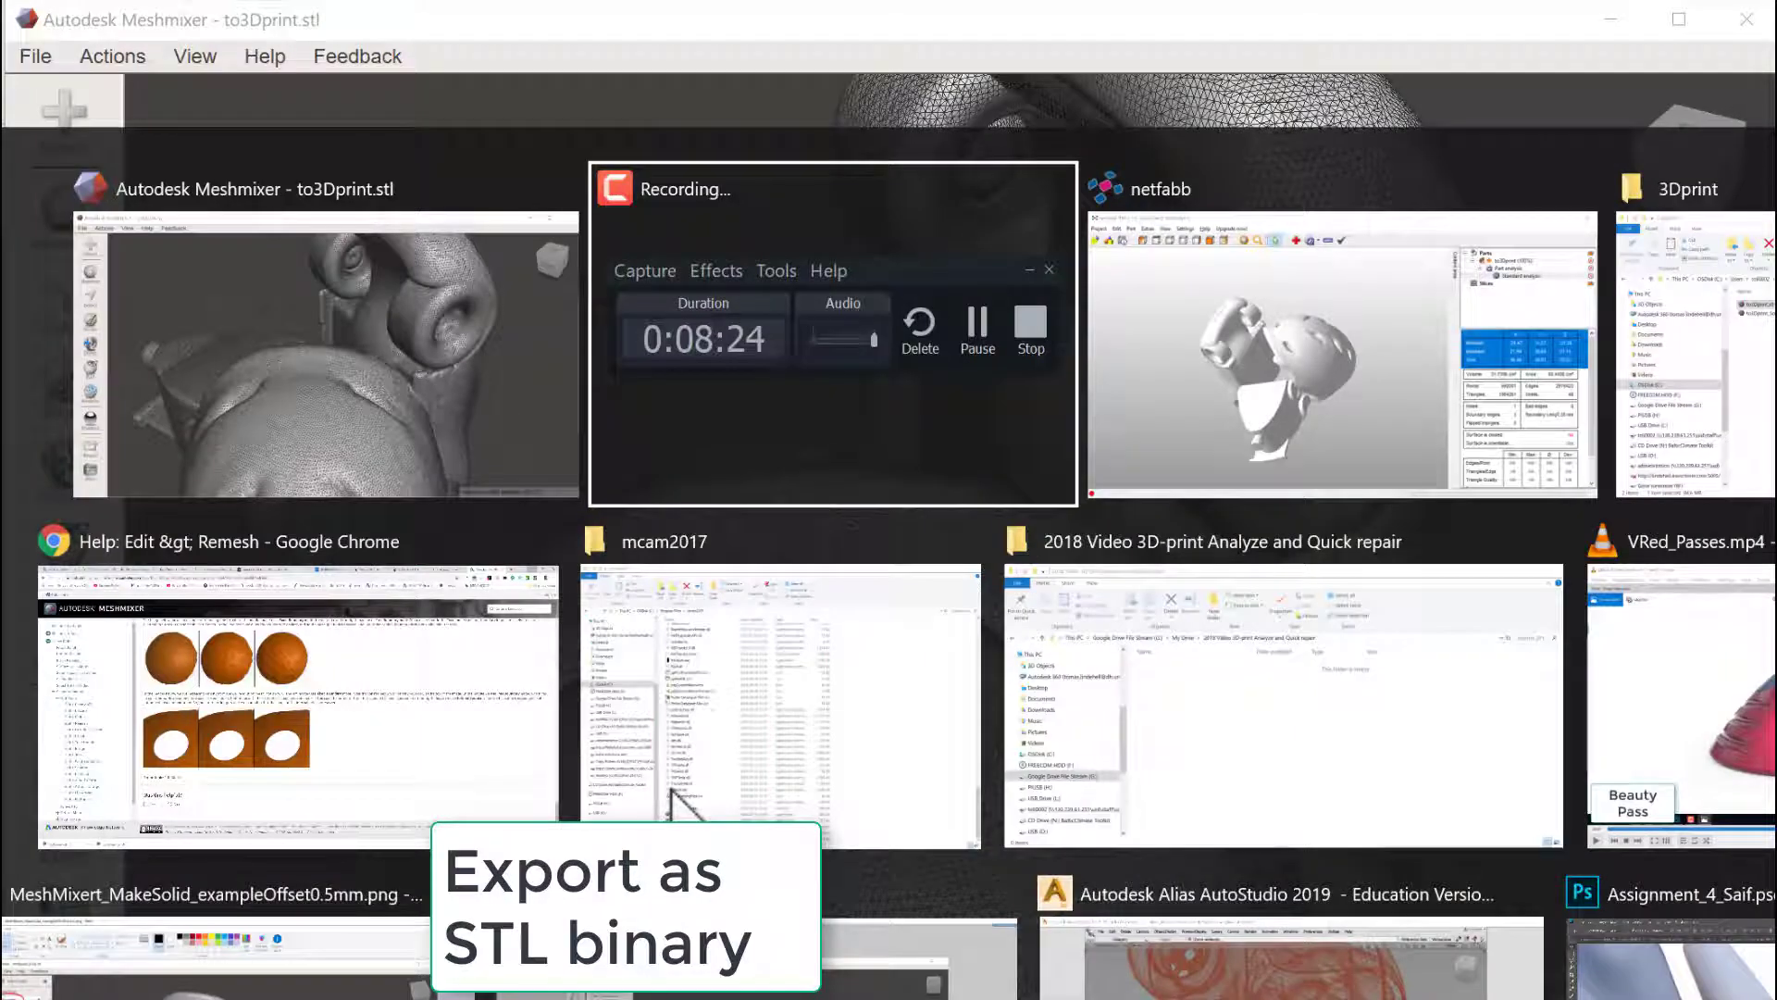
key("alt+Tab")
key("alt+Tab")
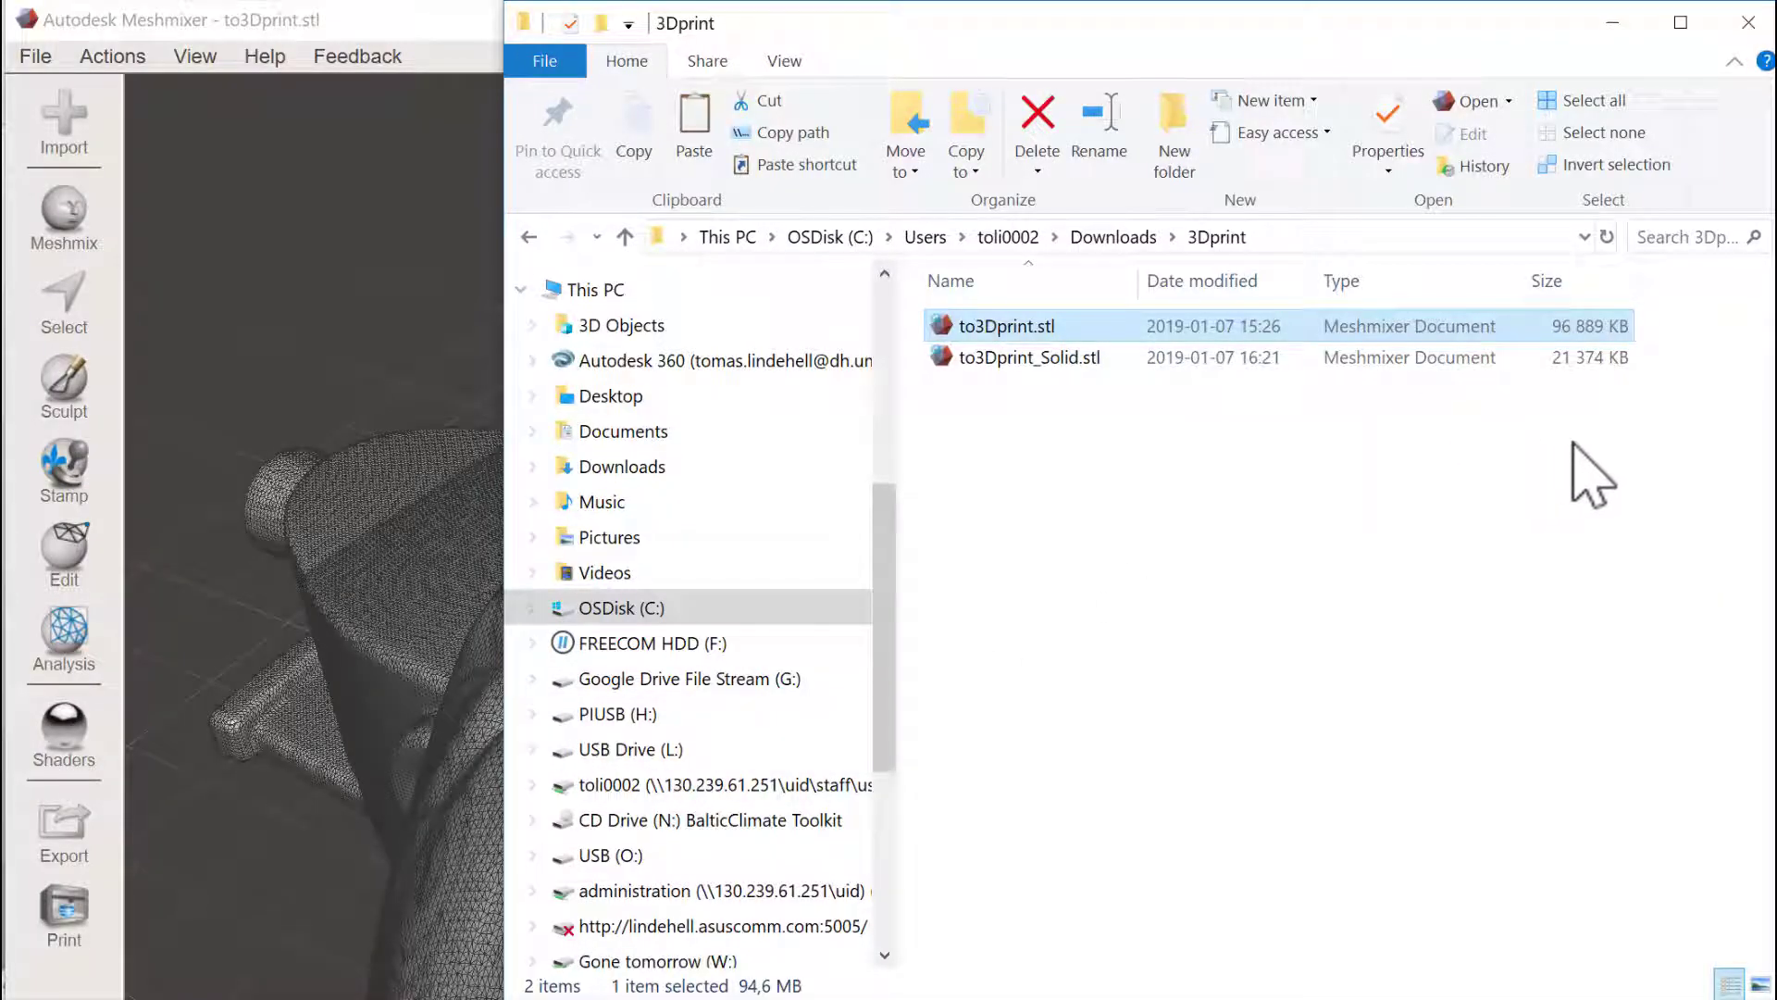
left_click(1507, 359)
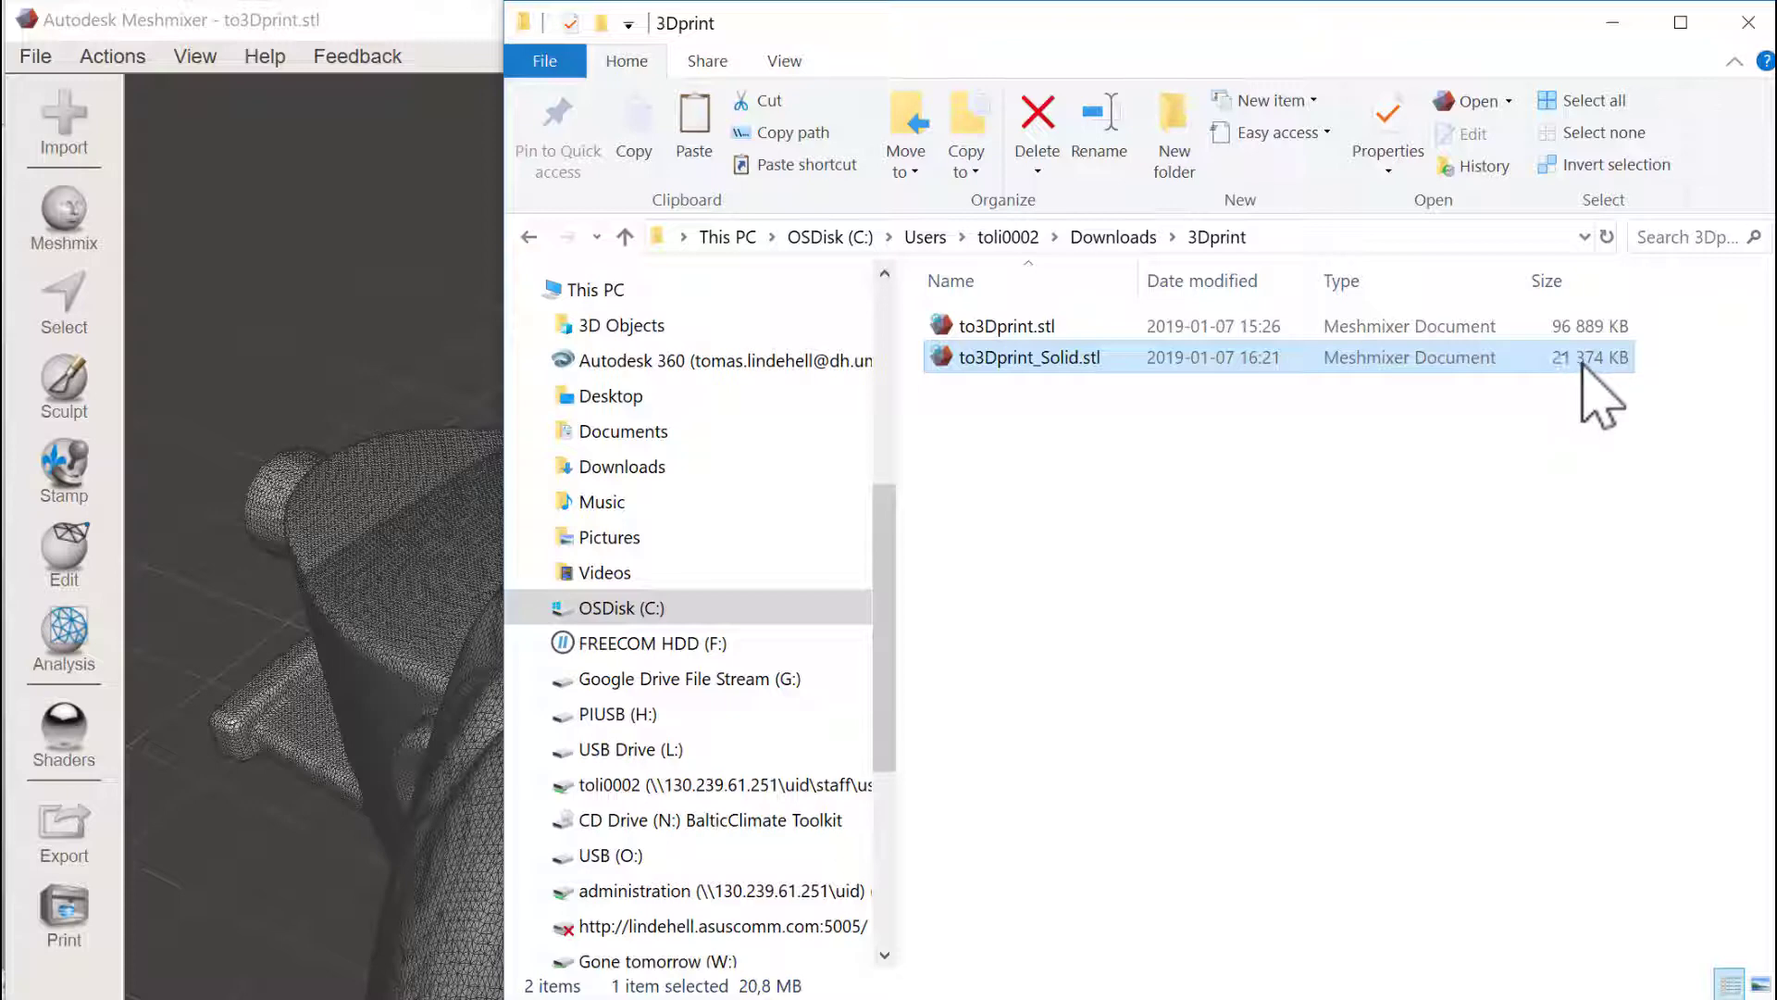
Back in Meshmixer, select the entire mesh with the Select tool and Ctrl+A.
left_click(483, 20)
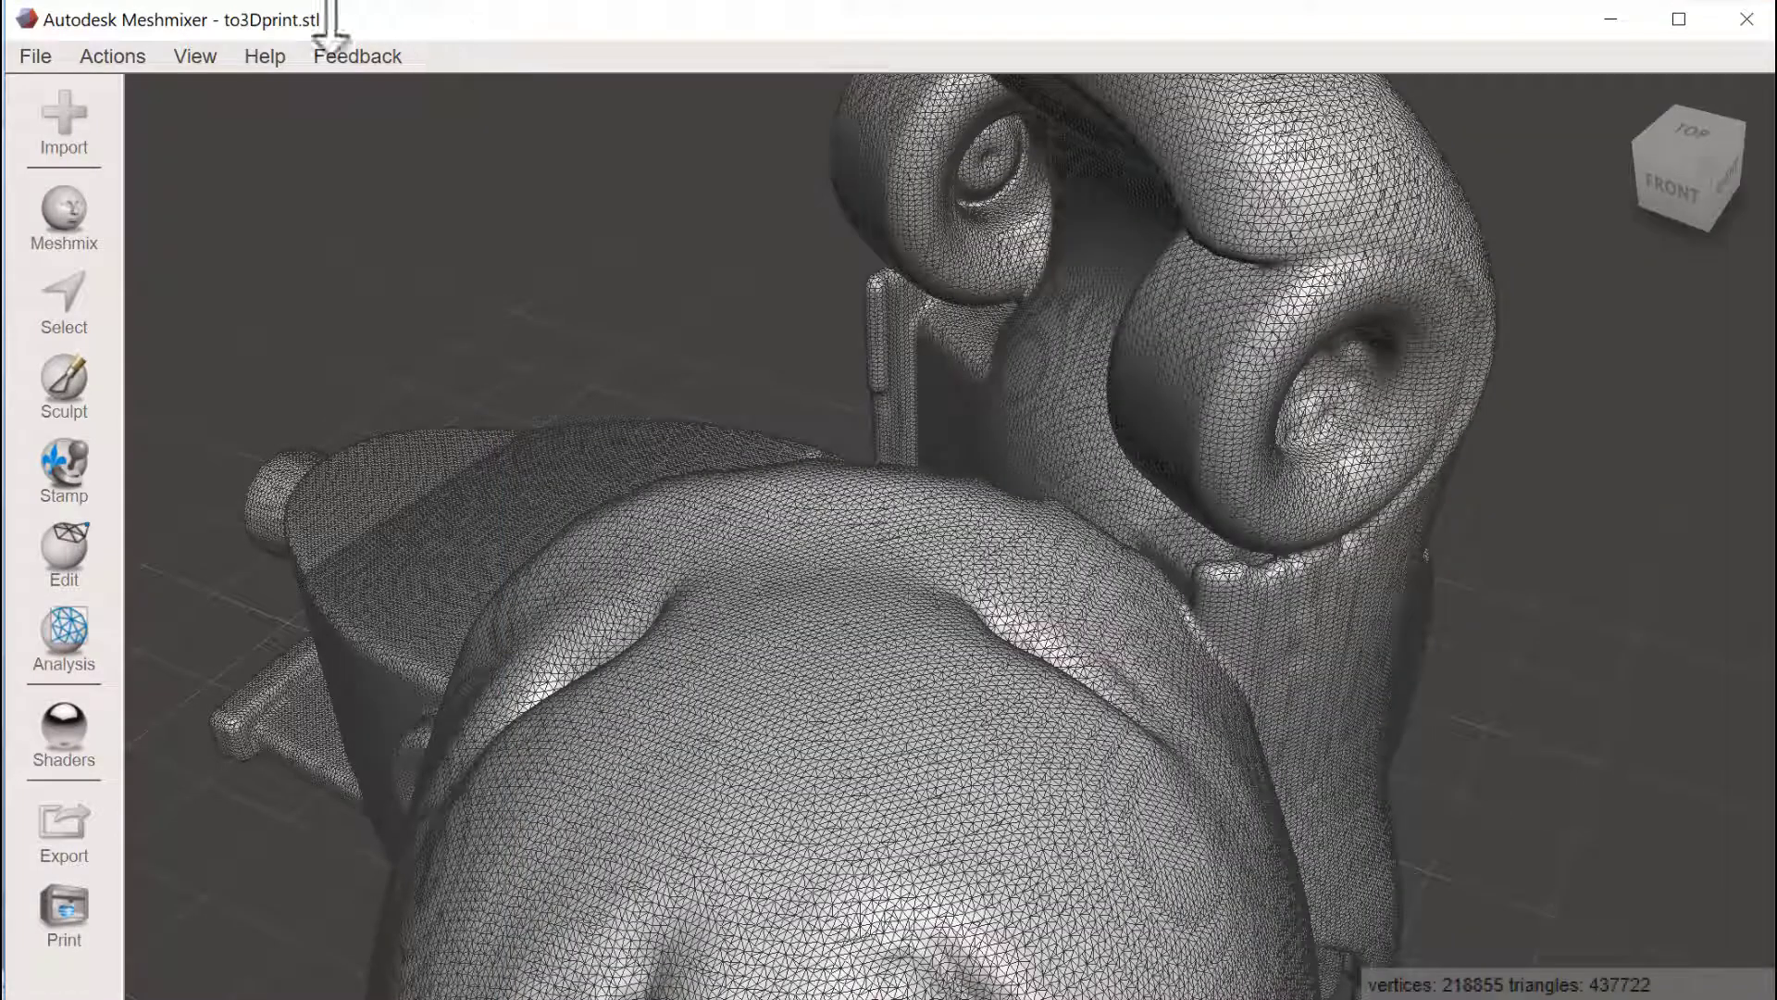
left_click(35, 57)
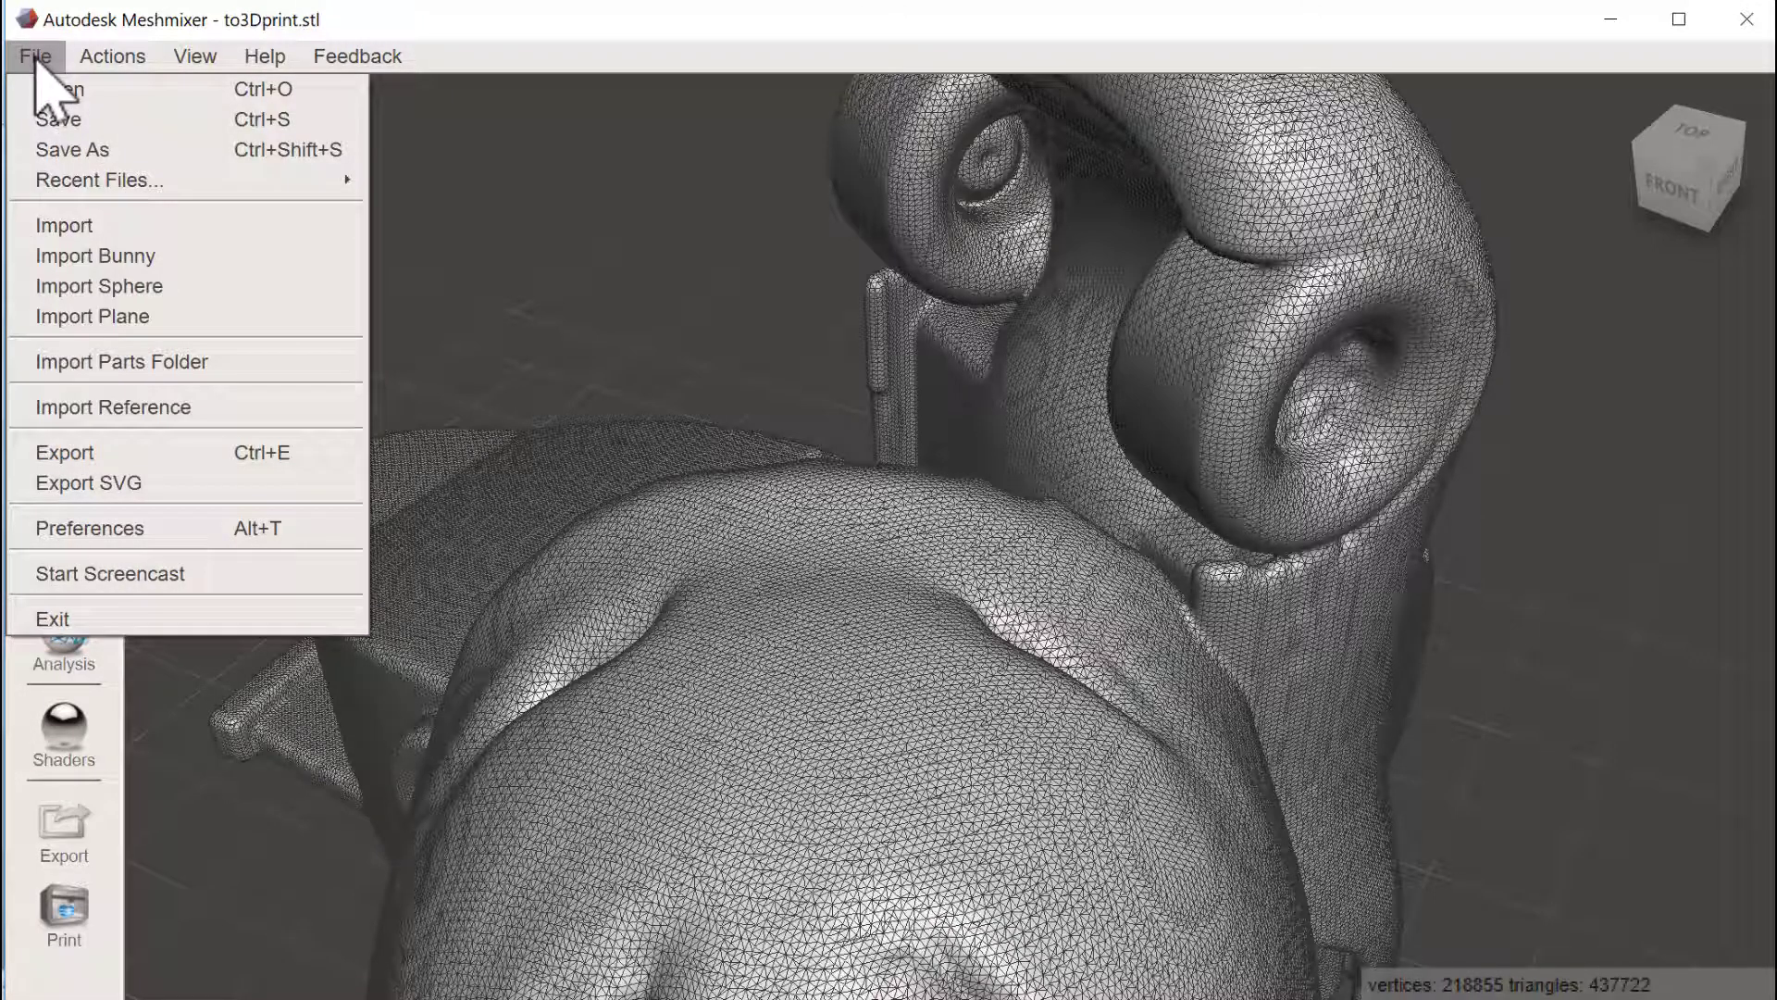
left_click(35, 55)
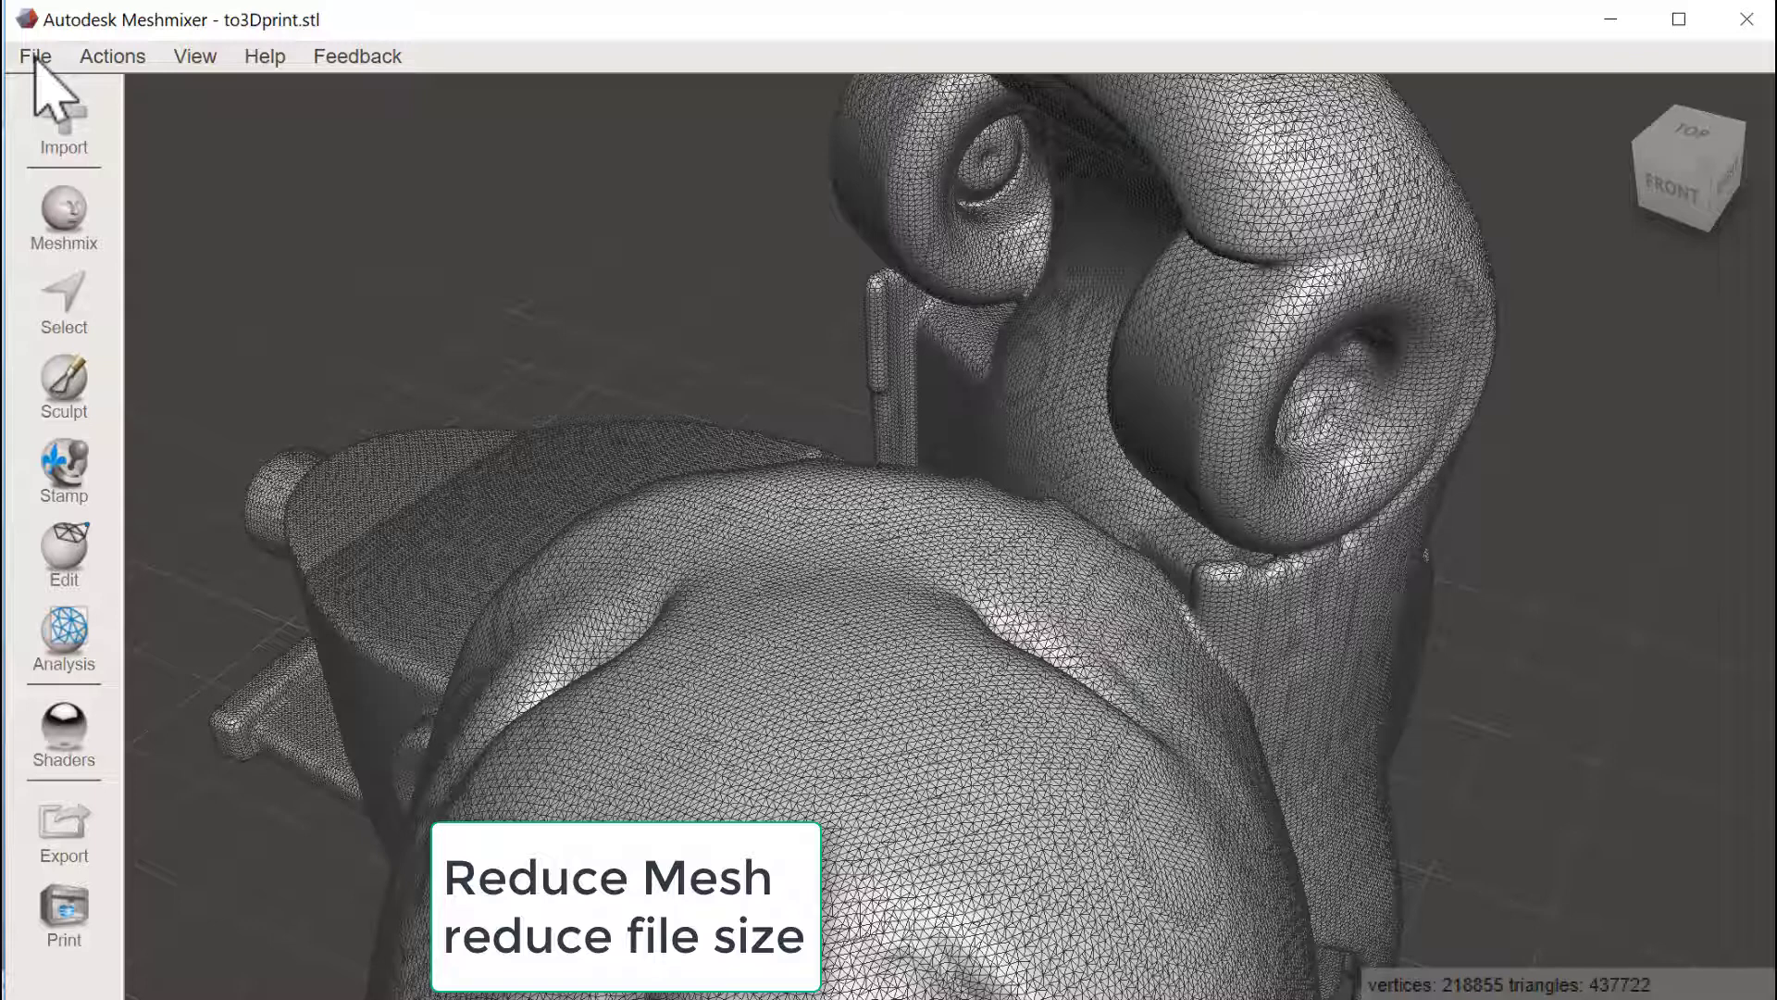
left_click(66, 305)
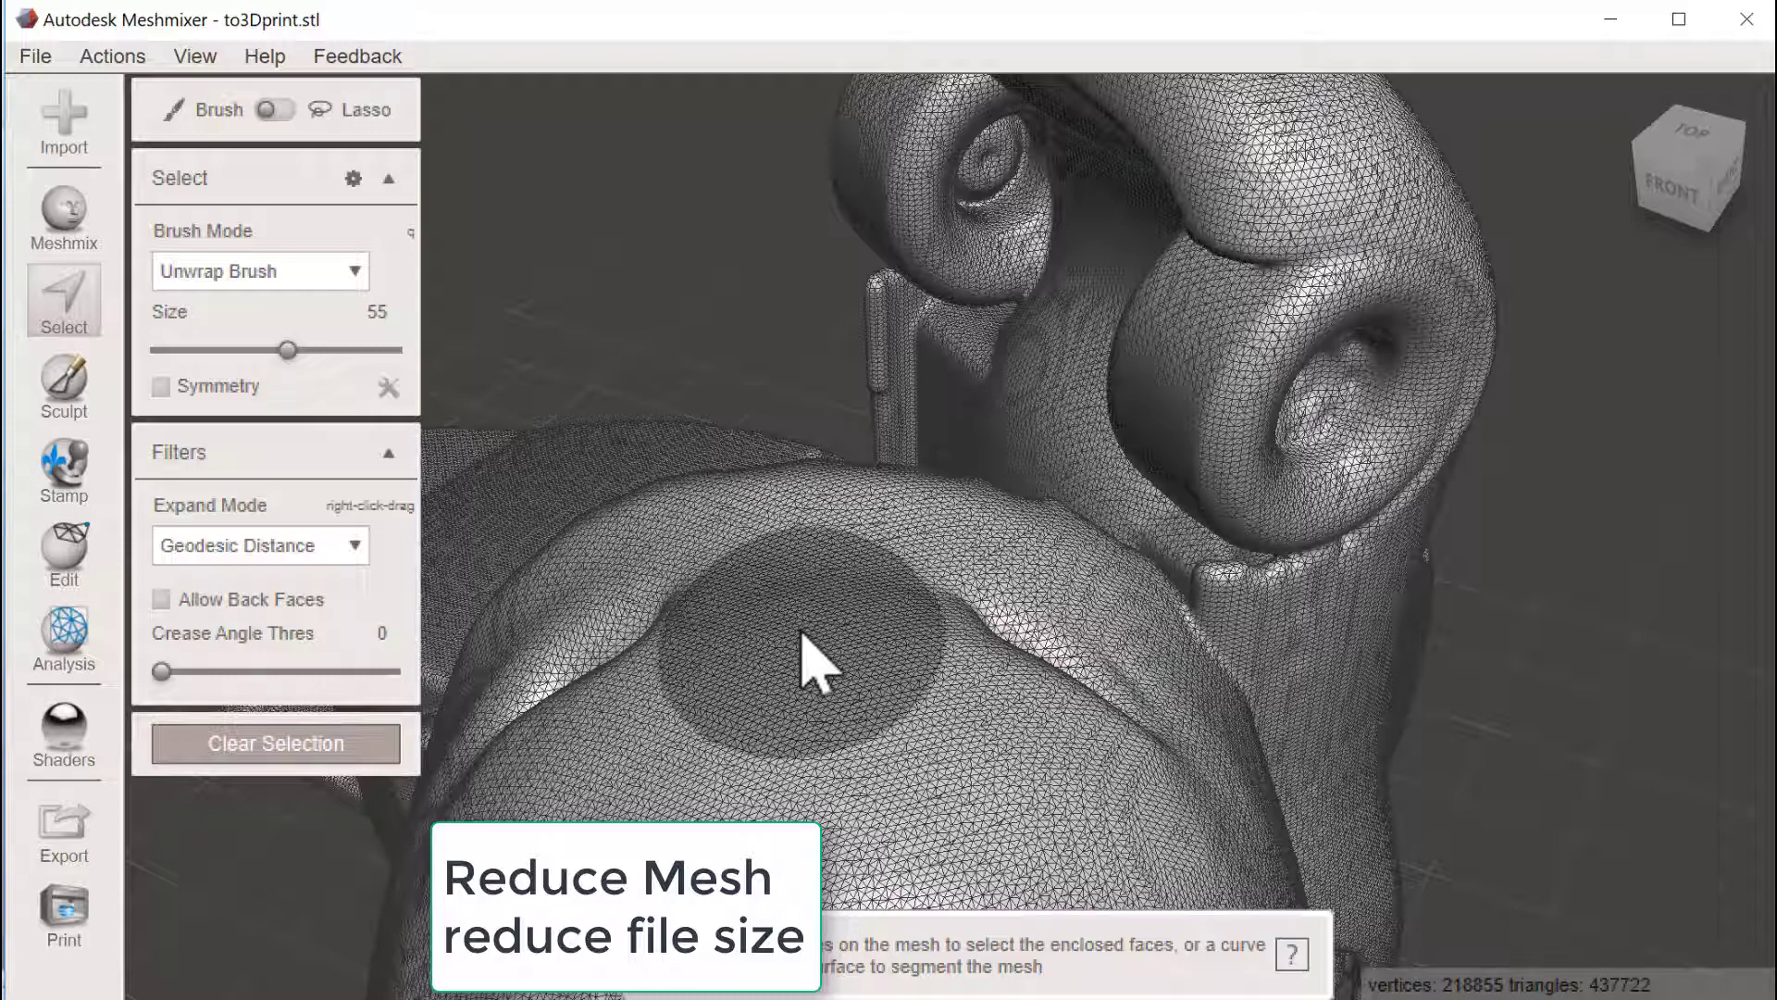
key("ctrl+a")
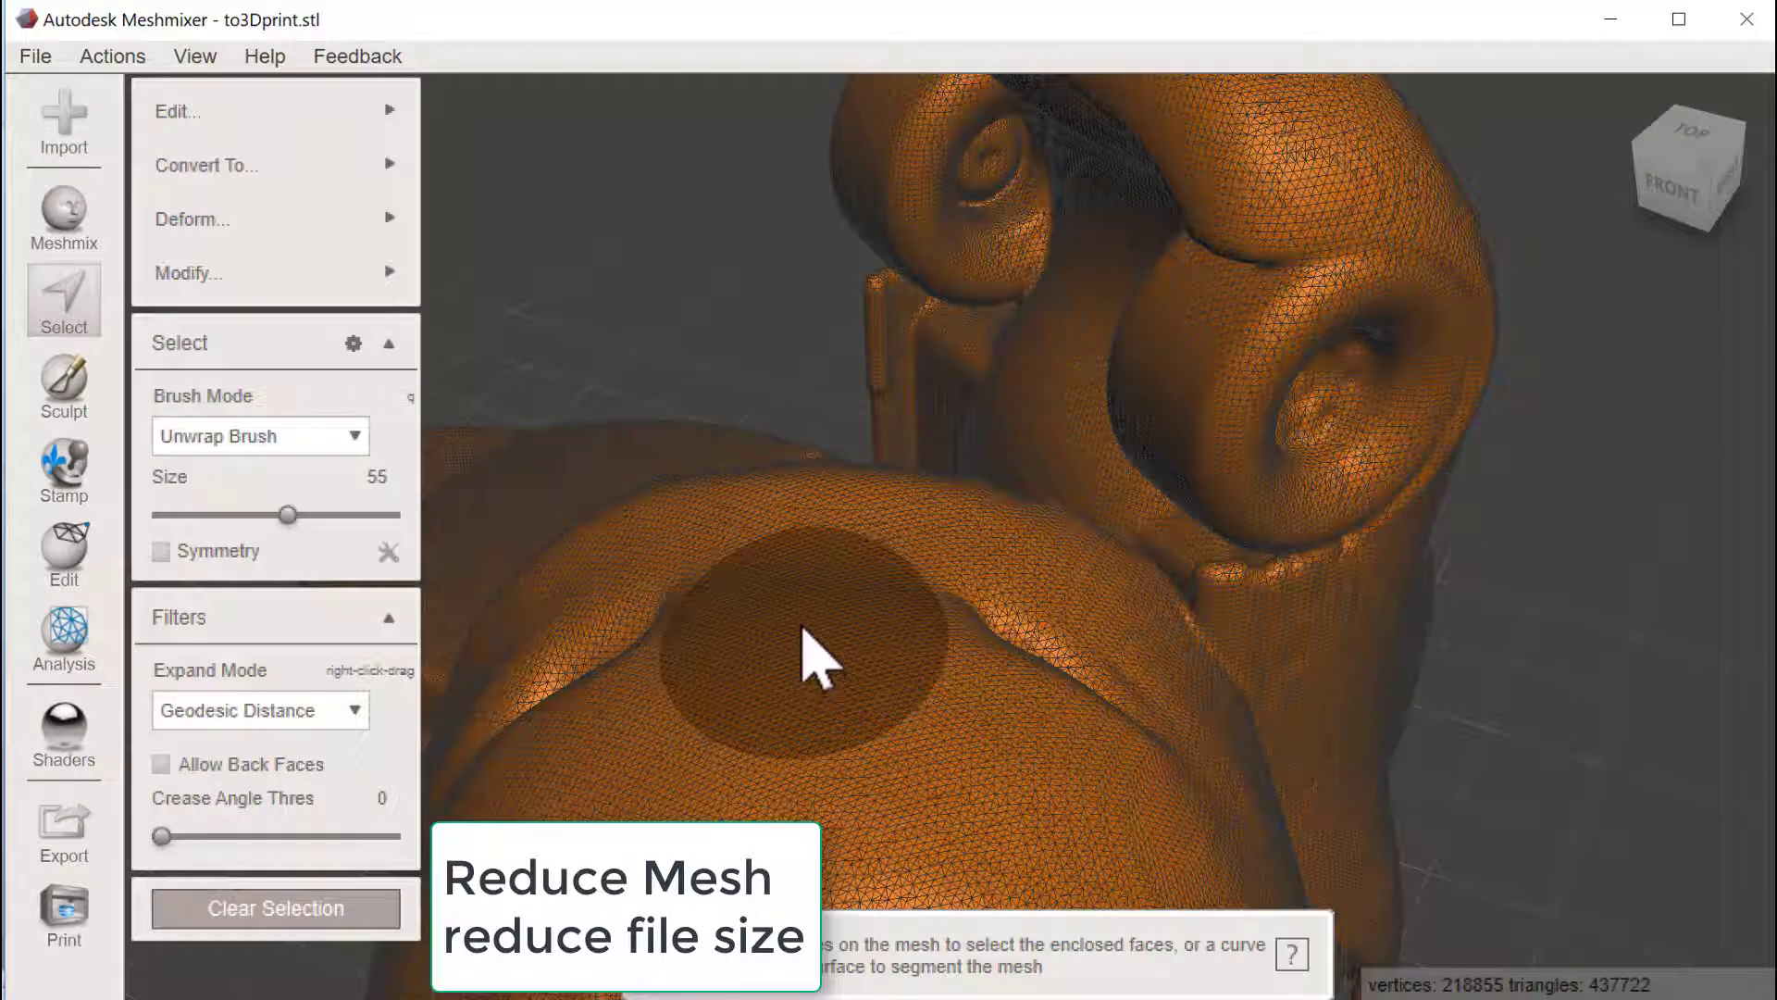
mouse_move(375, 275)
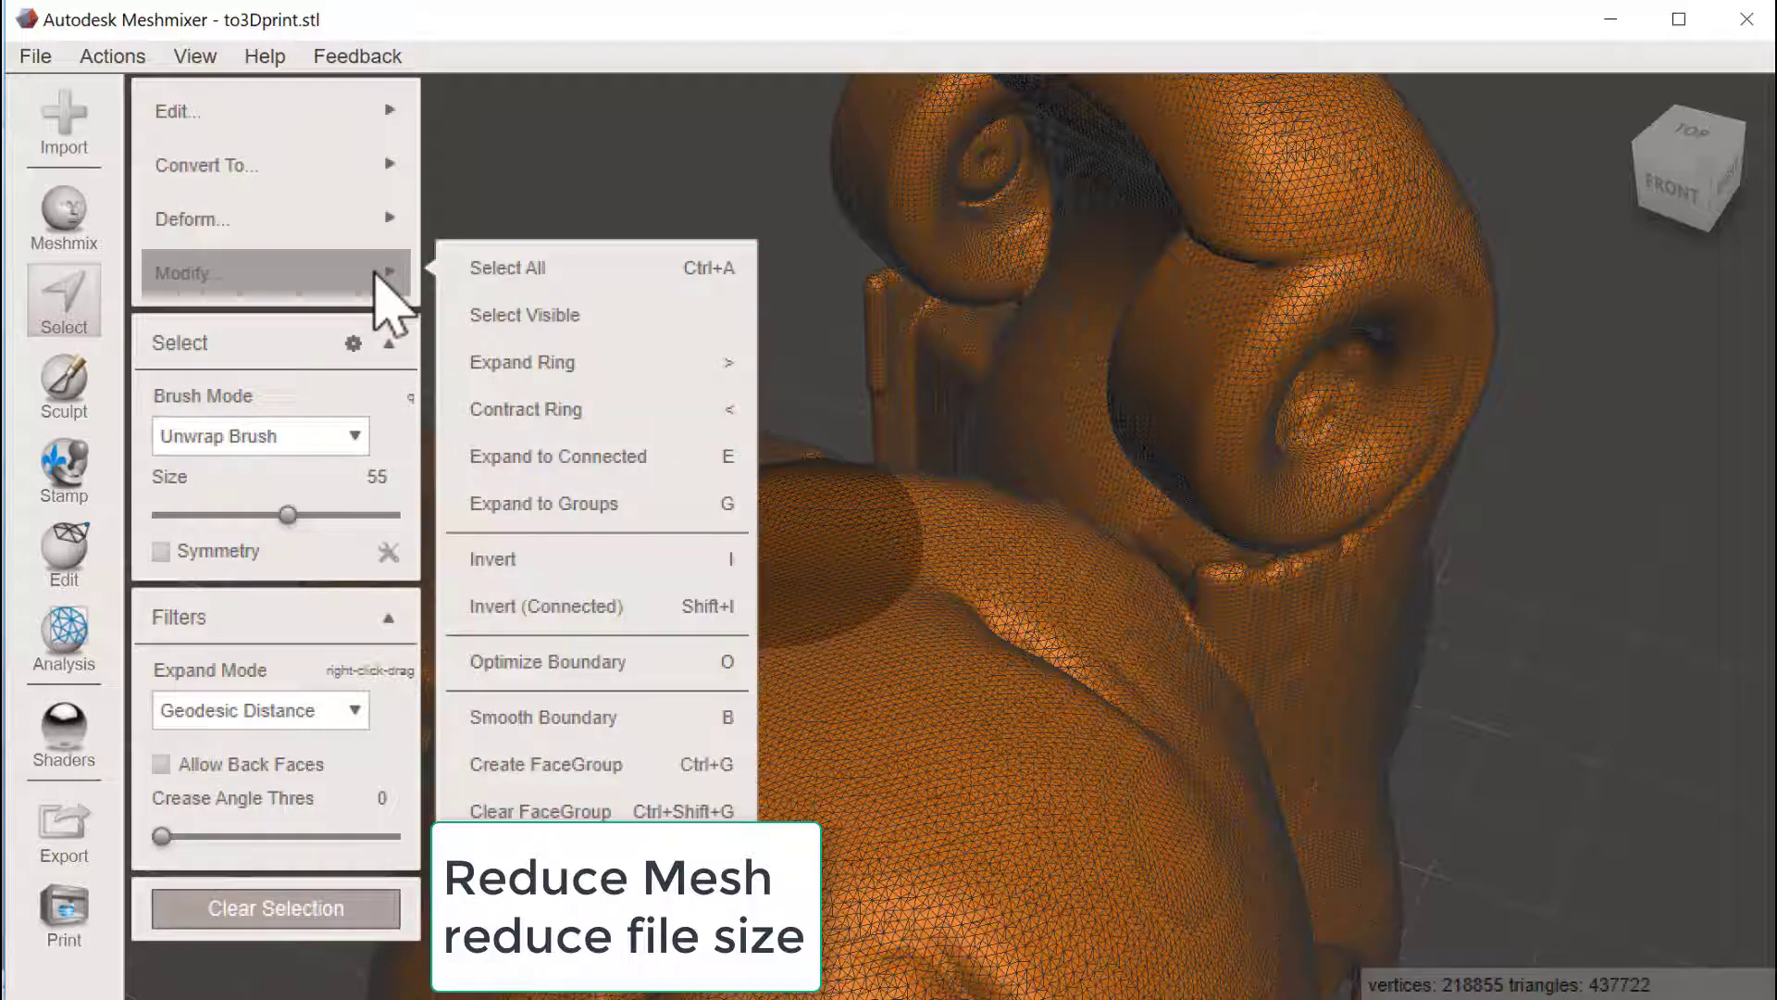
mouse_move(373, 106)
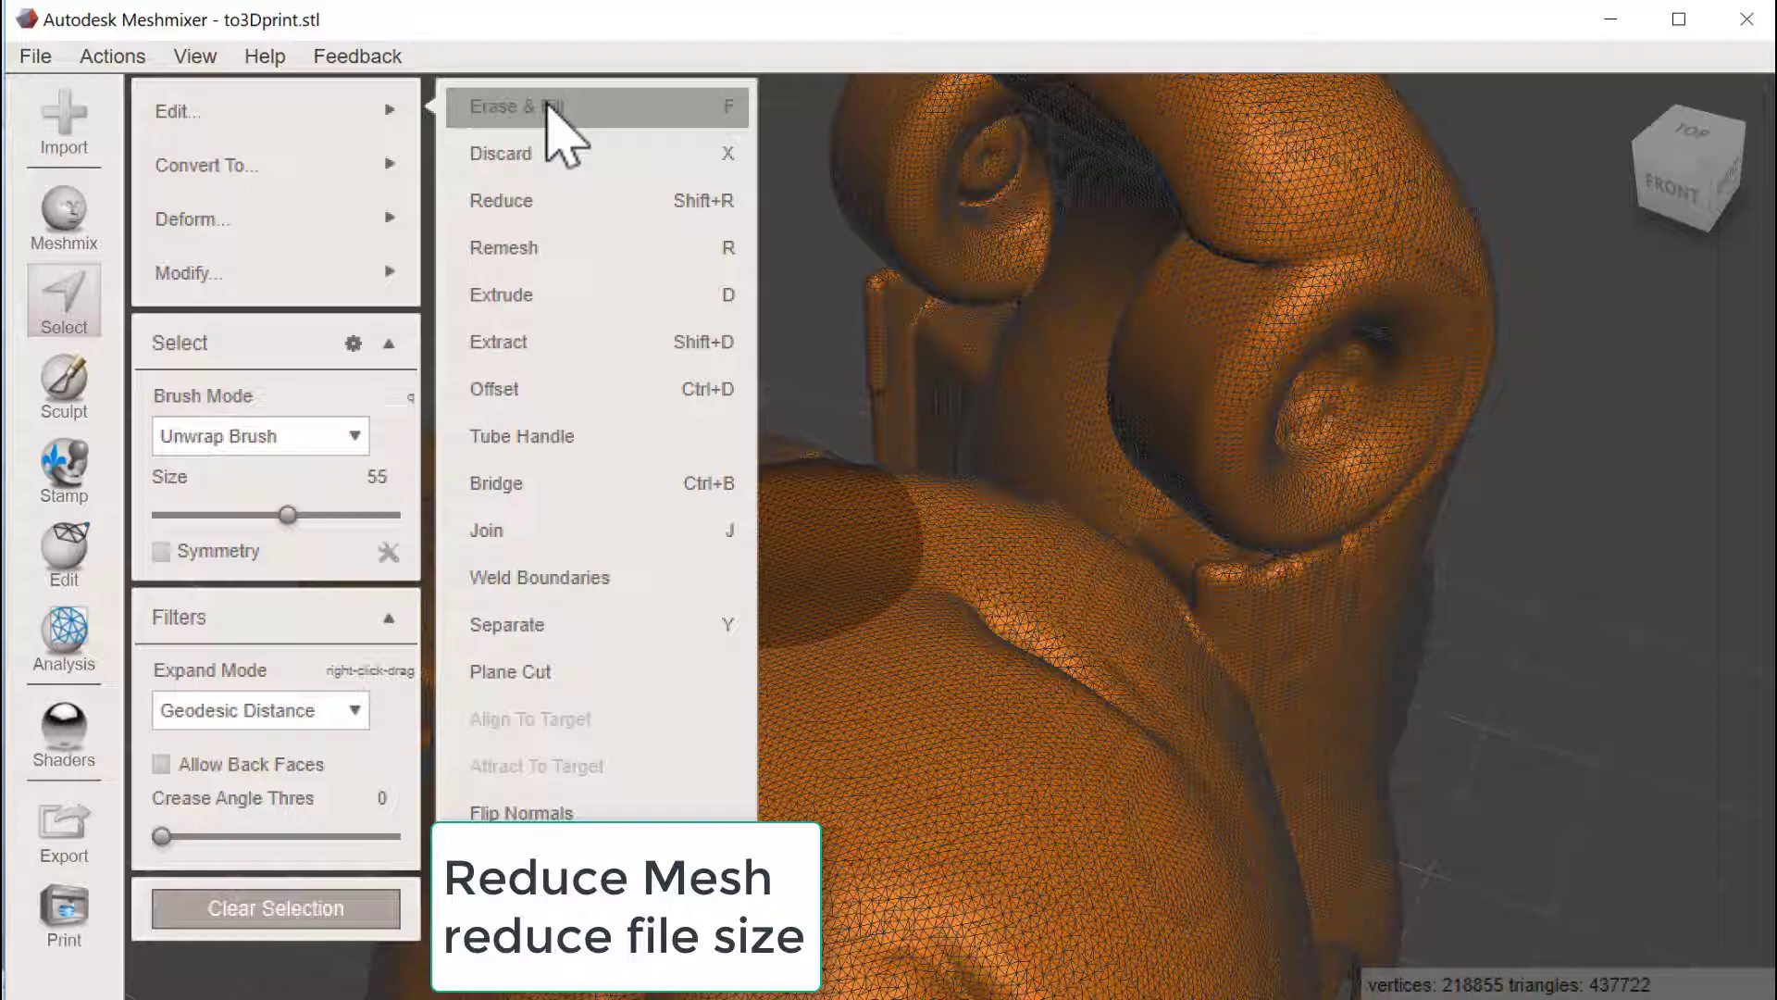
Apply a 50% Shape Preserving Reduce, cutting the mesh from 437722 to 218860 triangles.
left_click(561, 201)
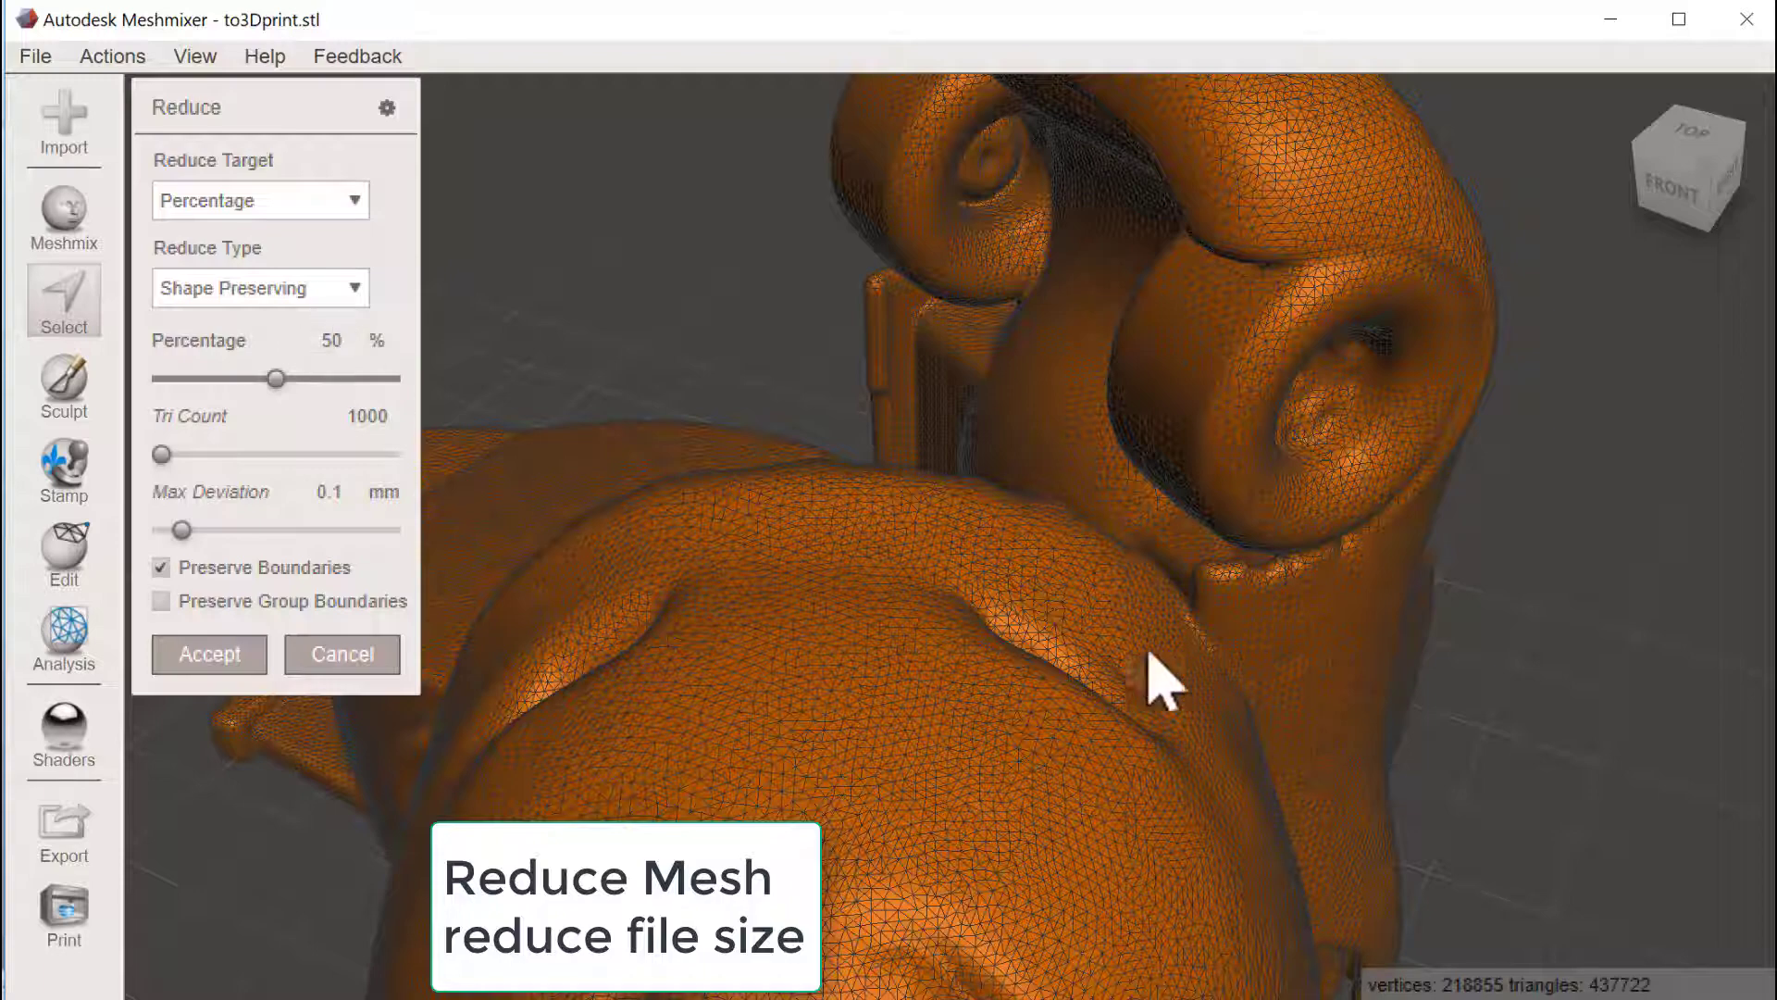
right_click_drag(1194, 680, 1000, 639)
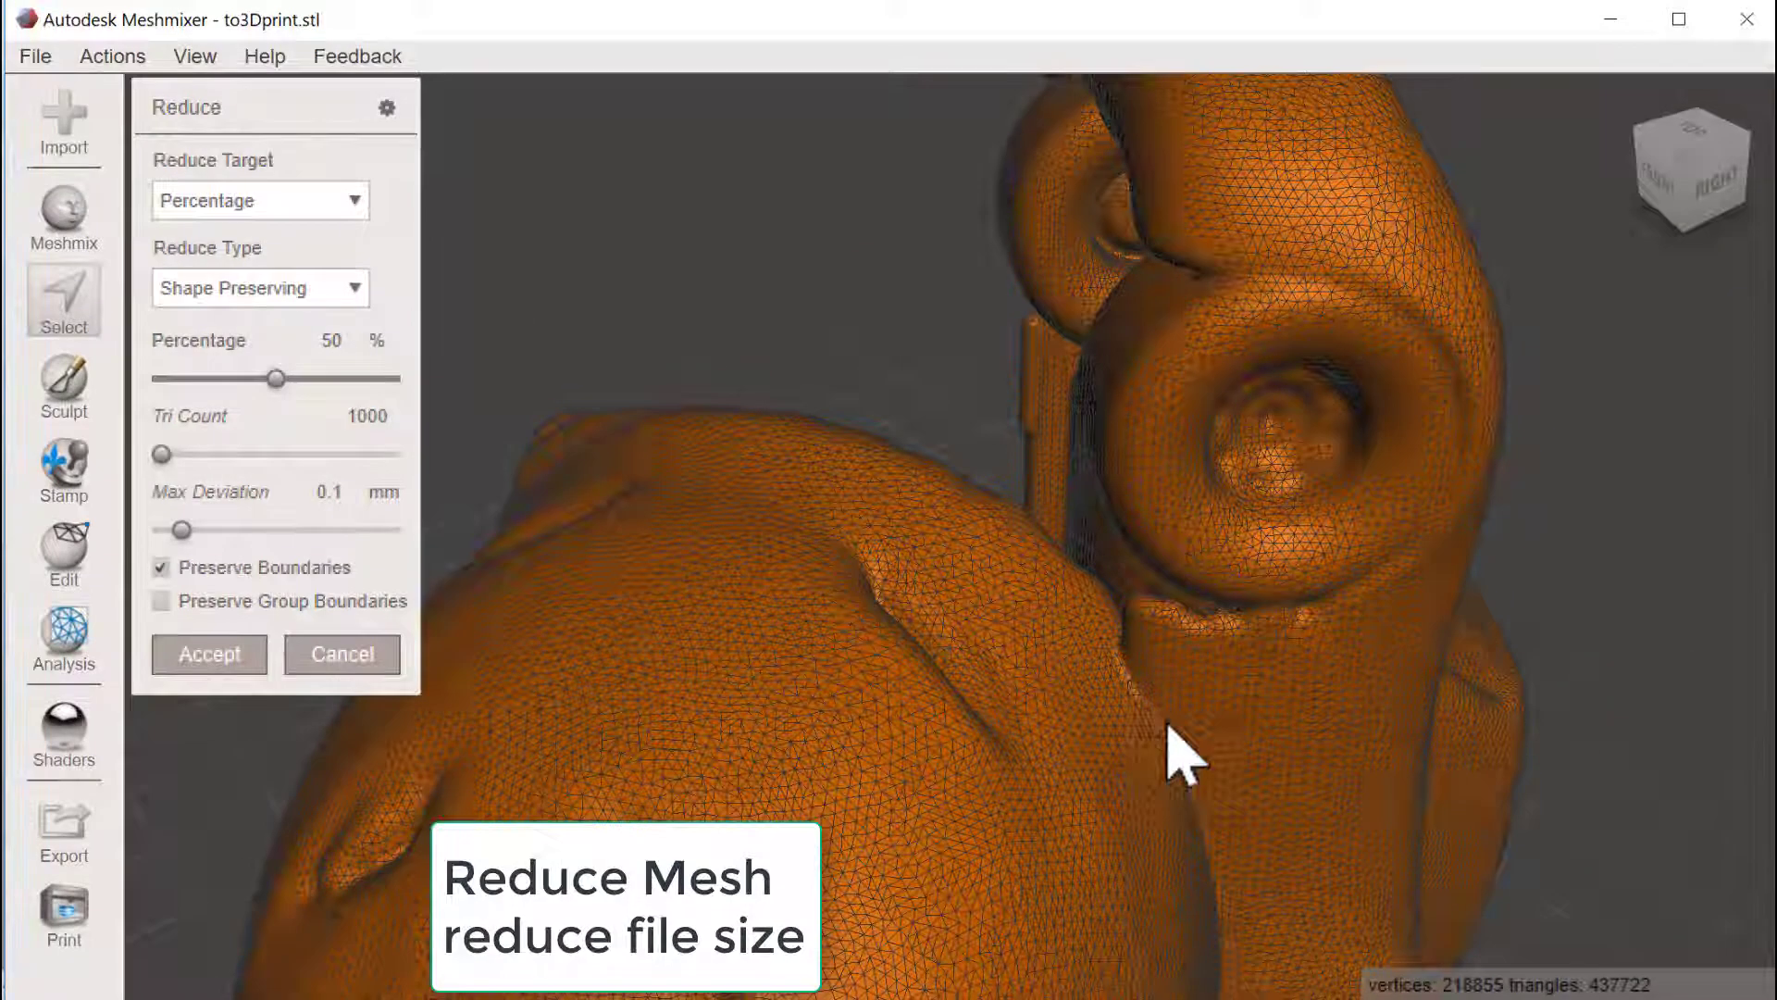
right_click_drag(1174, 746, 1316, 733)
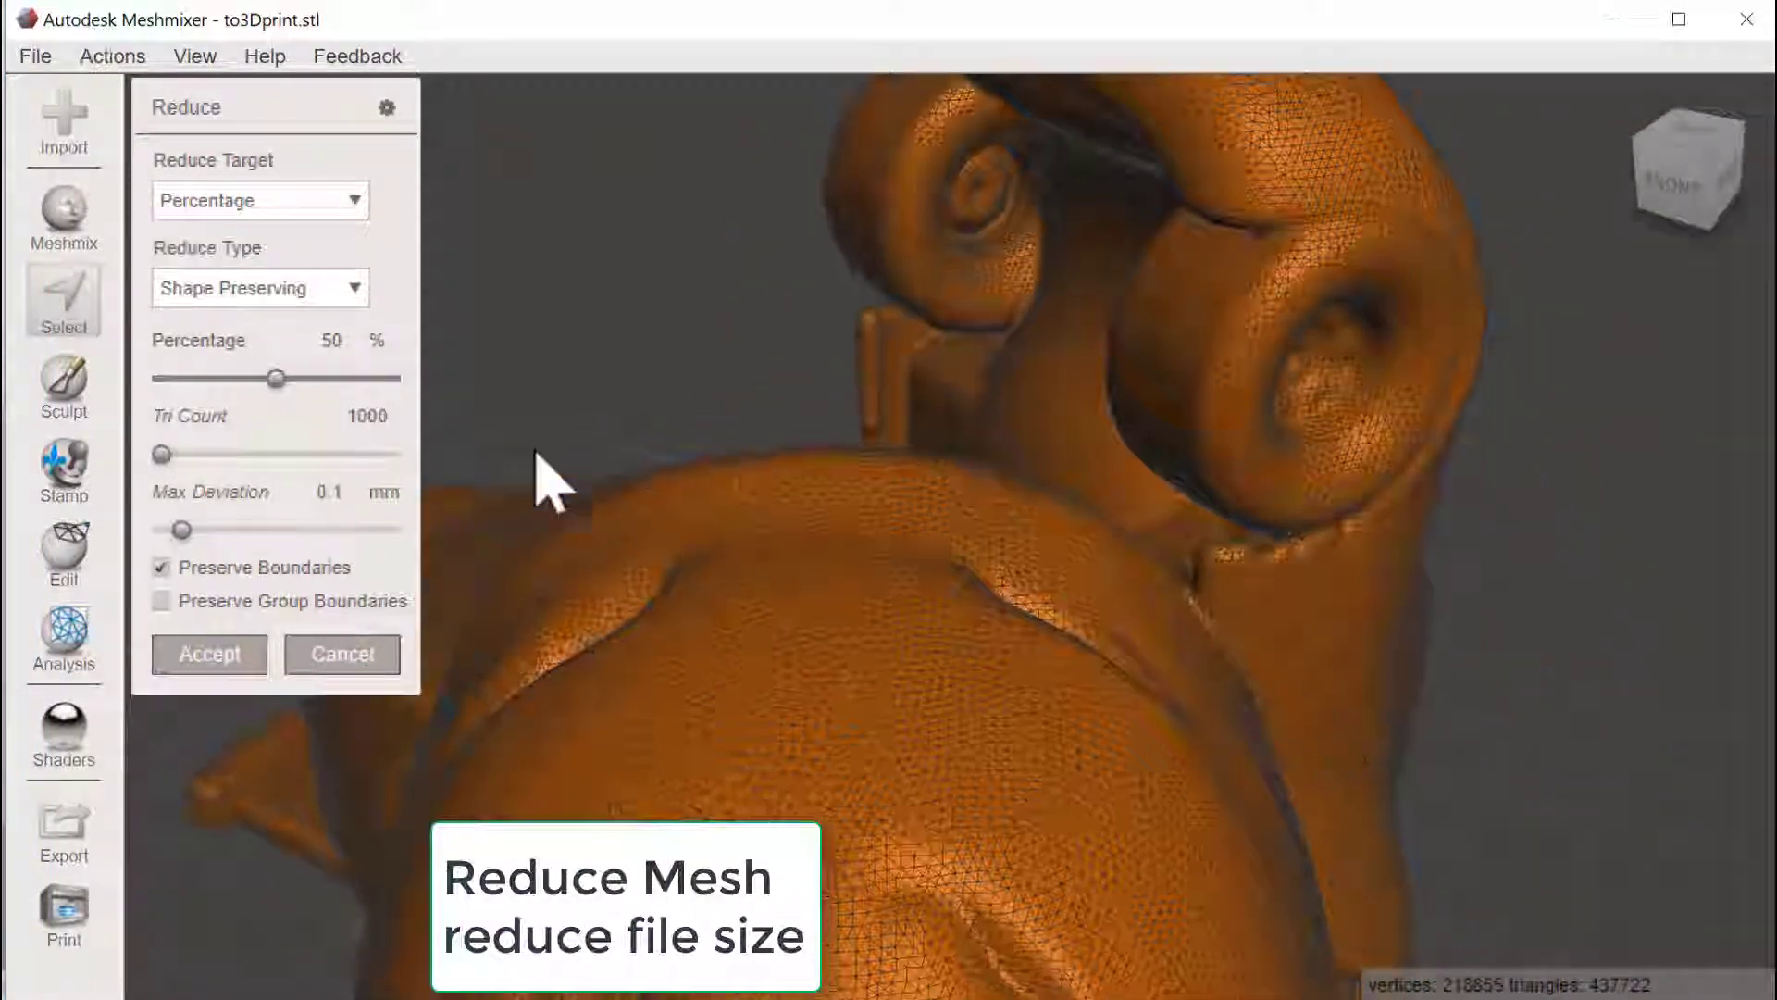
left_click(245, 656)
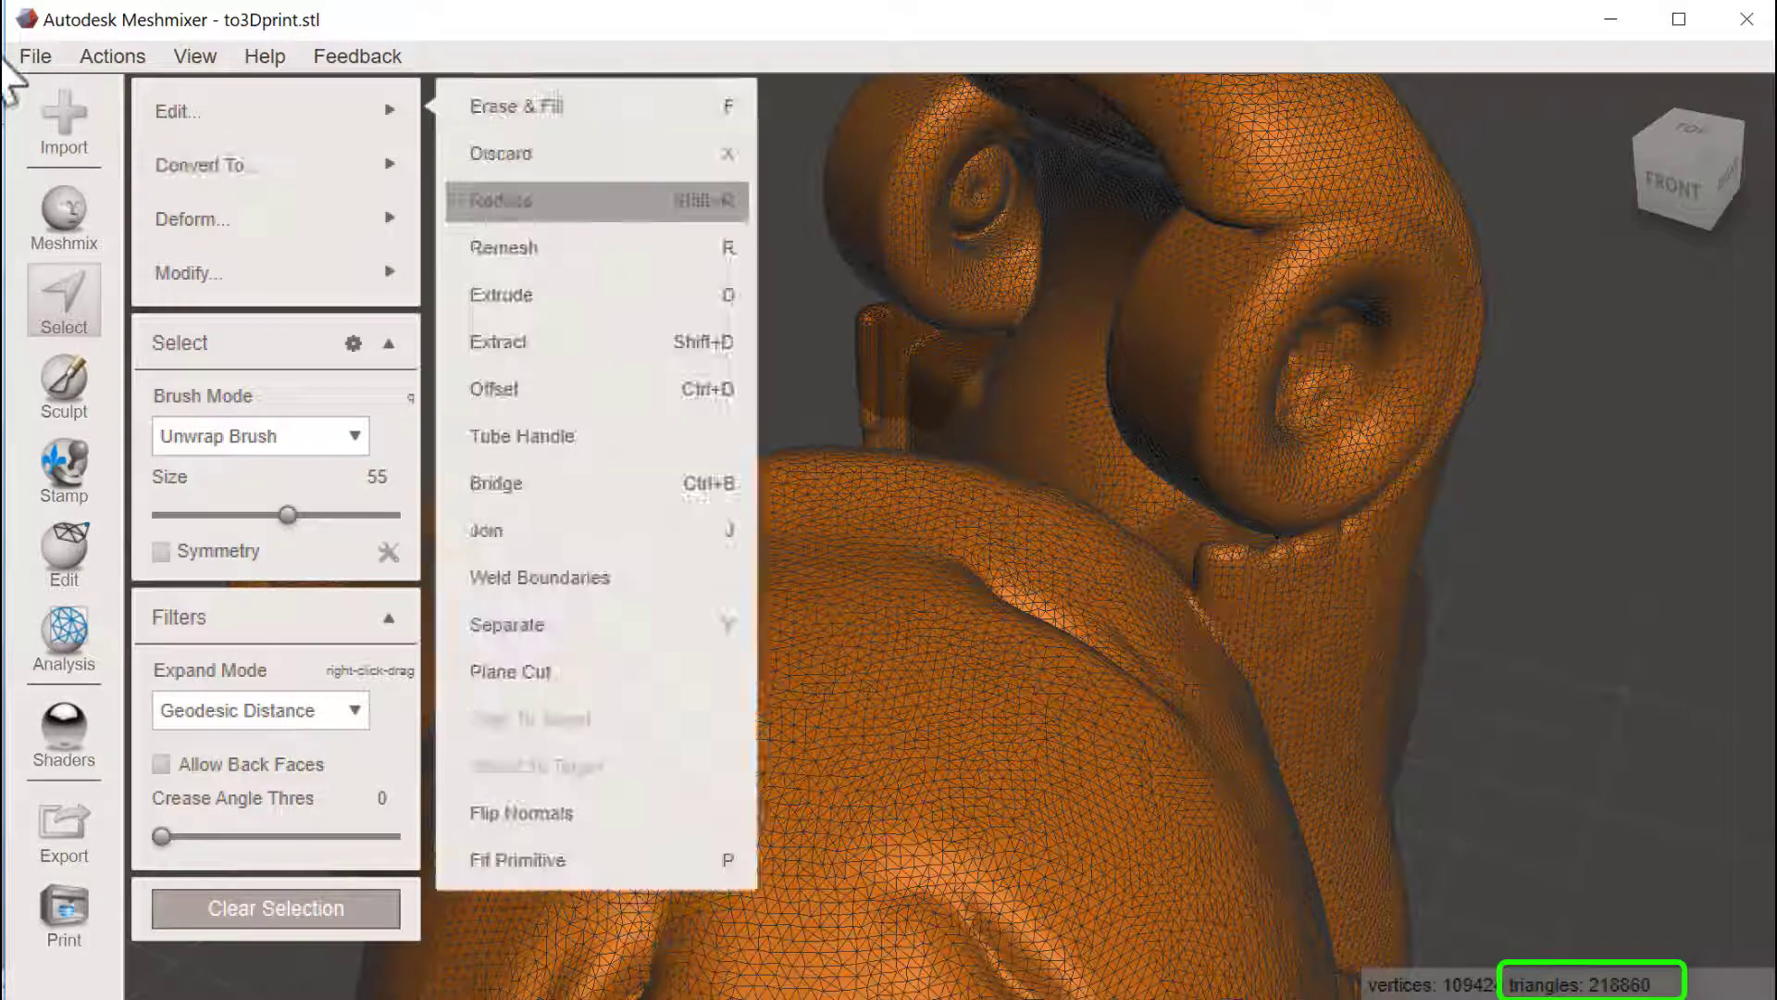
Export the reduced mesh as STL Binary to3Dprint_Solid2.stl, adding 2 to the to3Dprint_Solid name.
left_click(37, 57)
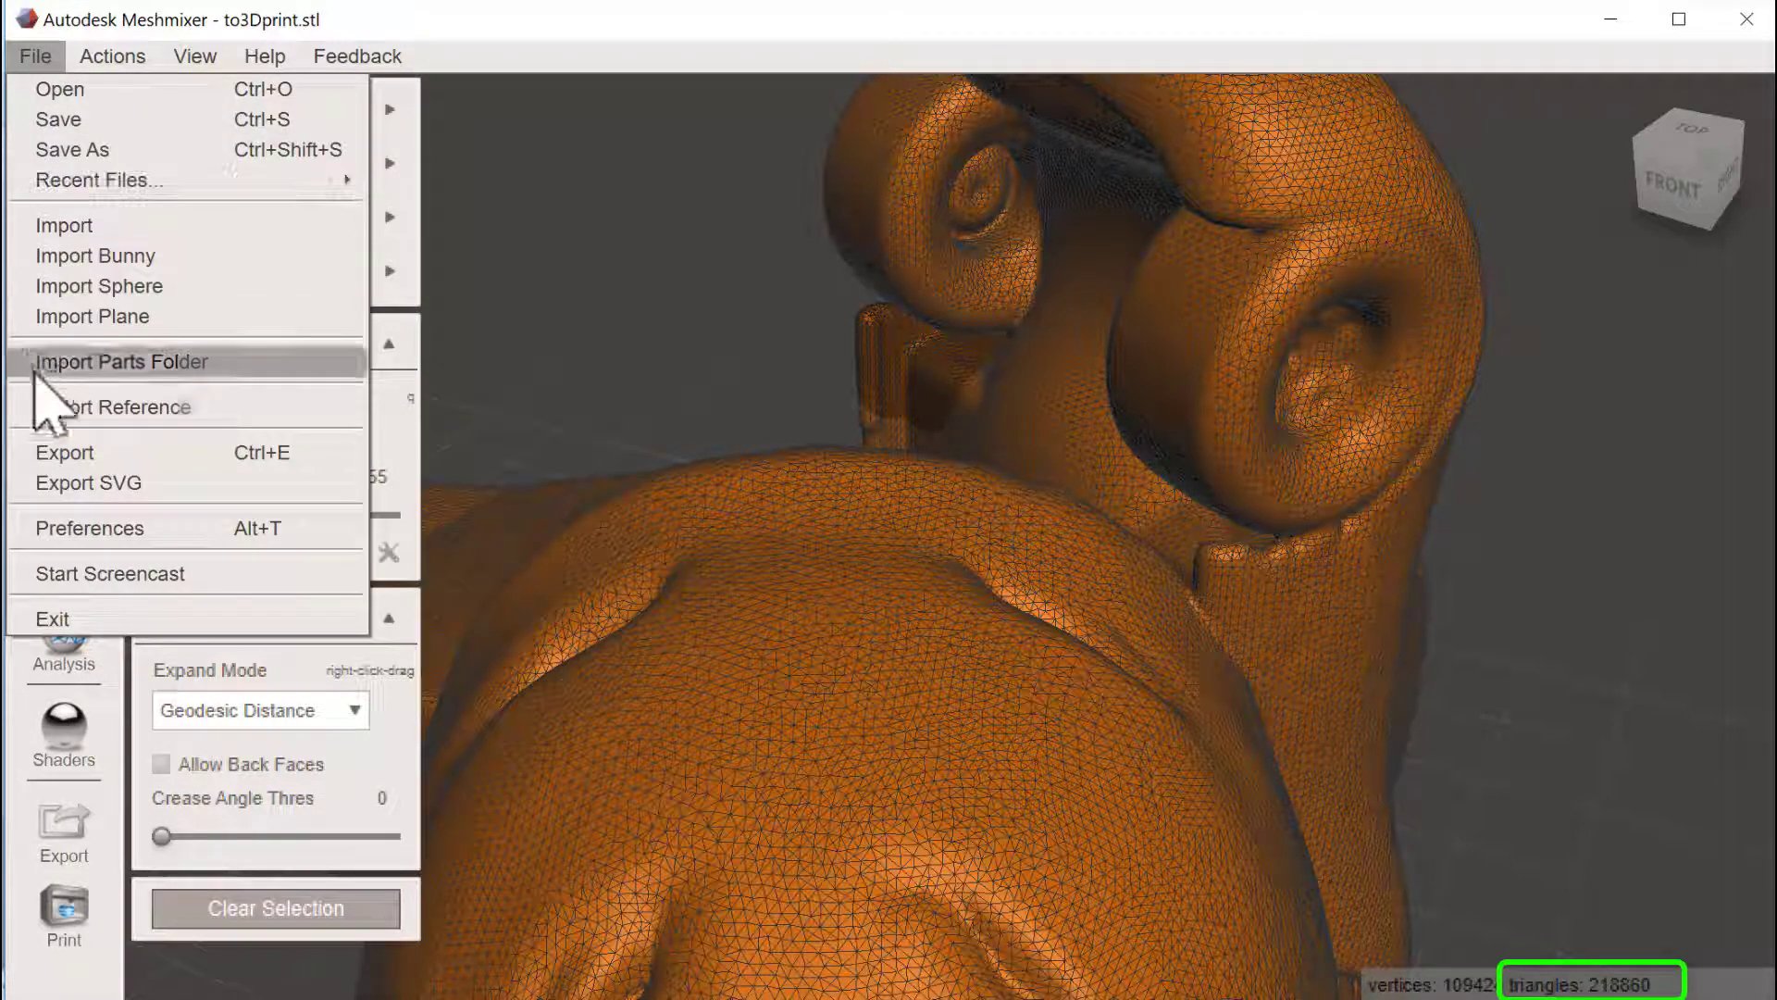
left_click(66, 451)
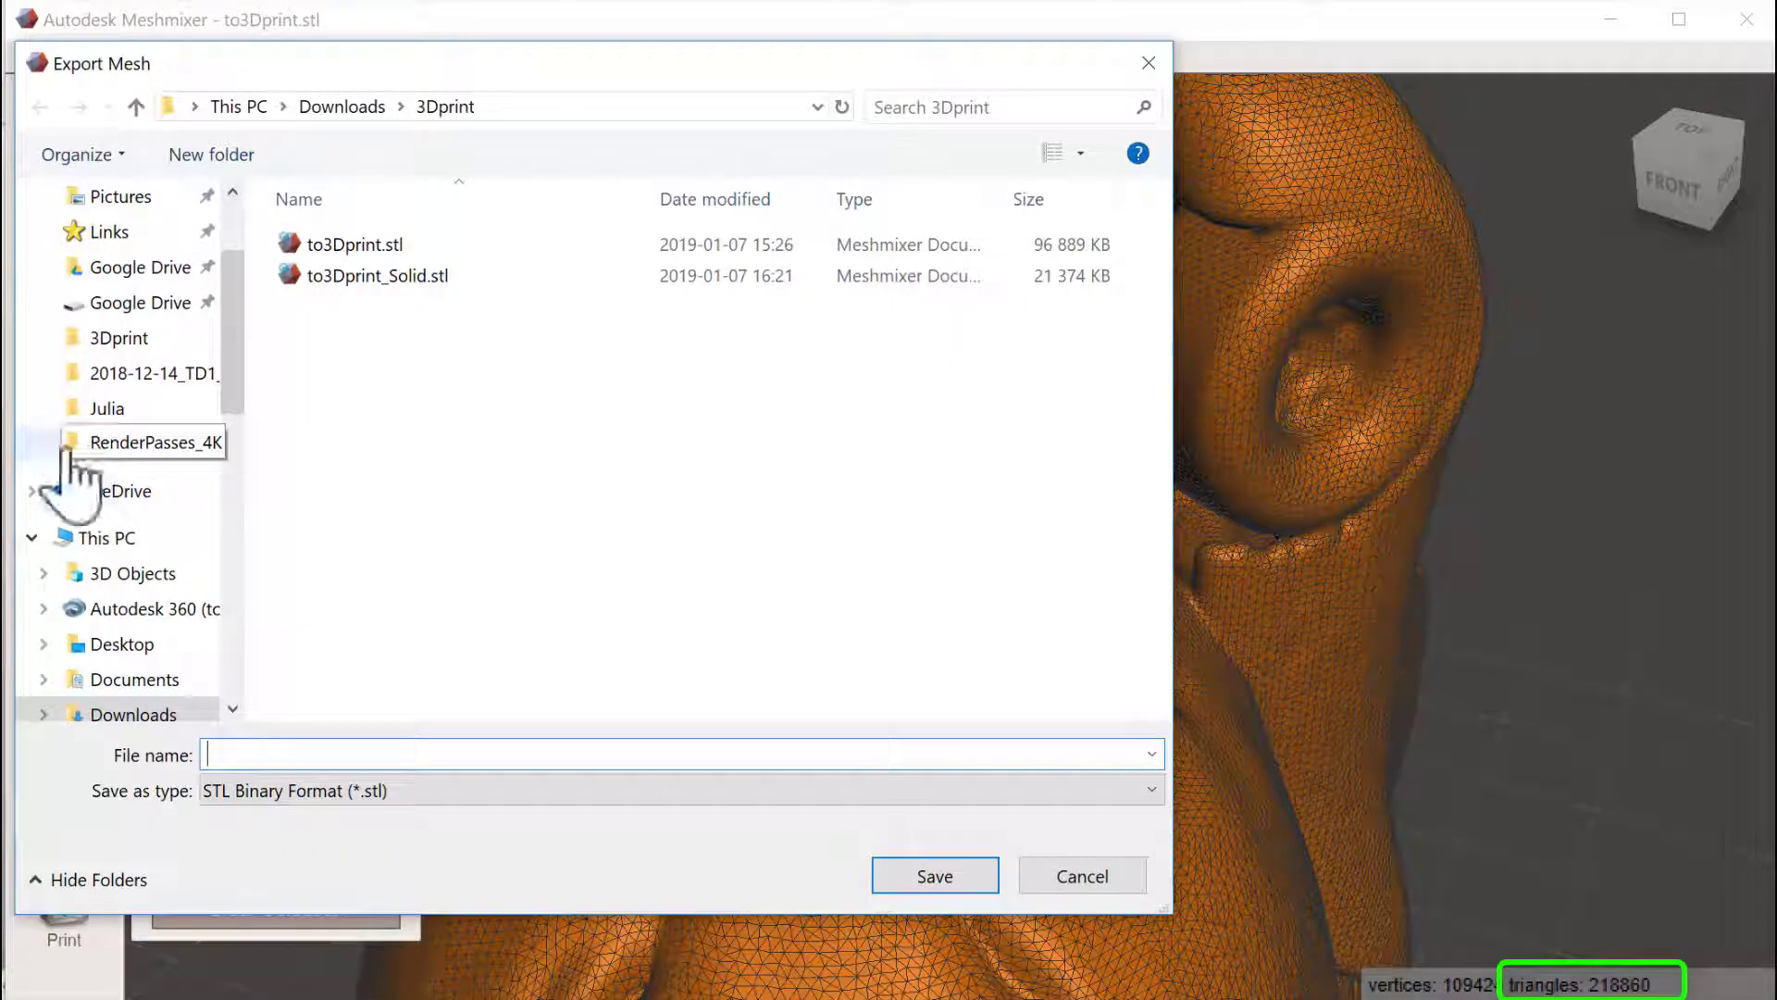
left_click(401, 277)
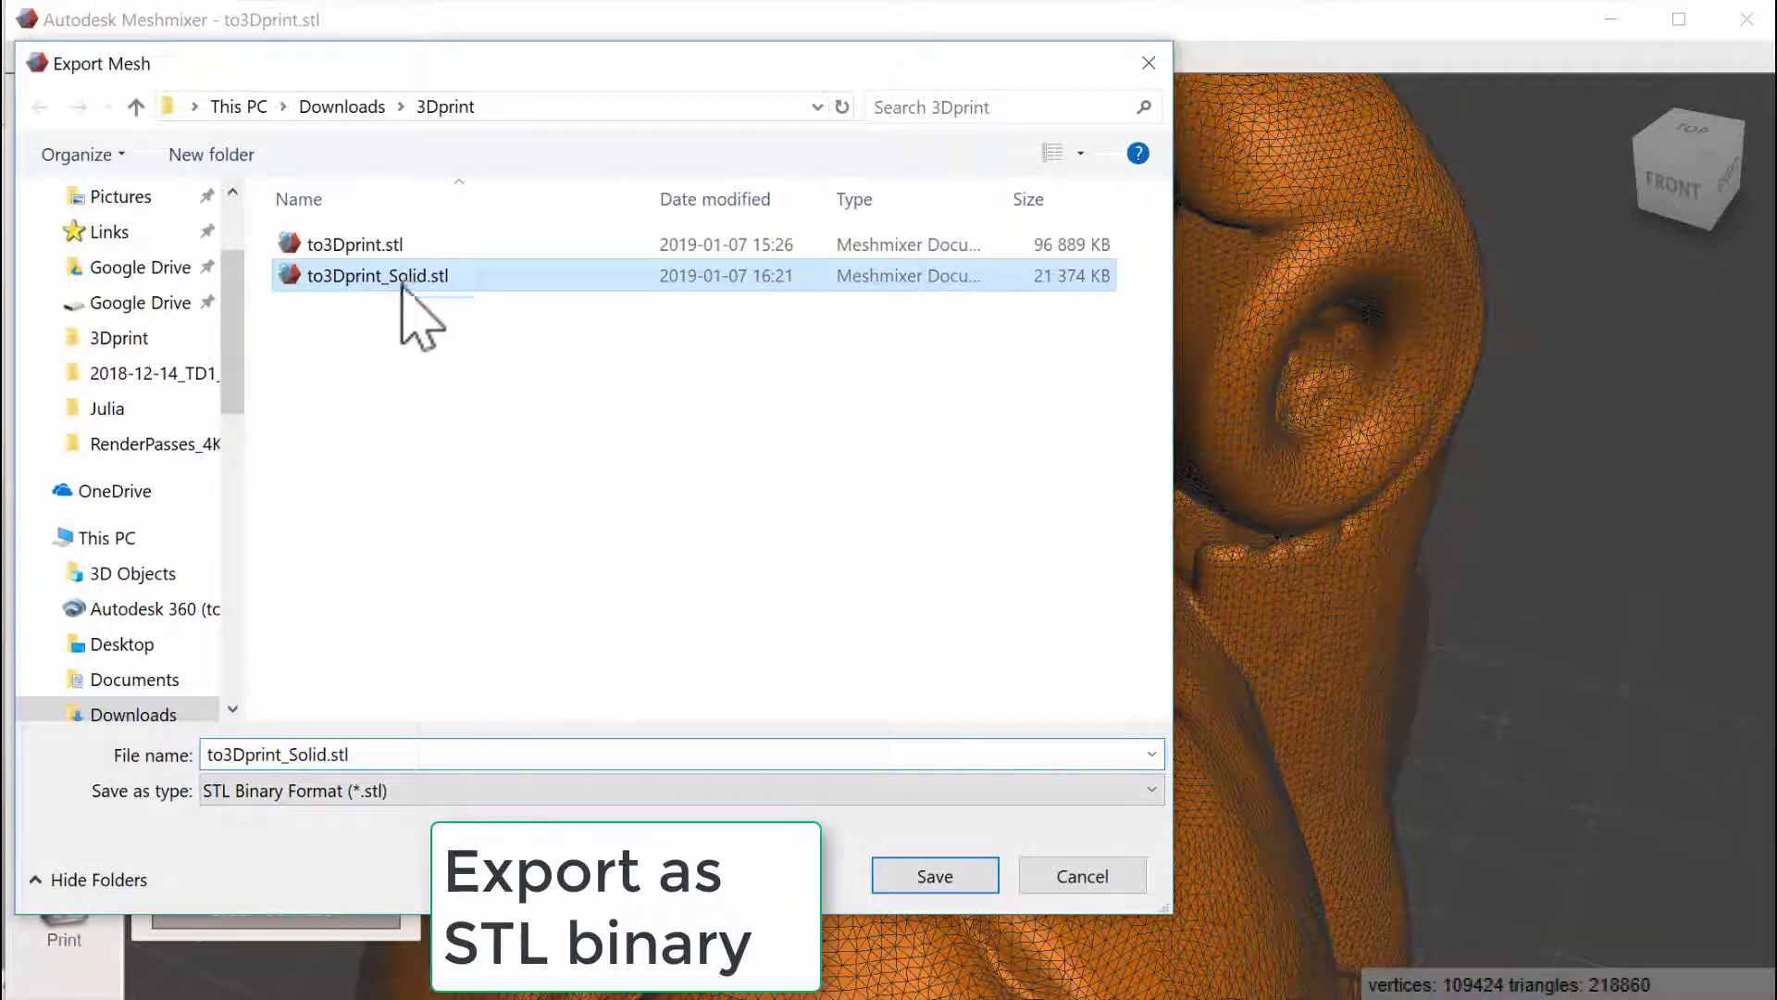
double_click(334, 755)
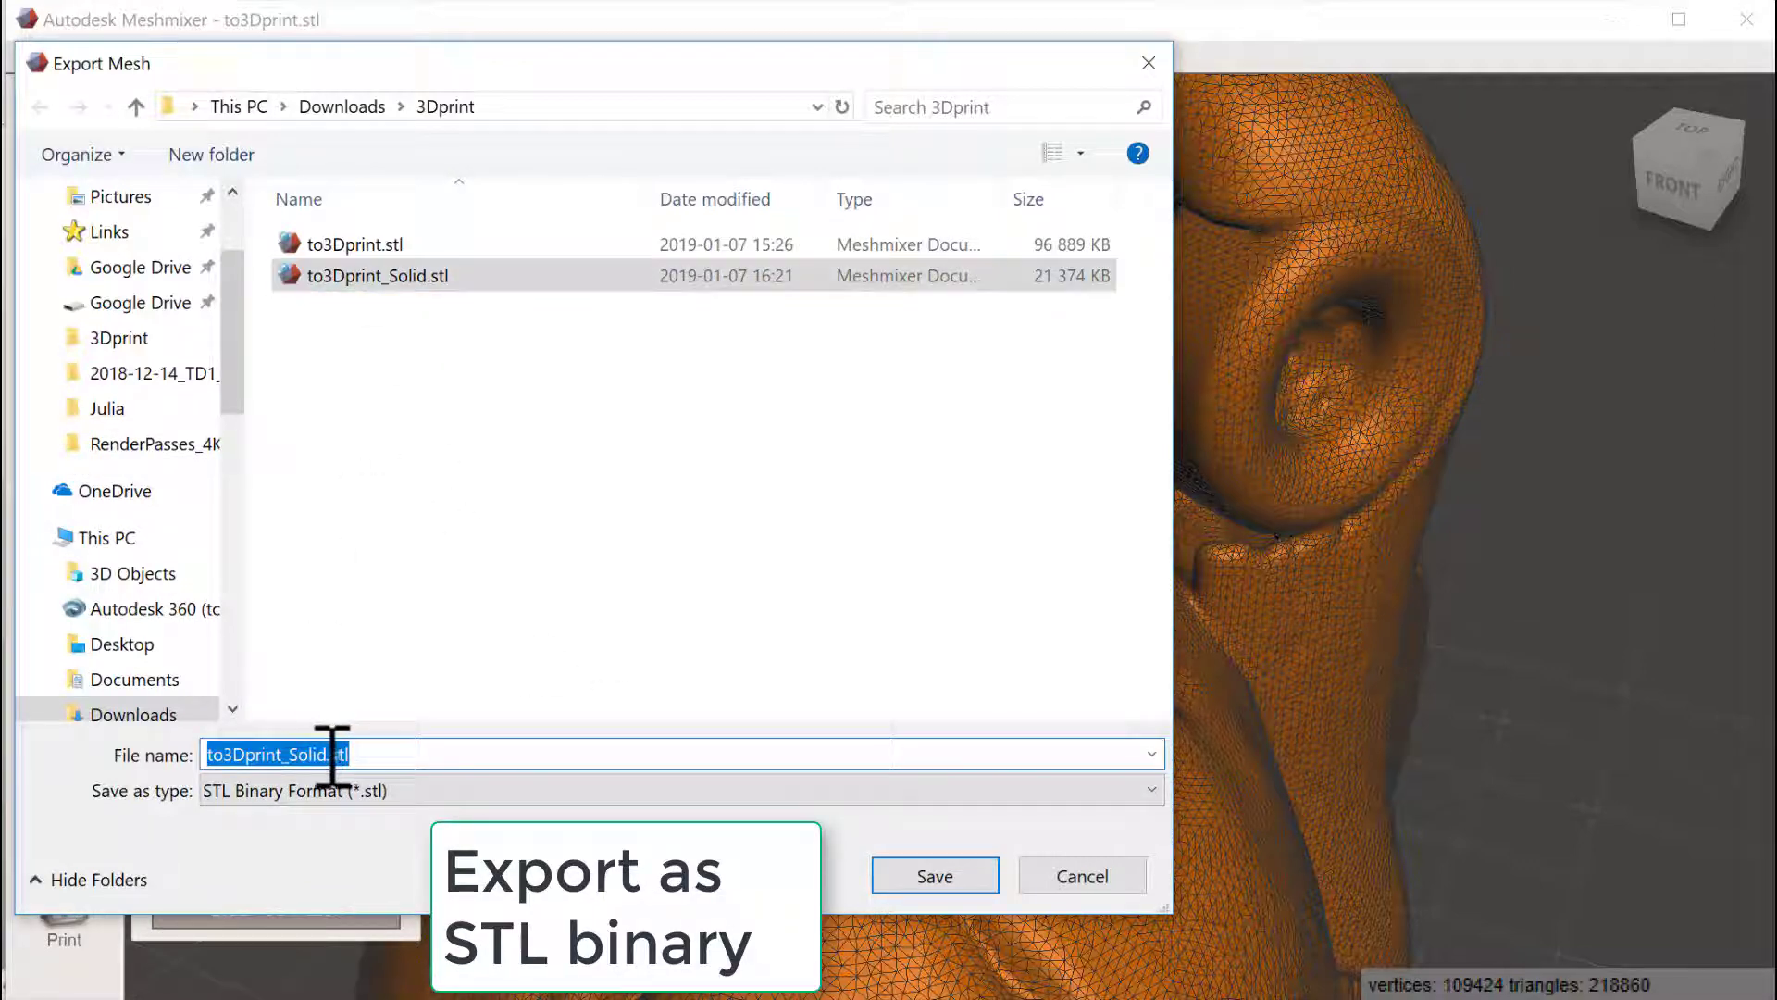
left_click(331, 755)
type("2")
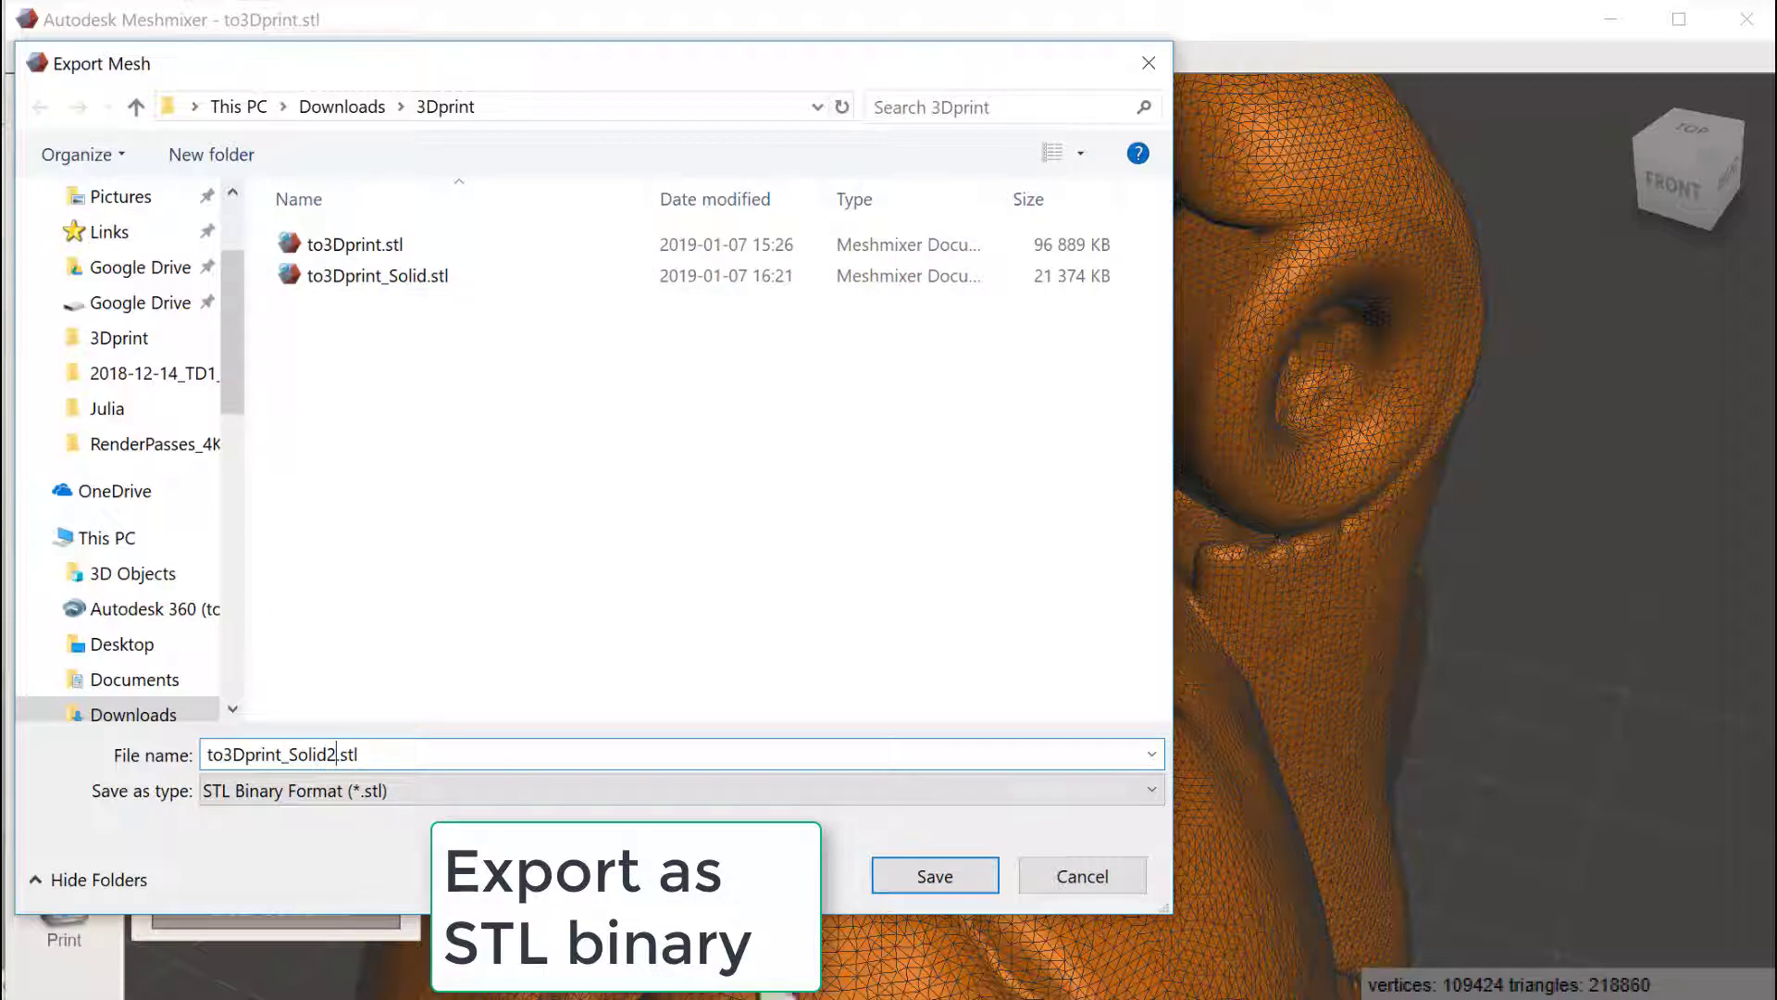
left_click(935, 879)
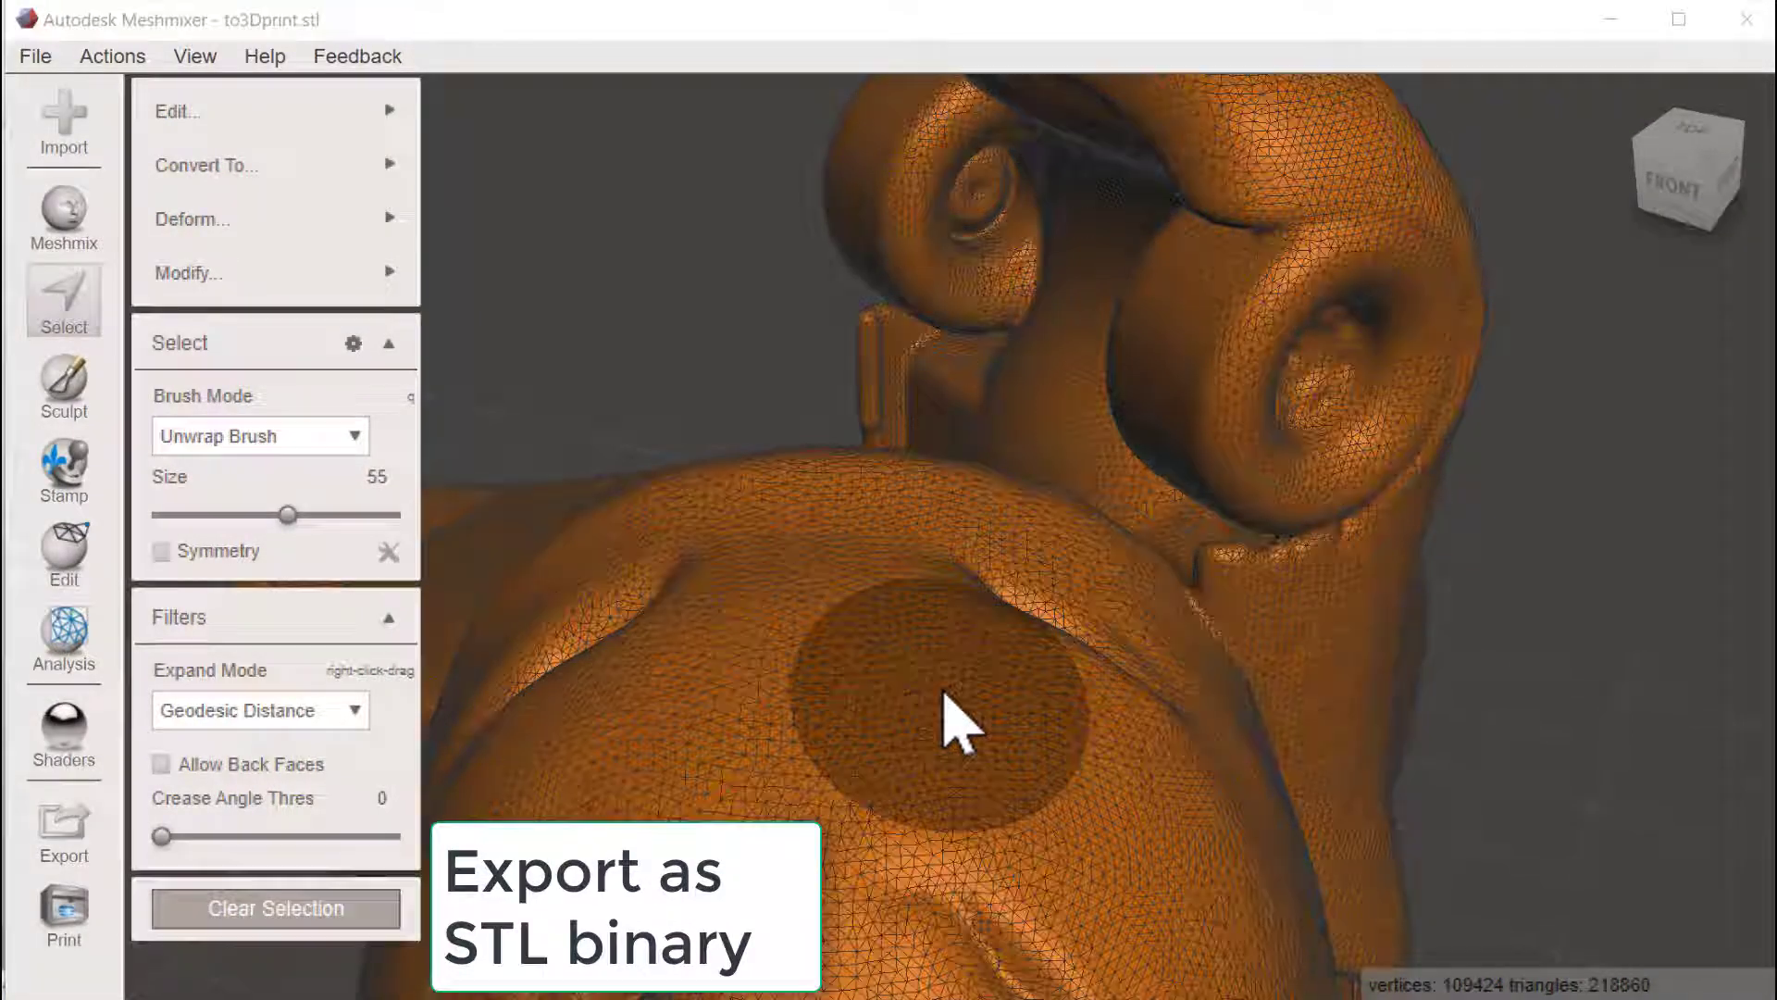
Confirm in Explorer that to3Dprint_Solid2.stl is 10 687 KB, about half the previous file.
key("alt+Tab")
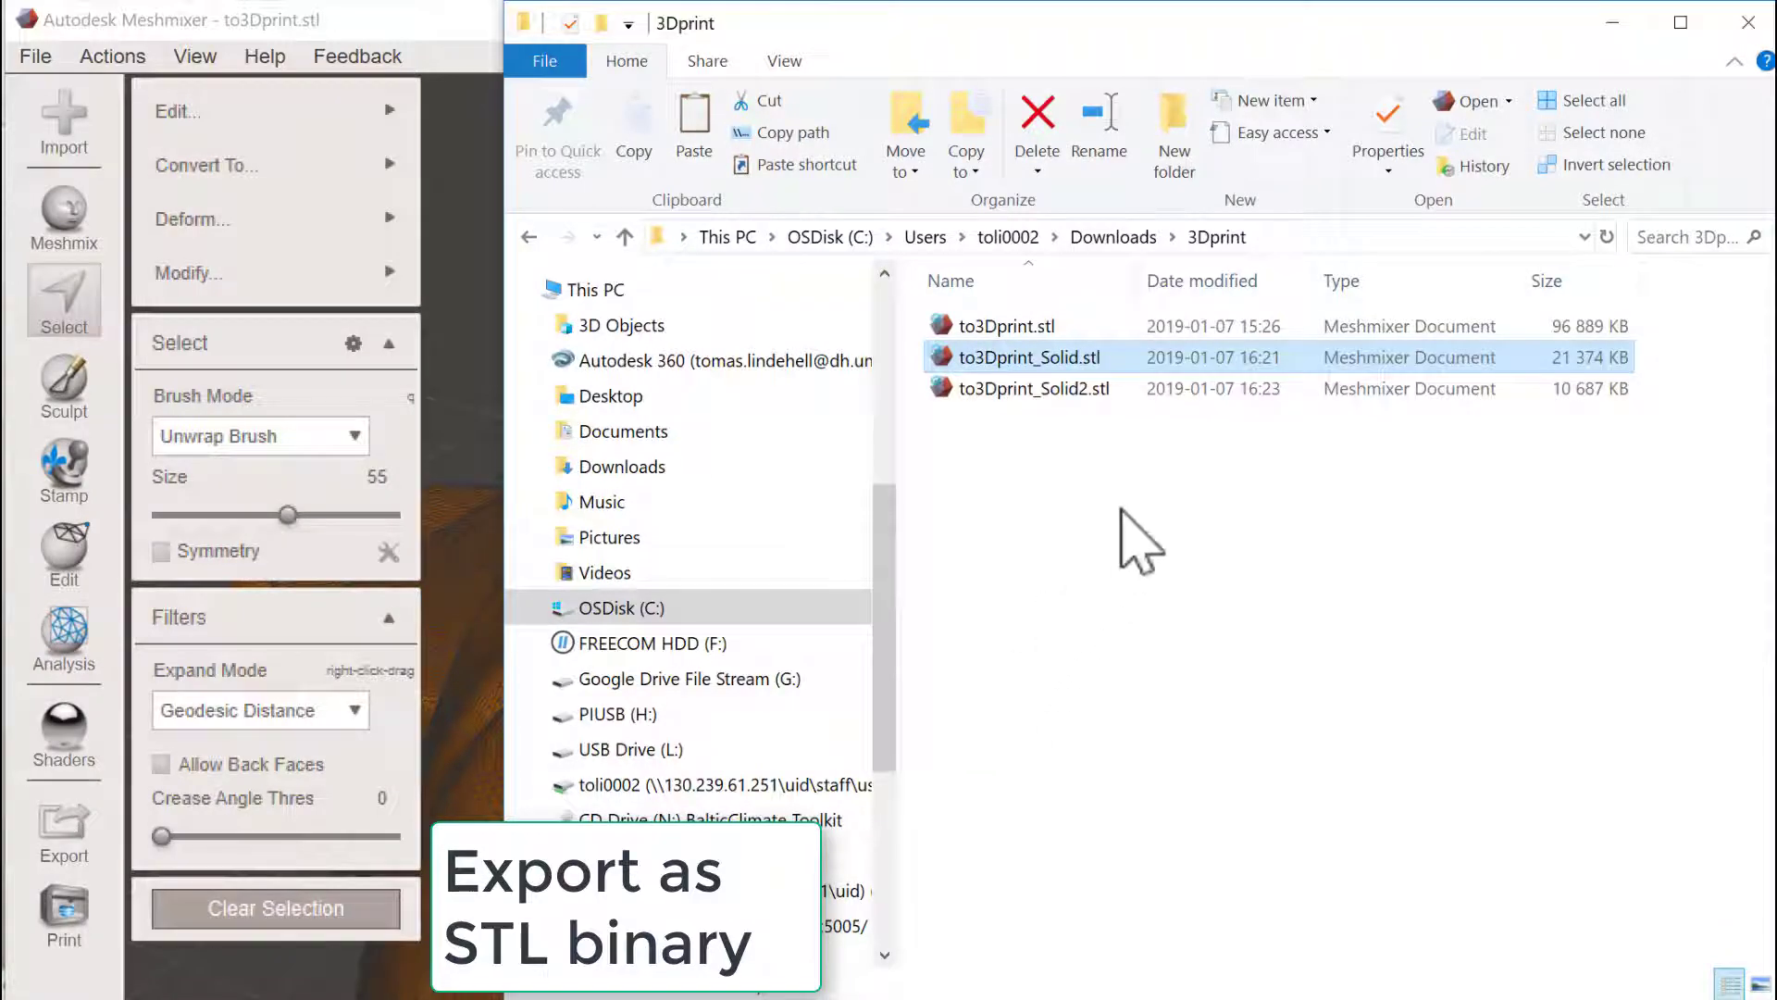
left_click(1600, 390)
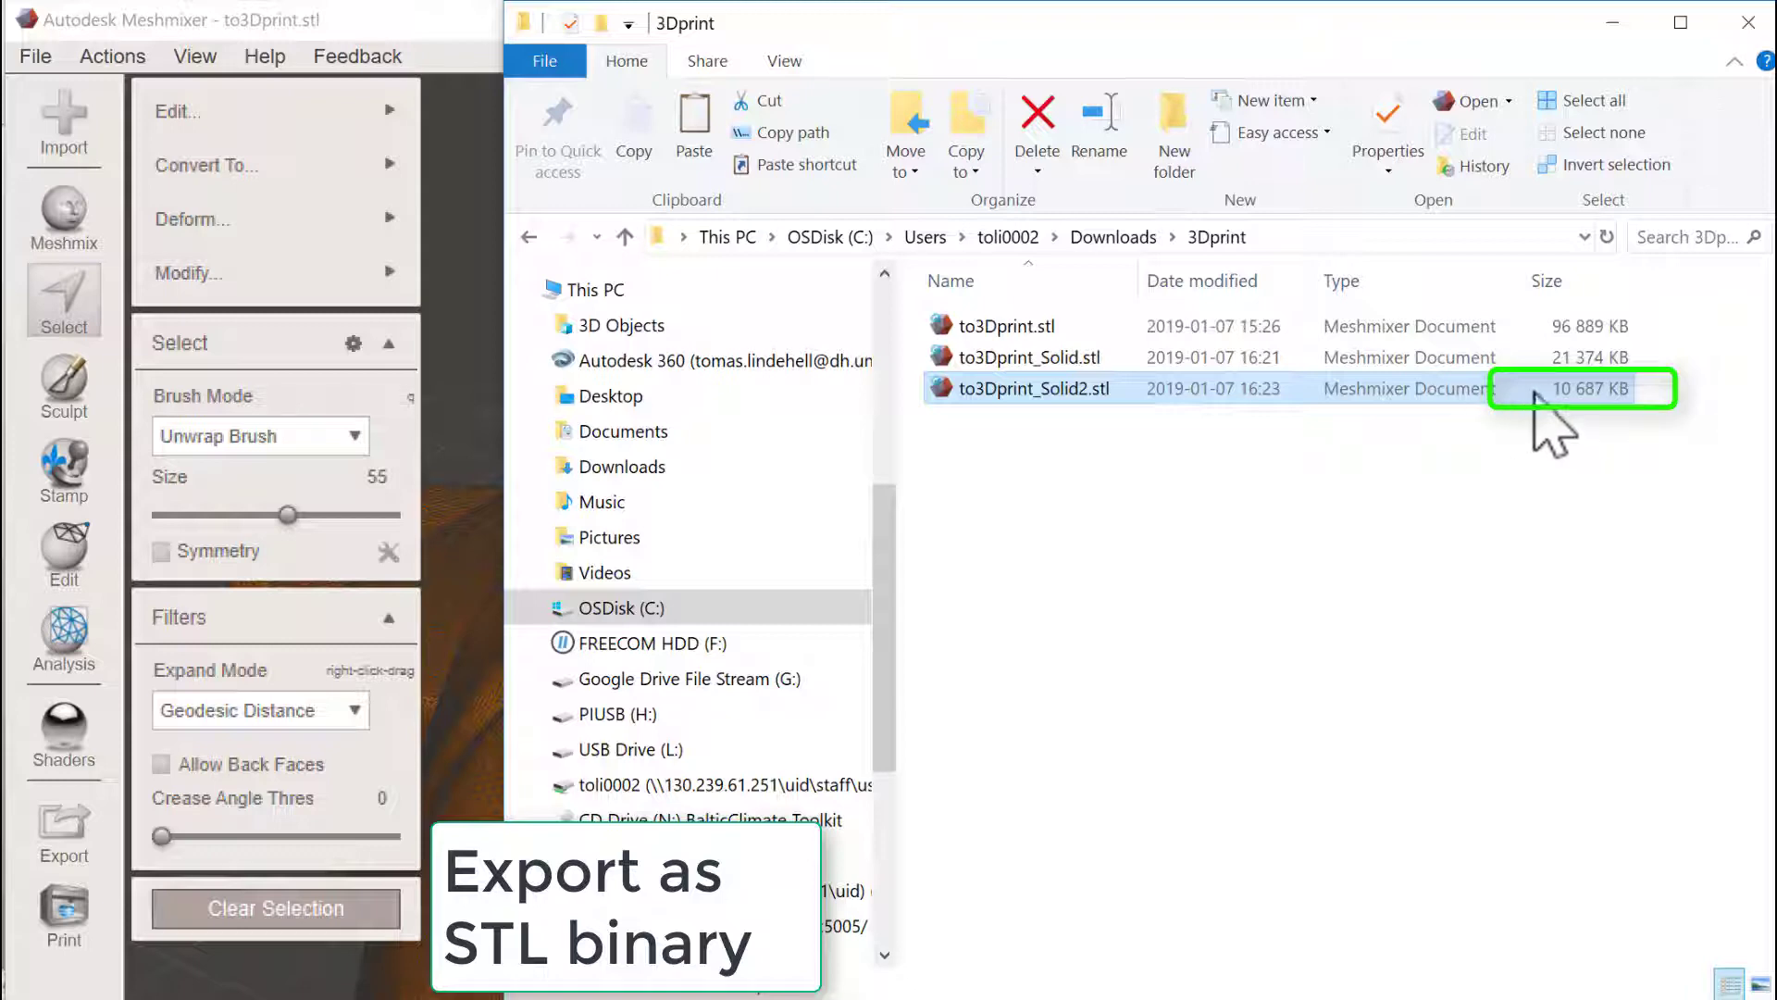
key("super+Tab")
Delete the old to3Dprint part from the netfabb Basic project.
left_click(1401, 472)
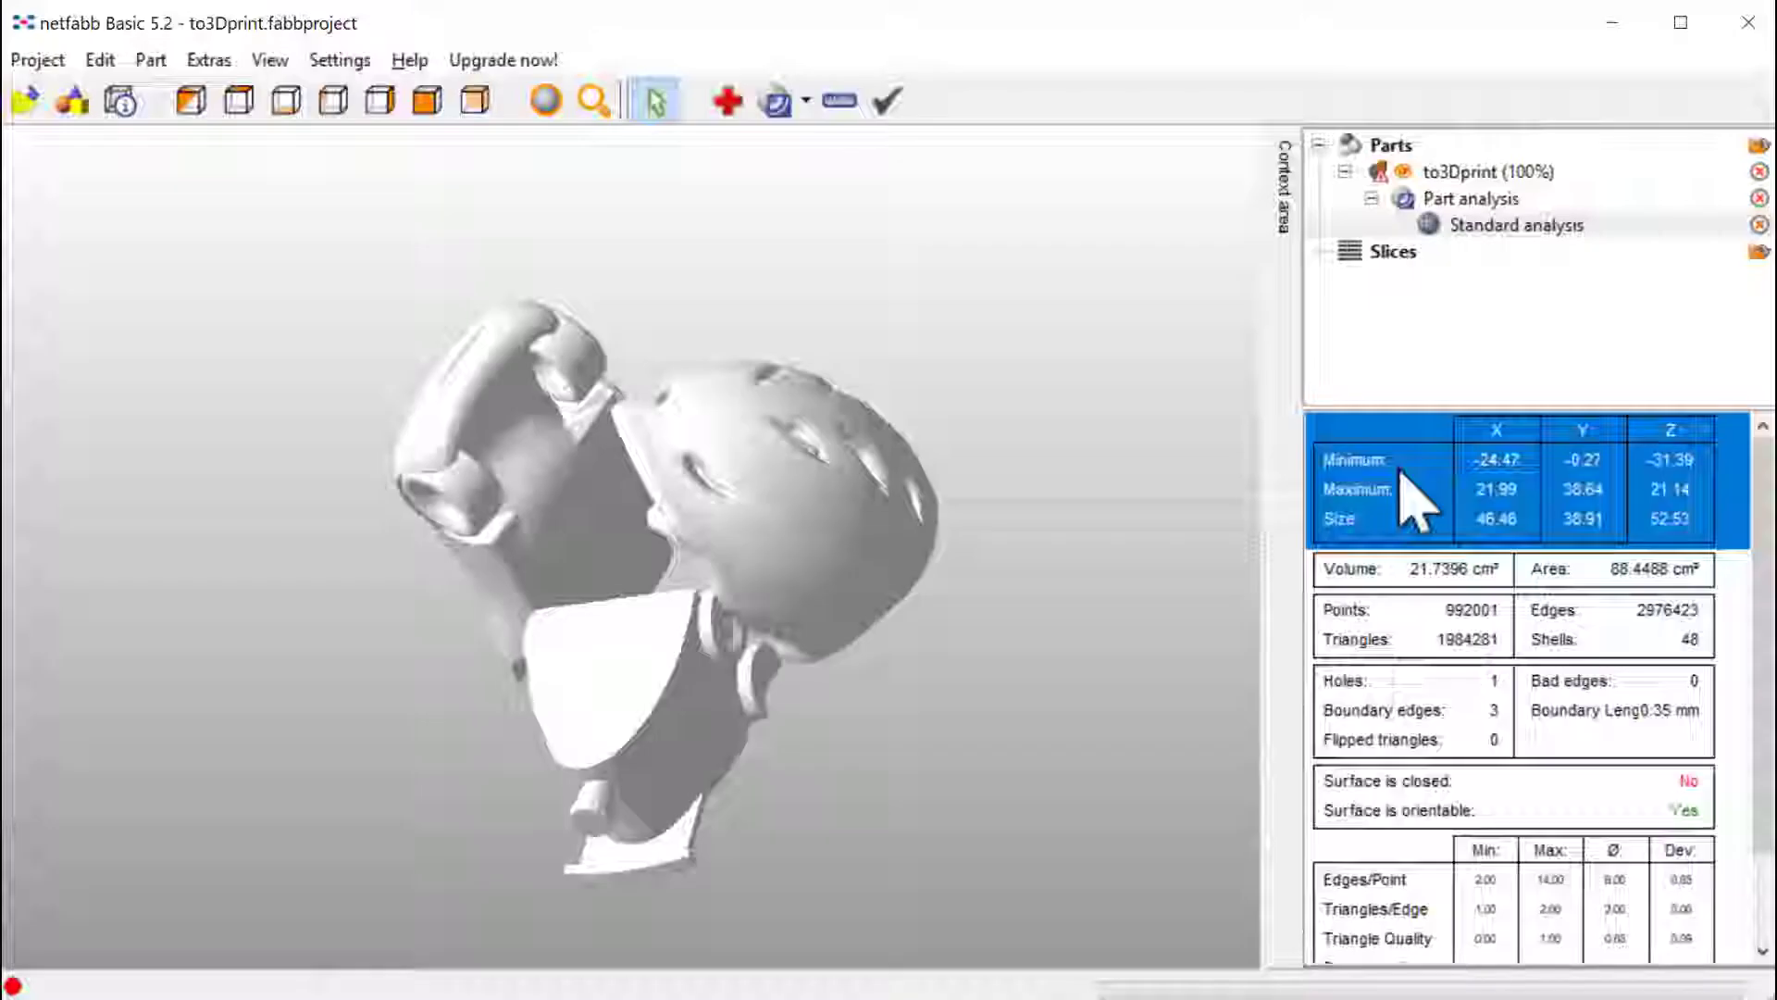
left_click(1479, 171)
key("Delete")
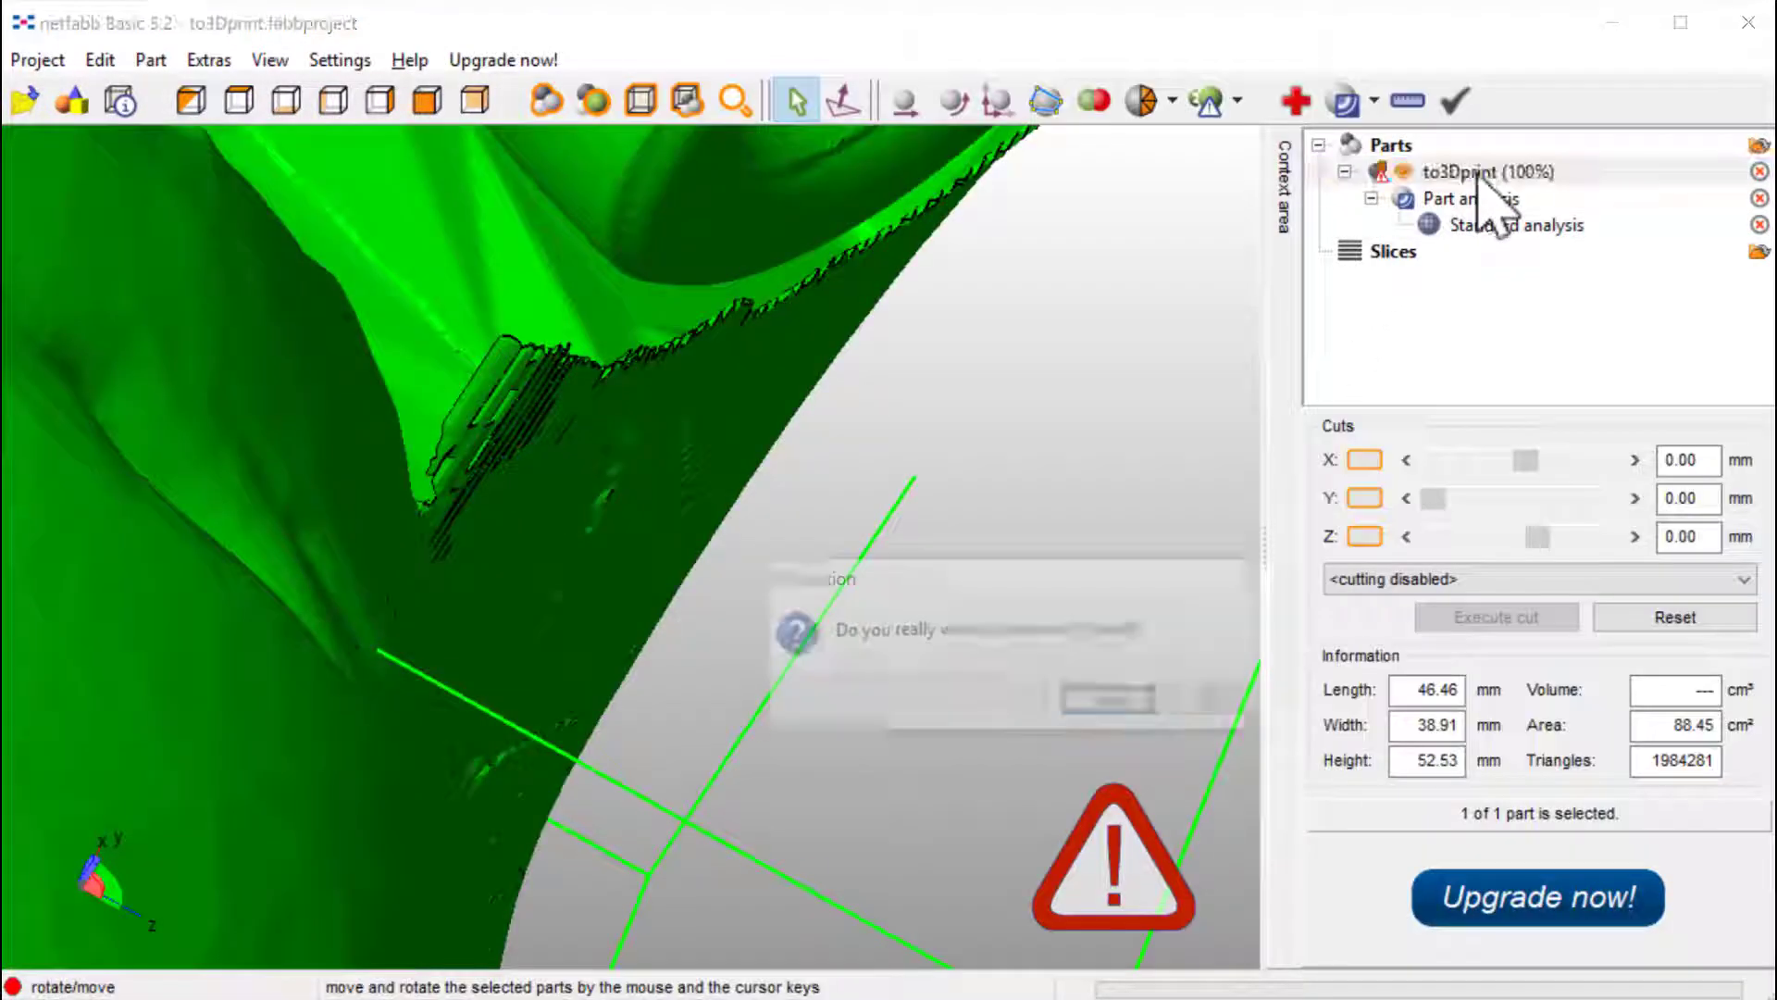
left_click(1151, 704)
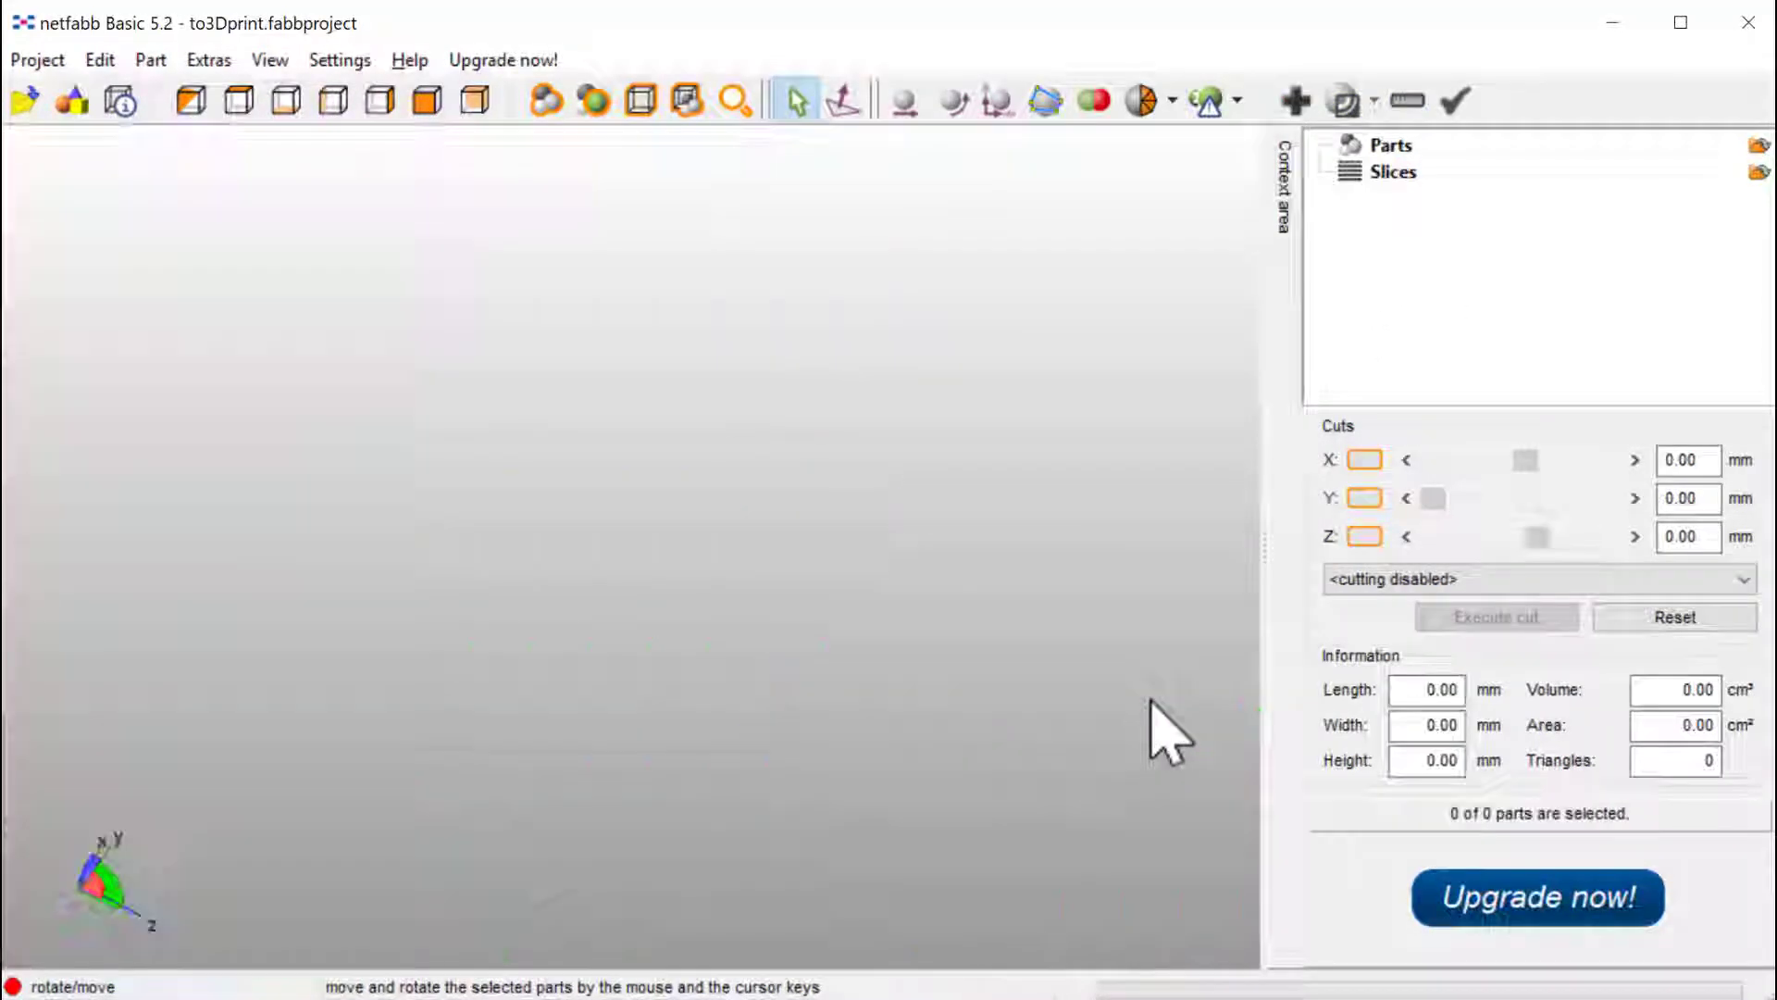
Drag to3Dprint_Solid2.stl from the 3Dprint folder into netfabb Basic.
key("super+Tab")
key("Return")
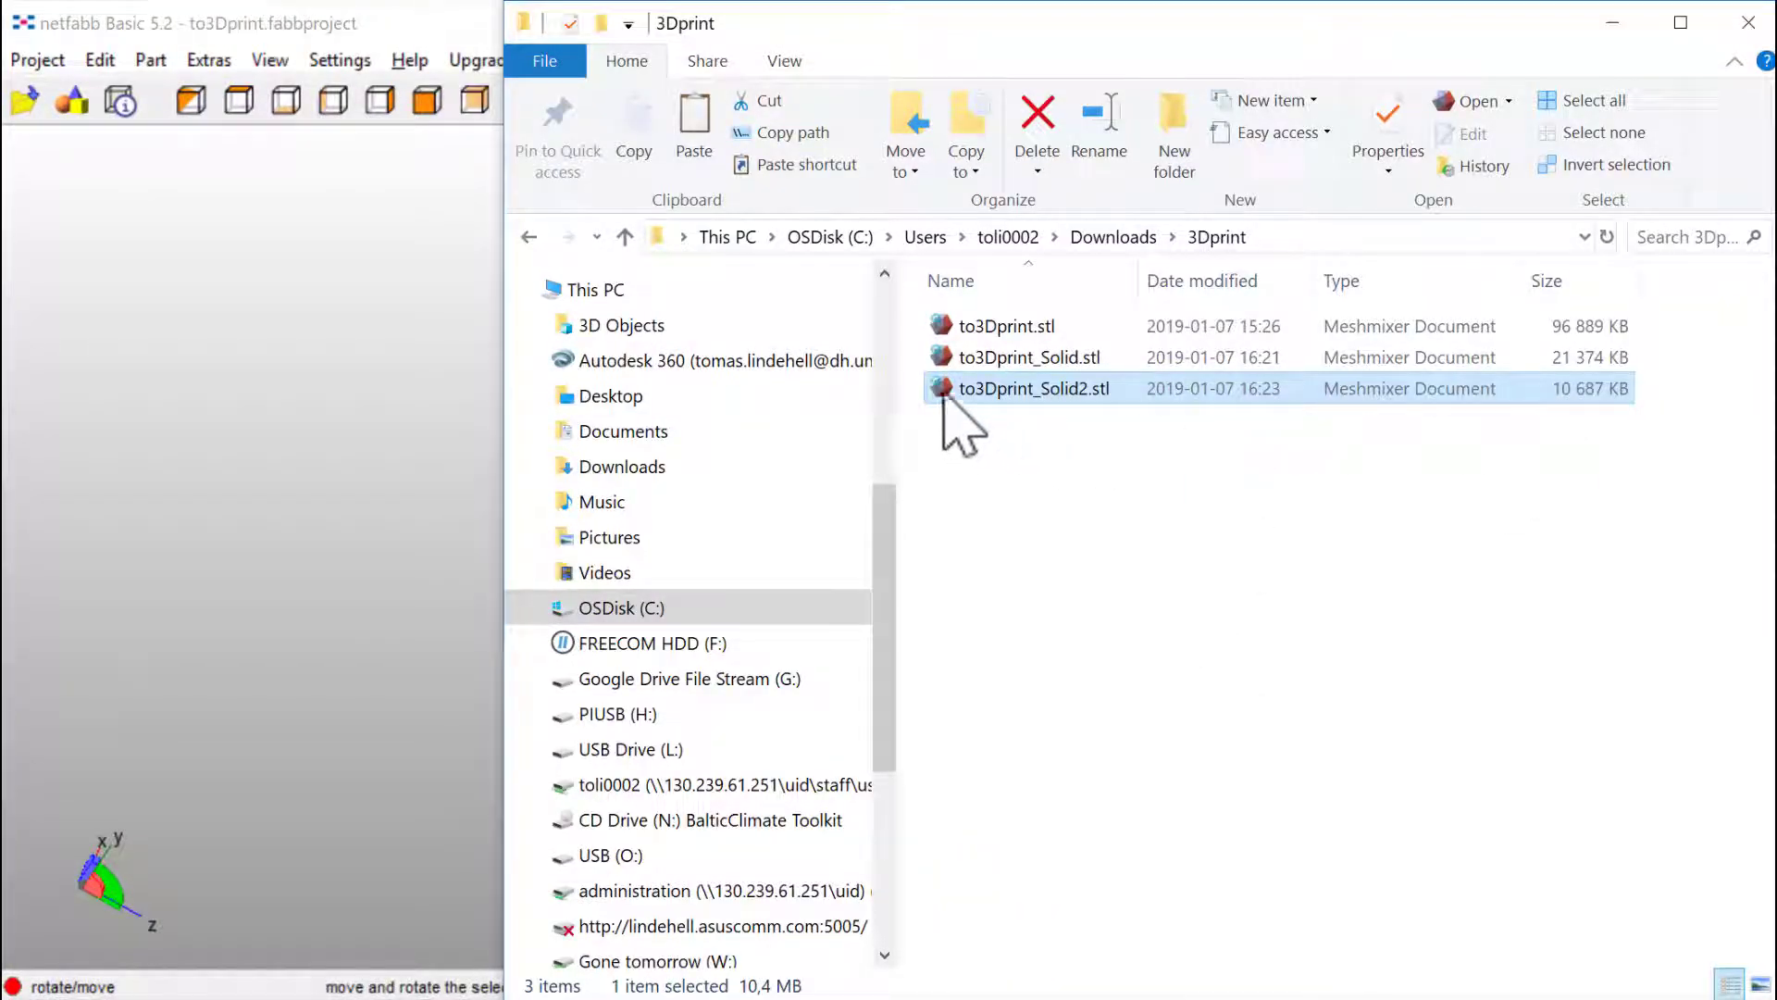
left_click_drag(944, 400, 210, 397)
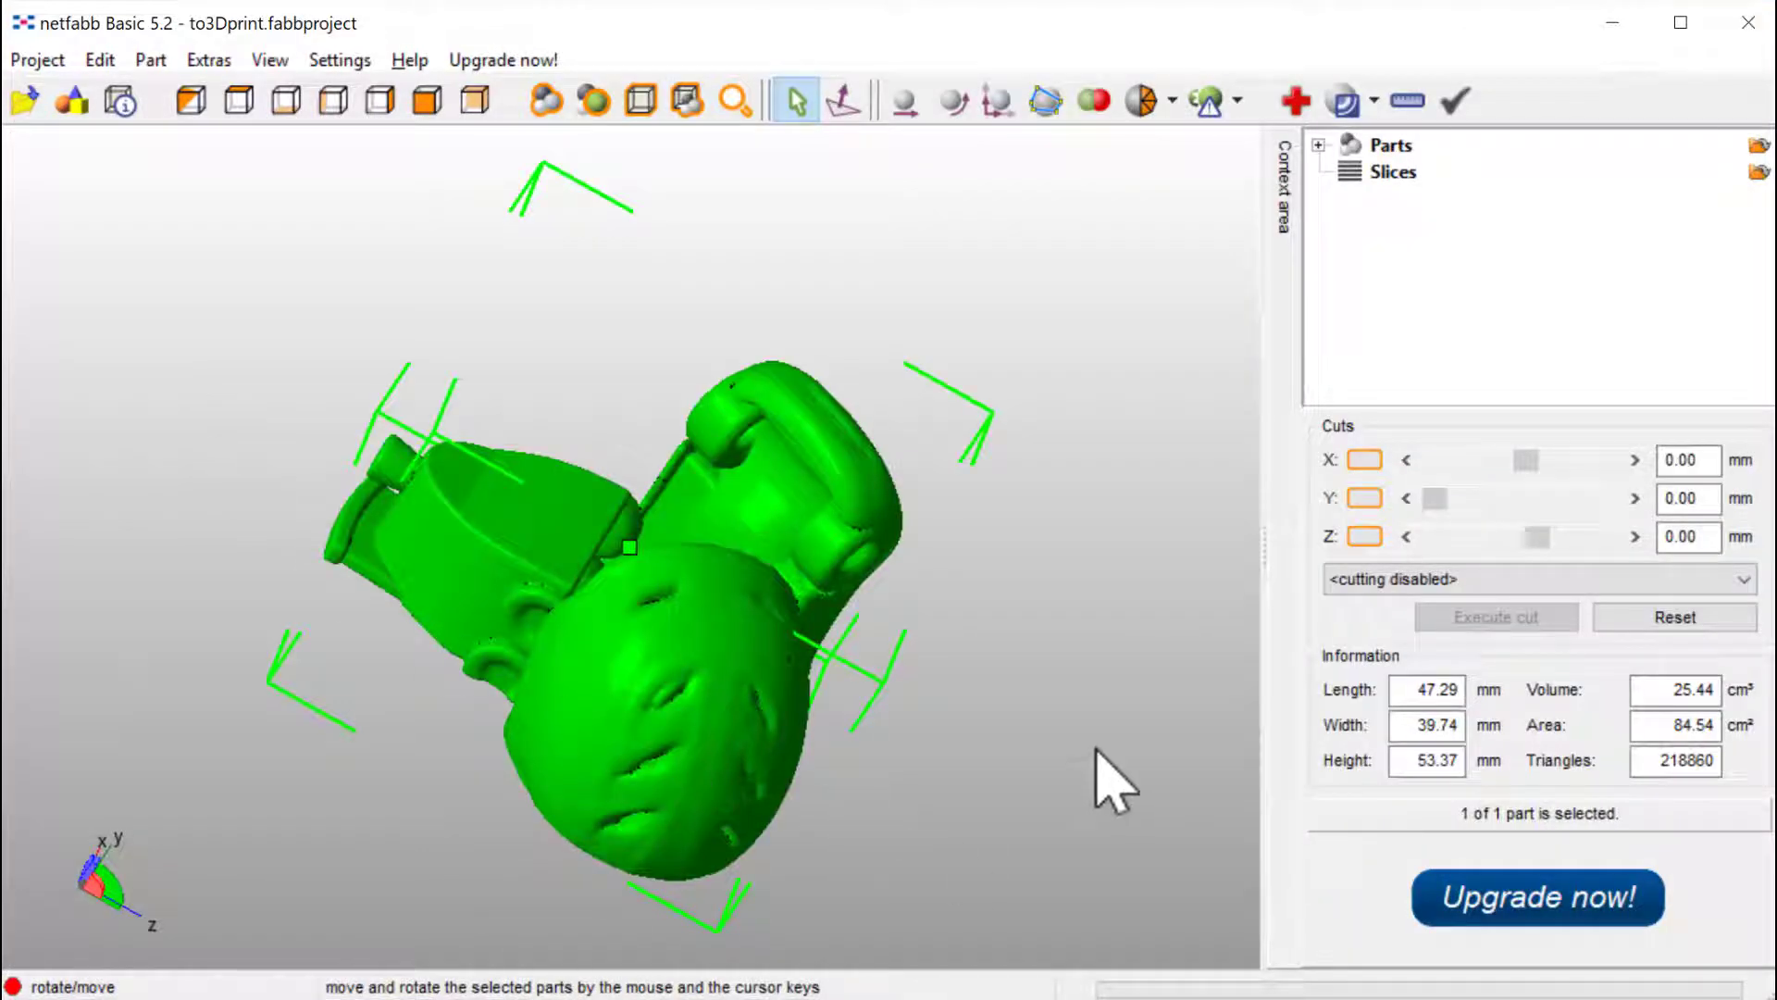
right_click_drag(1085, 888, 386, 627)
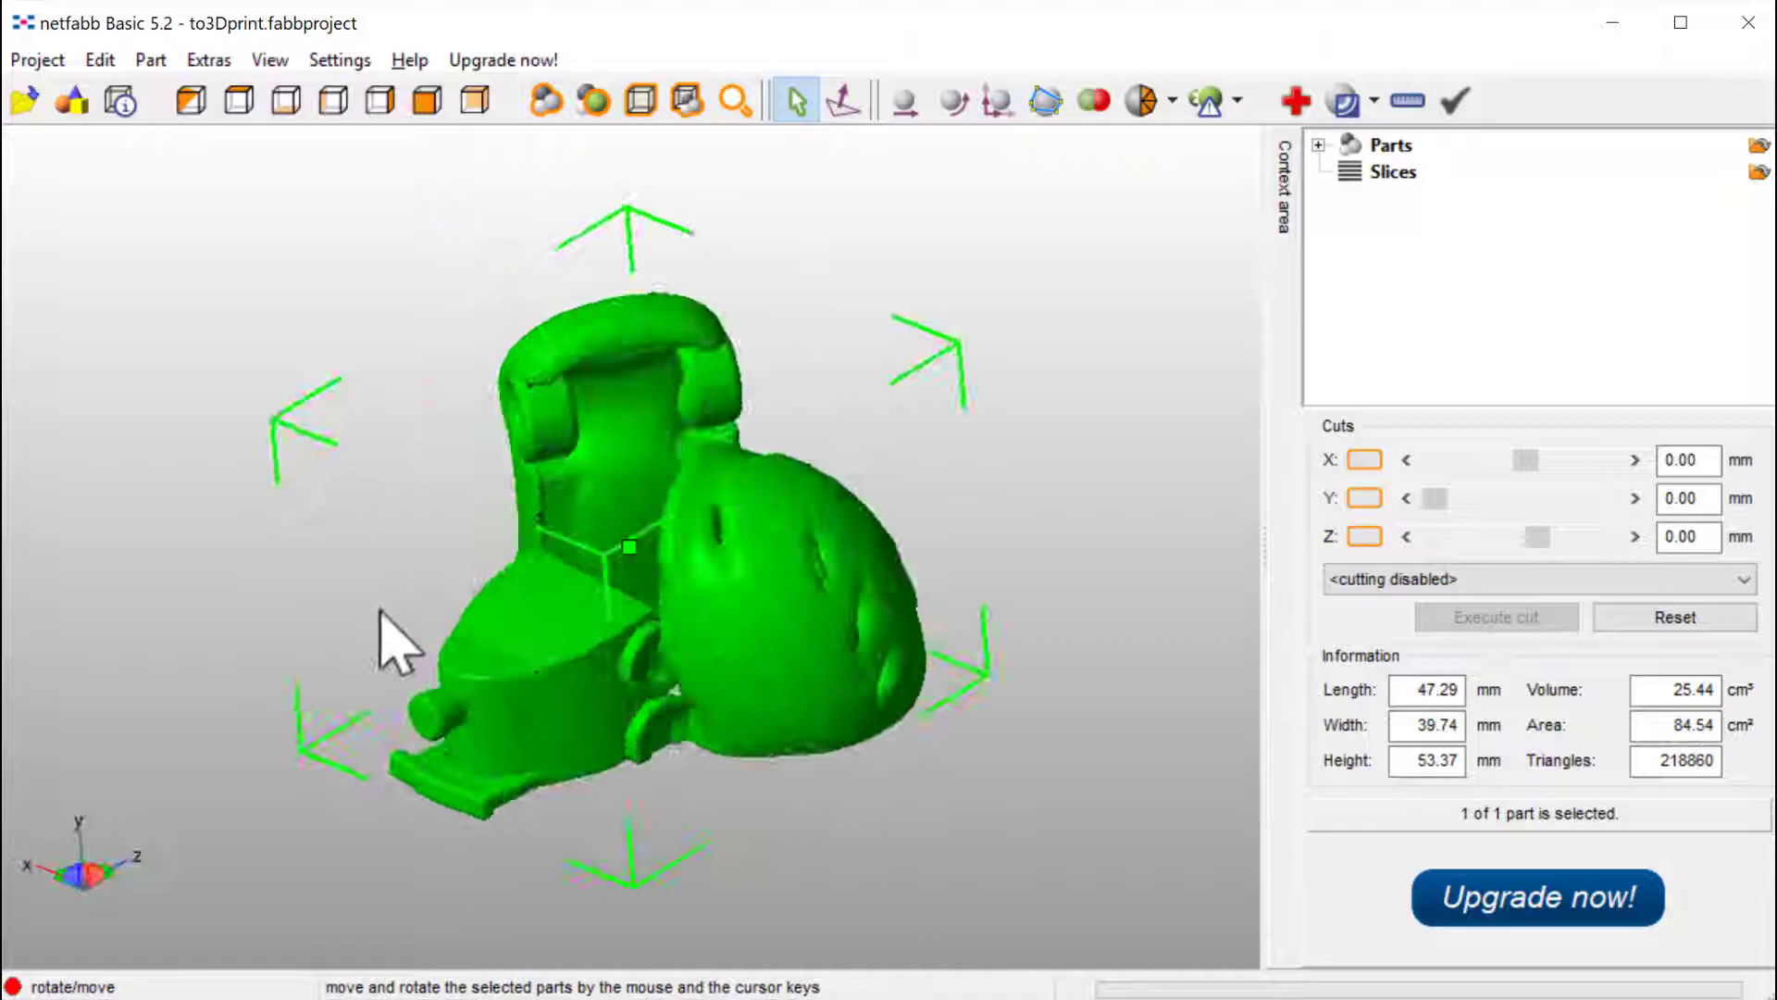
Run Standard analysis: surface closed, no holes, but 3 shells remain.
left_click(1375, 102)
left_click(1402, 146)
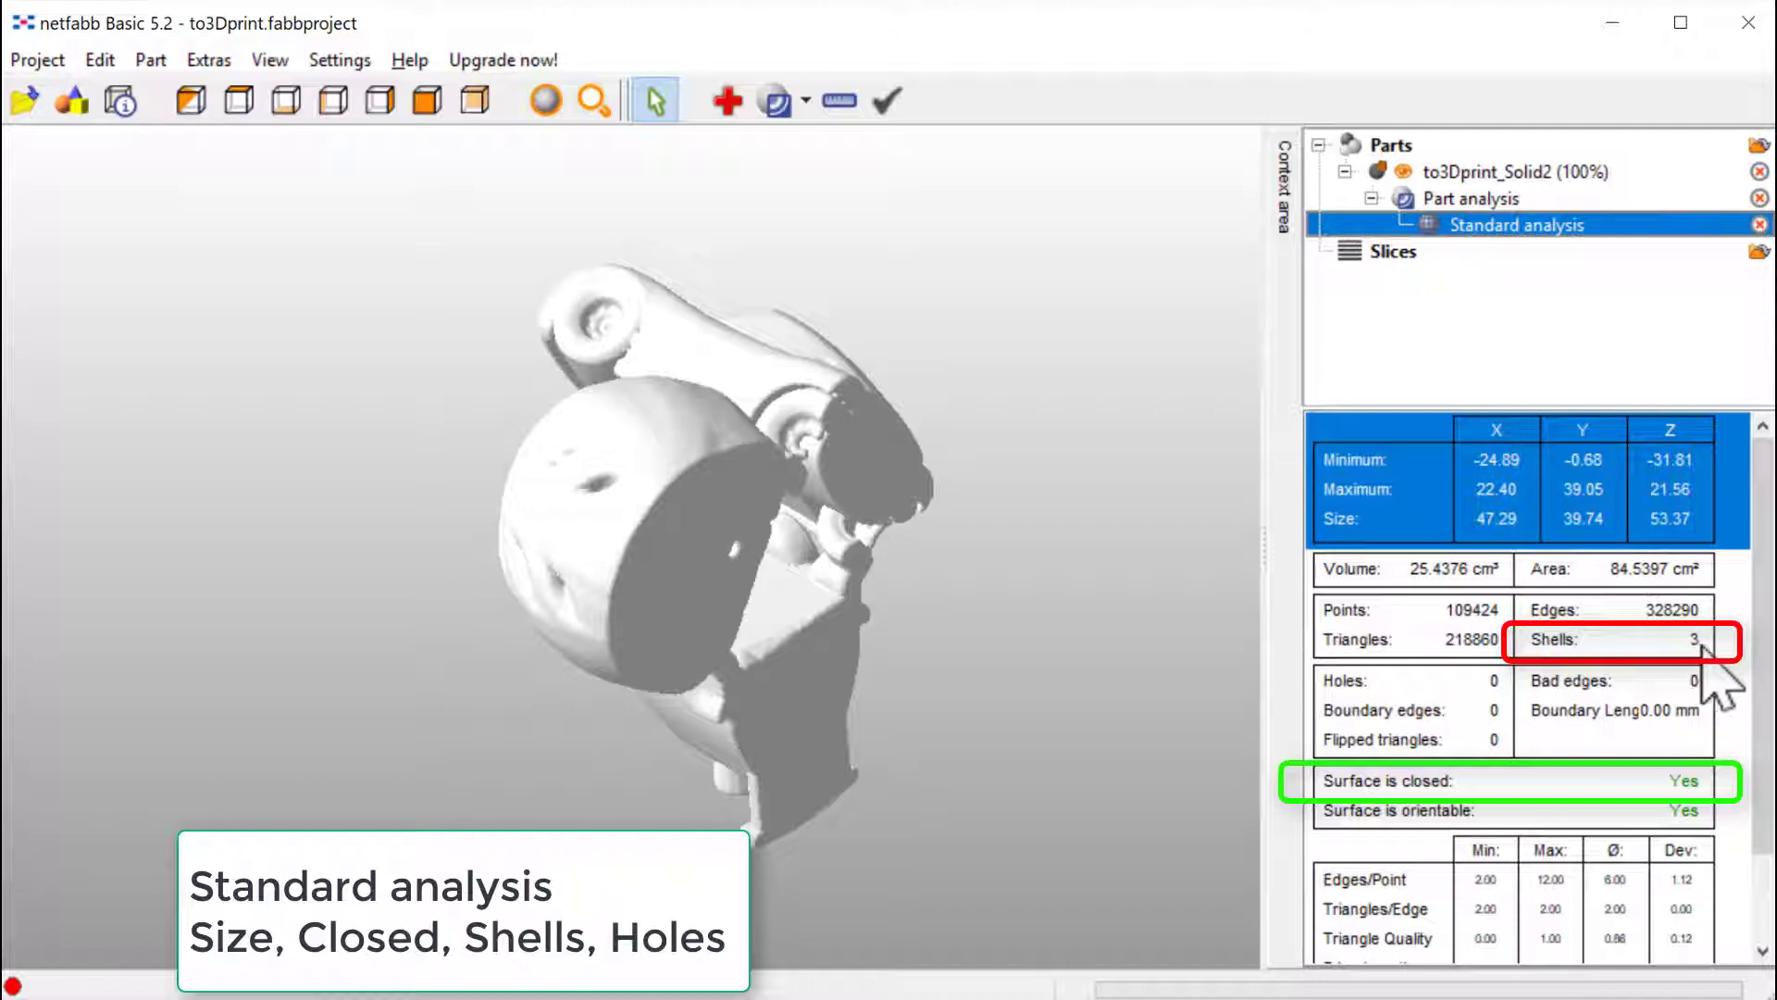
right_click_drag(845, 476, 321, 738)
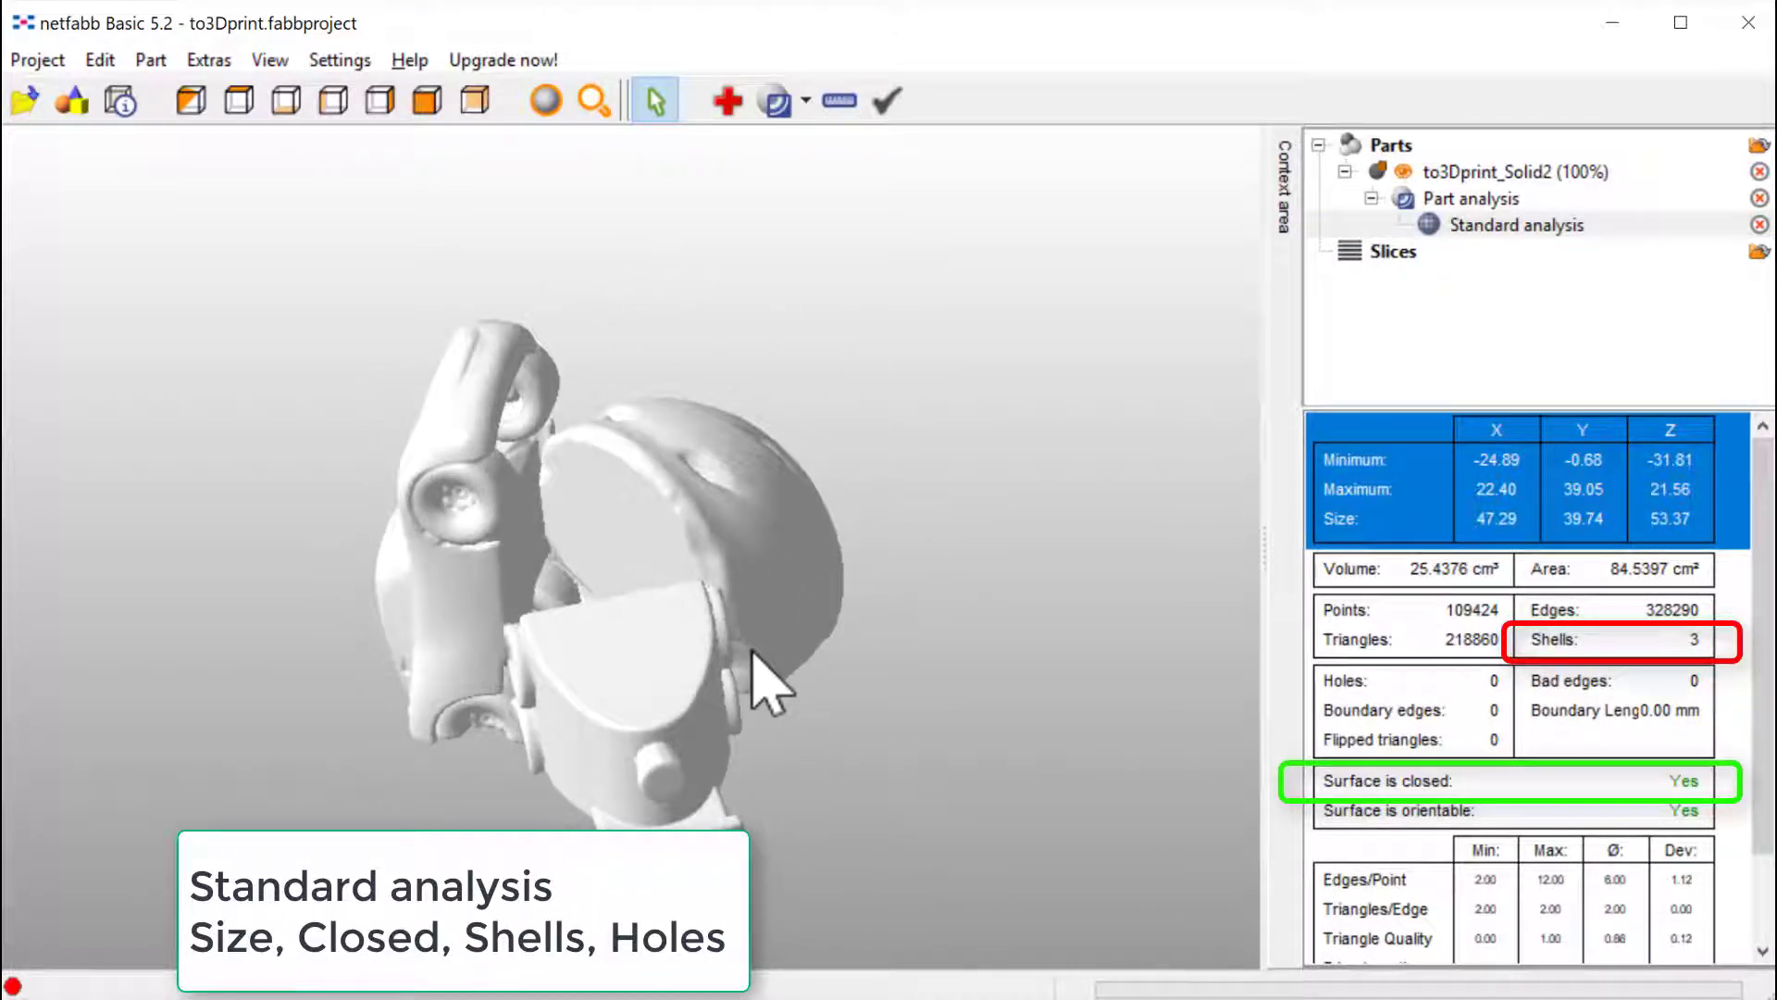
key("alt+Tab")
key("alt+Tab")
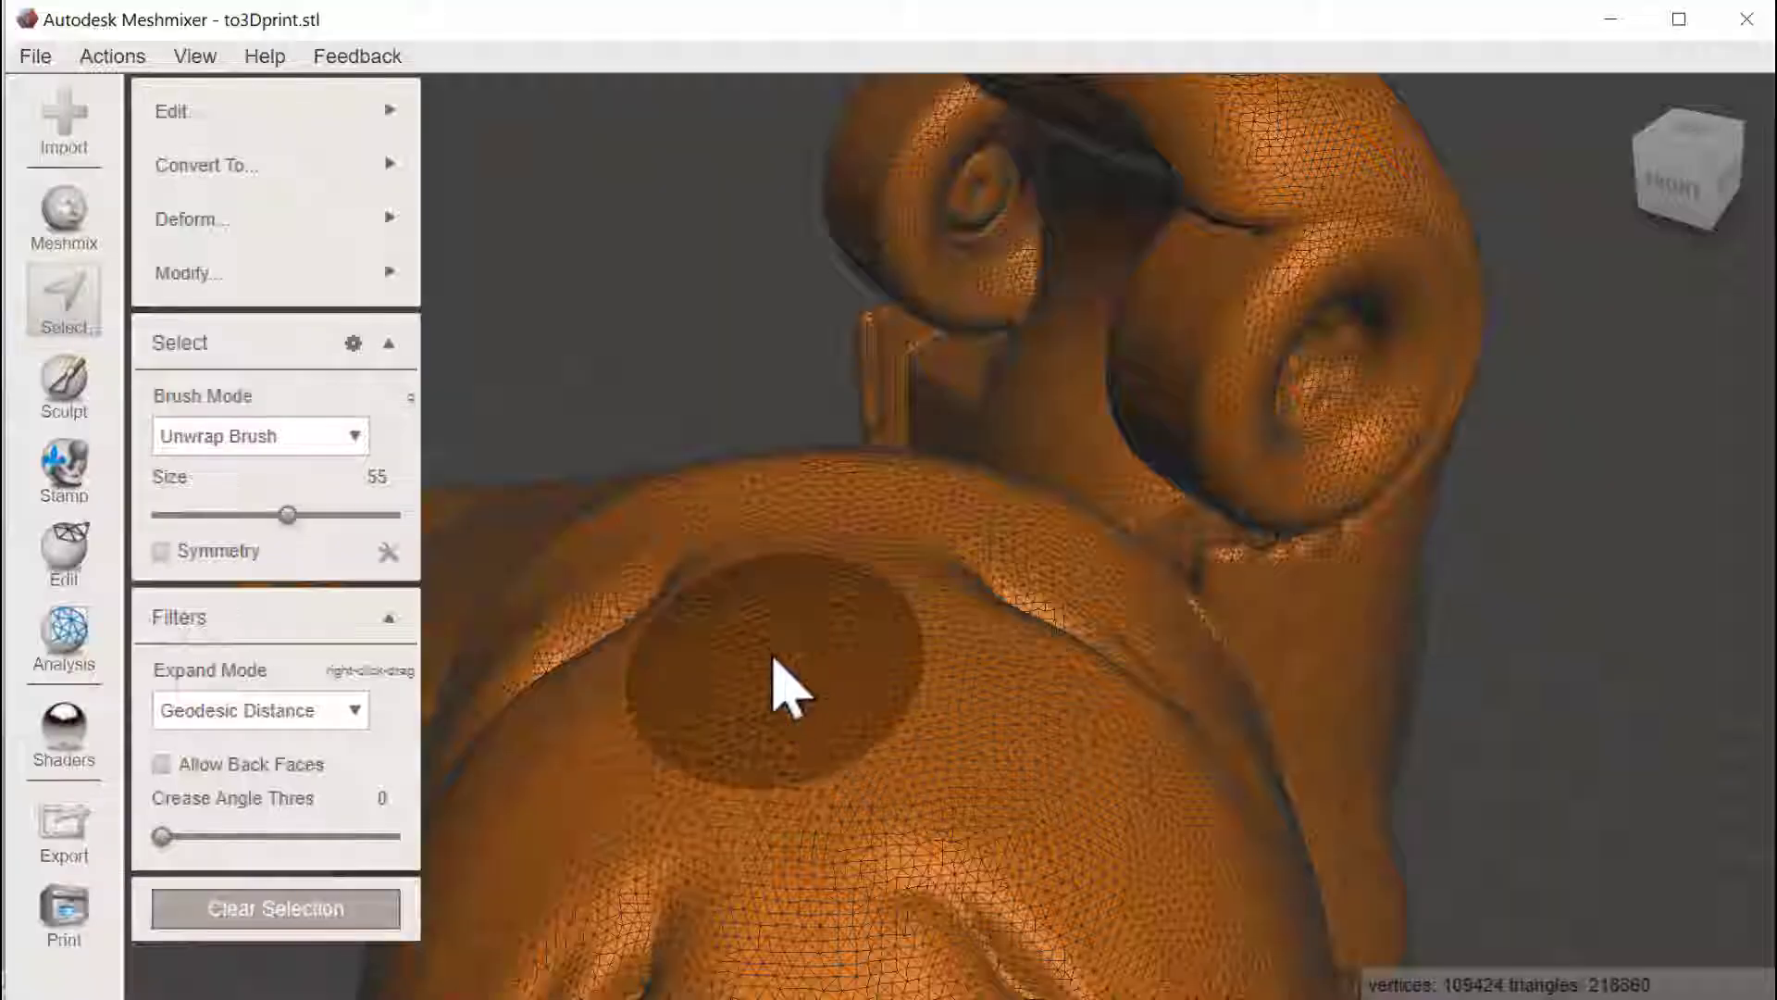
Split the mesh with Separate Shells and toggle shell visibility to inspect solid_1 and solid_3.
left_click(61, 565)
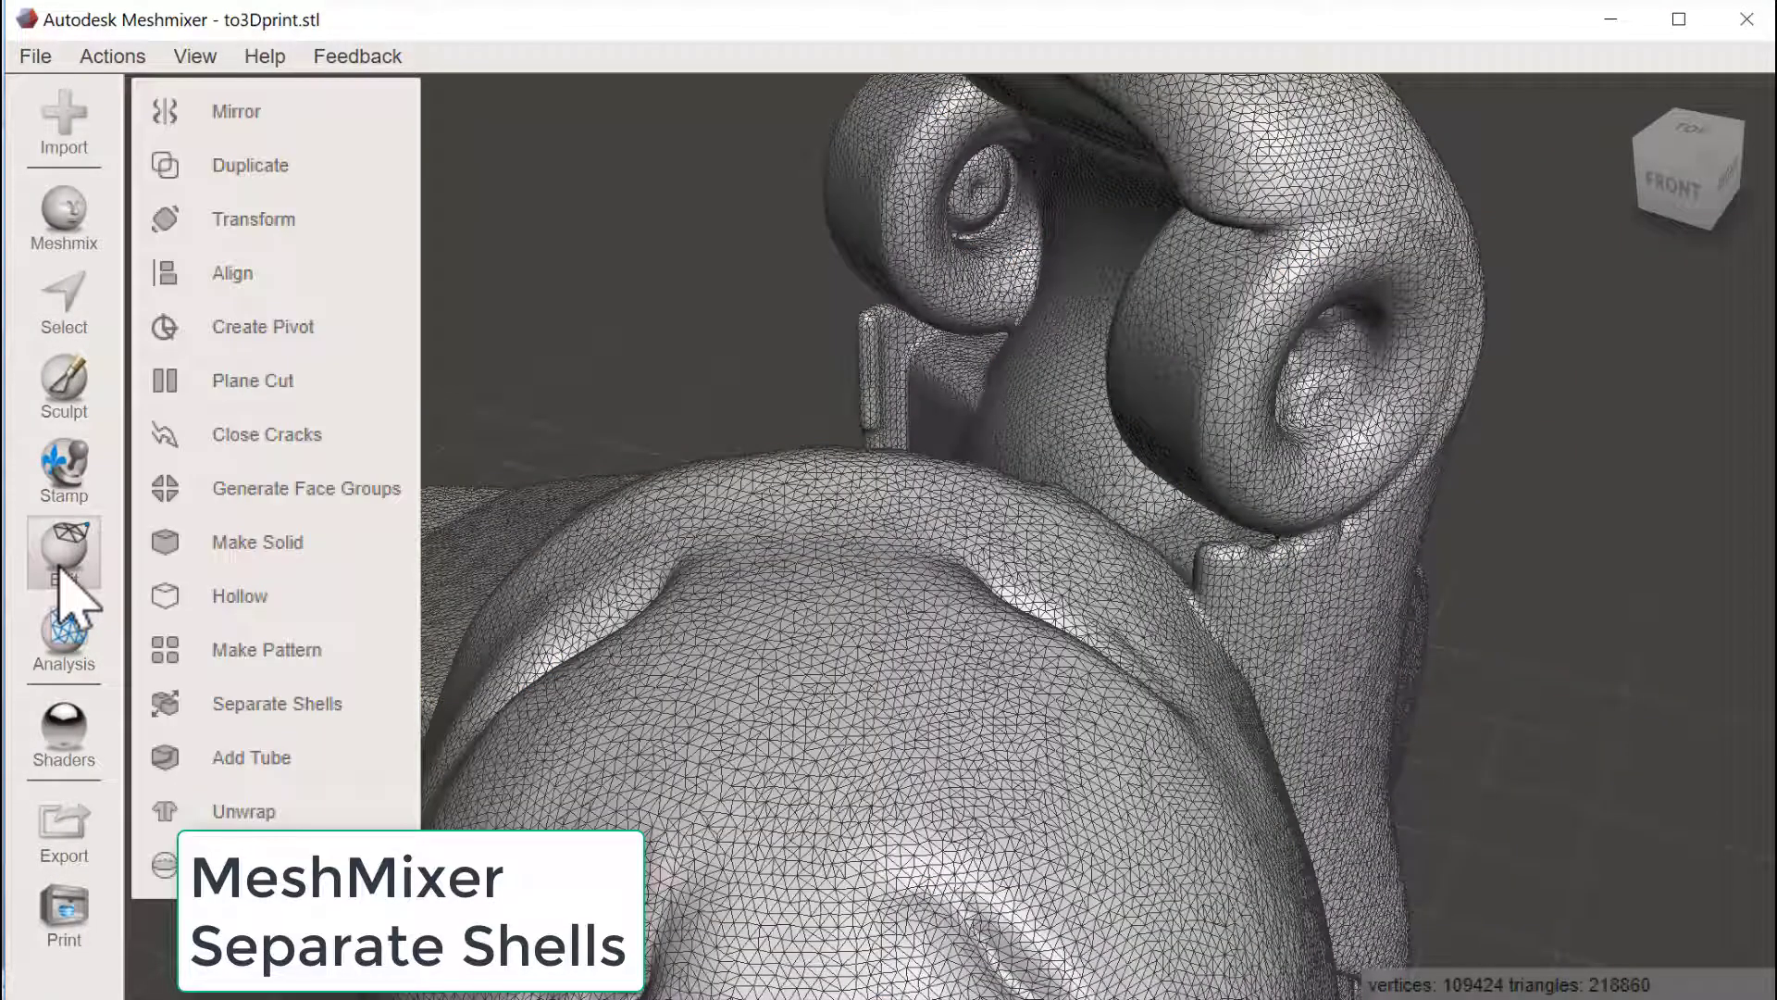
left_click(342, 703)
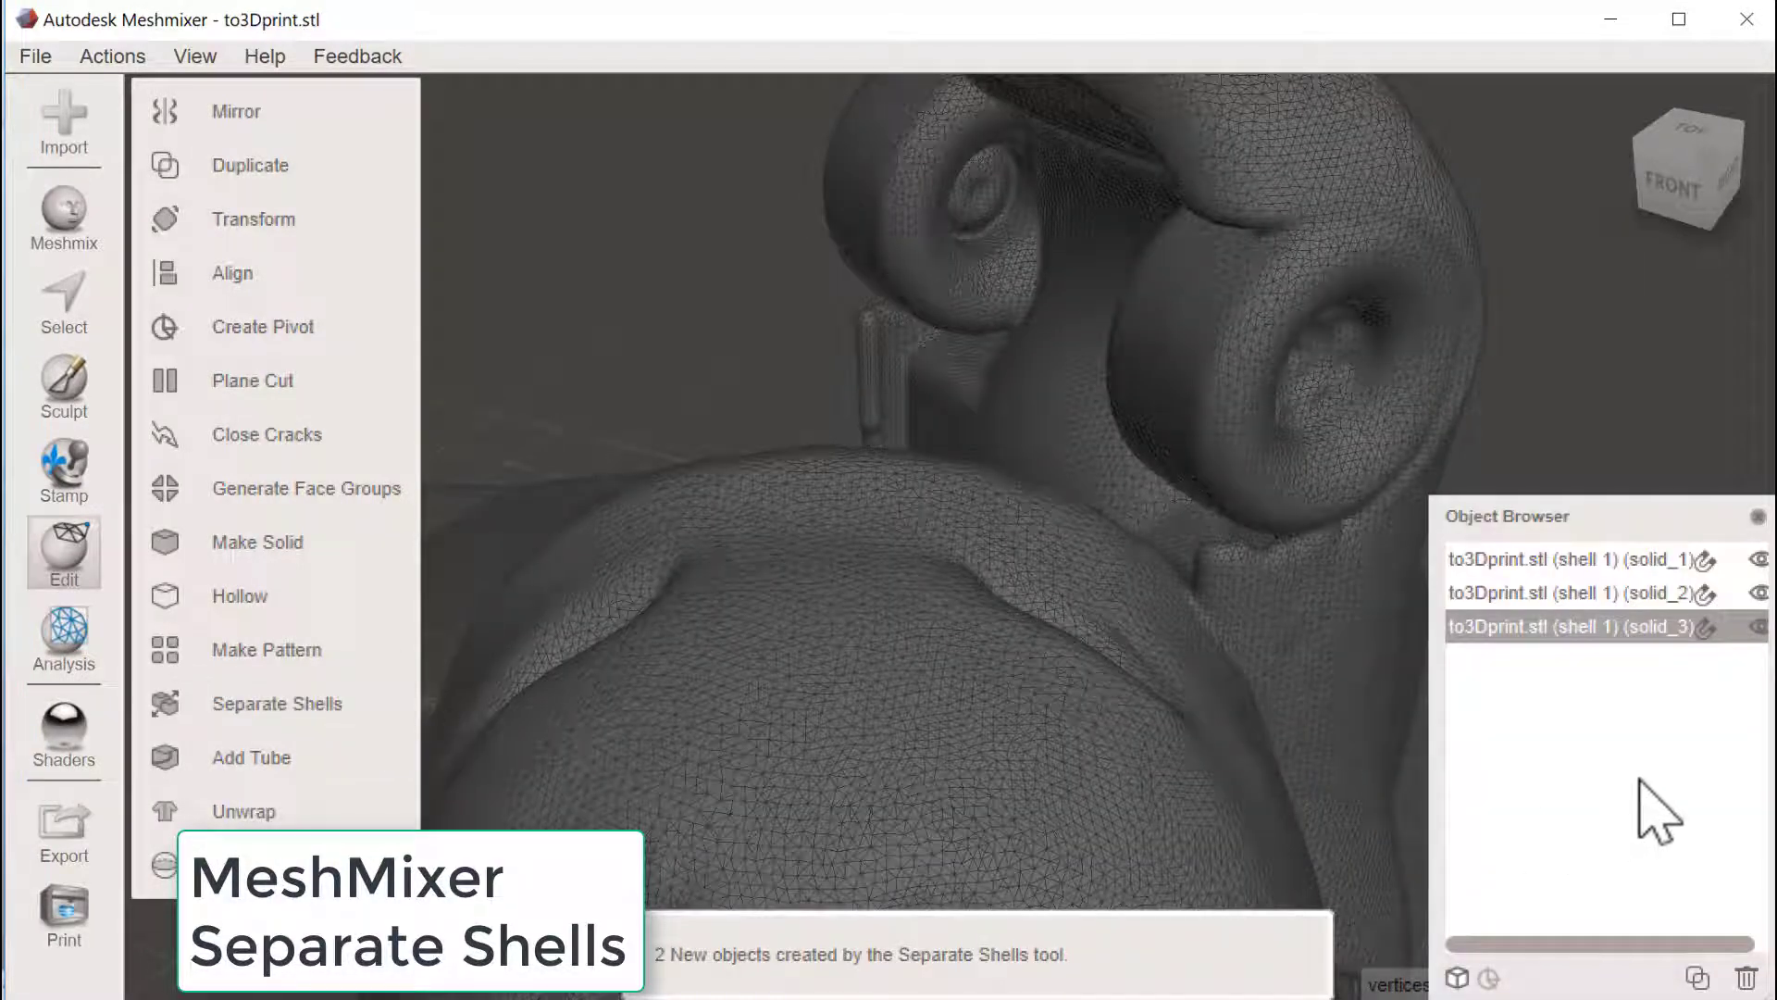
left_click(1760, 629)
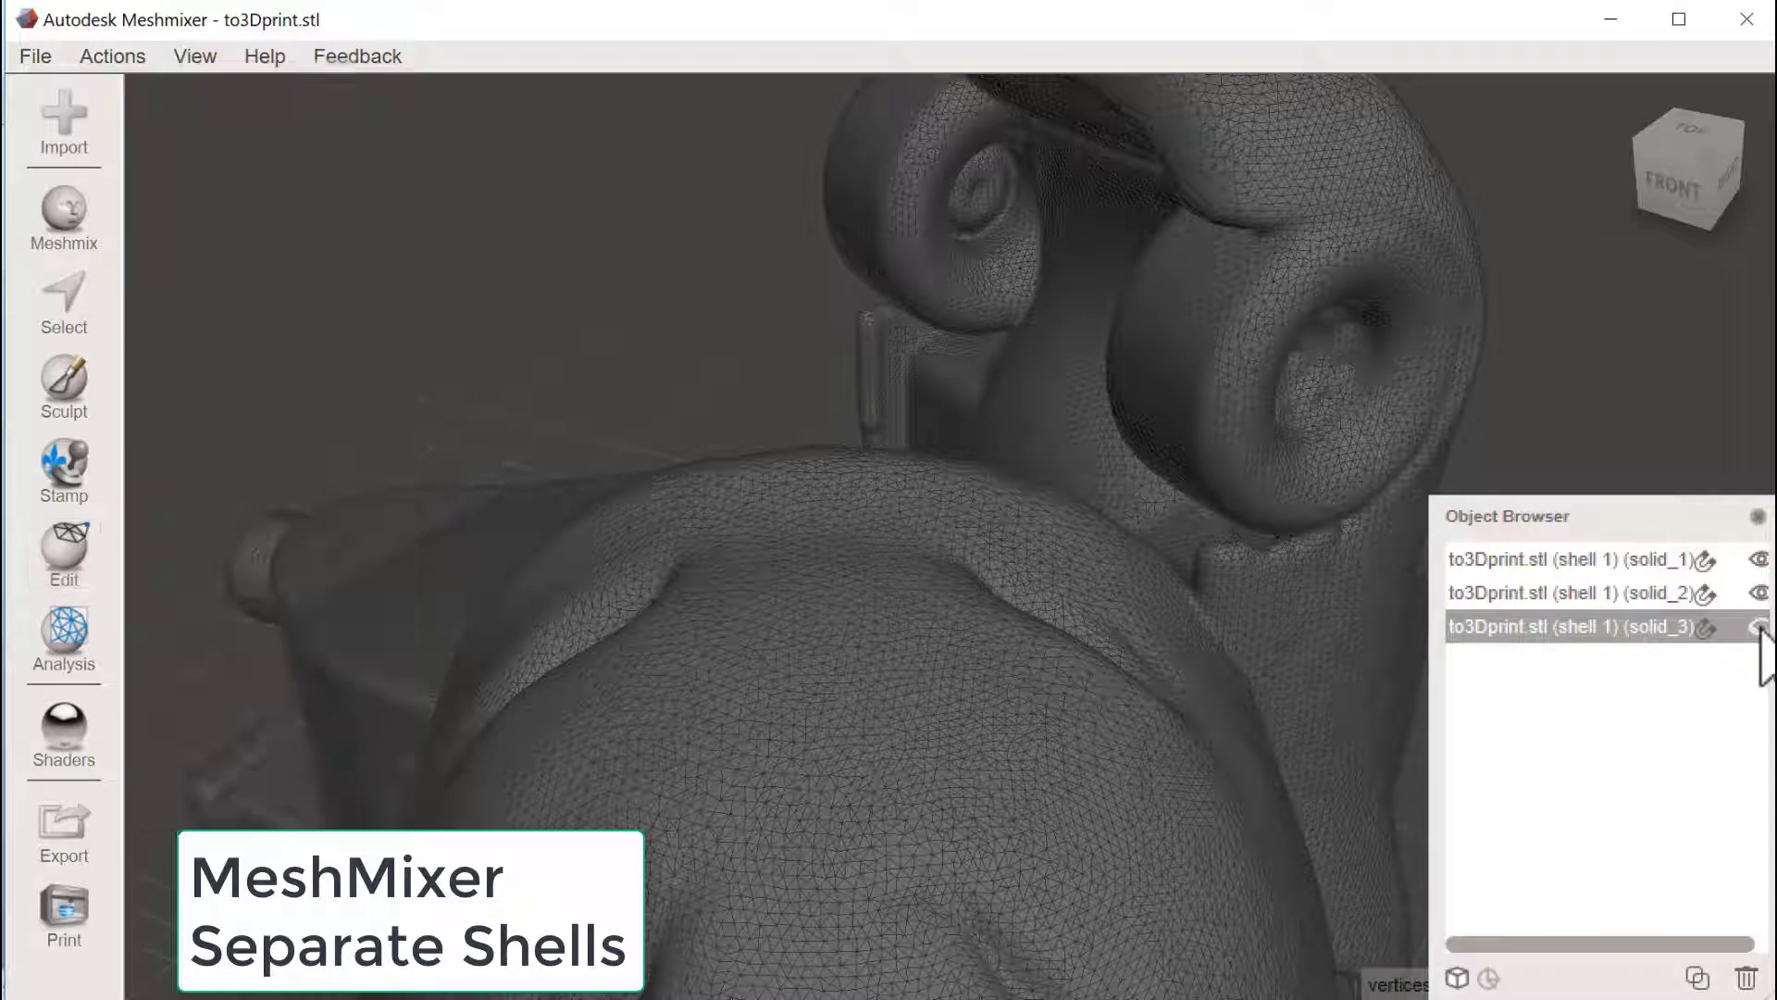
left_click(1759, 560)
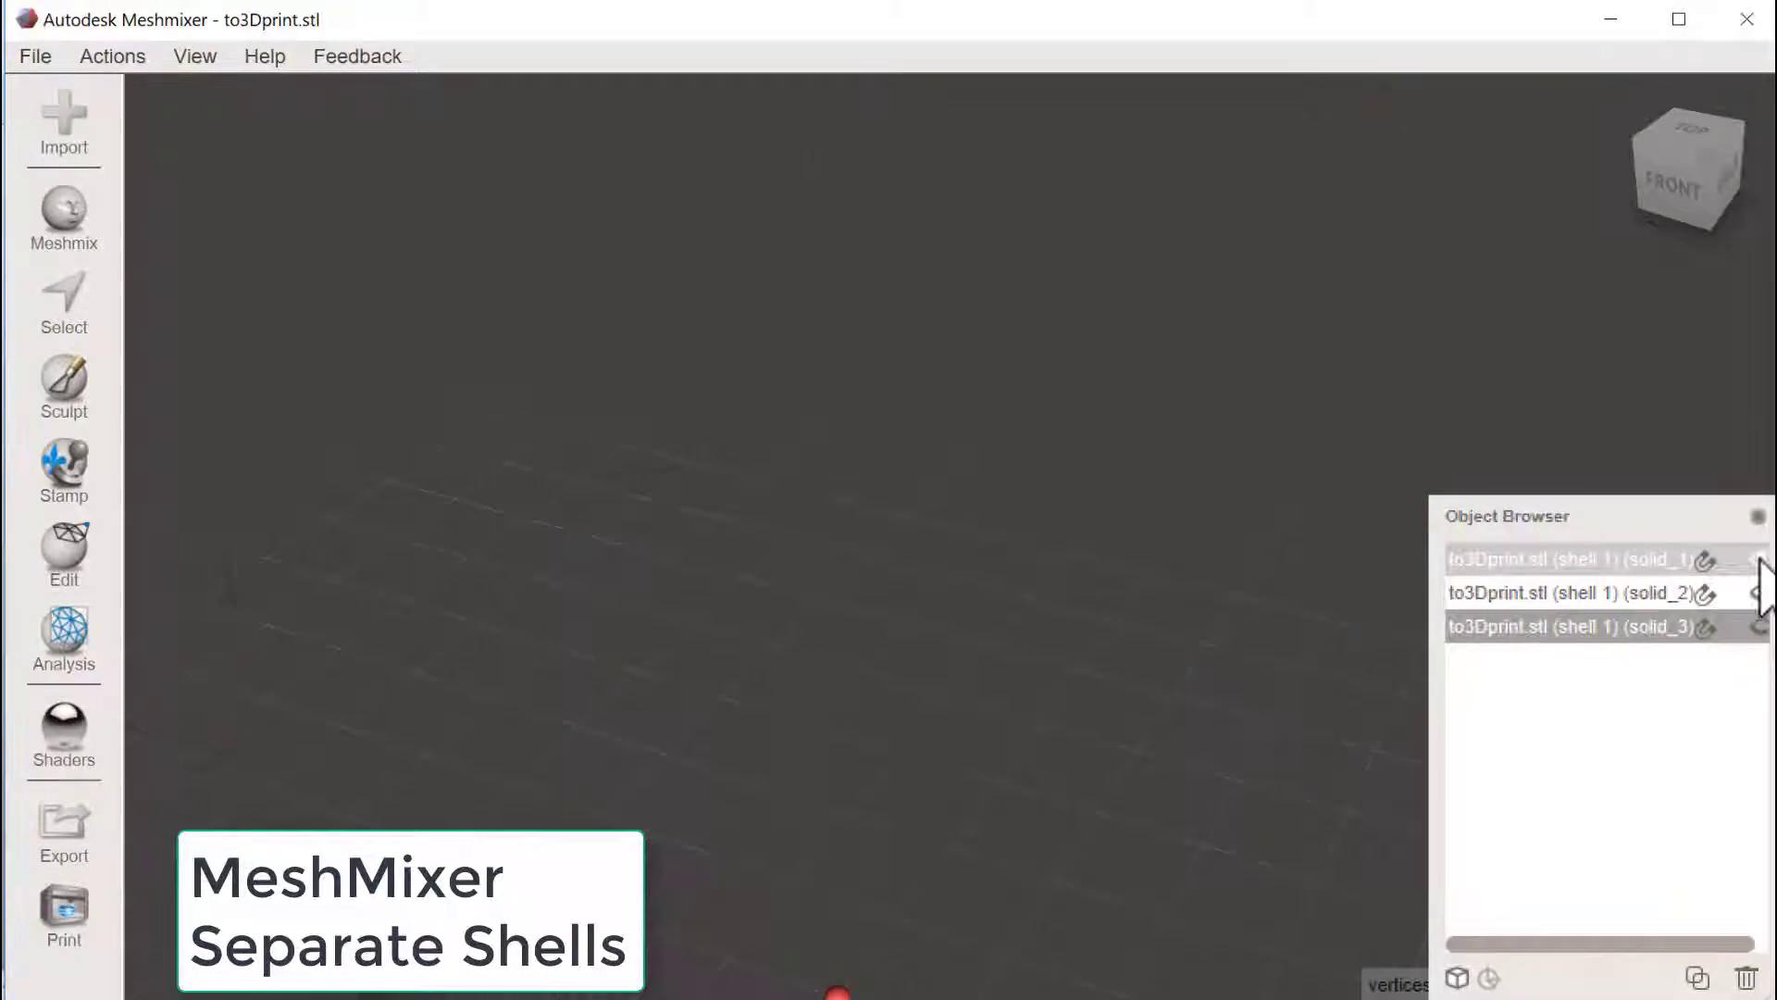
left_click(1581, 563)
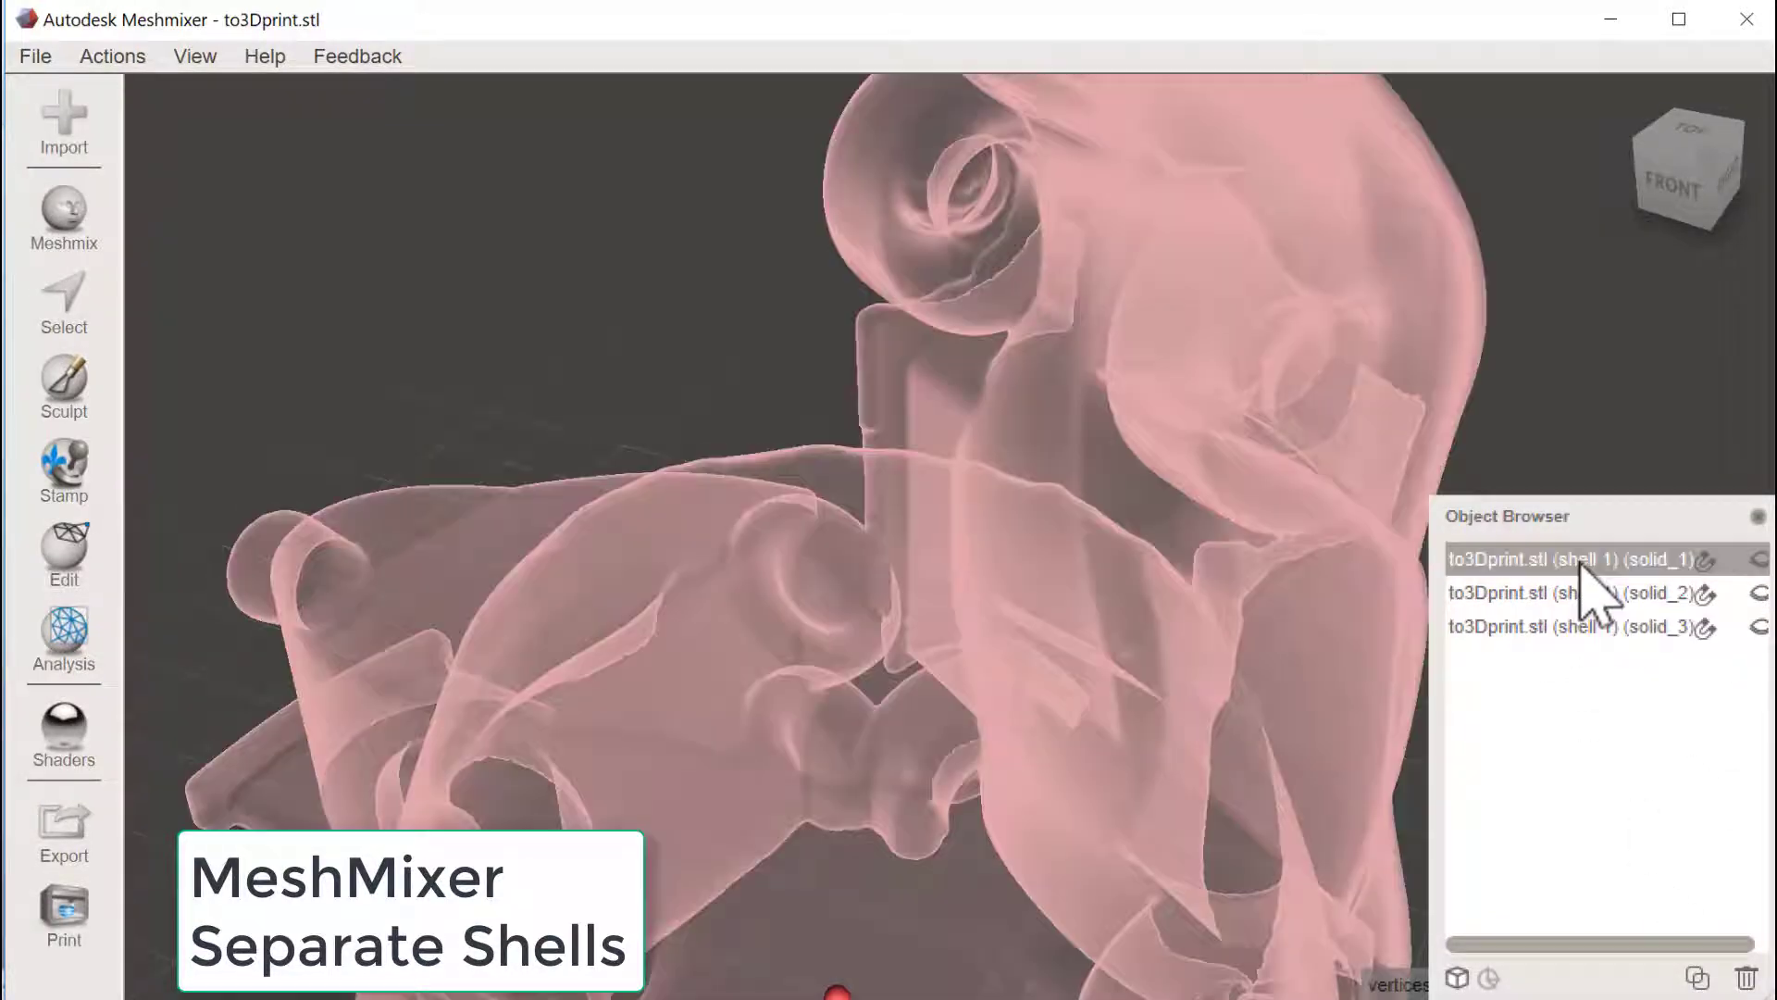
left_click(1758, 559)
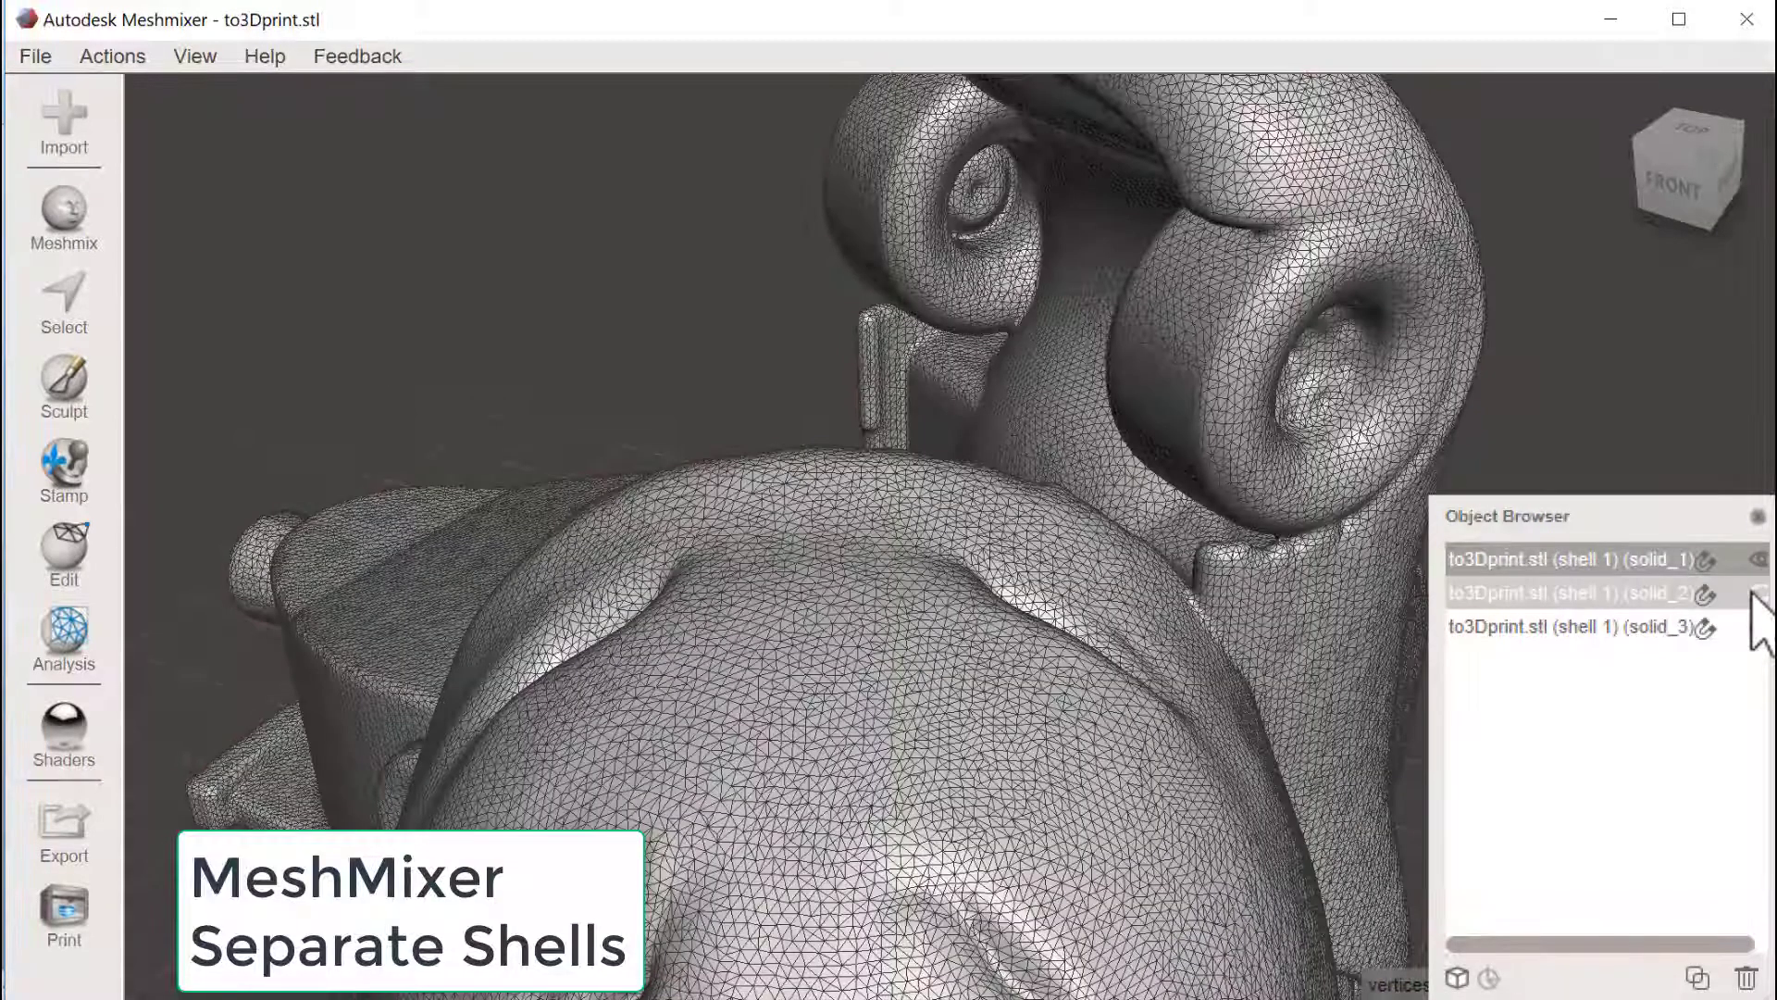
Delete the stray shells solid_2 and solid_3, leaving only solid_1 visible.
left_click(1606, 592)
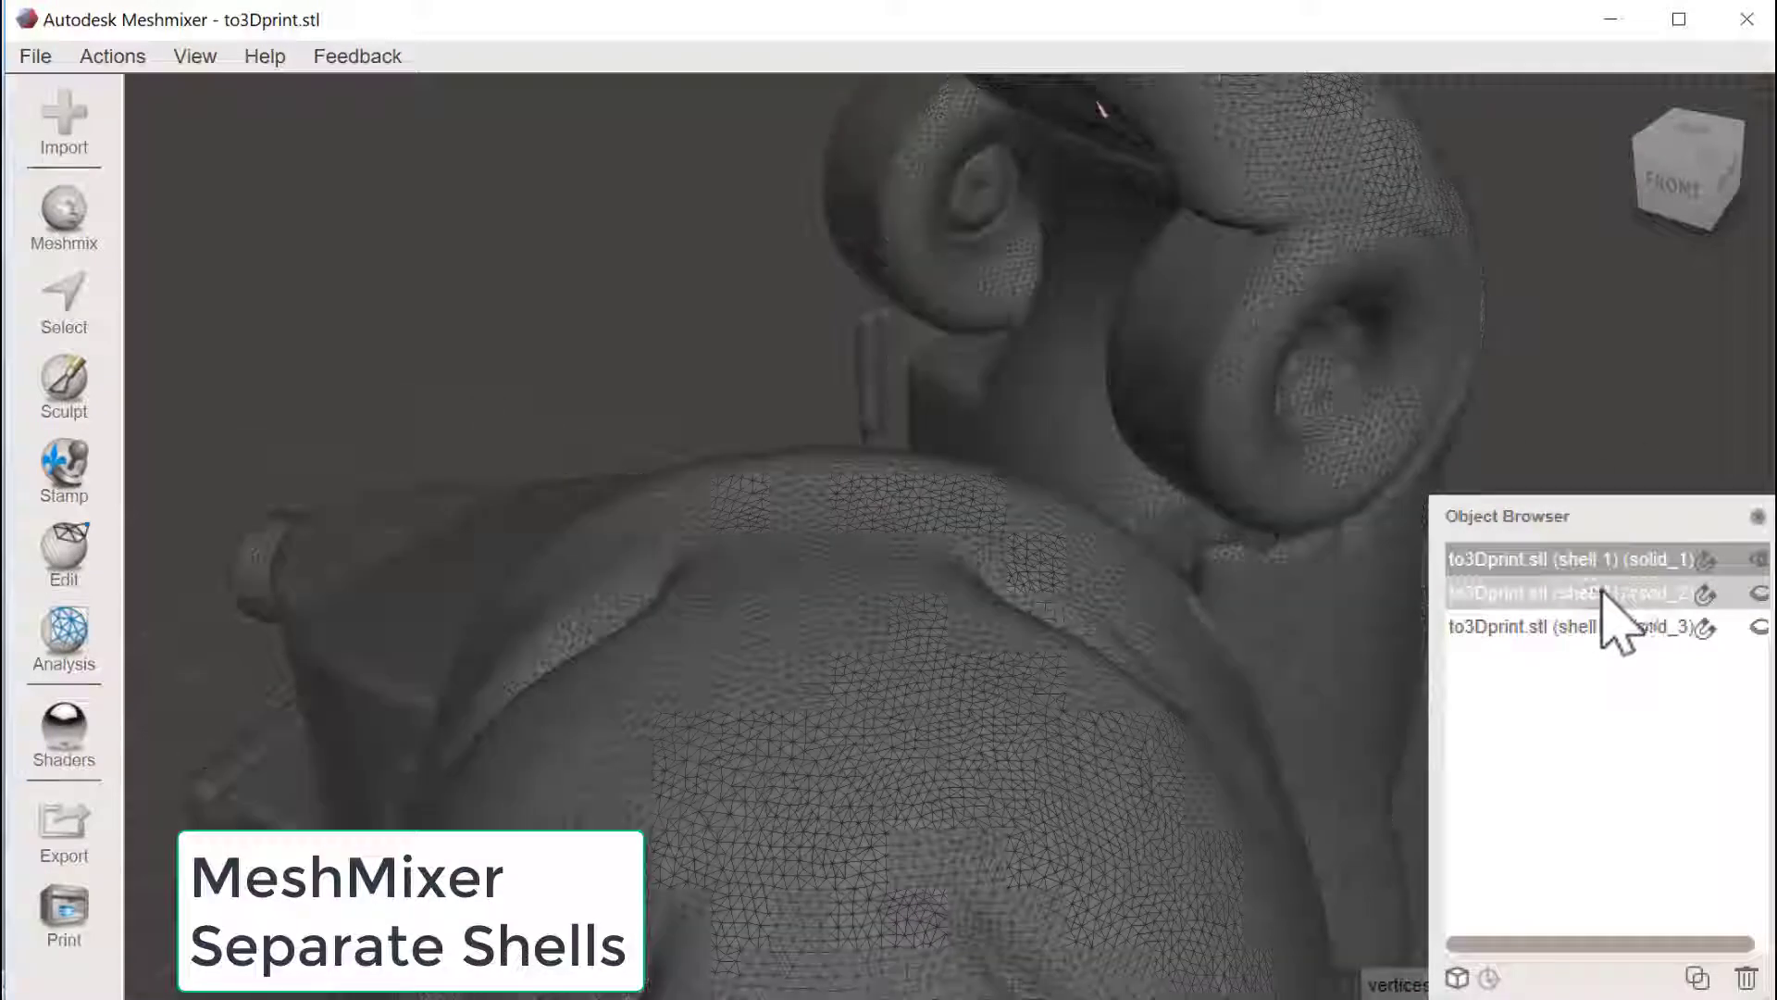
left_click(1759, 560)
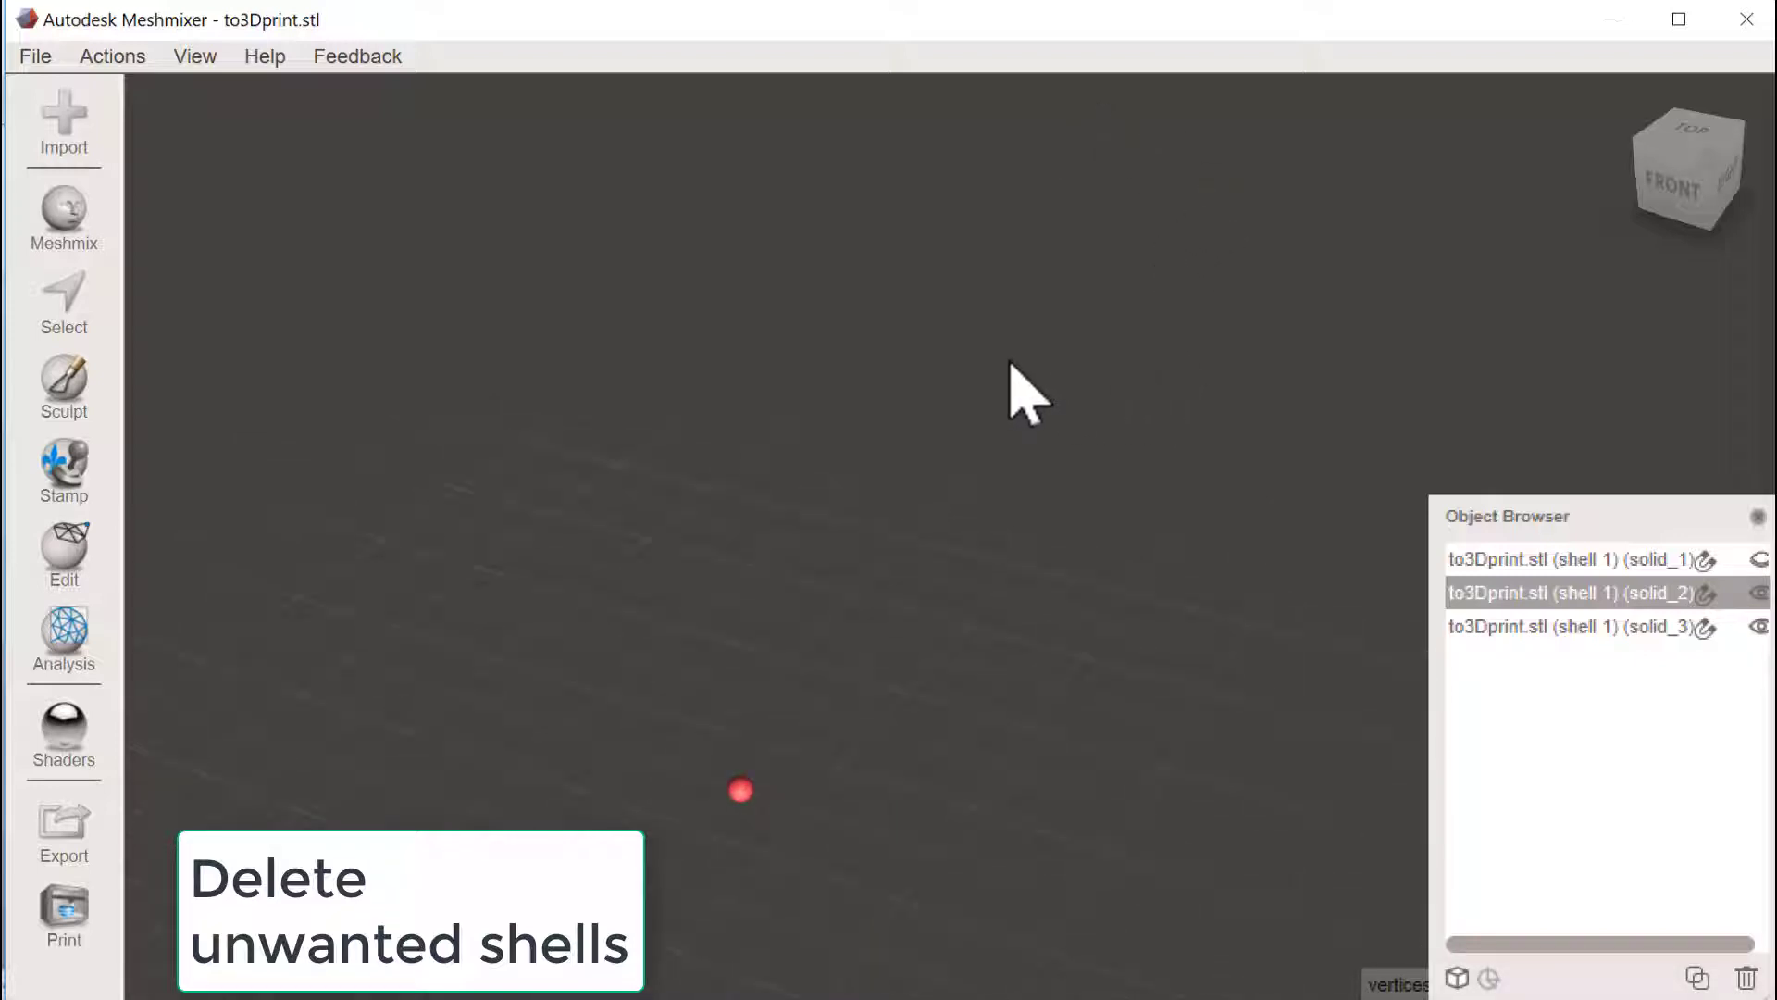
left_click(1643, 629, "shift")
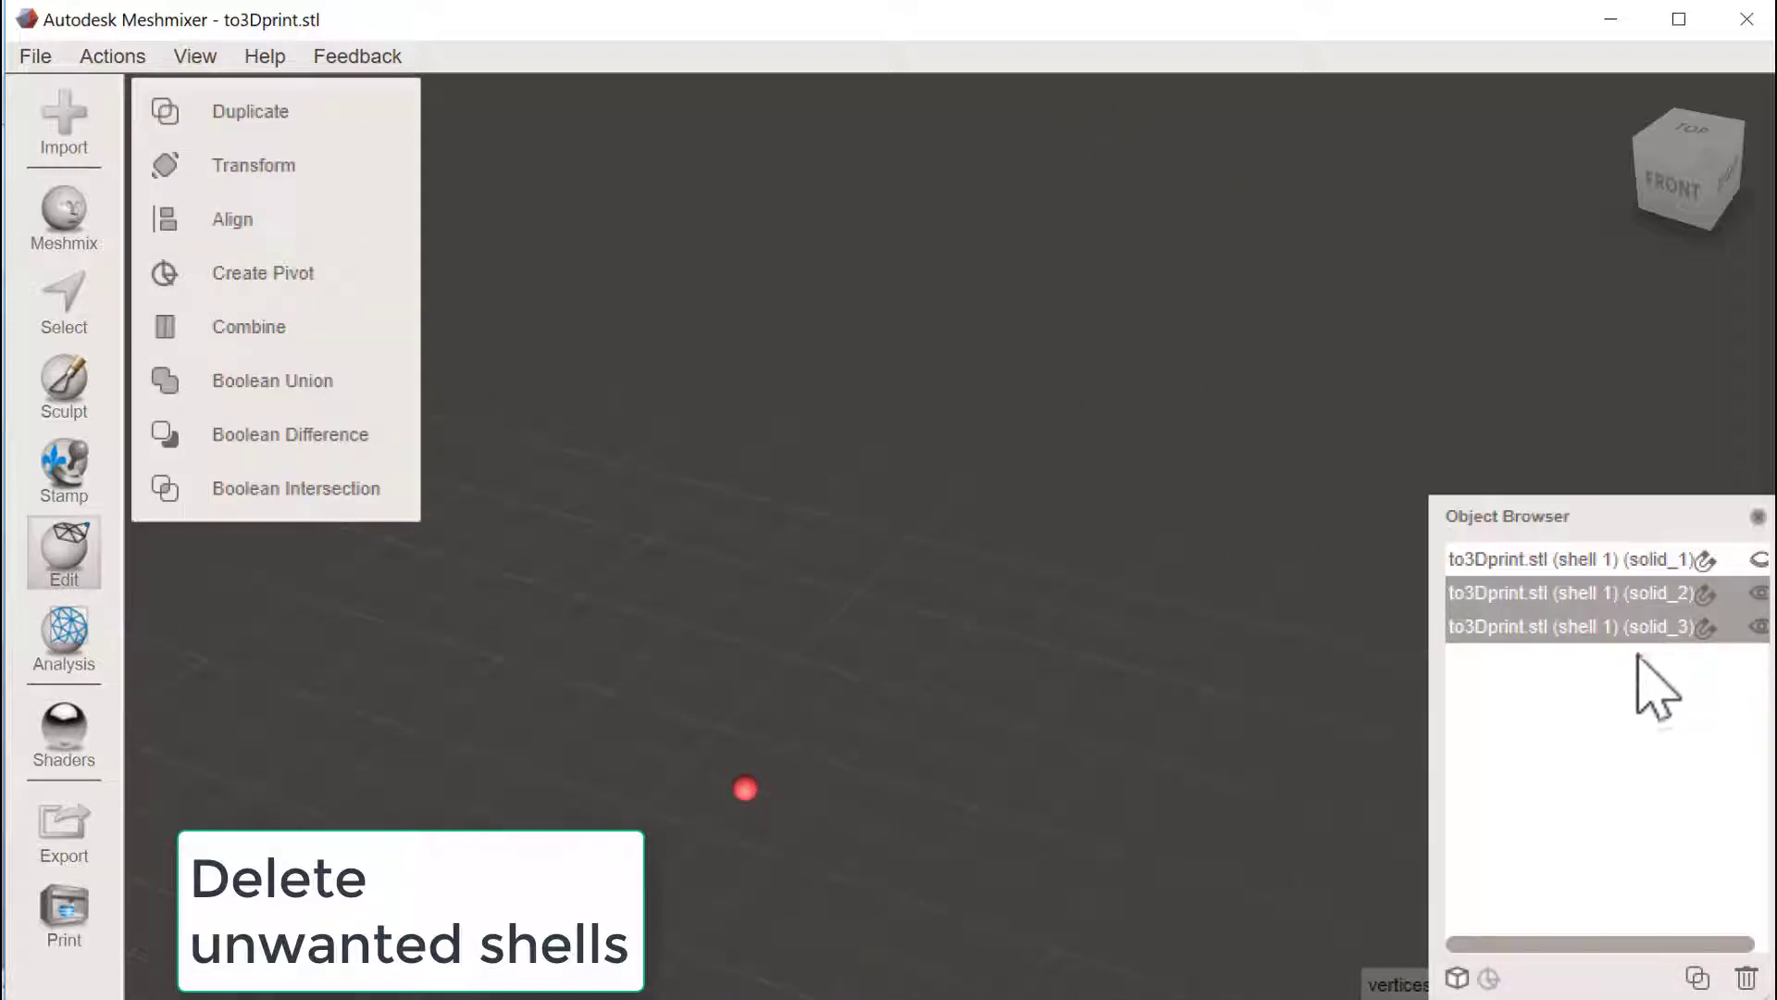
left_click(1747, 978)
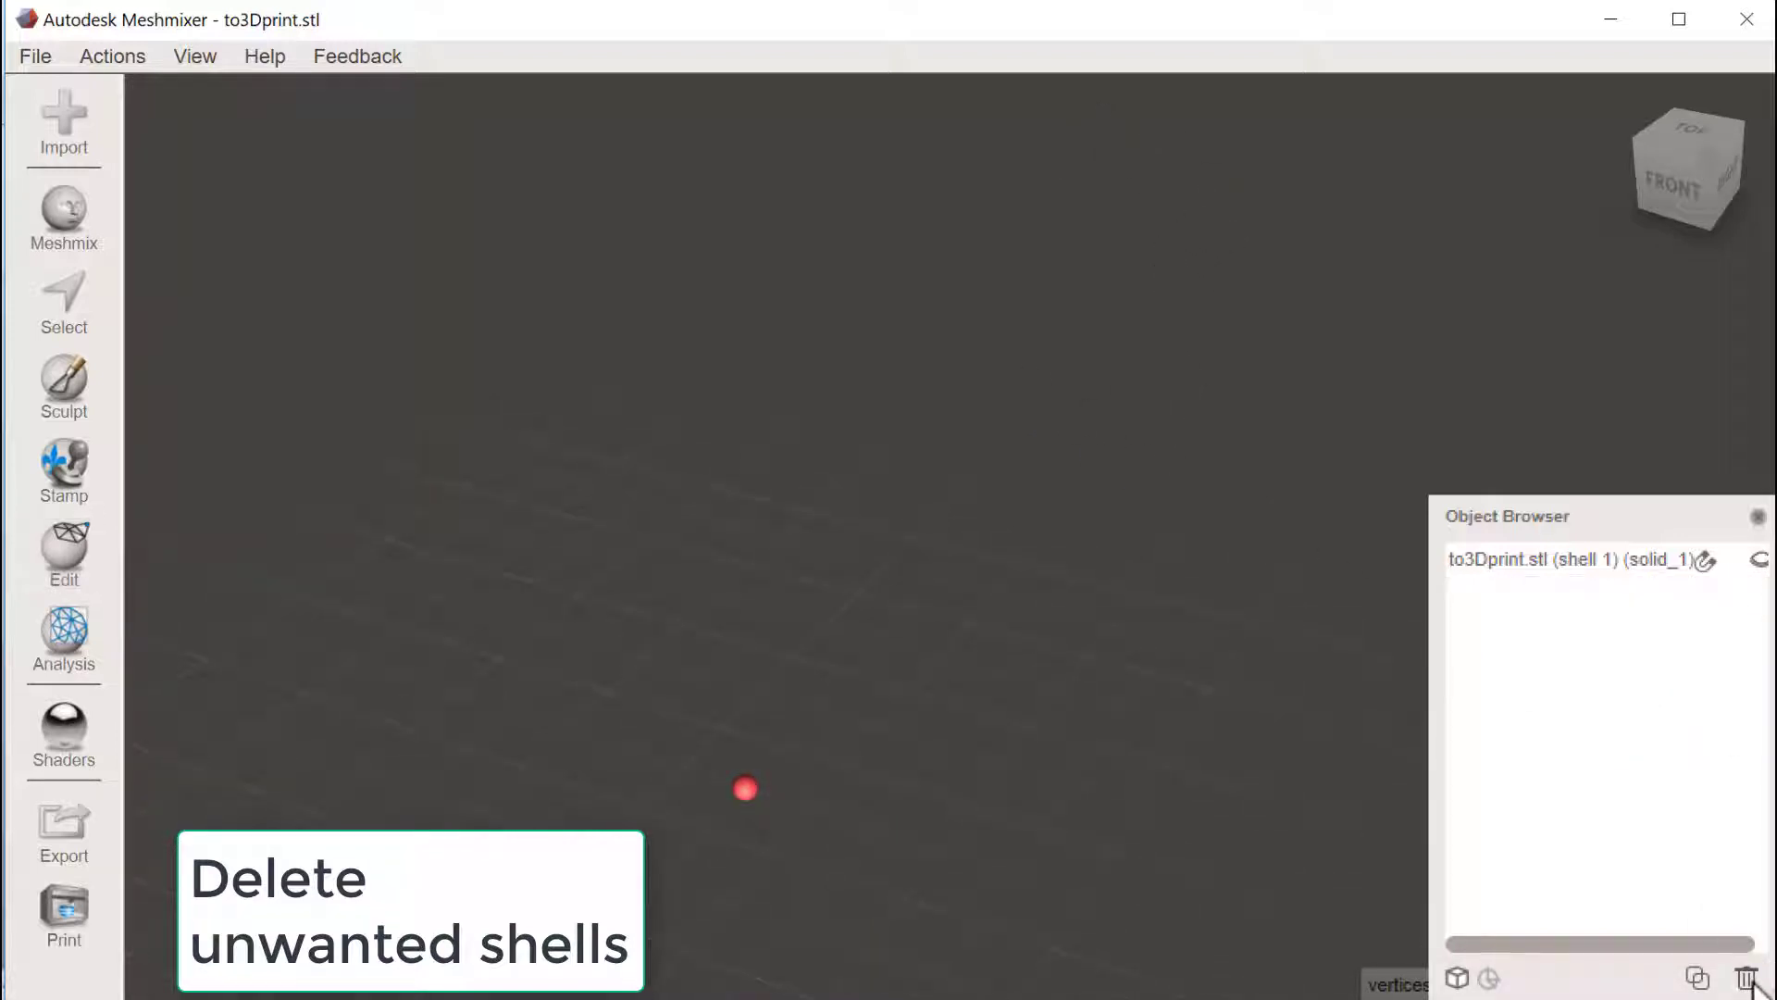
left_click(1759, 559)
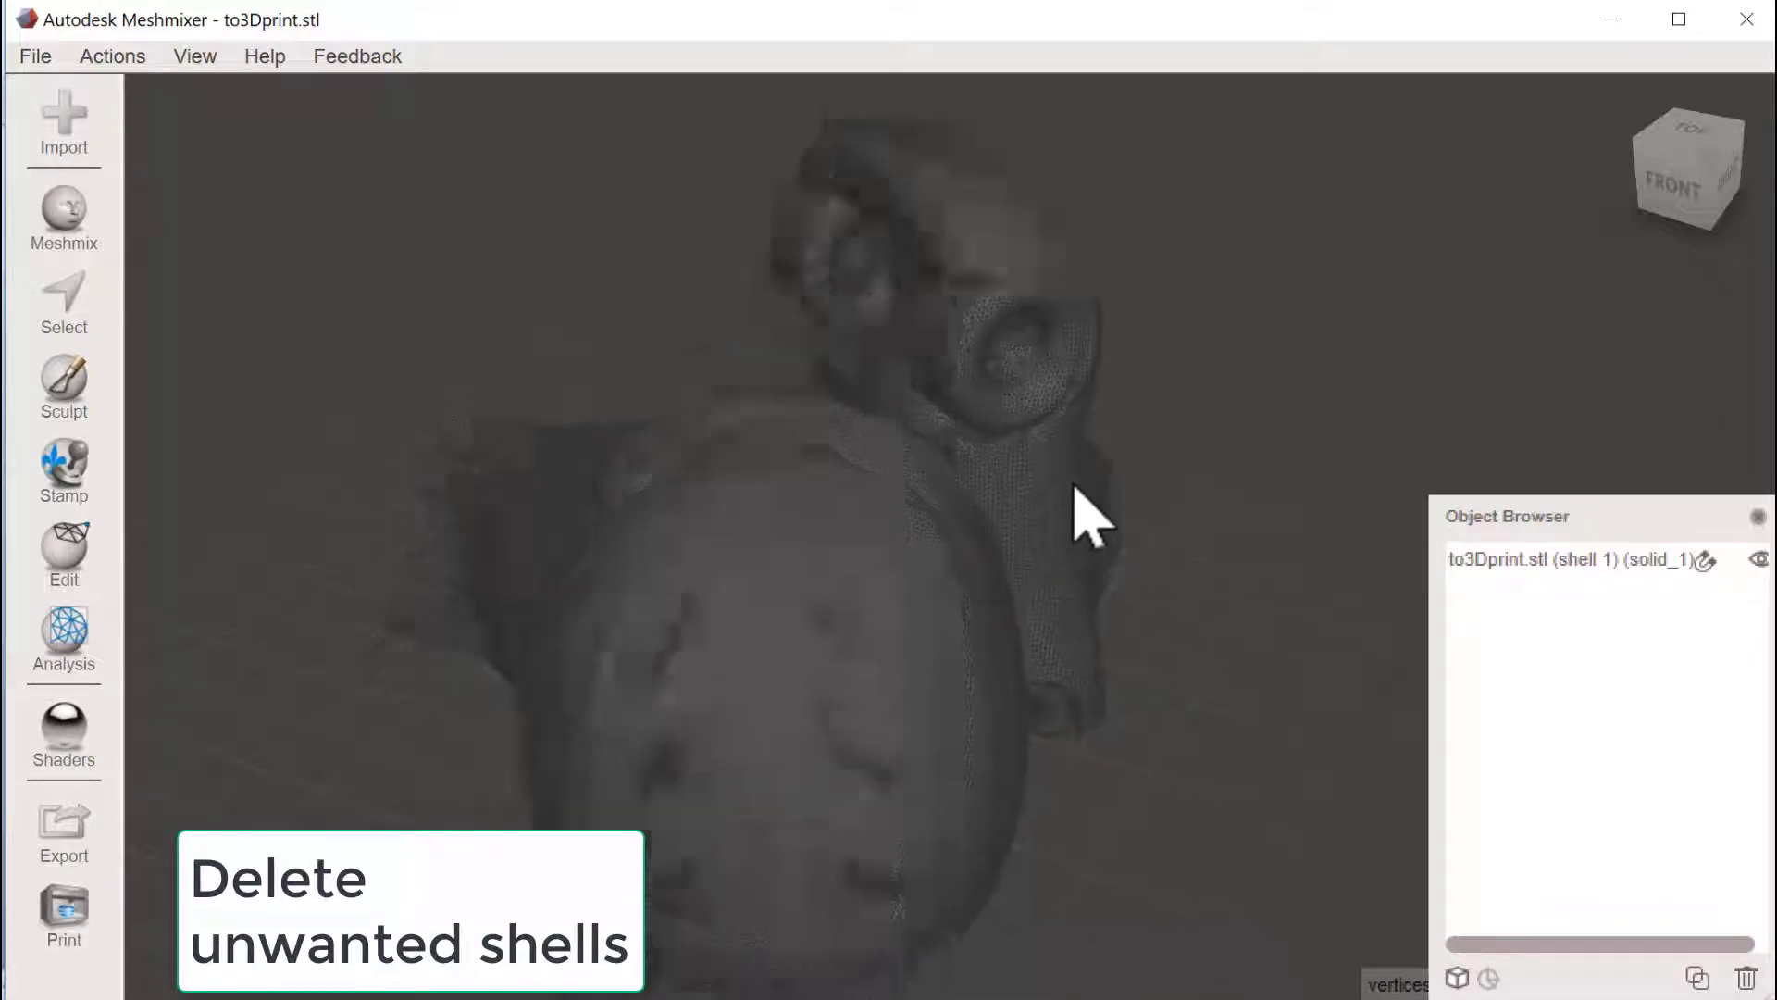
left_click(1495, 563)
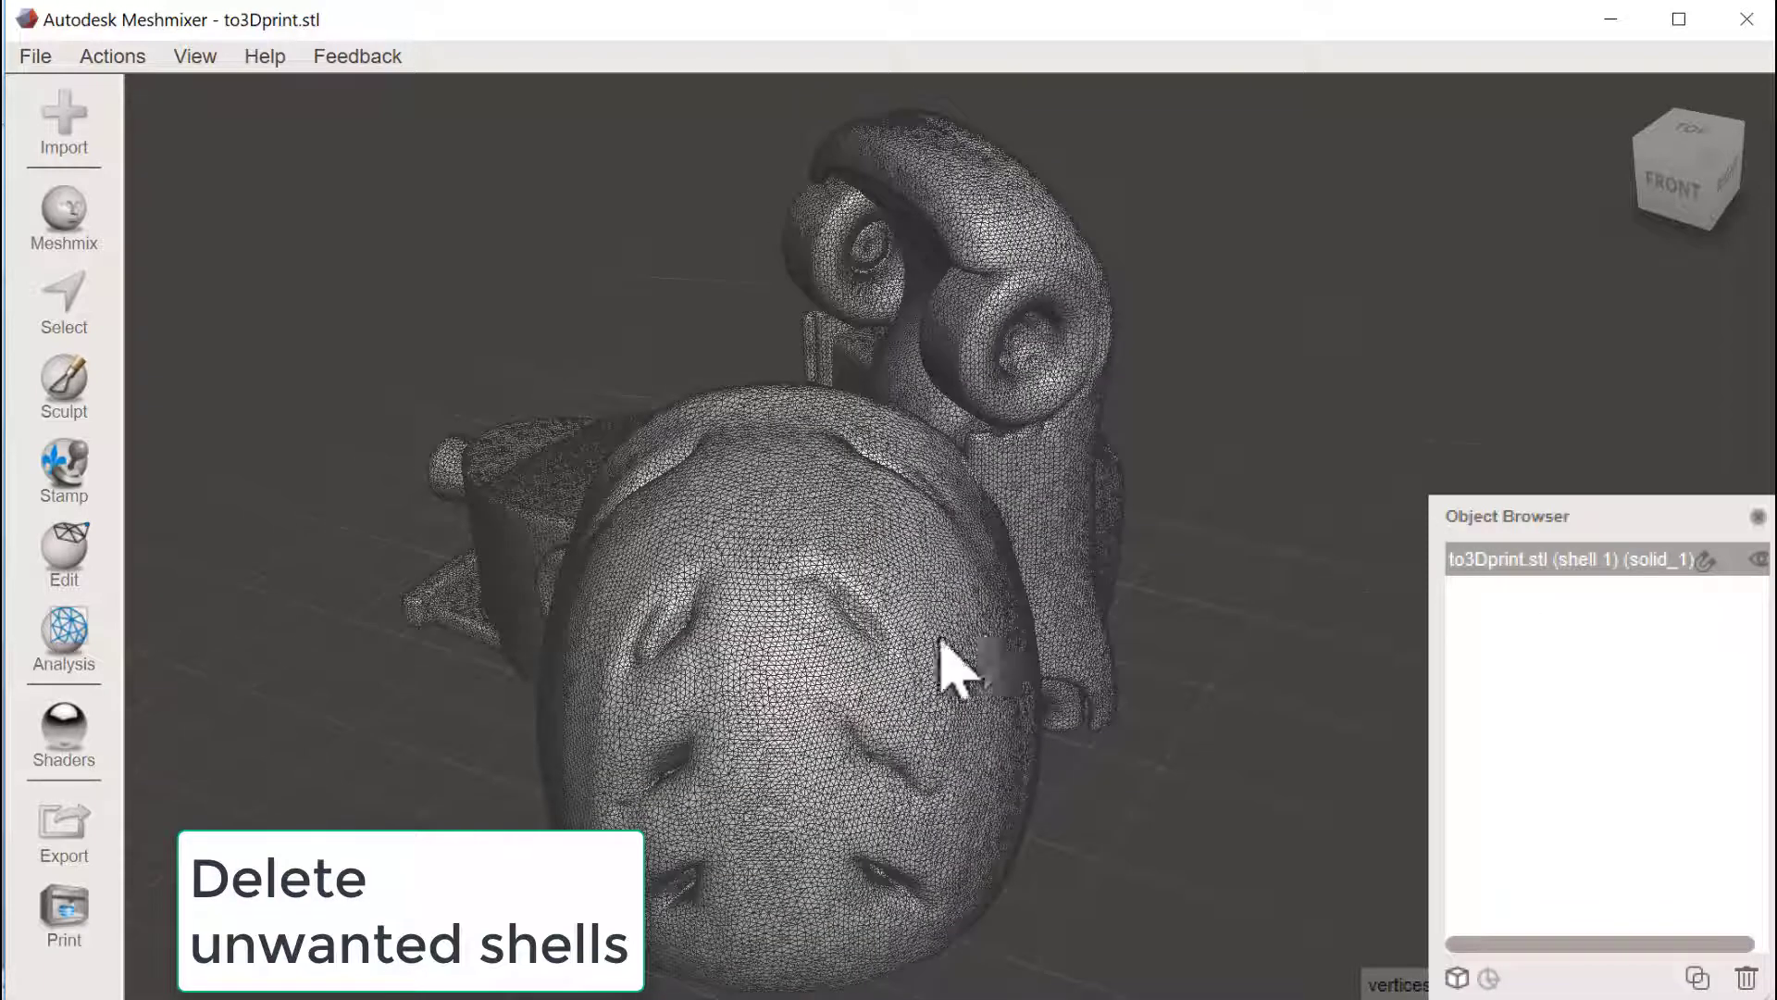
right_click_drag(942, 643, 182, 151)
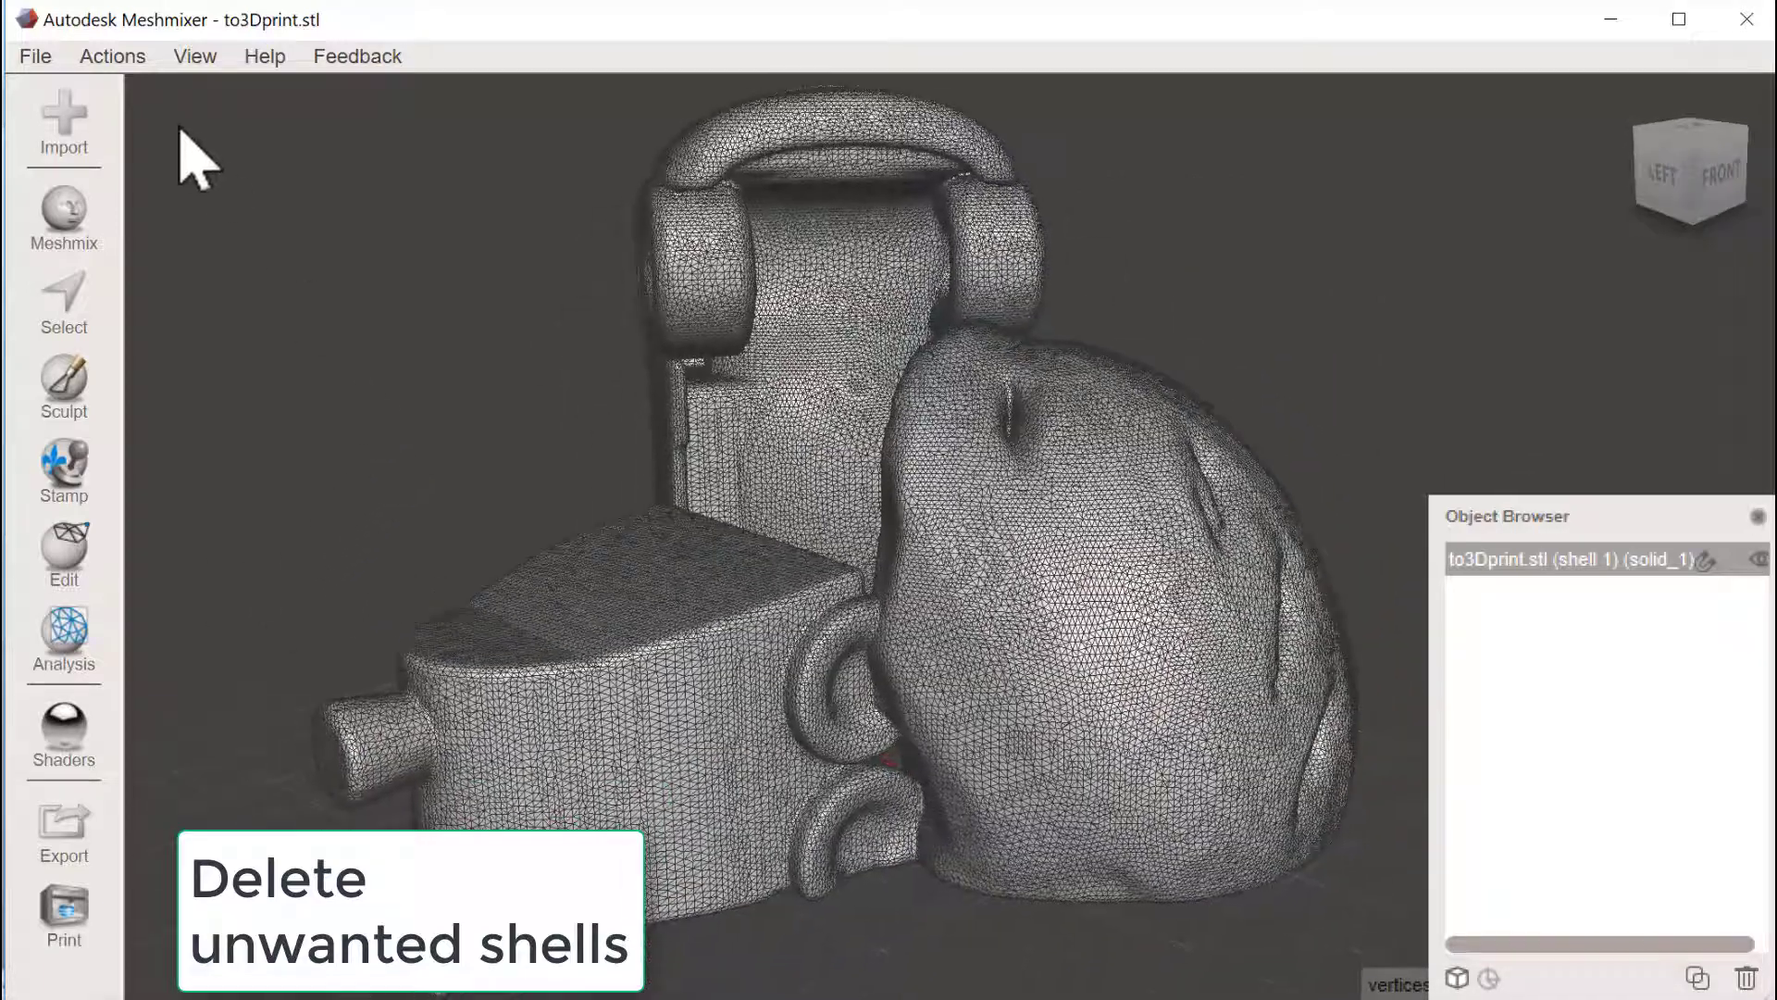
Export the remaining solid_1 shell as an STL Binary file into the 3Dprint folder.
left_click(34, 57)
left_click(105, 450)
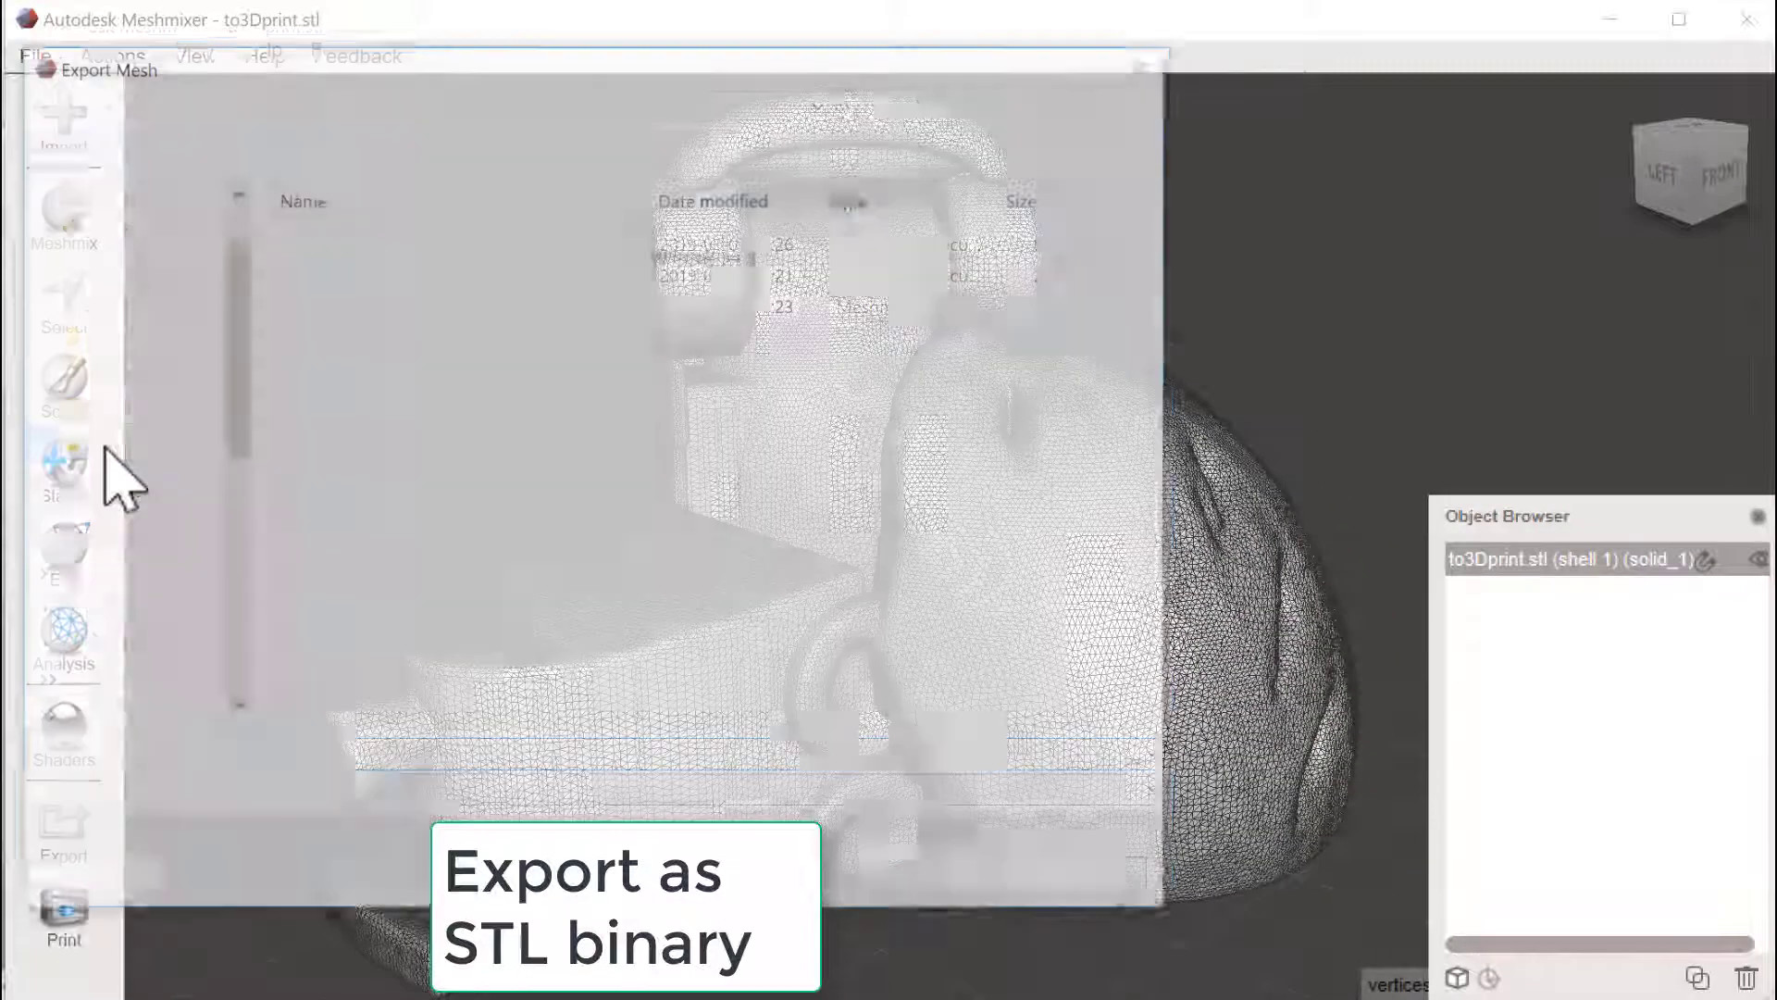
left_click(407, 307)
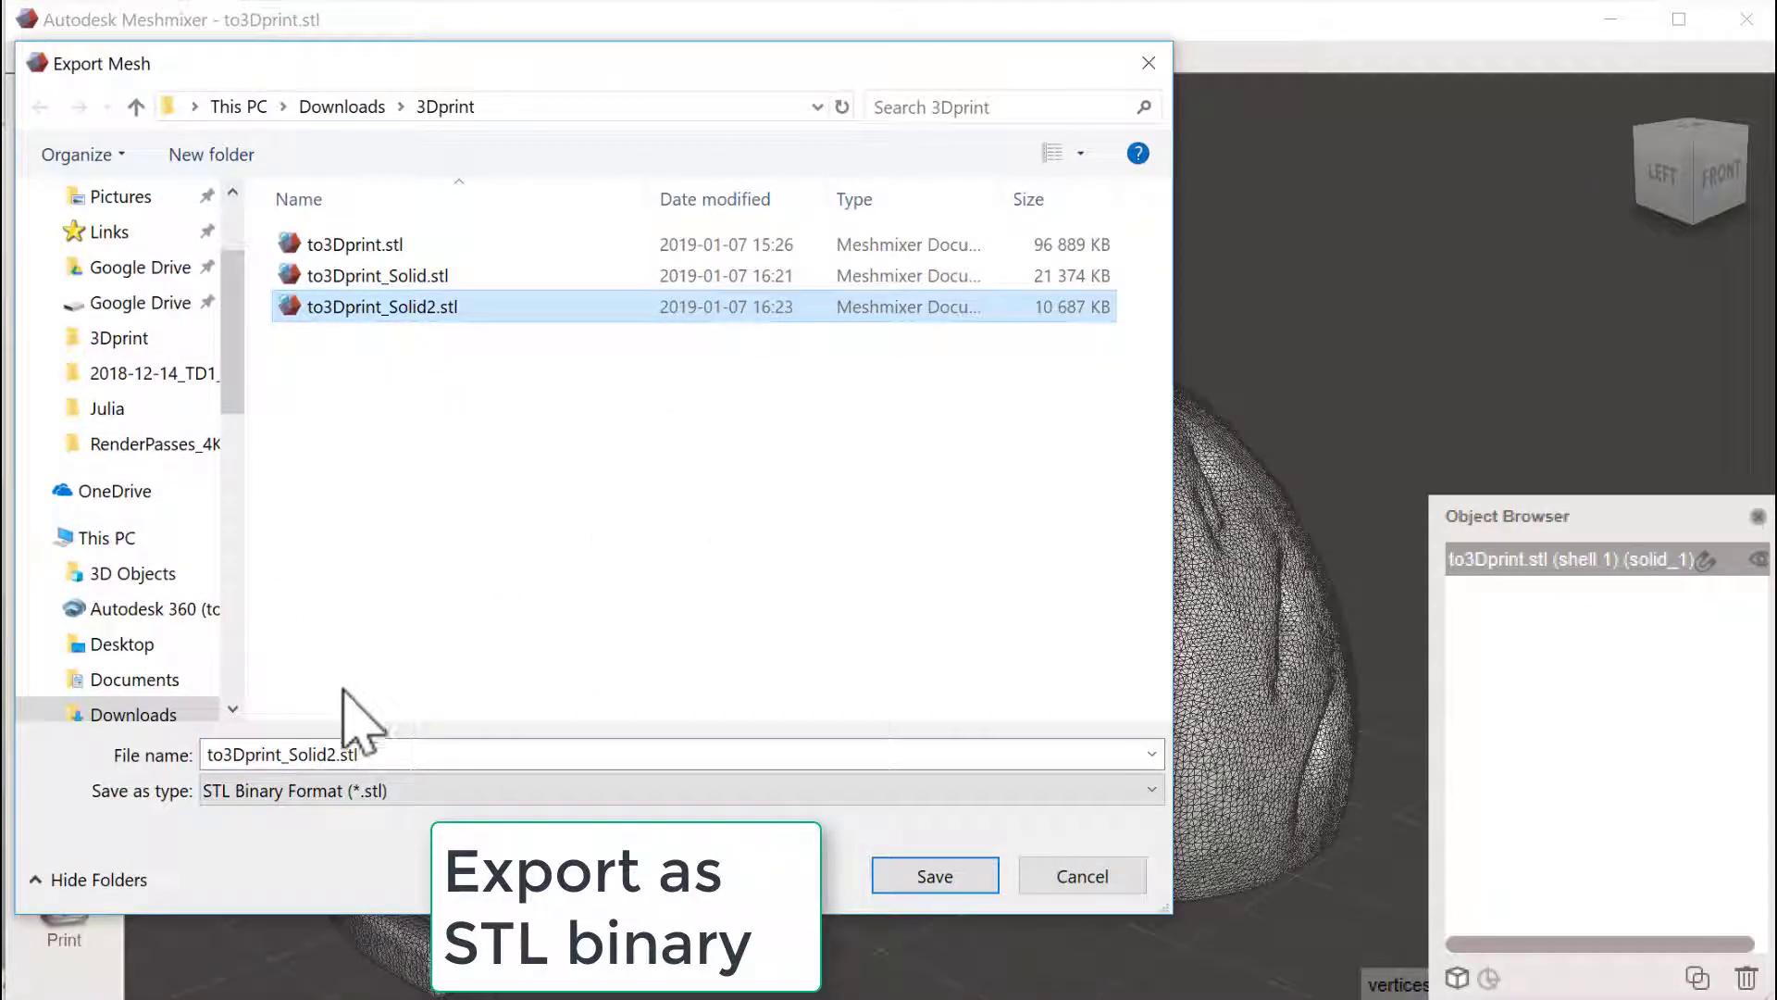
double_click(331, 754)
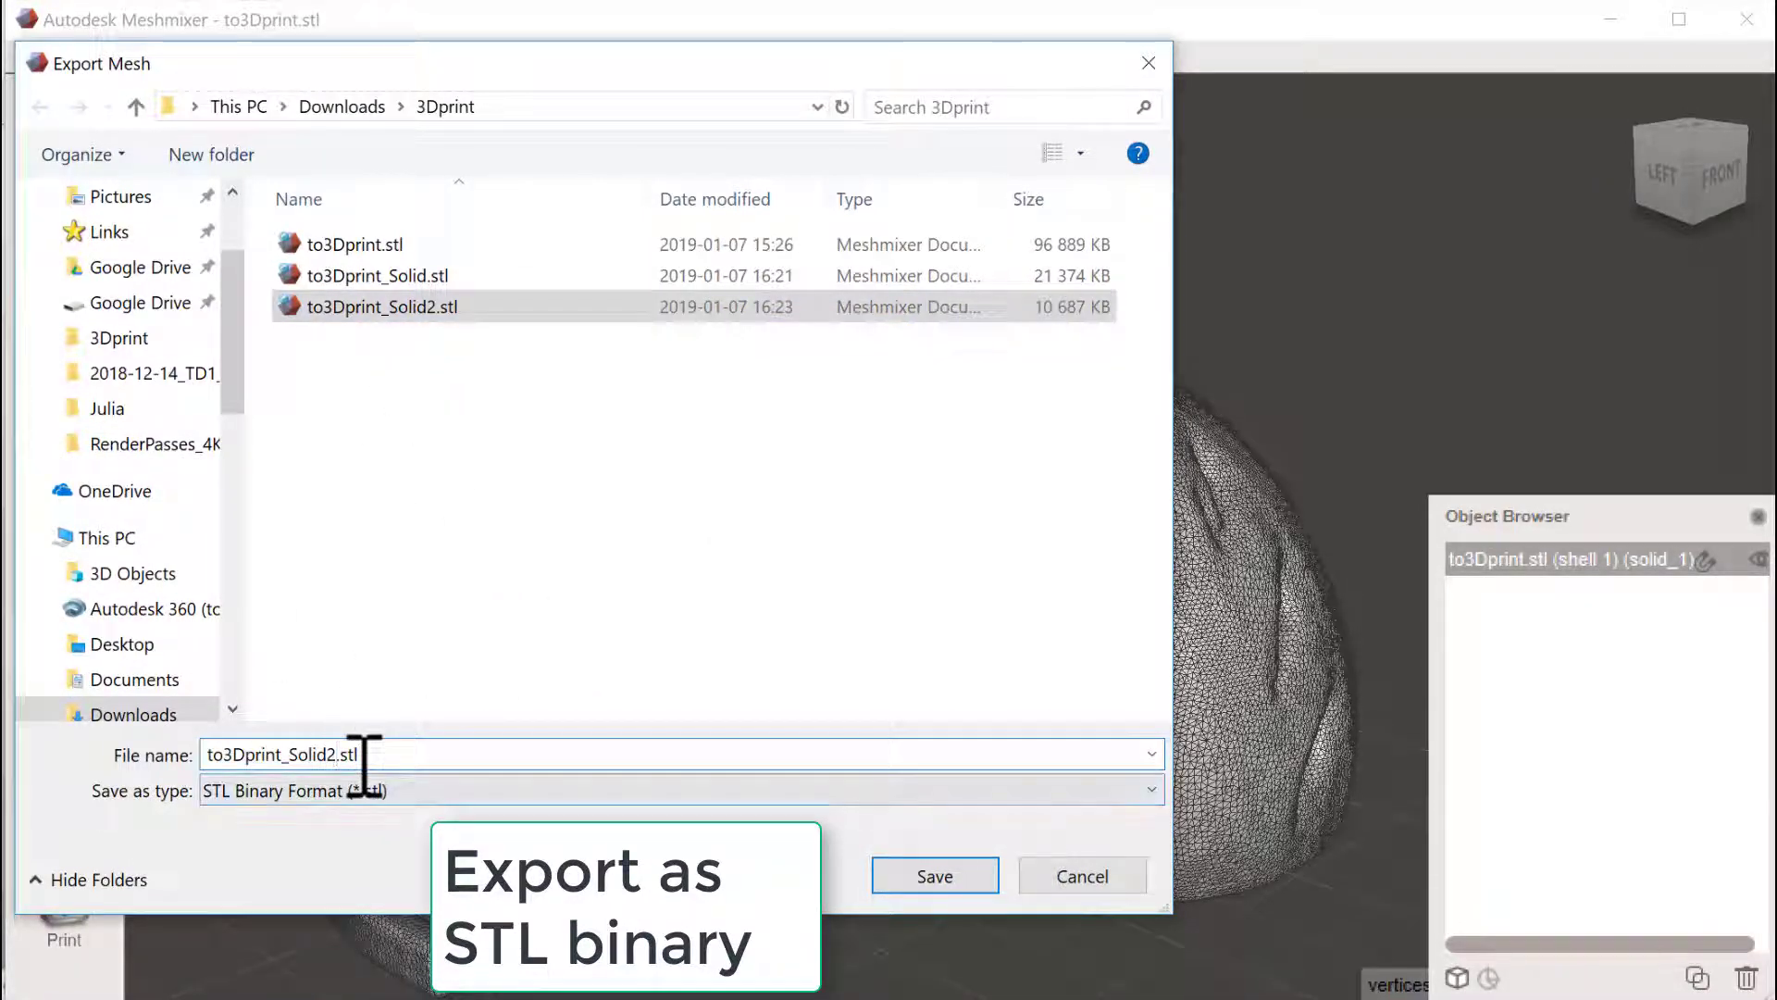
key("Return")
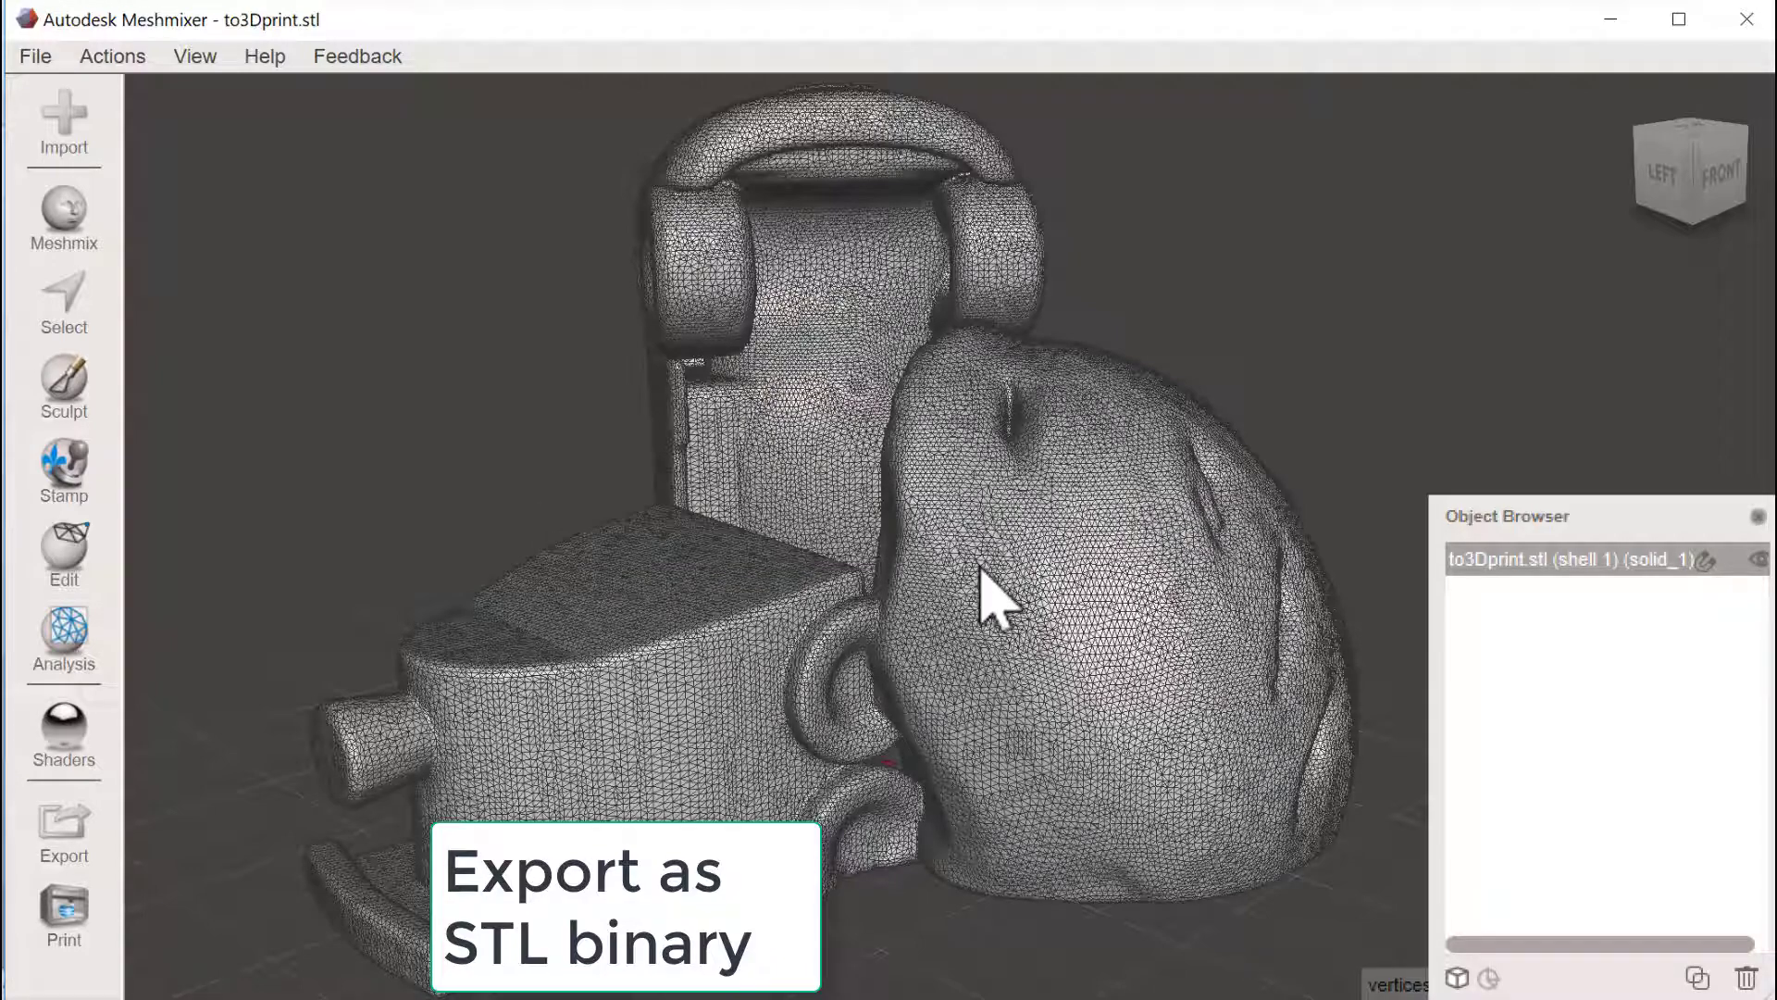
Delete the old to3Dprint_Solid2 part from the netfabb project.
key("alt+Tab")
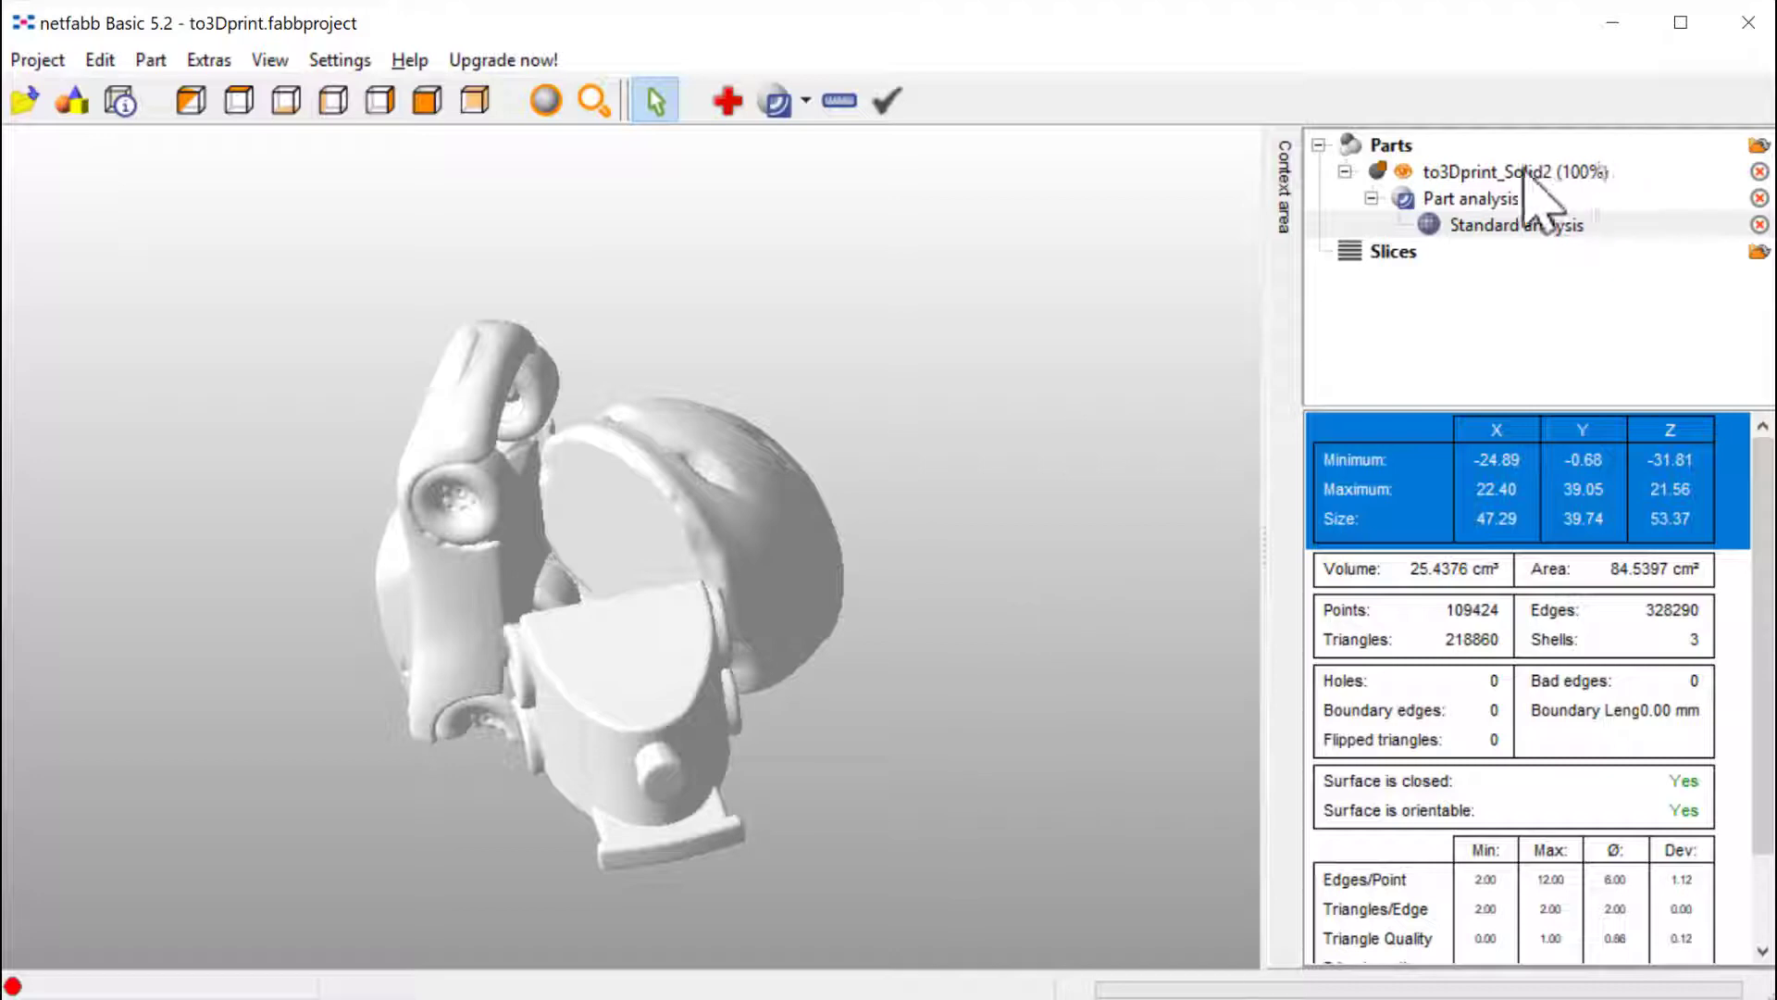
left_click(1523, 173)
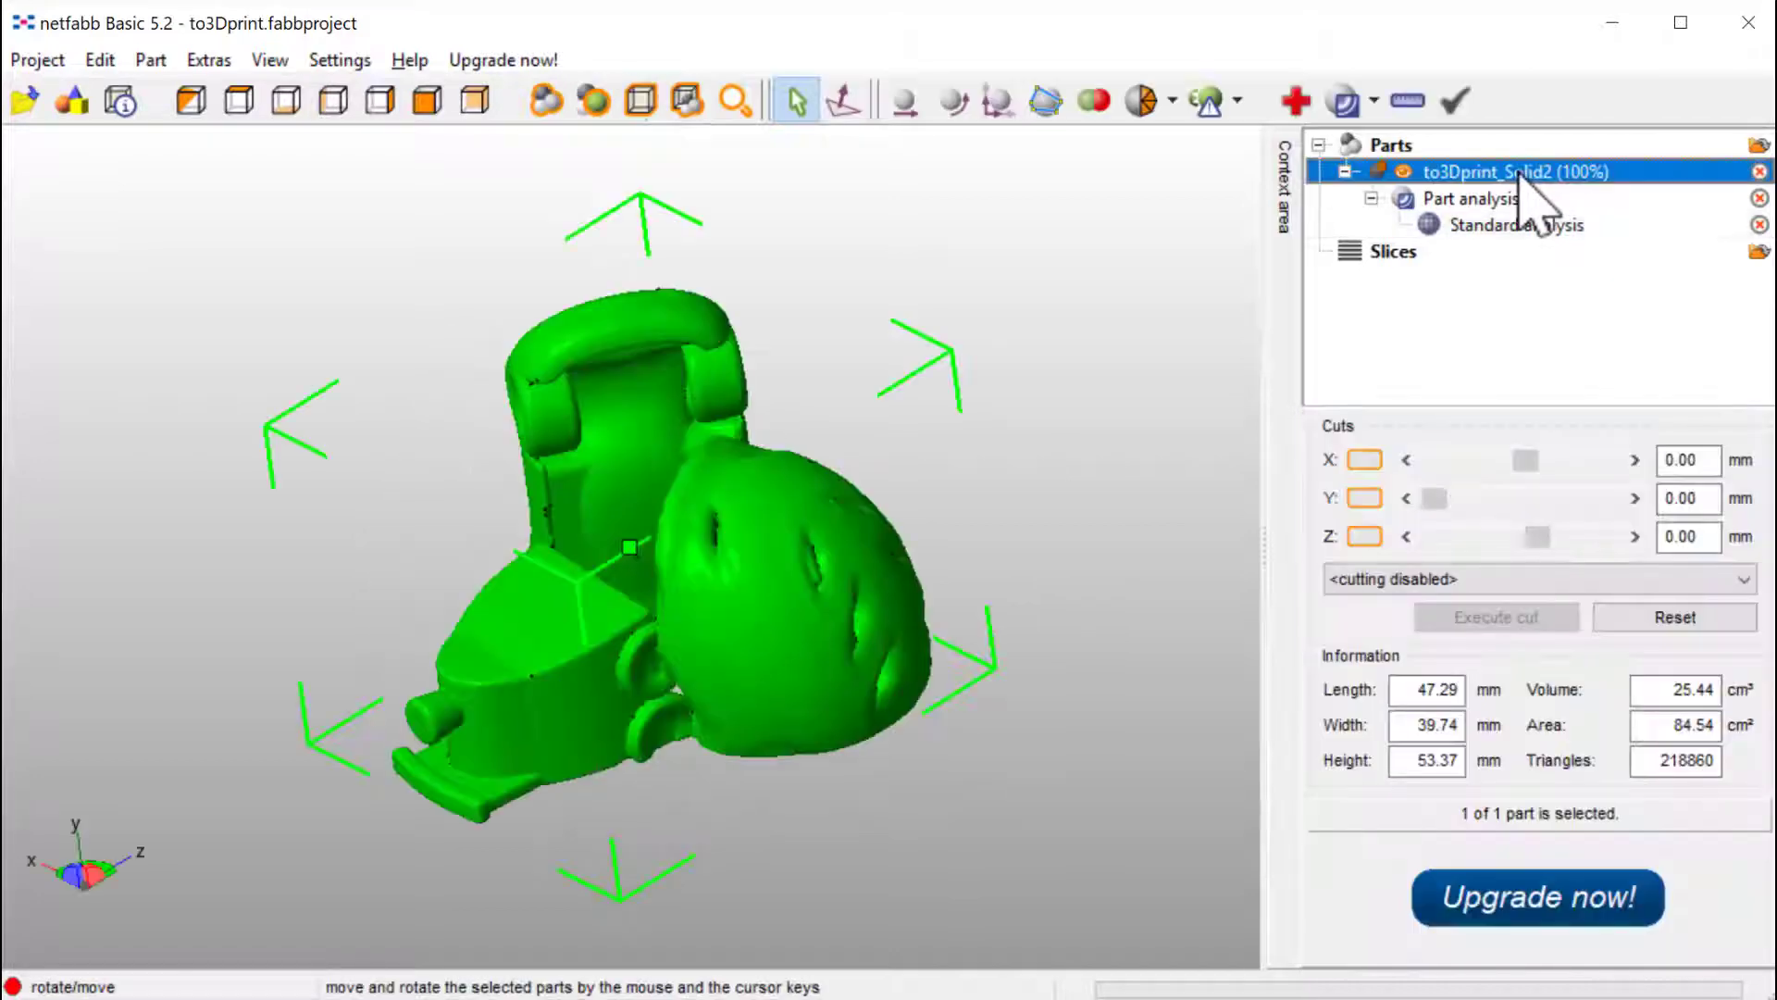
key("Delete")
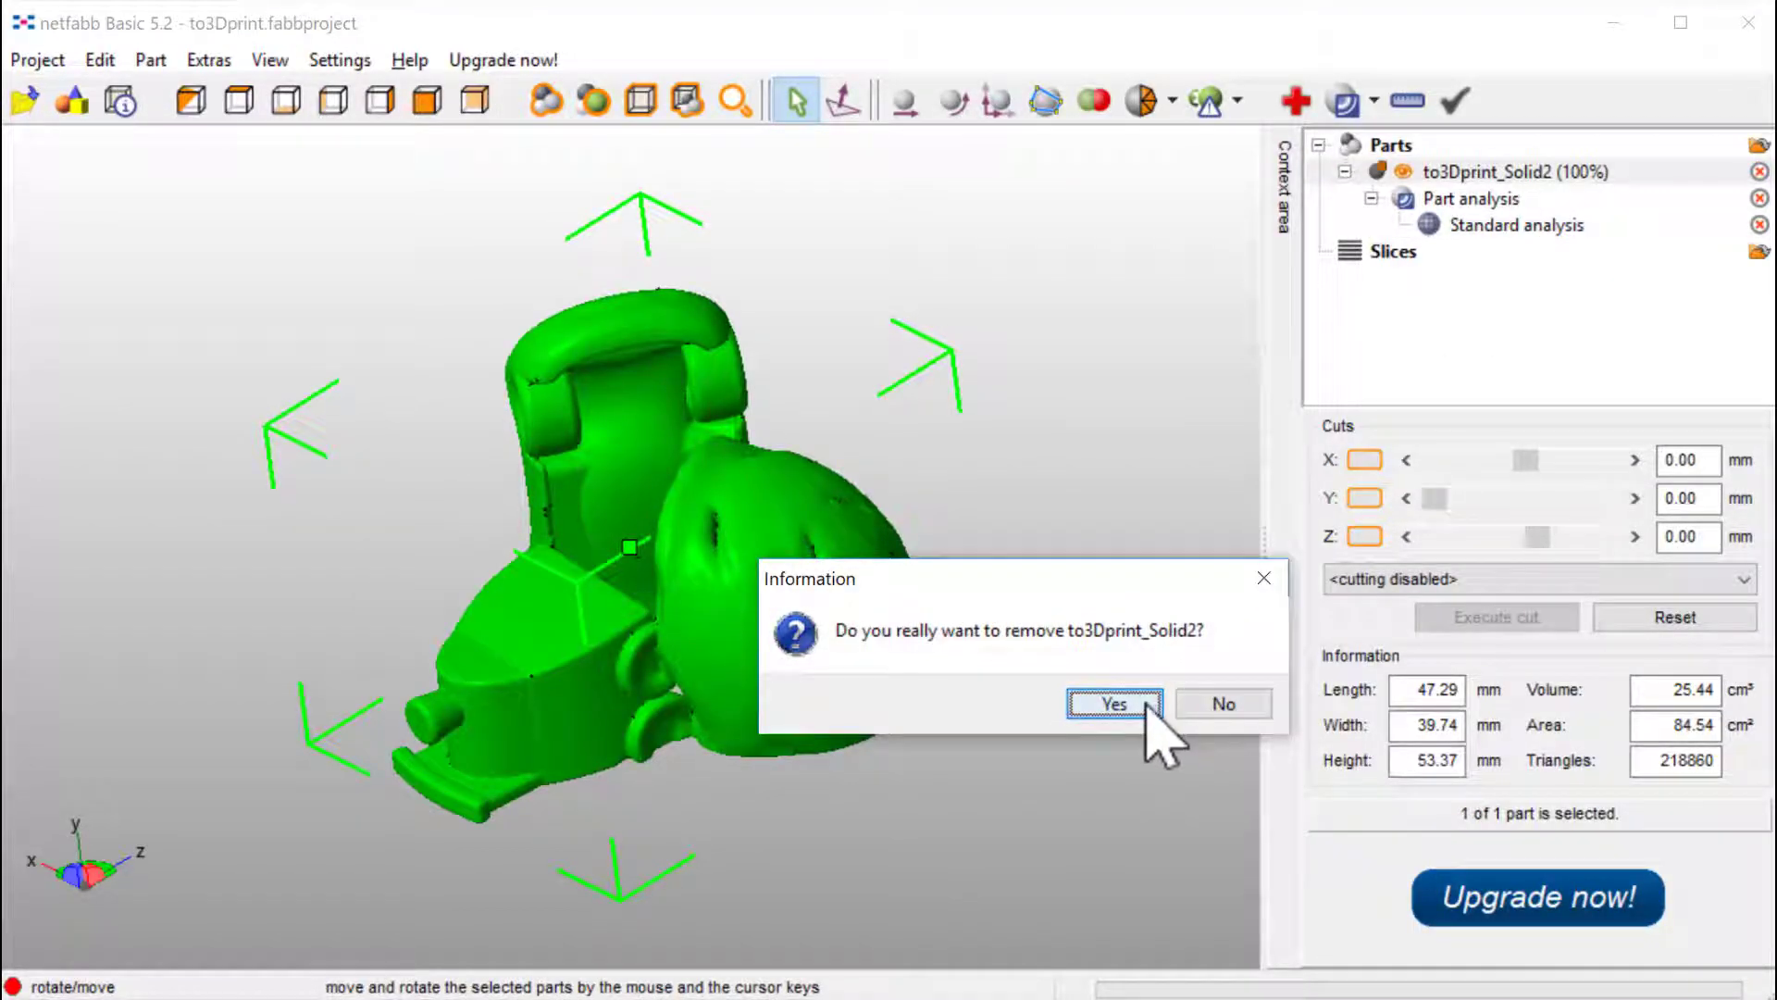
left_click(1151, 702)
Drag to3Dprint_Solid3.stl from the 3Dprint folder into netfabb.
key("alt+Tab")
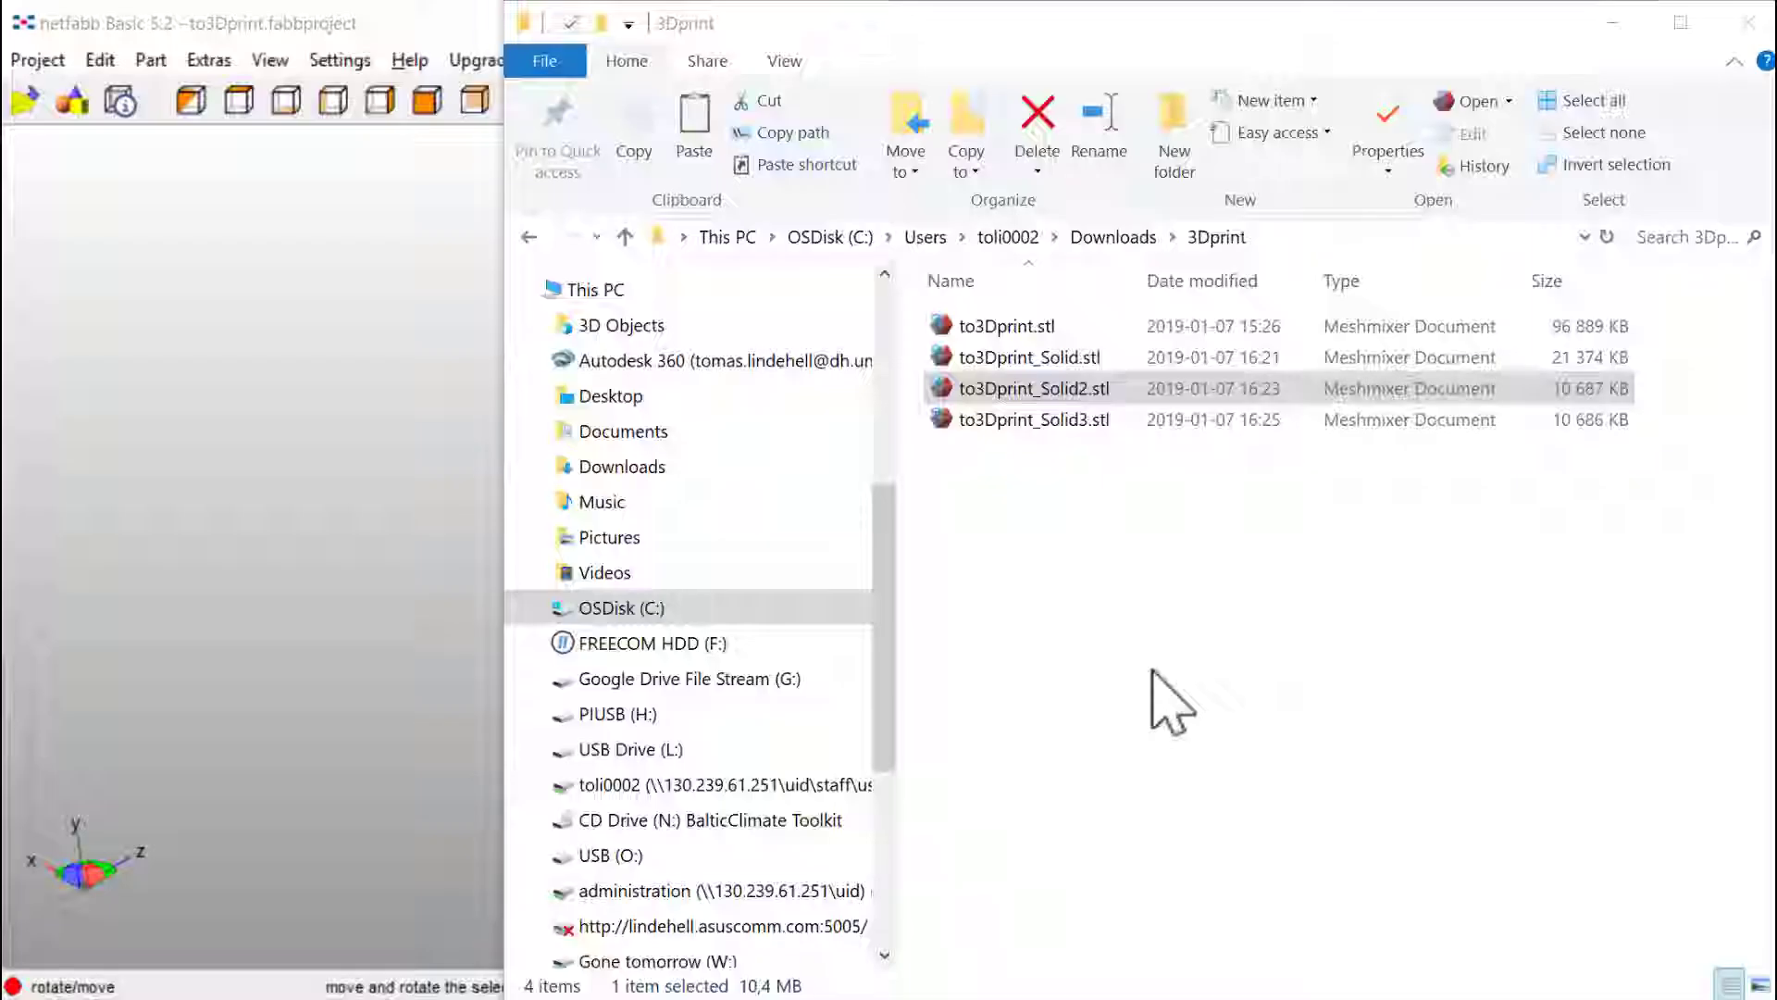
left_click(976, 423)
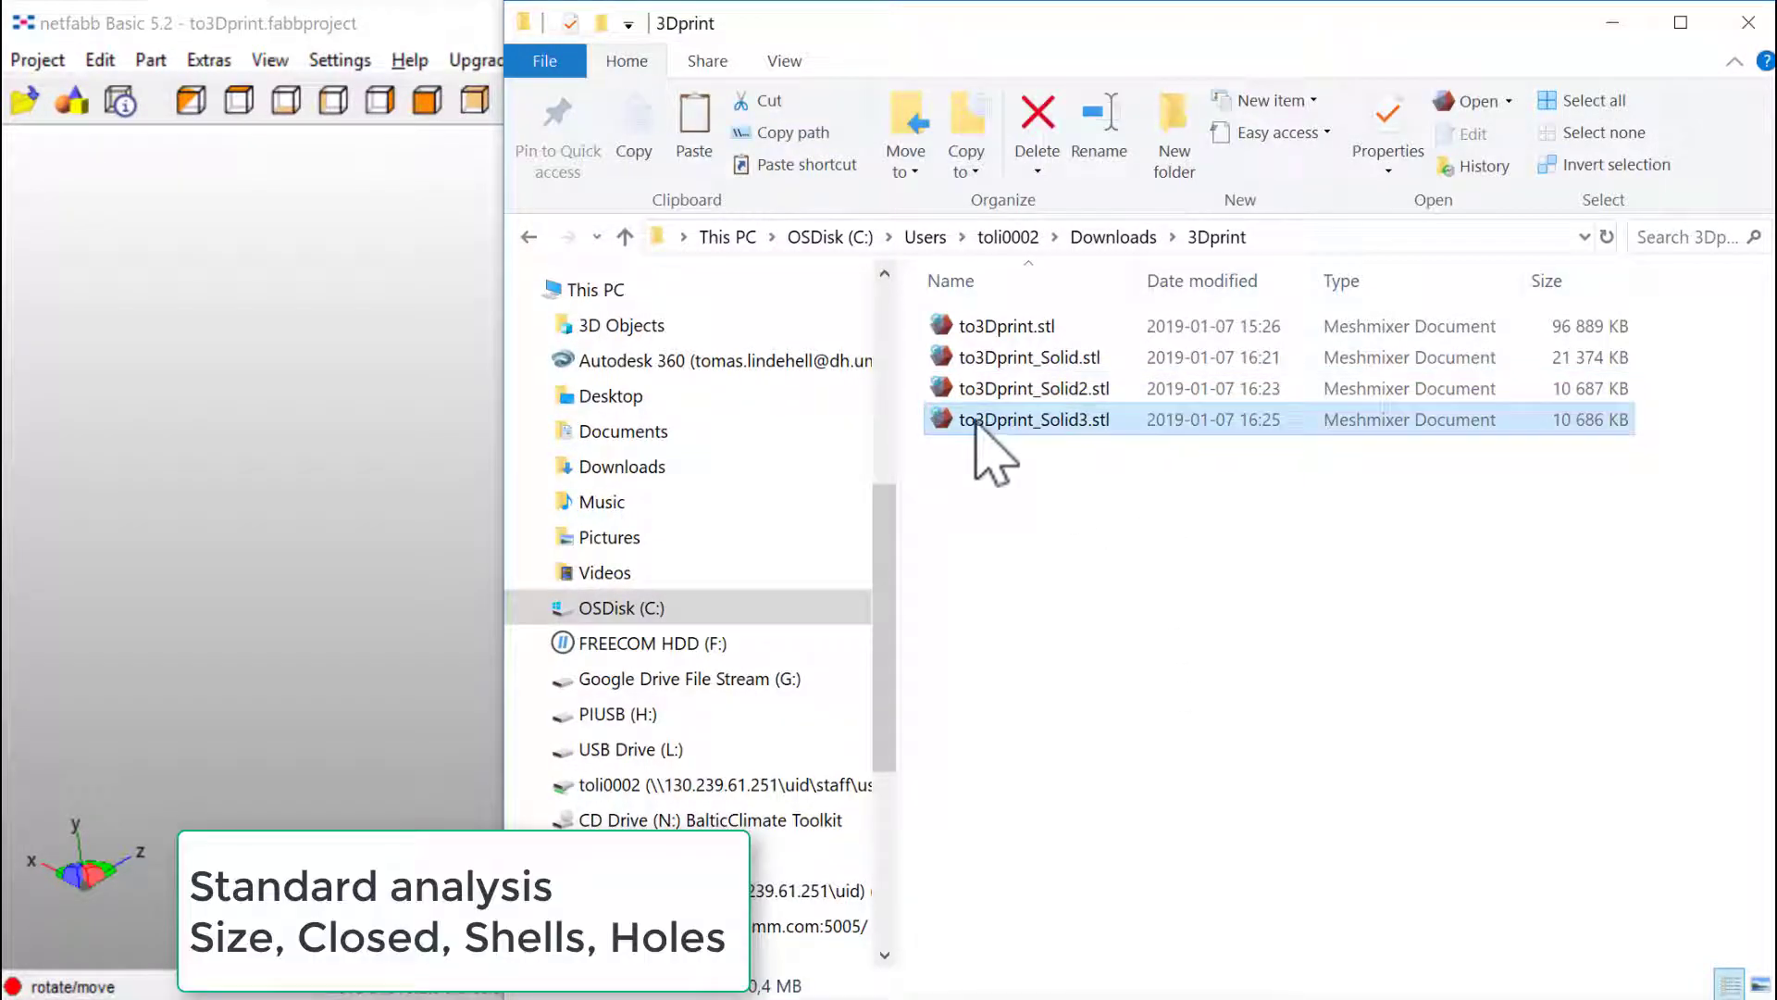
left_click_drag(951, 424, 231, 375)
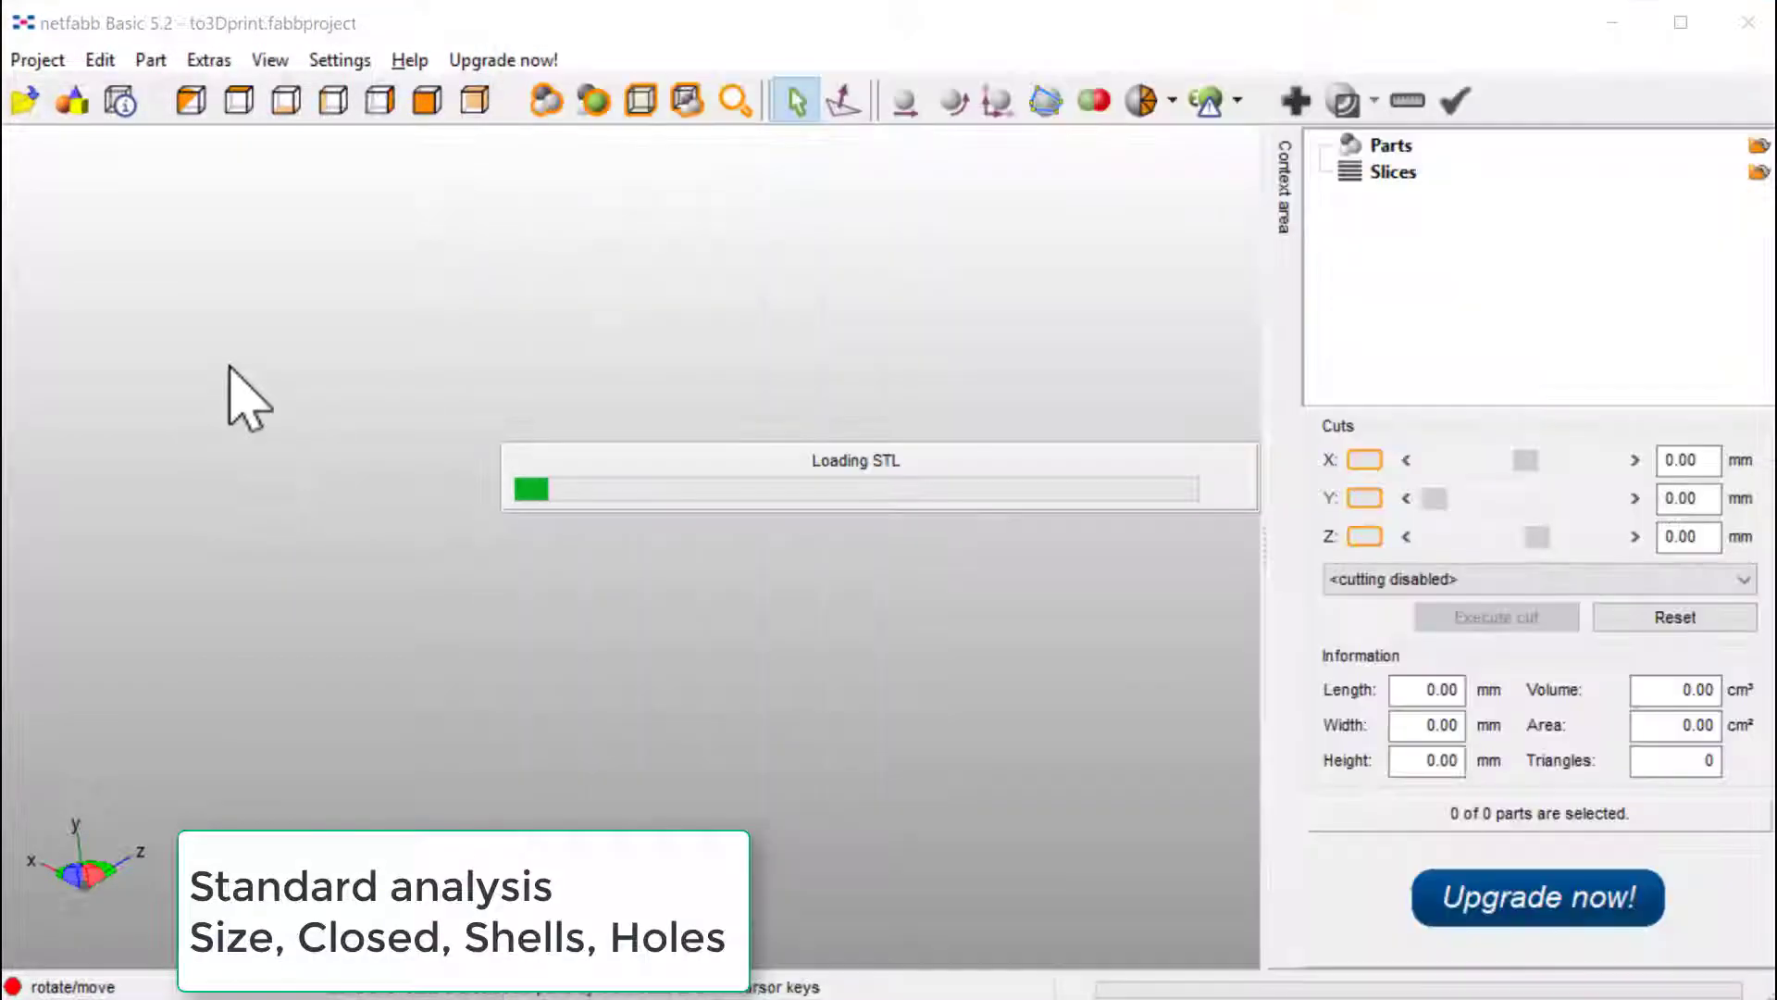
right_click_drag(615, 556, 561, 568)
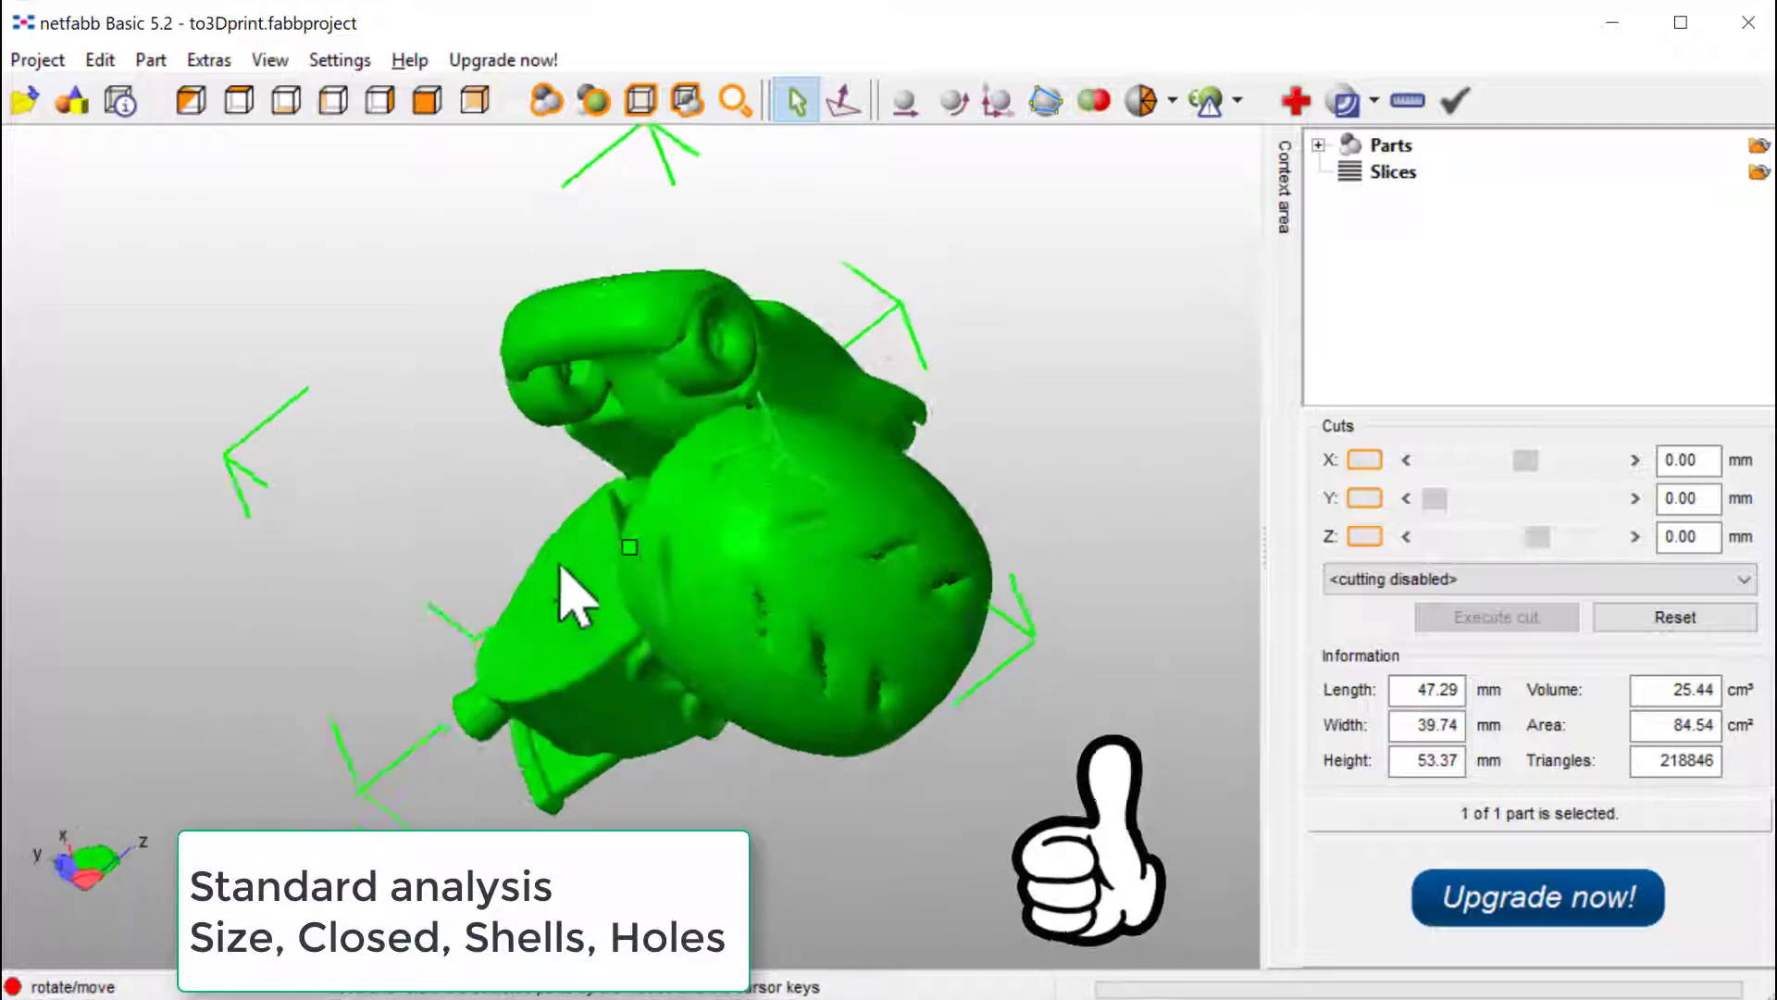
Run Standard analysis, confirming 1 shell, 0 holes and a closed surface.
left_click(1370, 102)
left_click(1391, 145)
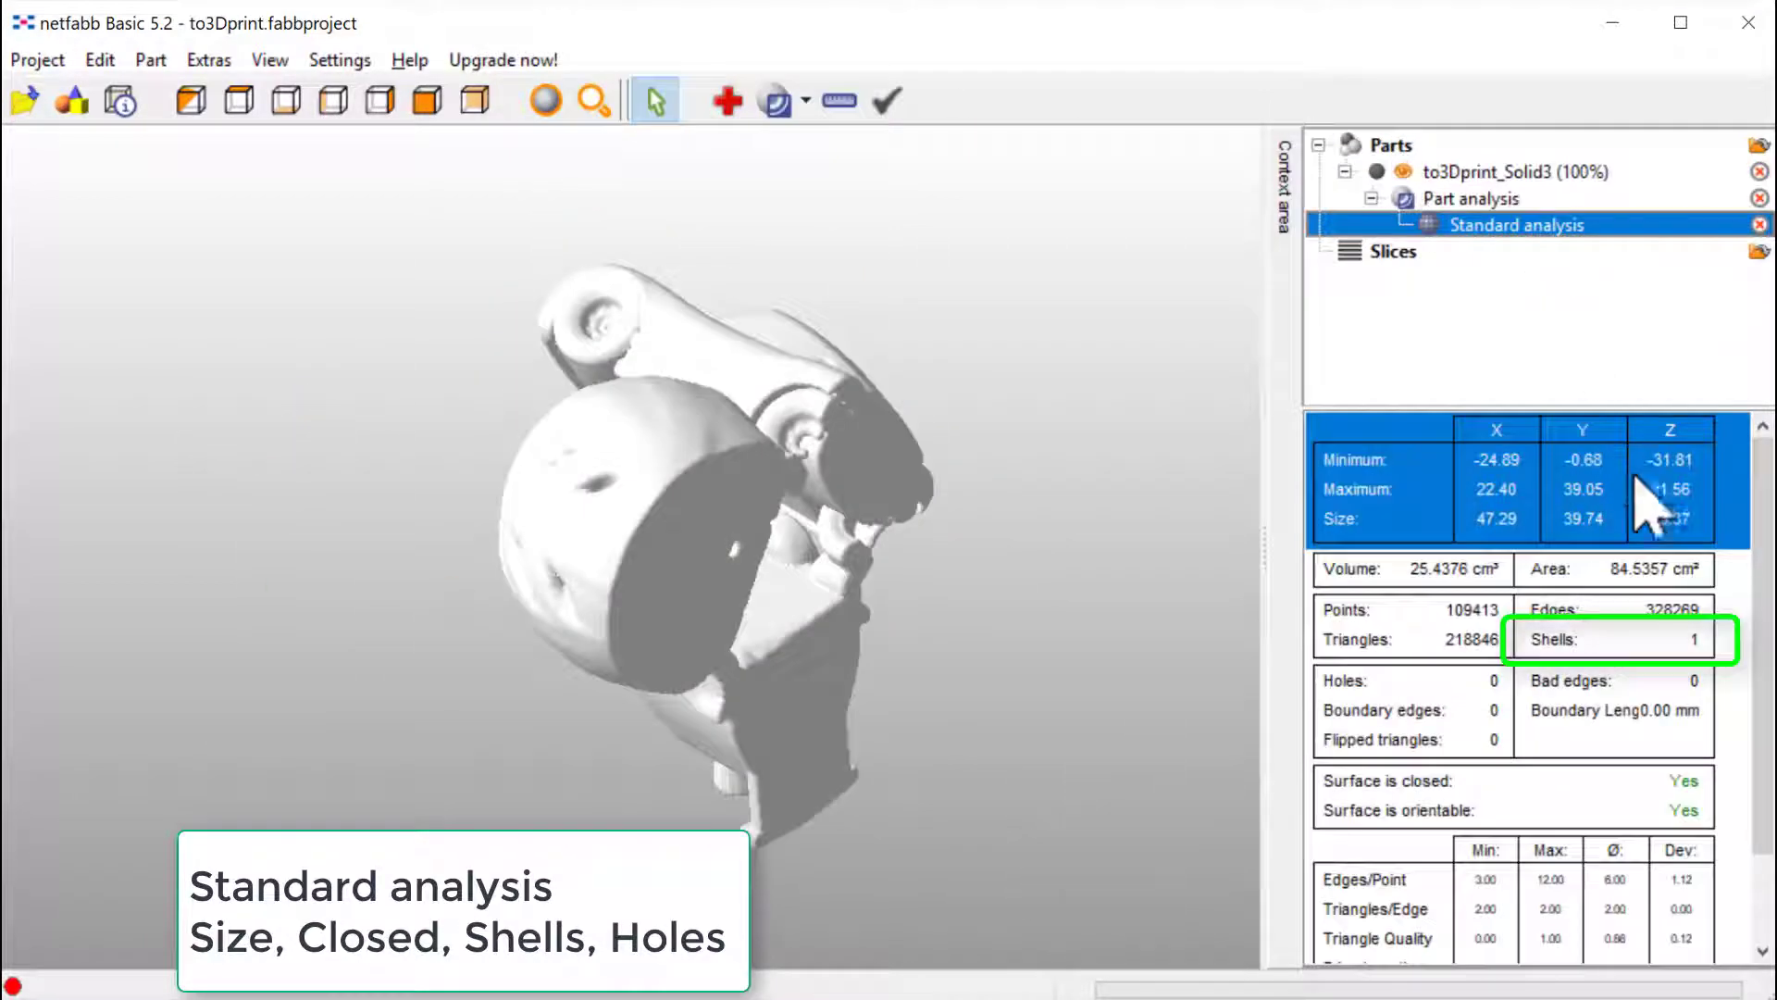
left_click(1709, 647)
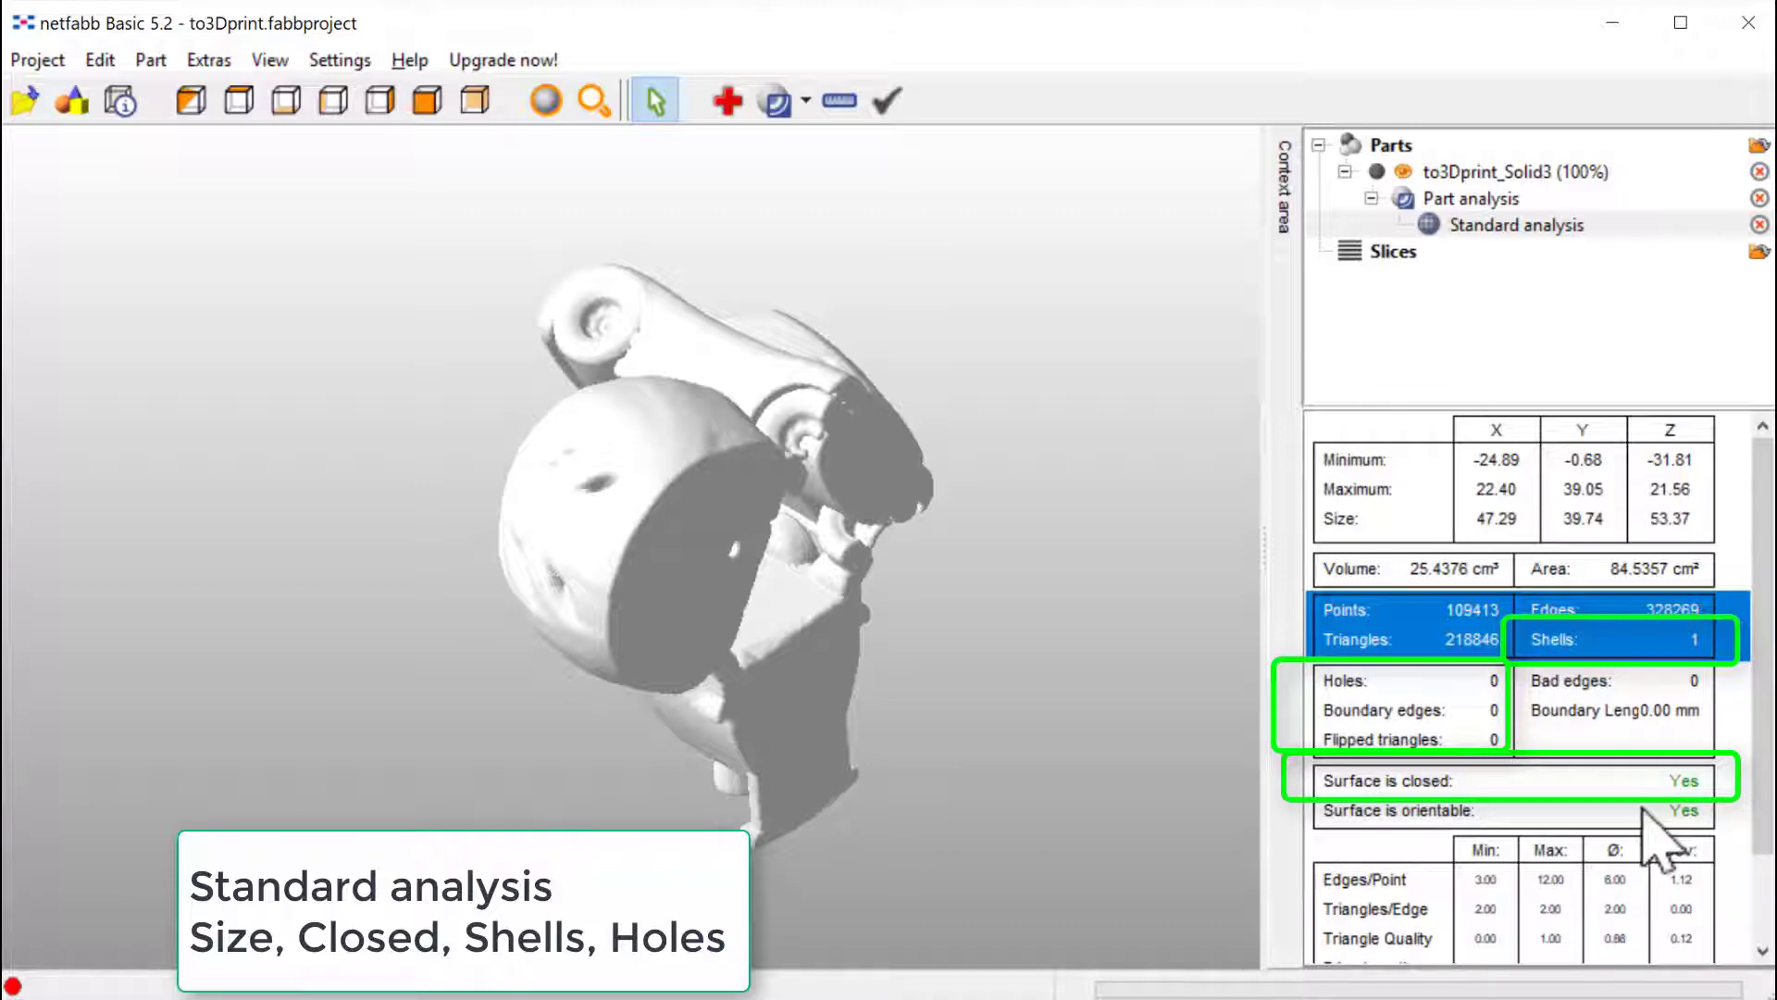
right_click_drag(944, 611, 261, 720)
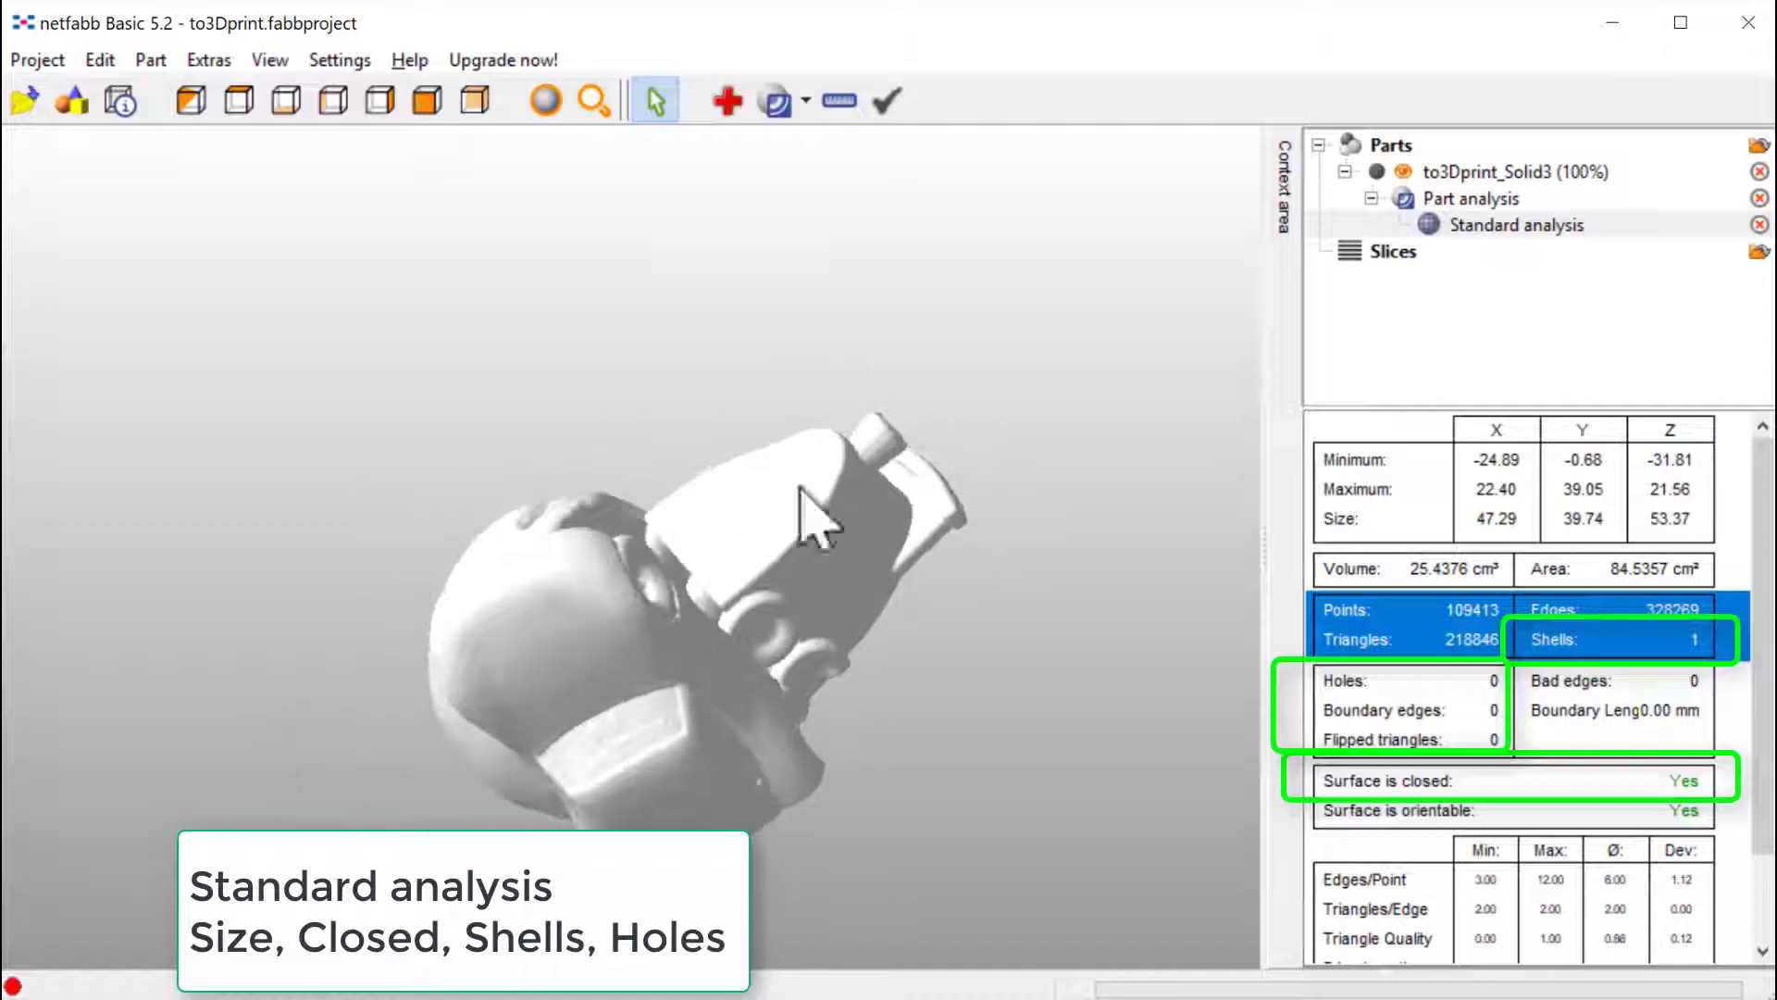
left_click(1518, 172)
right_click_drag(1210, 508, 560, 363)
scroll(583, 393, "up", 8)
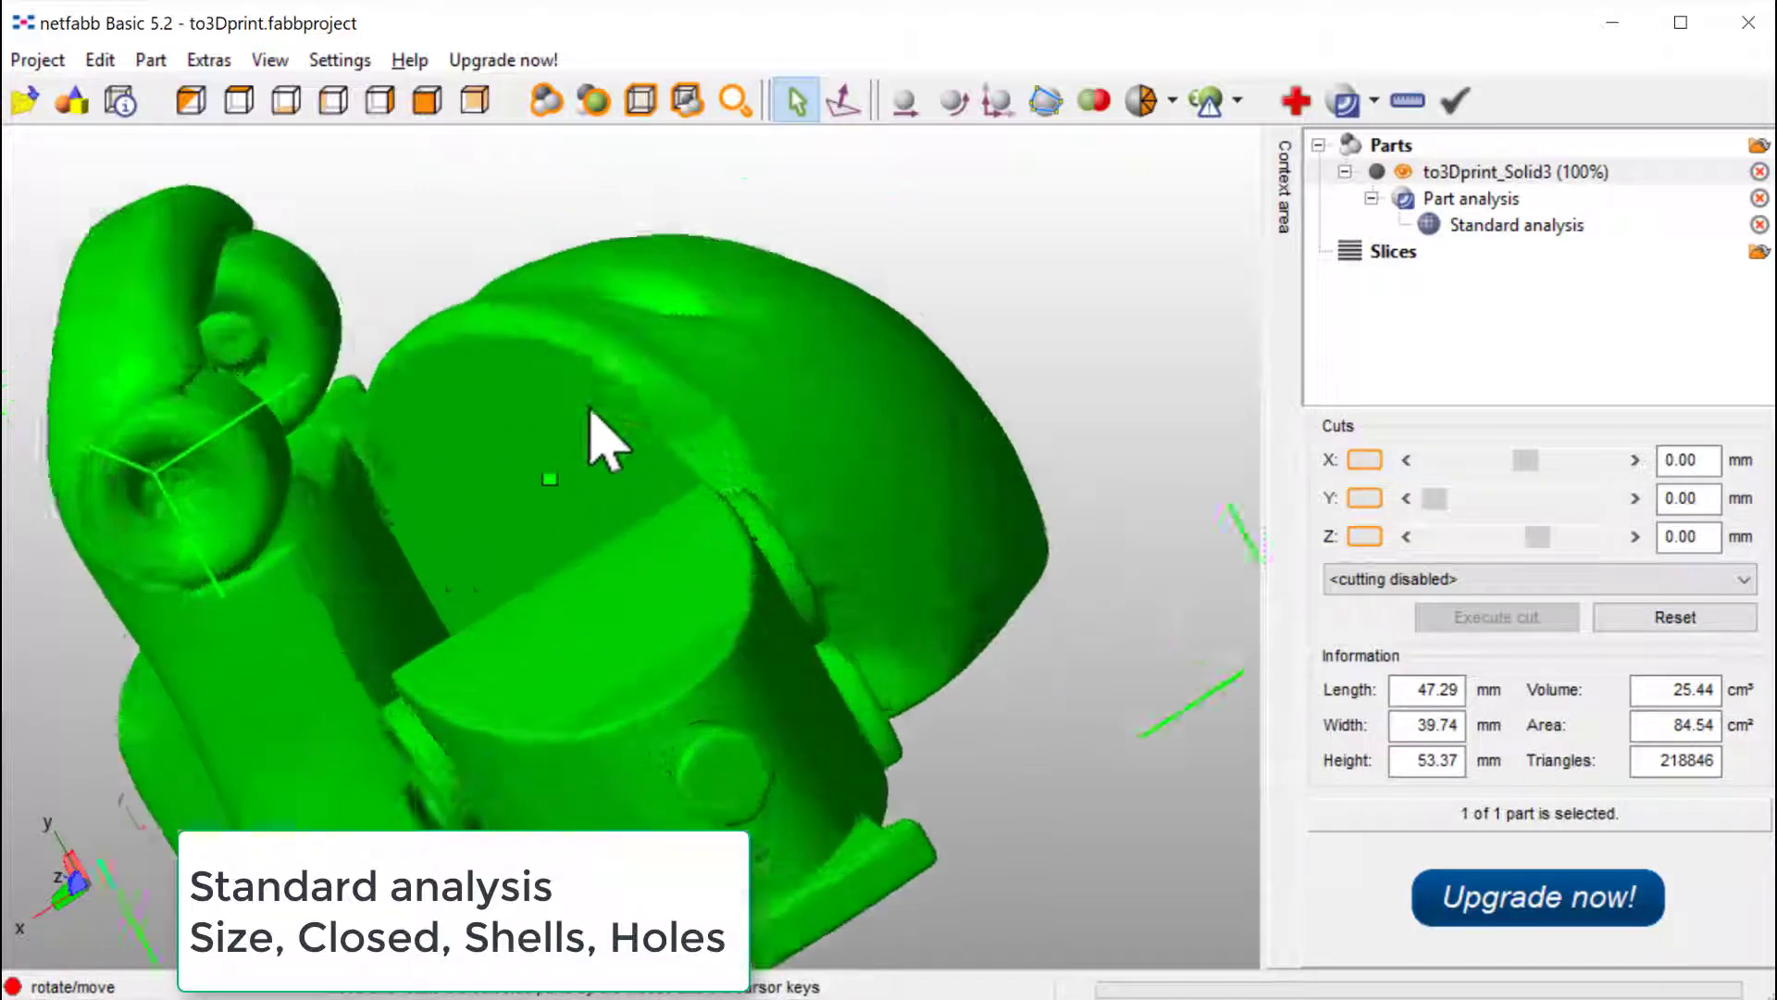